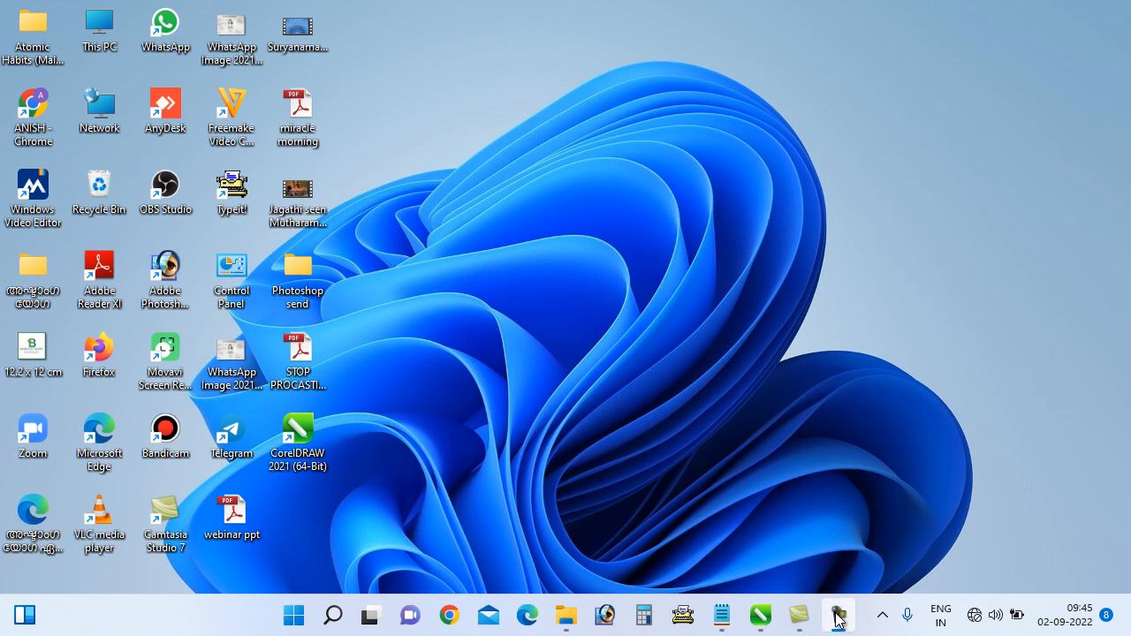
# Step: Switch to CorelDRAW 2021 and bring up its welcome screen
pyautogui.moveTo(842, 621)
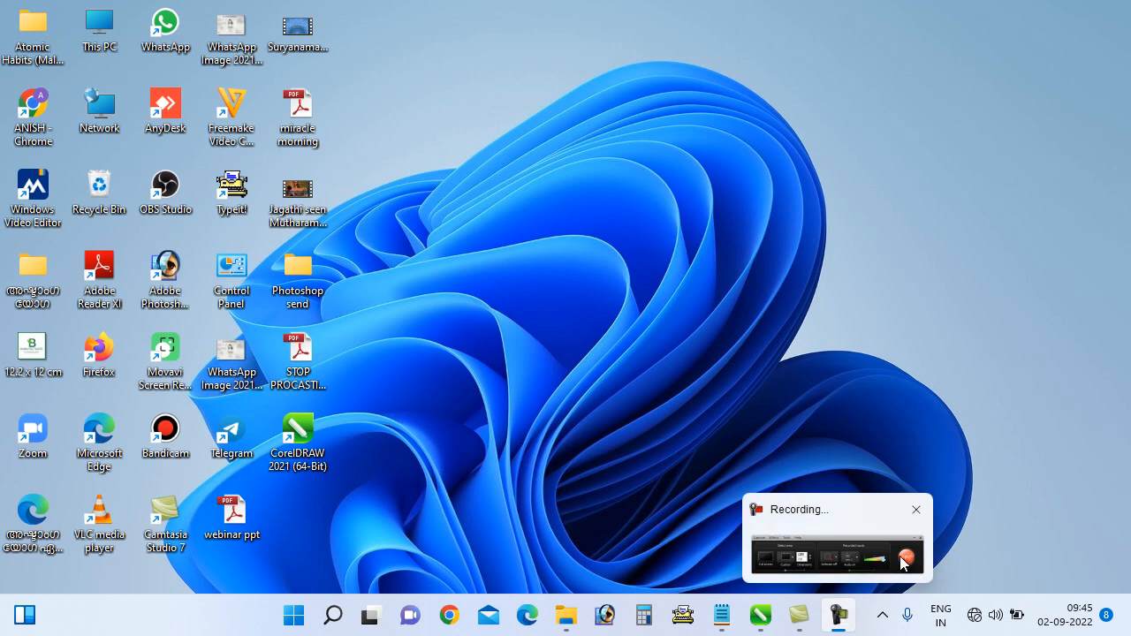
pyautogui.click(840, 544)
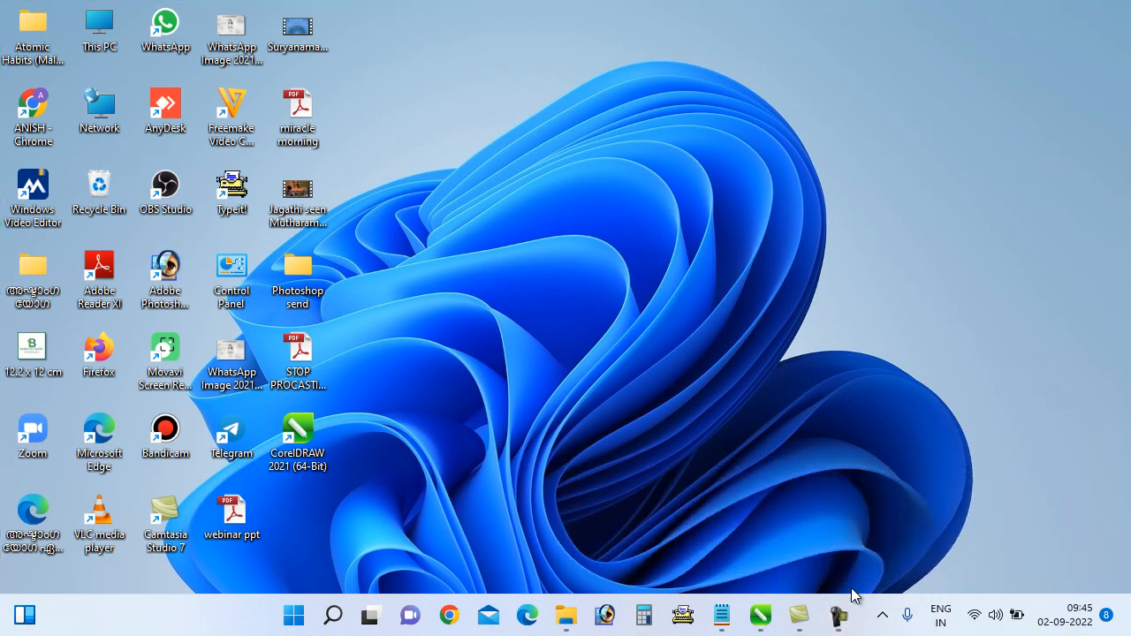
pyautogui.click(760, 616)
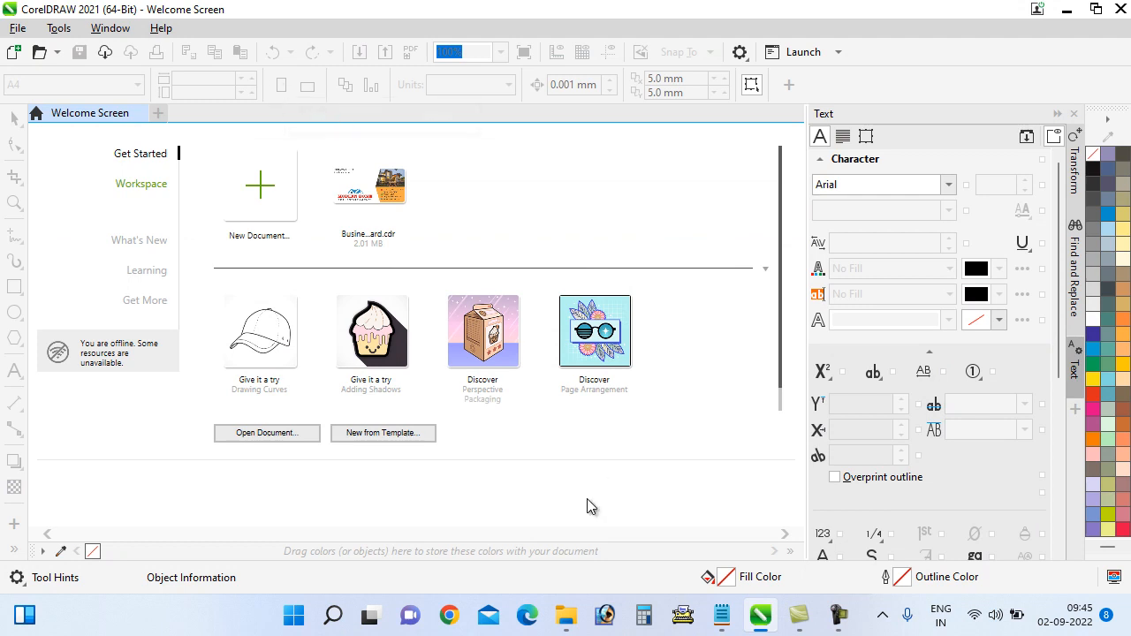
pyautogui.click(621, 617)
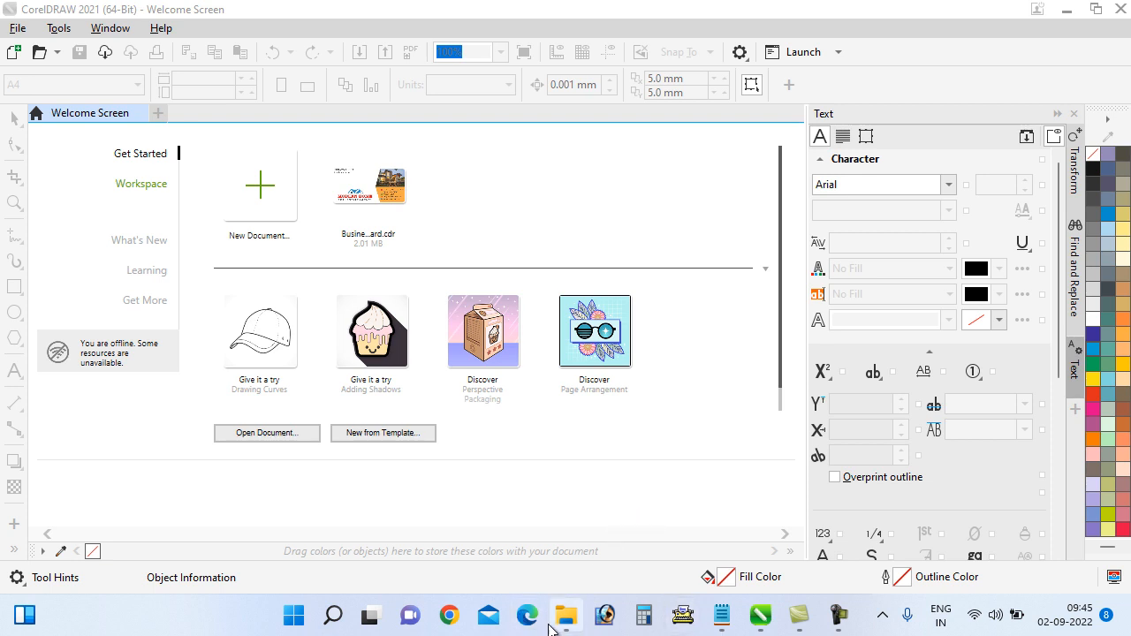
pyautogui.moveTo(840, 617)
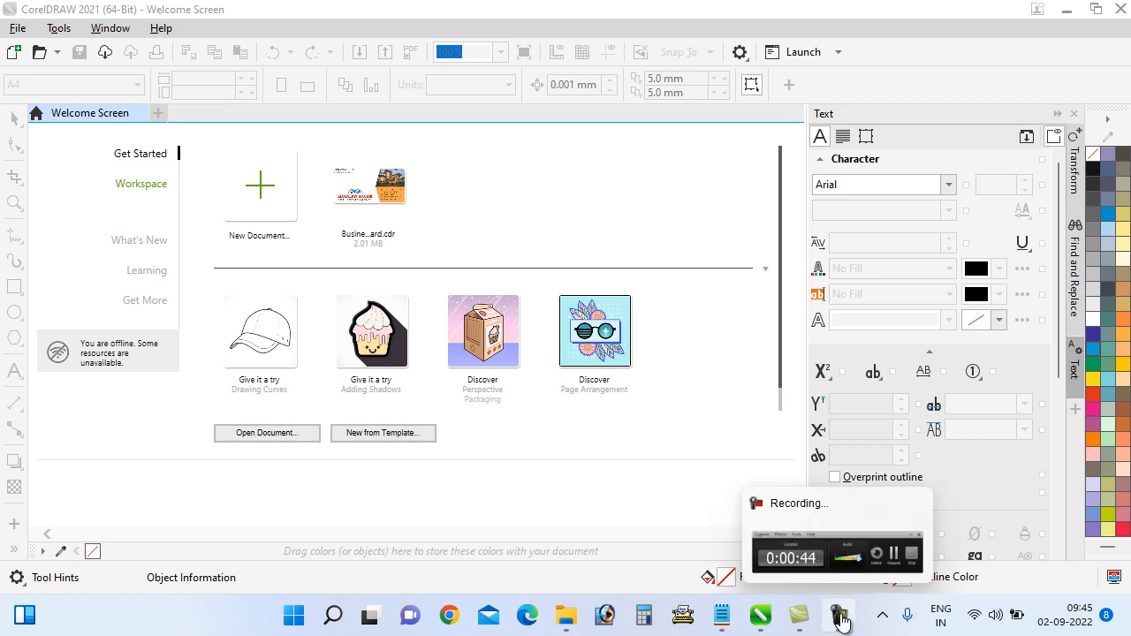
pyautogui.click(840, 617)
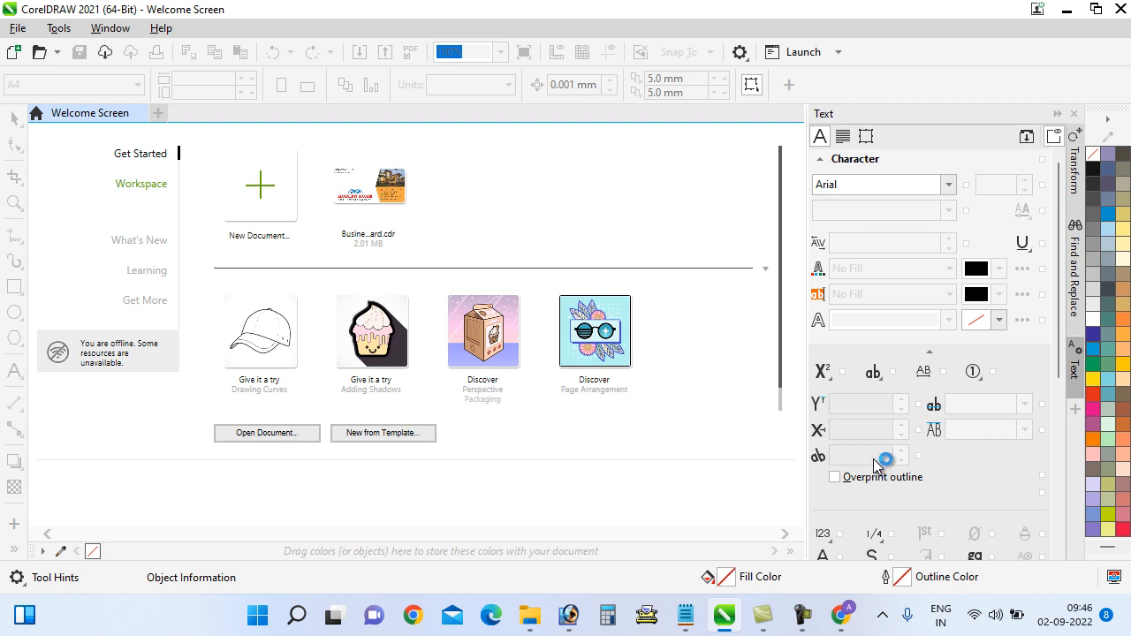
# Step: Switch to Chrome and search Google for "youtube thumbnail size"
pyautogui.click(840, 615)
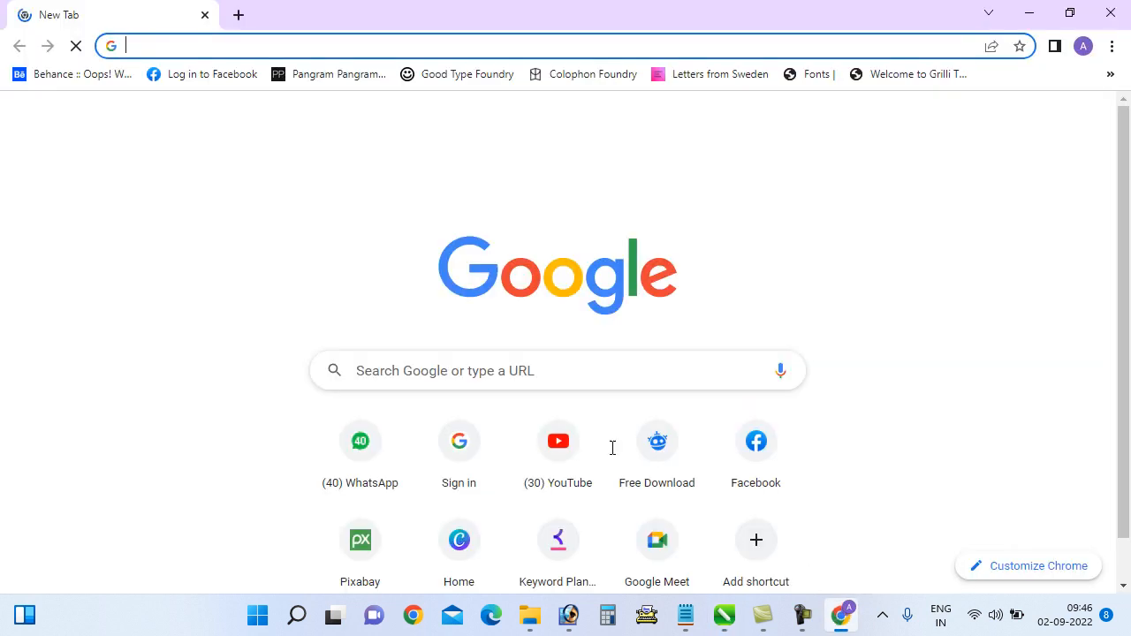
pyautogui.click(519, 368)
pyautogui.write('y')
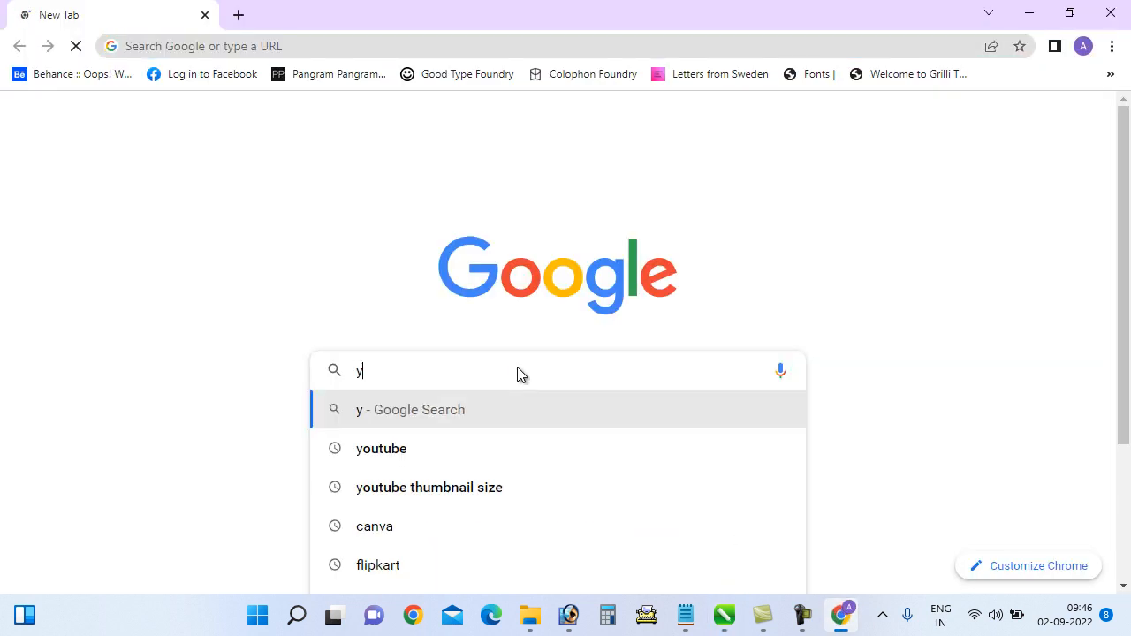
pyautogui.write('outube th')
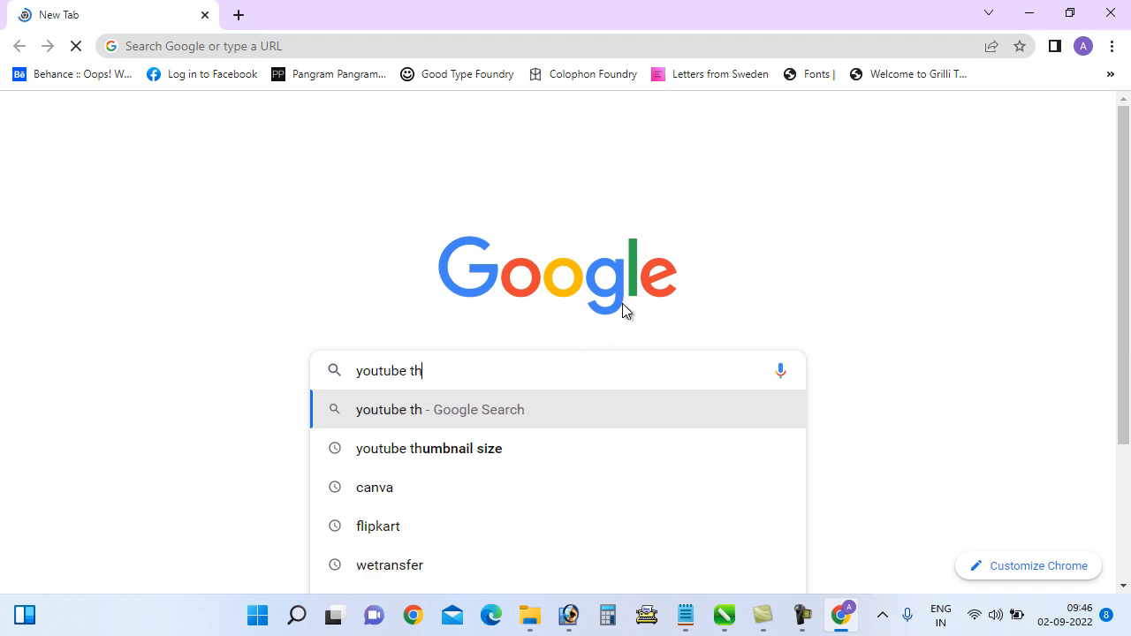
pyautogui.write('umbnail size')
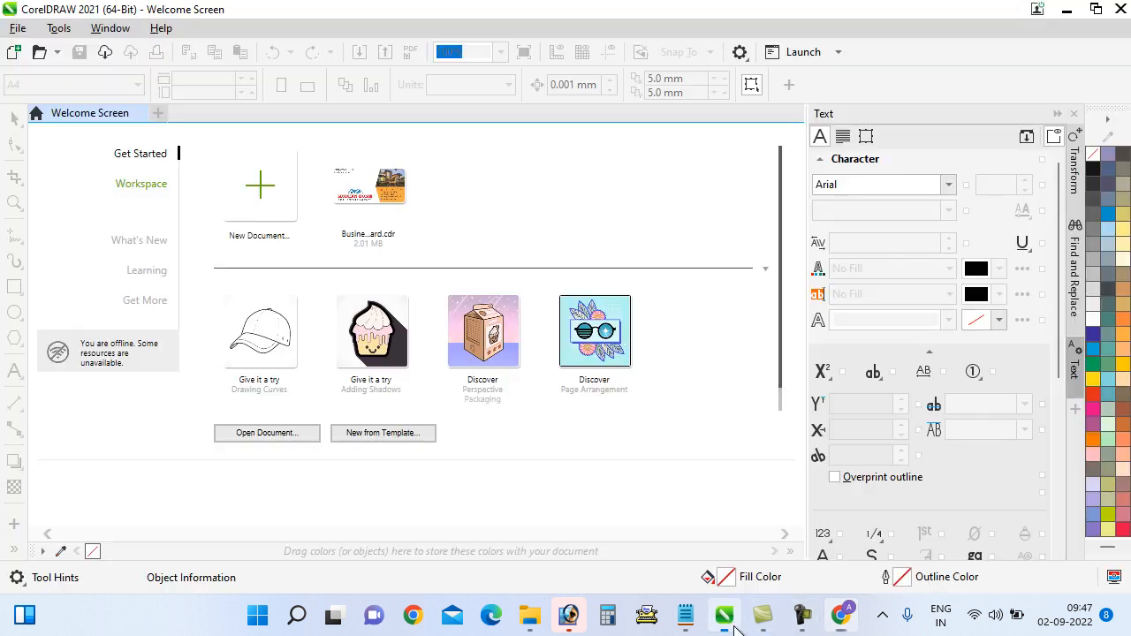
# Step: Return to CorelDRAW, start a new document and set its units to pixels, consulting the thumbnail size results in Chrome
pyautogui.click(725, 616)
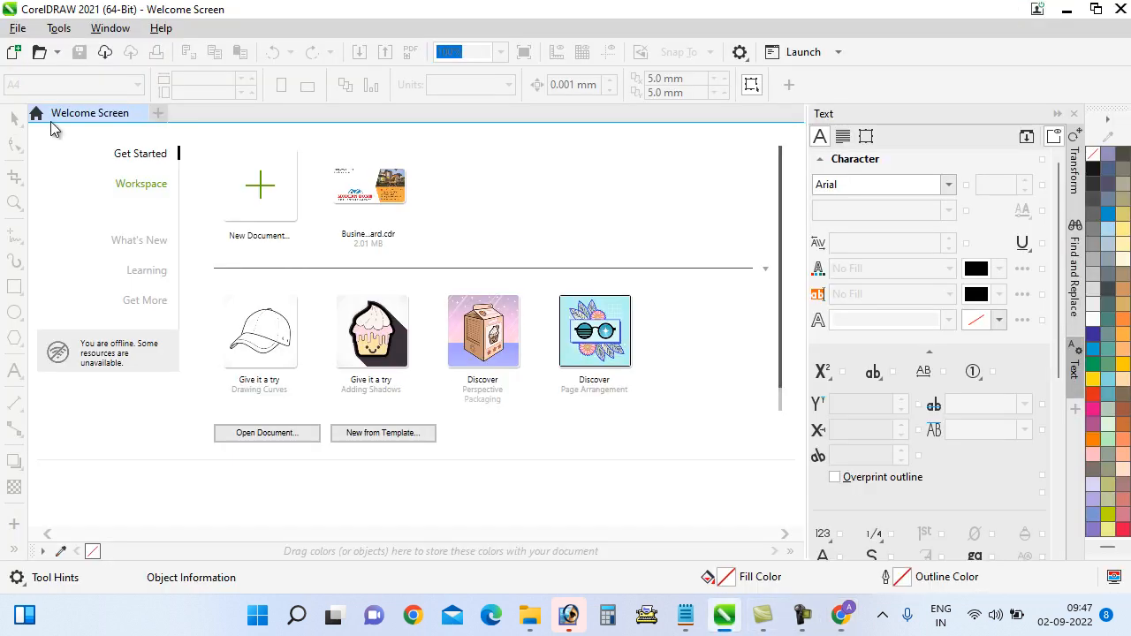
pyautogui.click(14, 53)
pyautogui.click(841, 616)
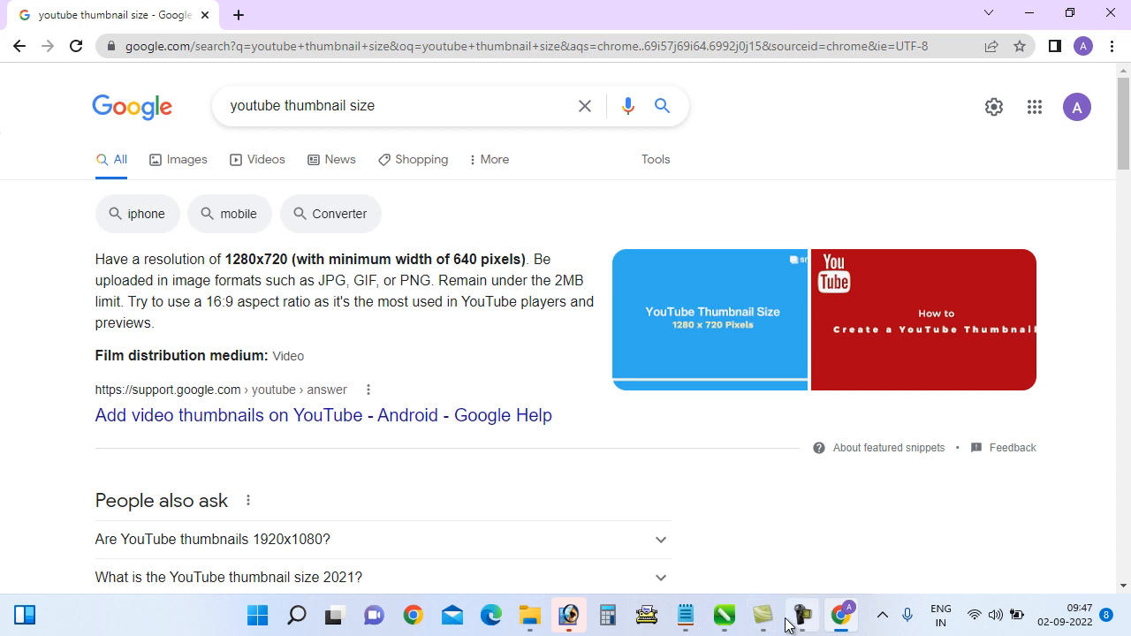
pyautogui.click(723, 618)
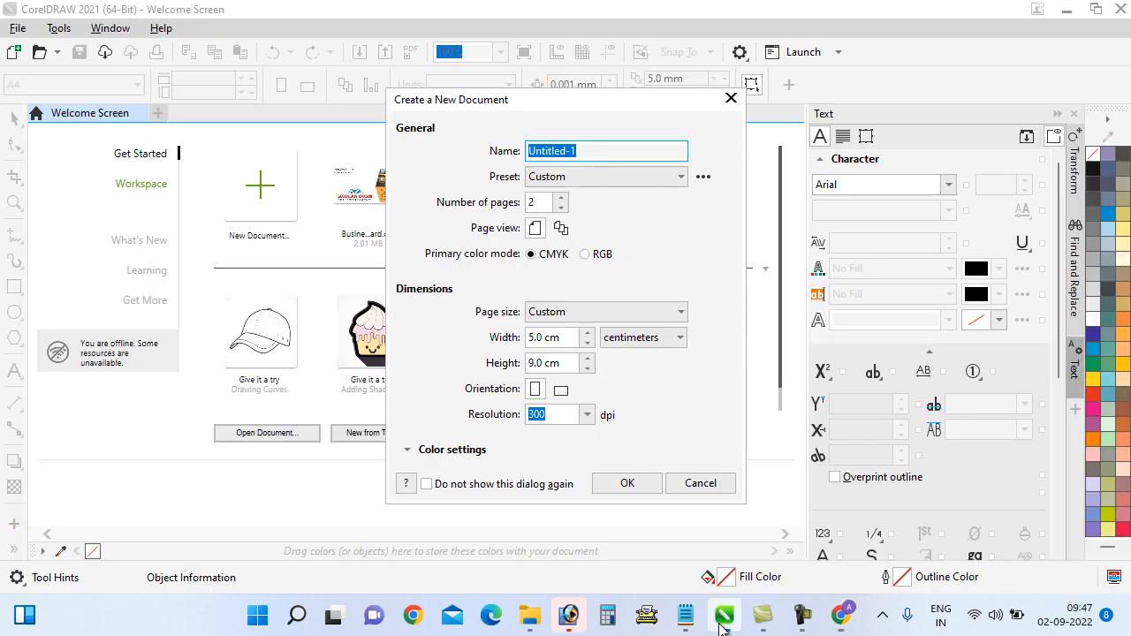
pyautogui.click(640, 345)
pyautogui.click(616, 410)
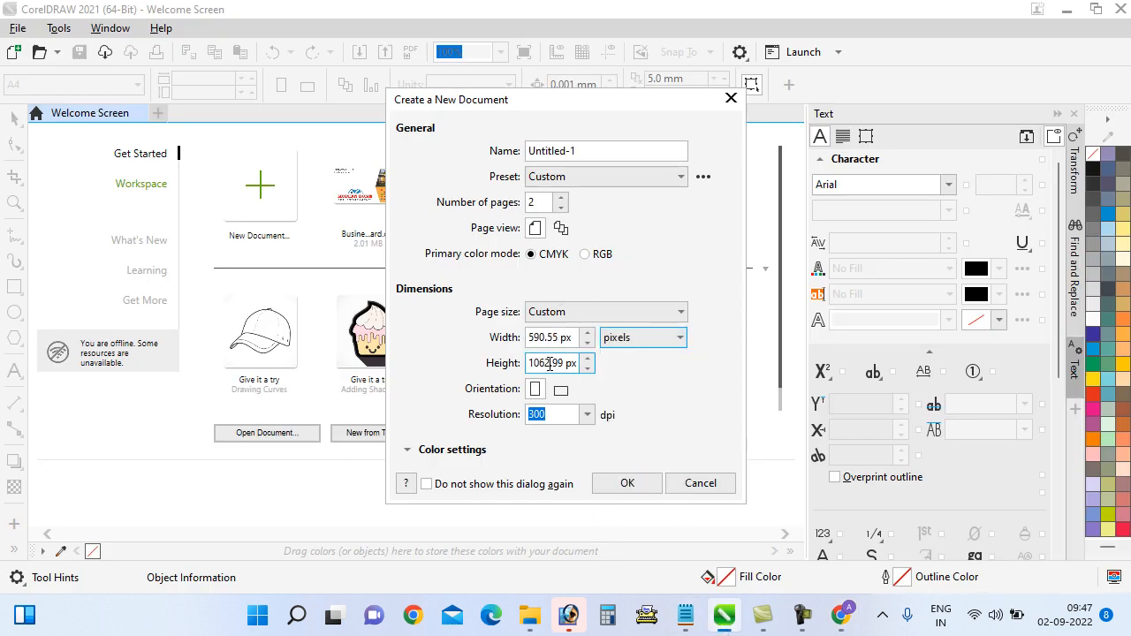
# Step: Recheck the recommended thumbnail size in Chrome and set the new document's width to 1280 px and height to 720 px
pyautogui.click(841, 619)
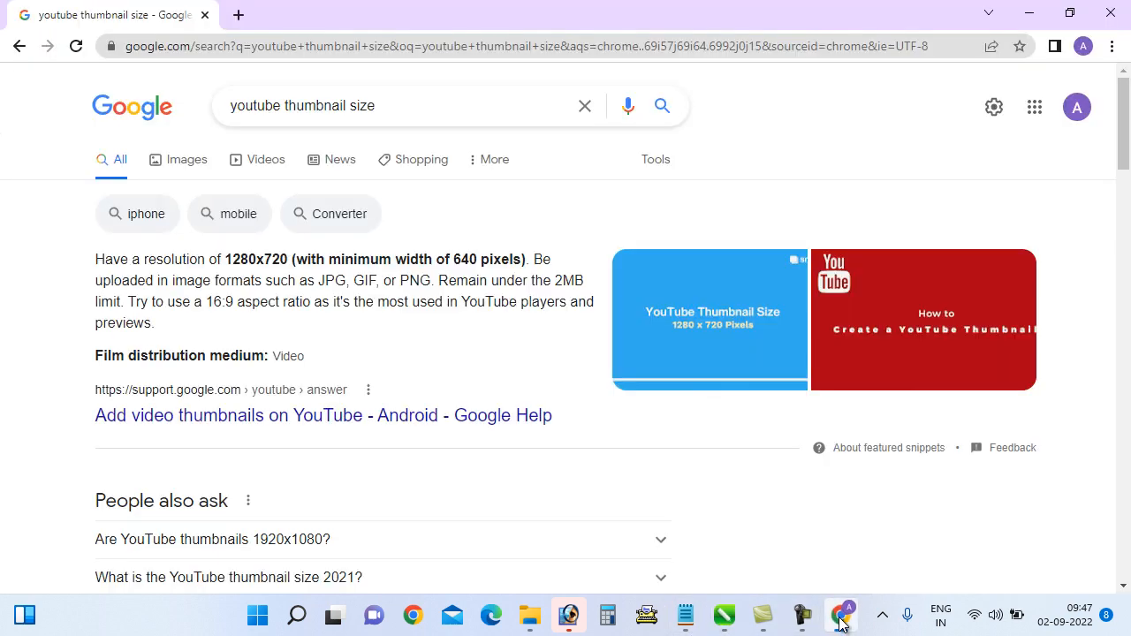
pyautogui.click(841, 623)
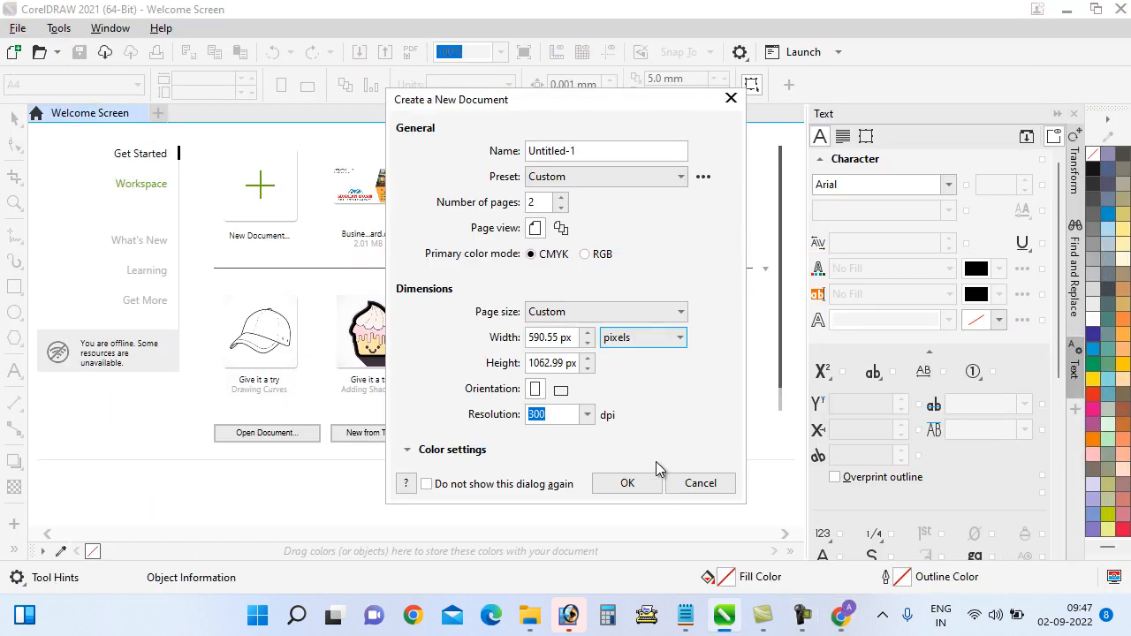
pyautogui.click(574, 337)
pyautogui.write('1280')
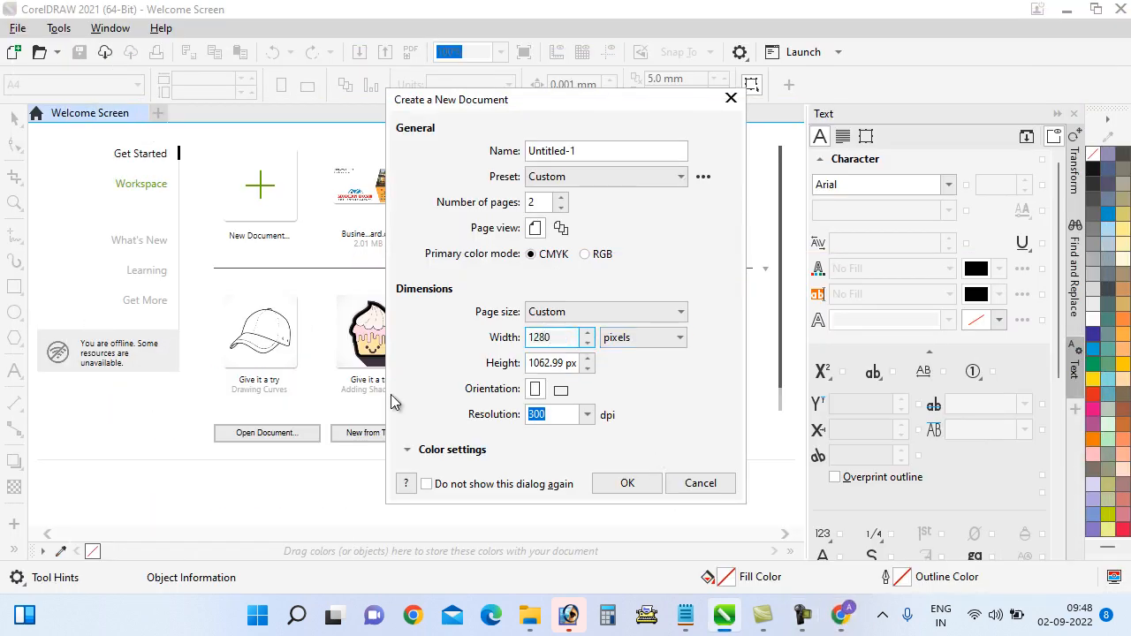
pyautogui.press('Tab')
pyautogui.write('720')
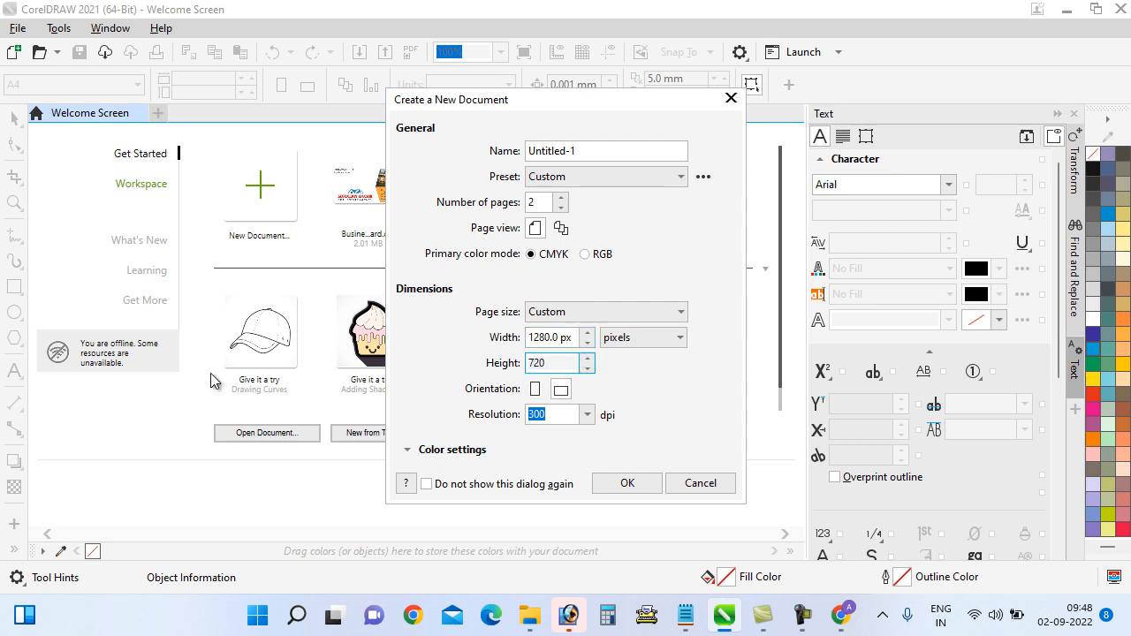
# Step: Set the new document's resolution to 72 dpi and its number of pages to 1
pyautogui.click(587, 414)
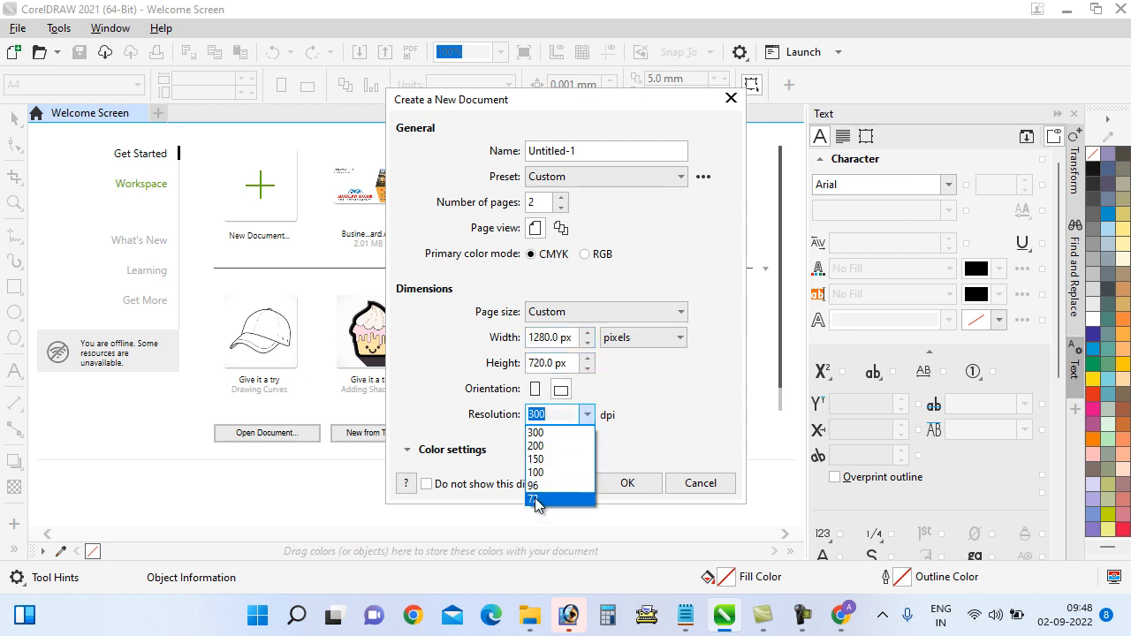
pyautogui.click(536, 500)
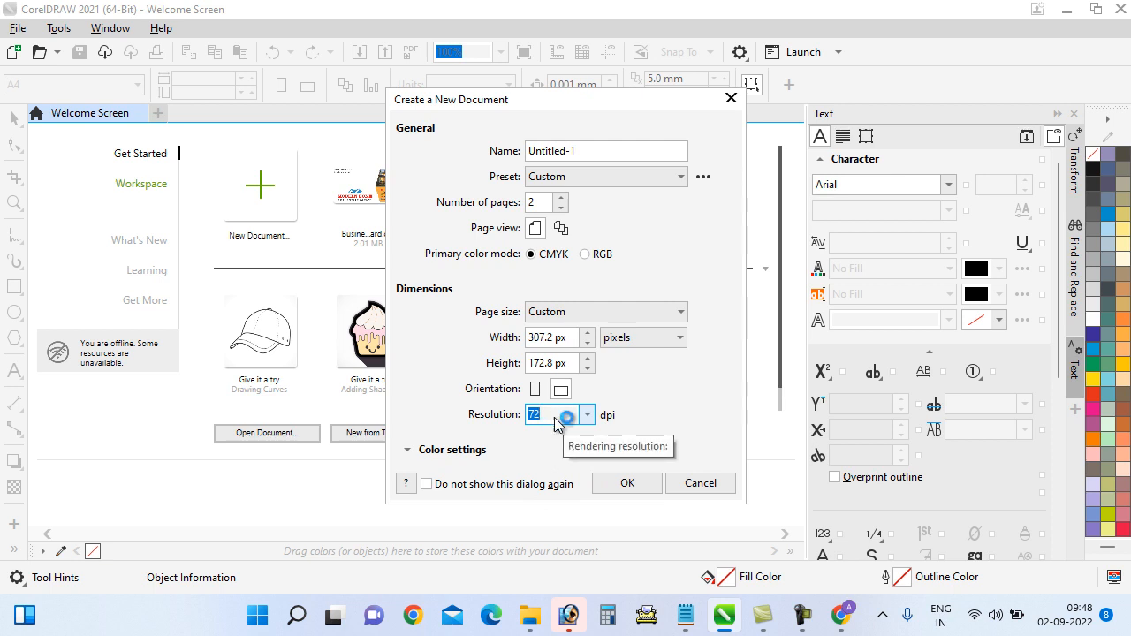
pyautogui.click(627, 483)
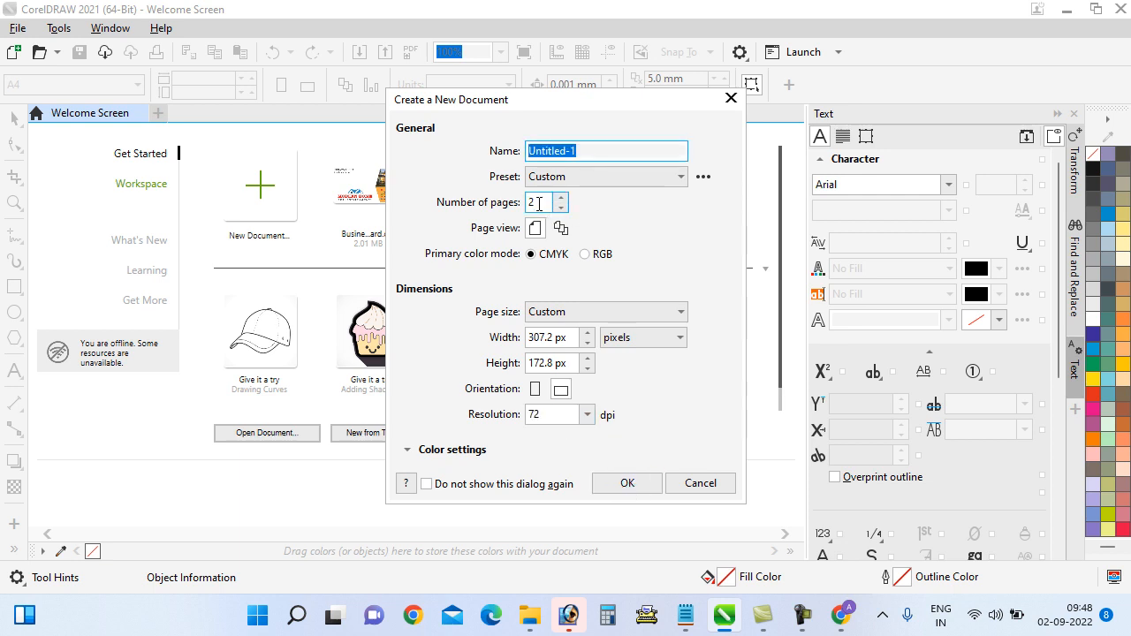
pyautogui.click(561, 209)
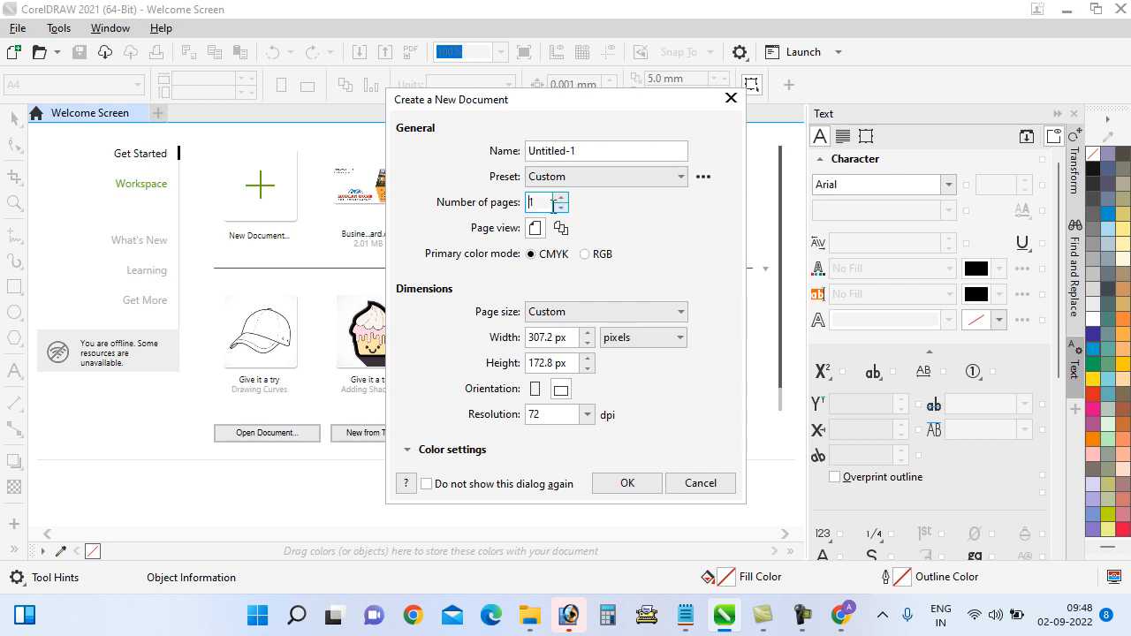
# Step: Name the document "Youtubw Thumbnail" and create it
pyautogui.write('Youu')
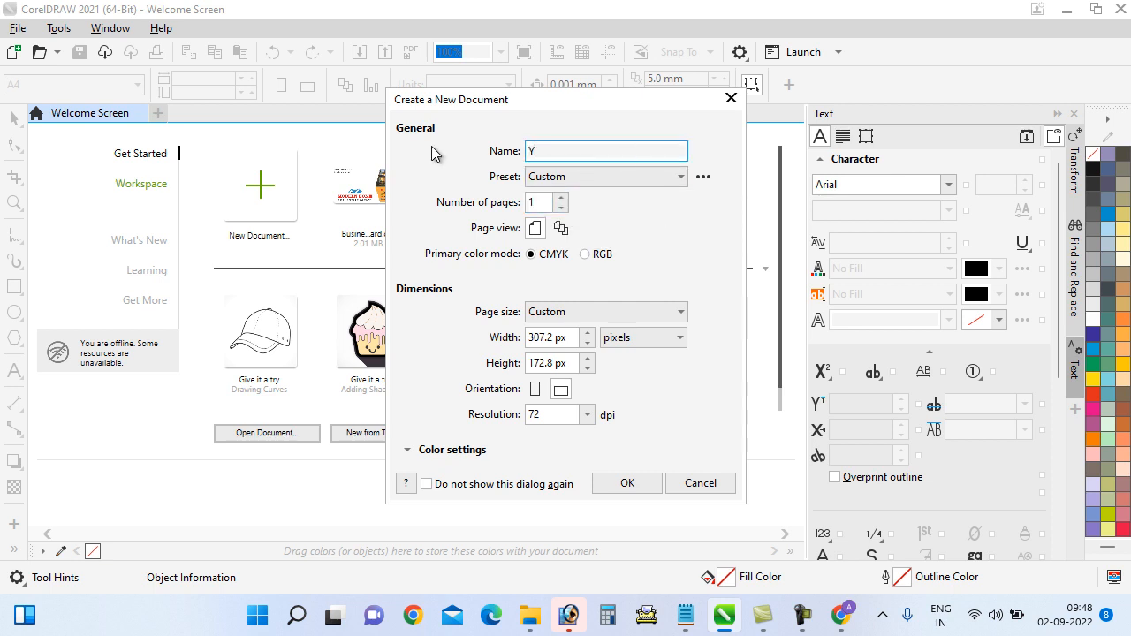
pyautogui.press('BackSpace')
pyautogui.write('tubw Rg')
pyautogui.press('BackSpace')
pyautogui.press('BackSpace')
pyautogui.write('Thumbn')
pyautogui.press('capslock')
pyautogui.write('IL')
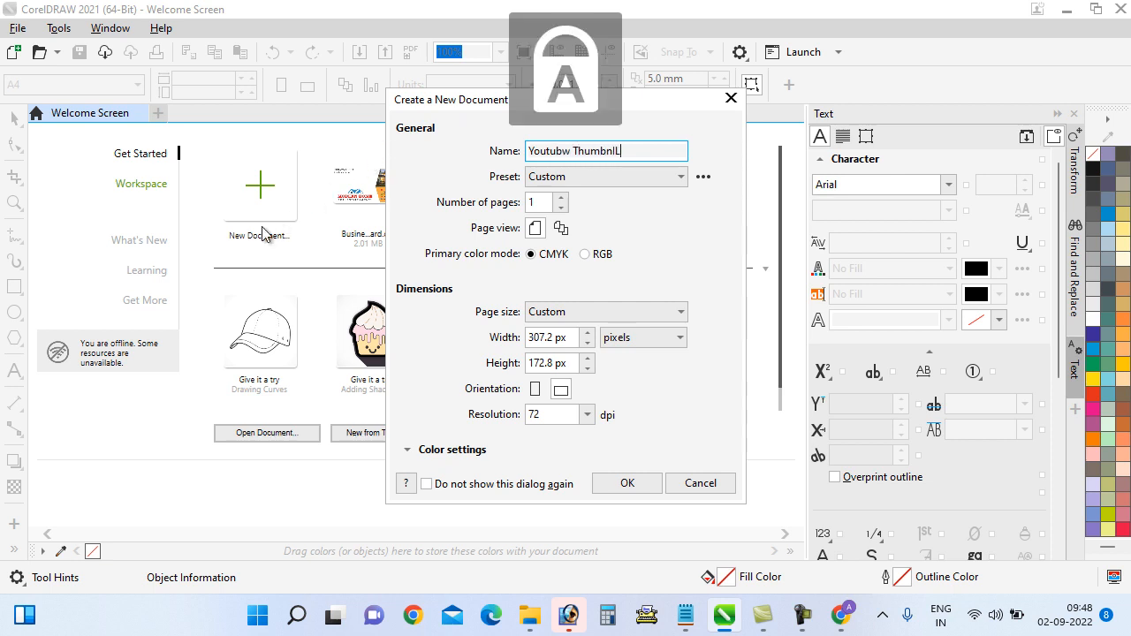
pyautogui.press('BackSpace')
pyautogui.press('BackSpace')
pyautogui.press('capslock')
pyautogui.write('l')
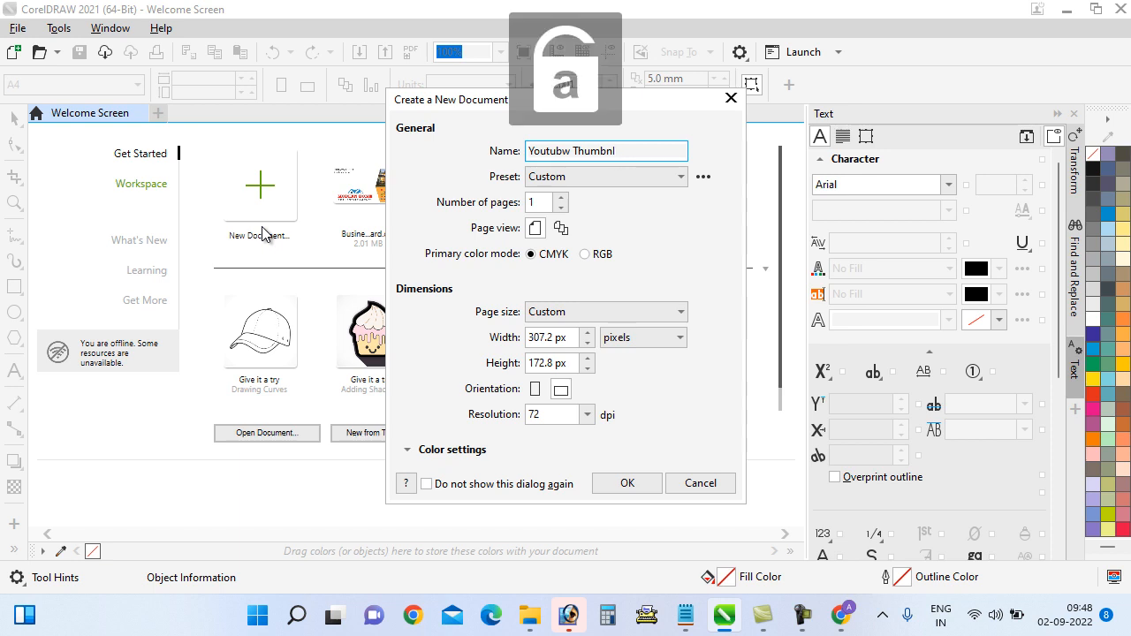
pyautogui.press('BackSpace')
pyautogui.write('ail')
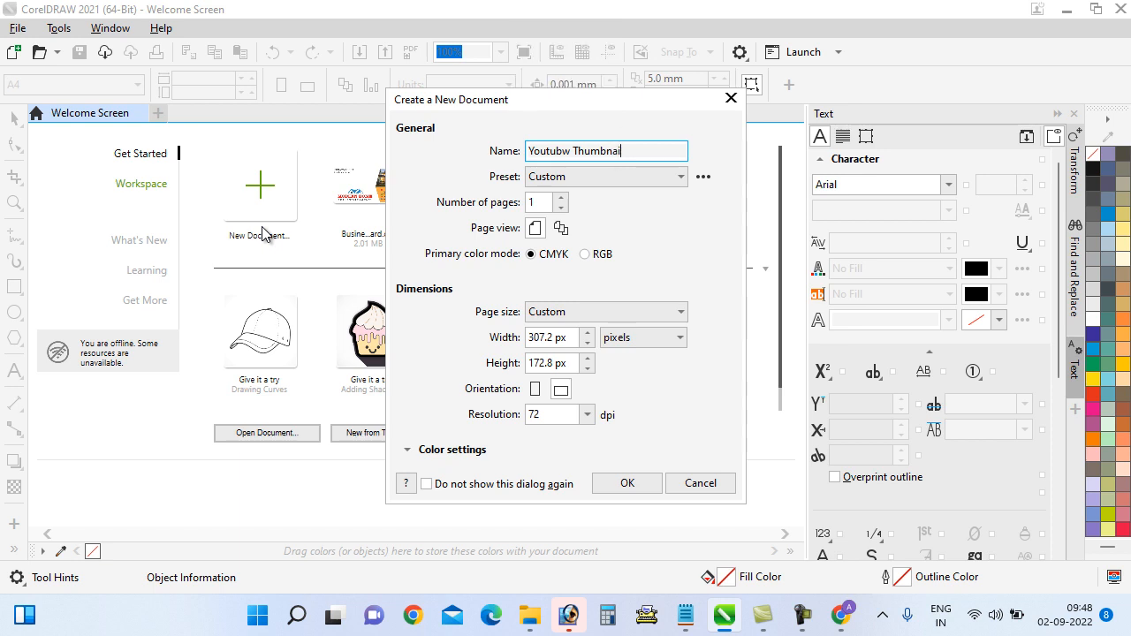
pyautogui.click(624, 484)
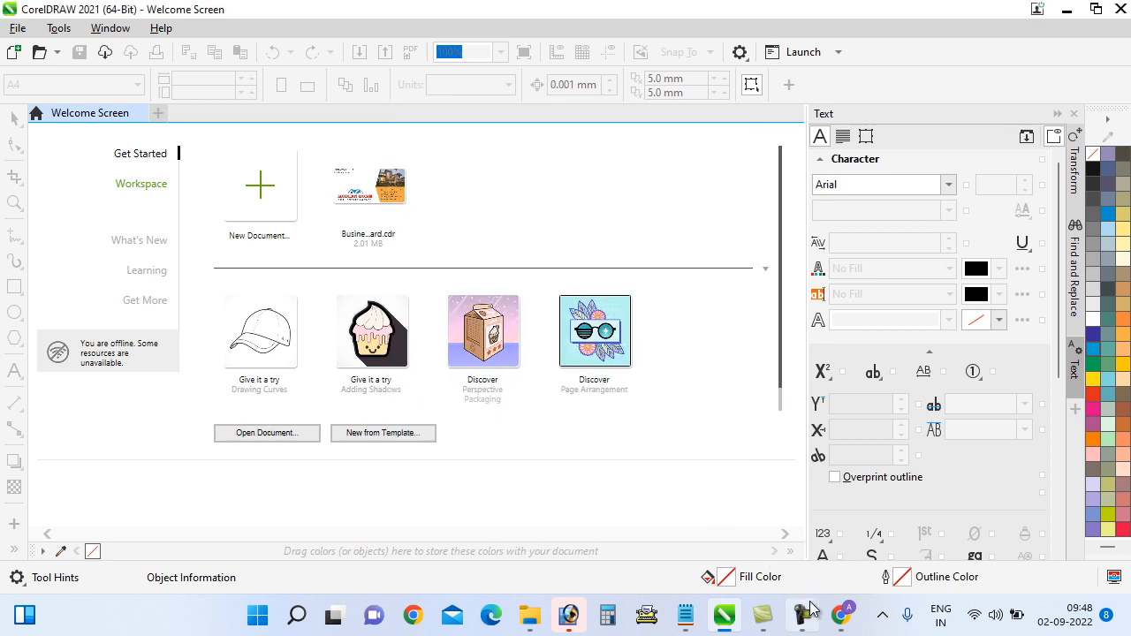
pyautogui.click(1027, 532)
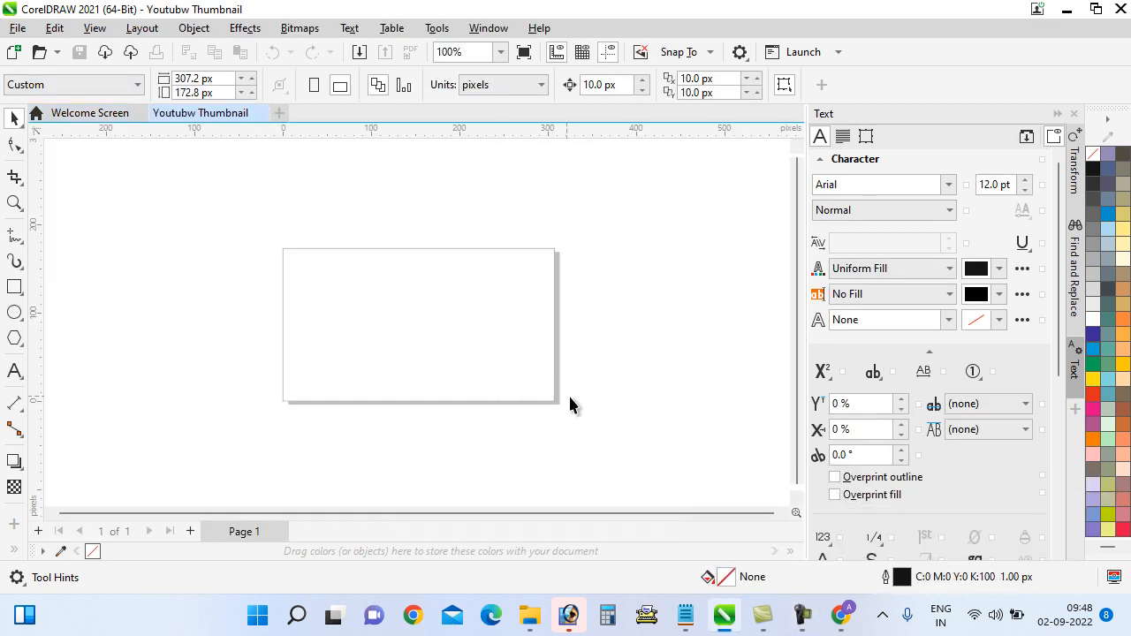
# Step: Start saving the drawing under a new location and go up to the CorelDraw folder
pyautogui.press('z')
pyautogui.moveTo(229, 218); pyautogui.dragTo(595, 440)
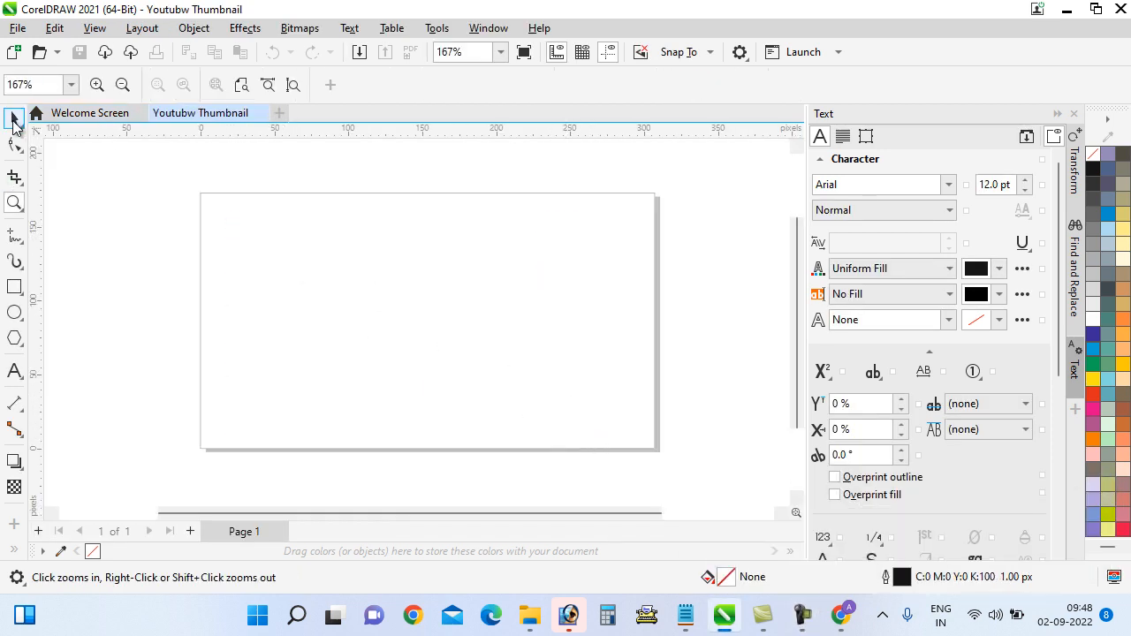
pyautogui.click(14, 118)
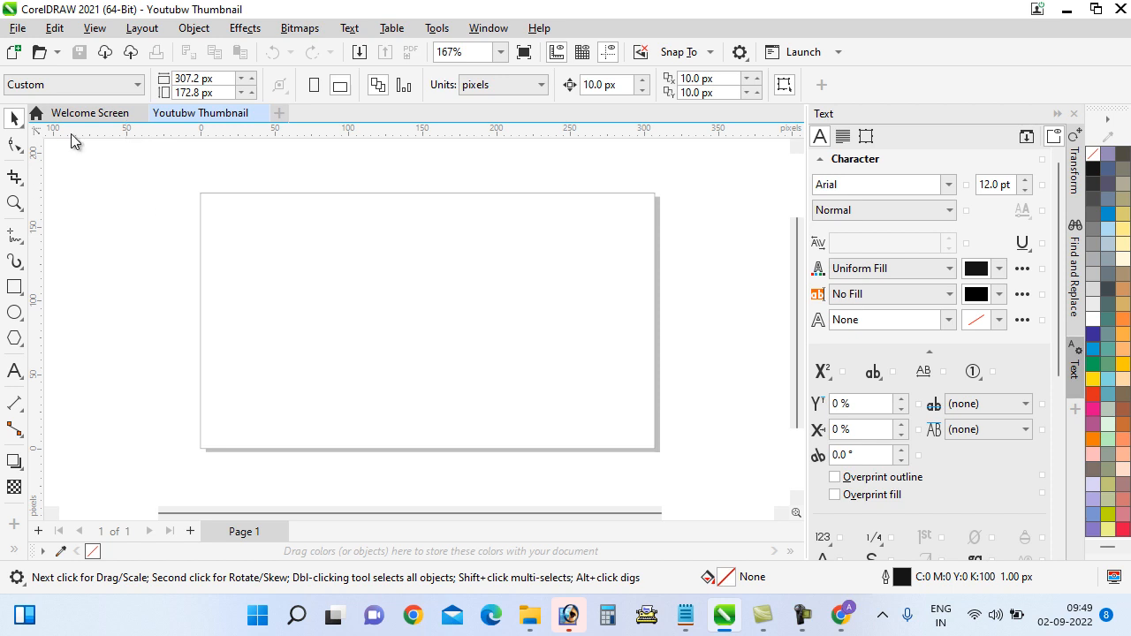
pyautogui.click(21, 30)
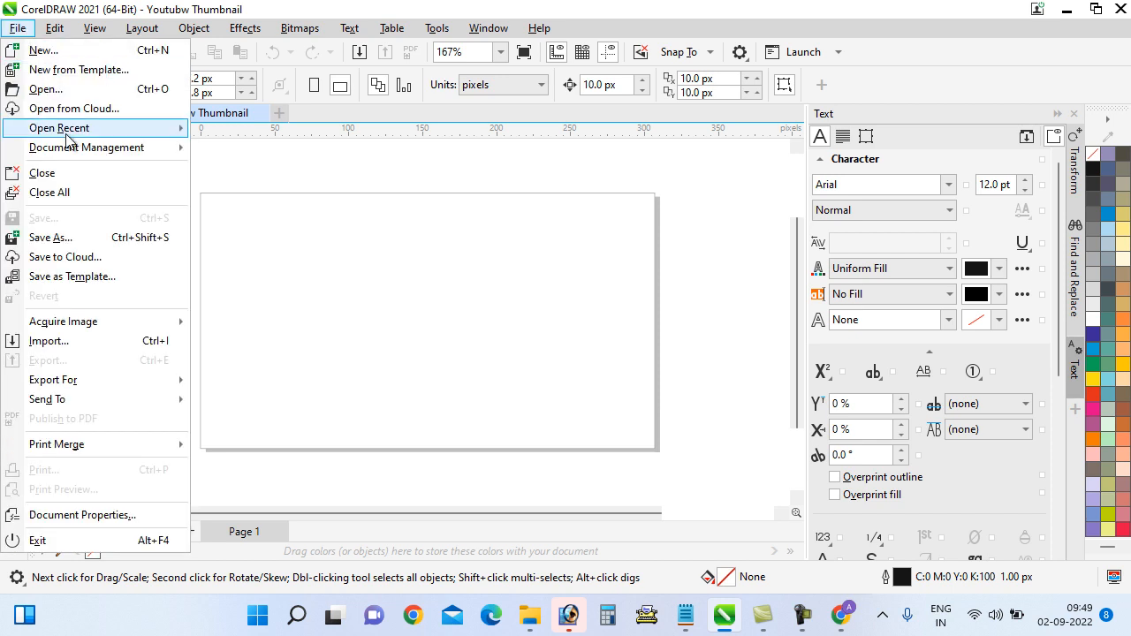
pyautogui.click(435, 261)
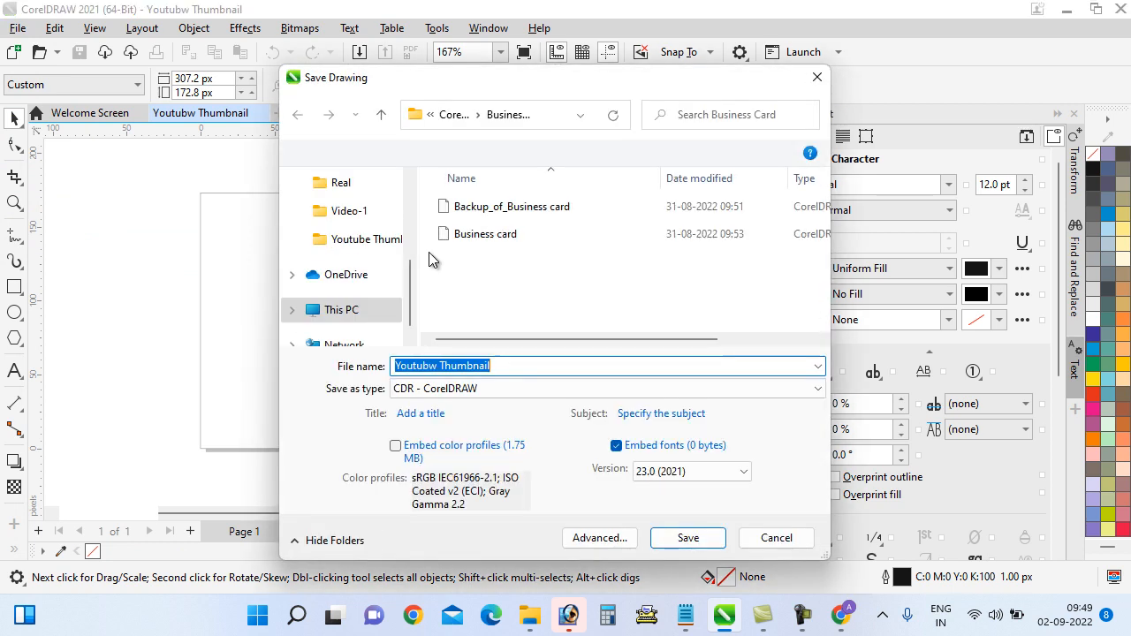
pyautogui.click(454, 114)
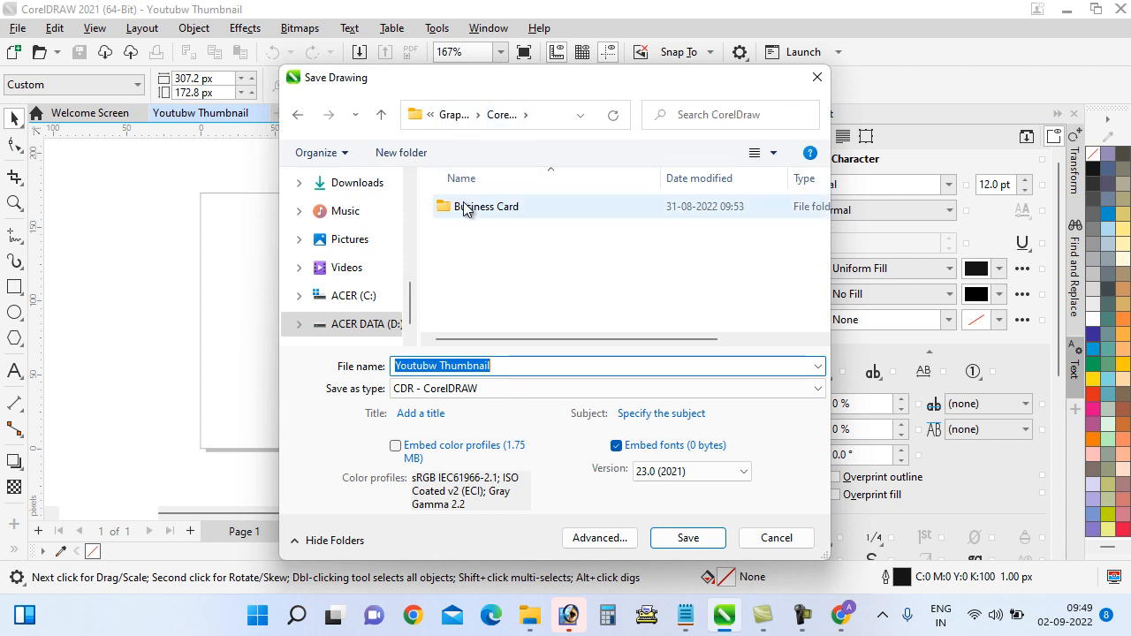
# Step: Create a folder named "Youtube thumnail" and save the drawing in it as a CDR file
pyautogui.rightClick(472, 239)
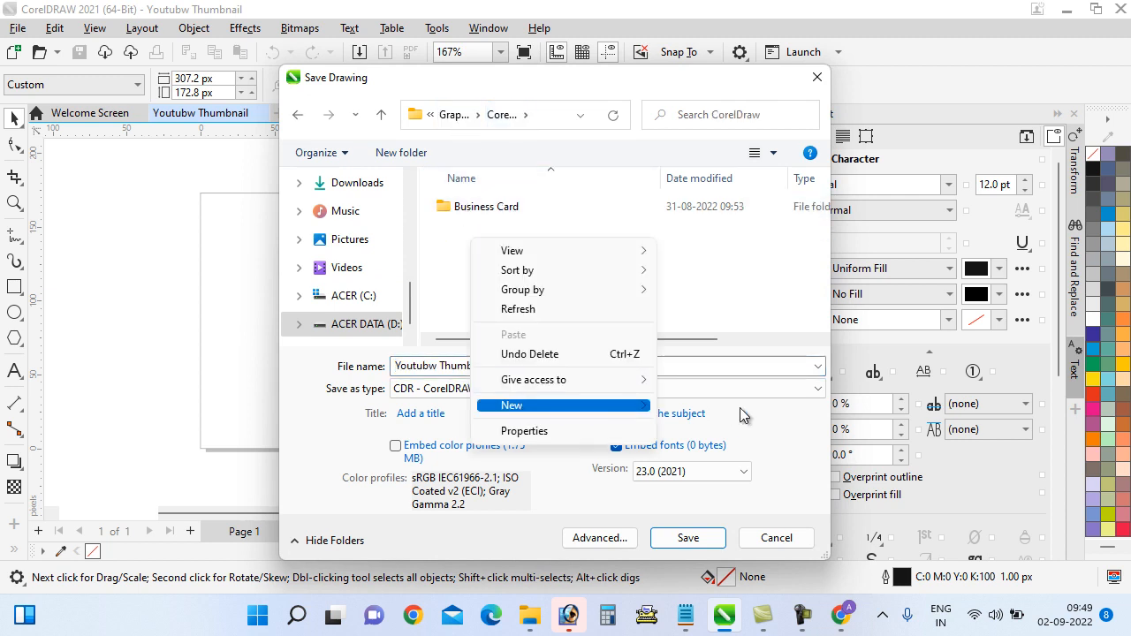
pyautogui.moveTo(633, 404)
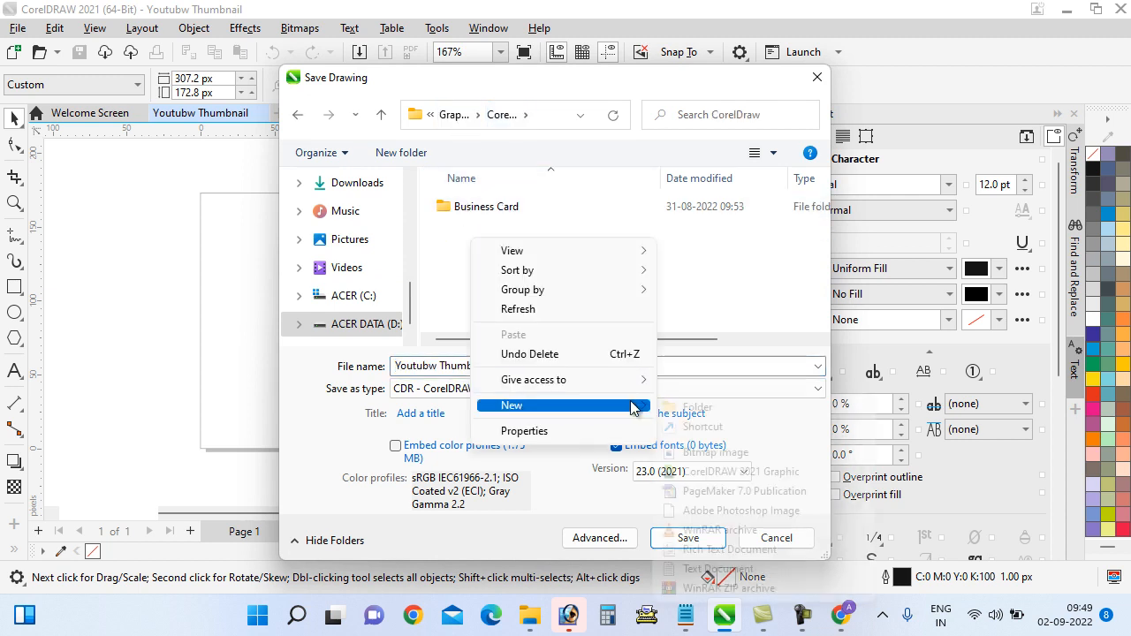
pyautogui.click(724, 408)
pyautogui.write('Yo')
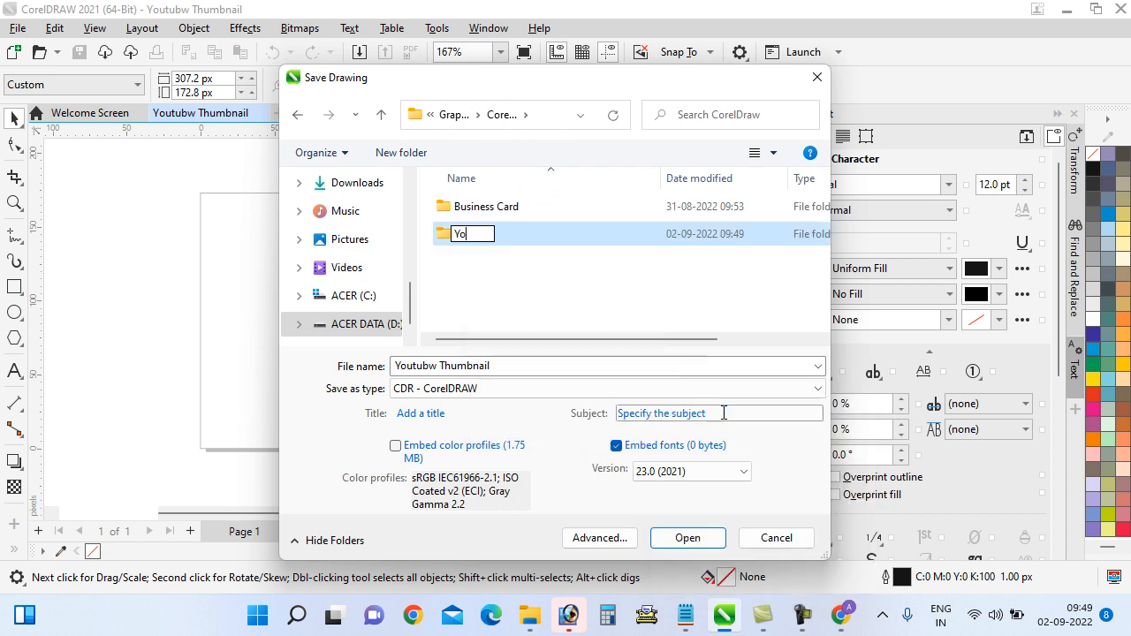
pyautogui.write('utube thum')
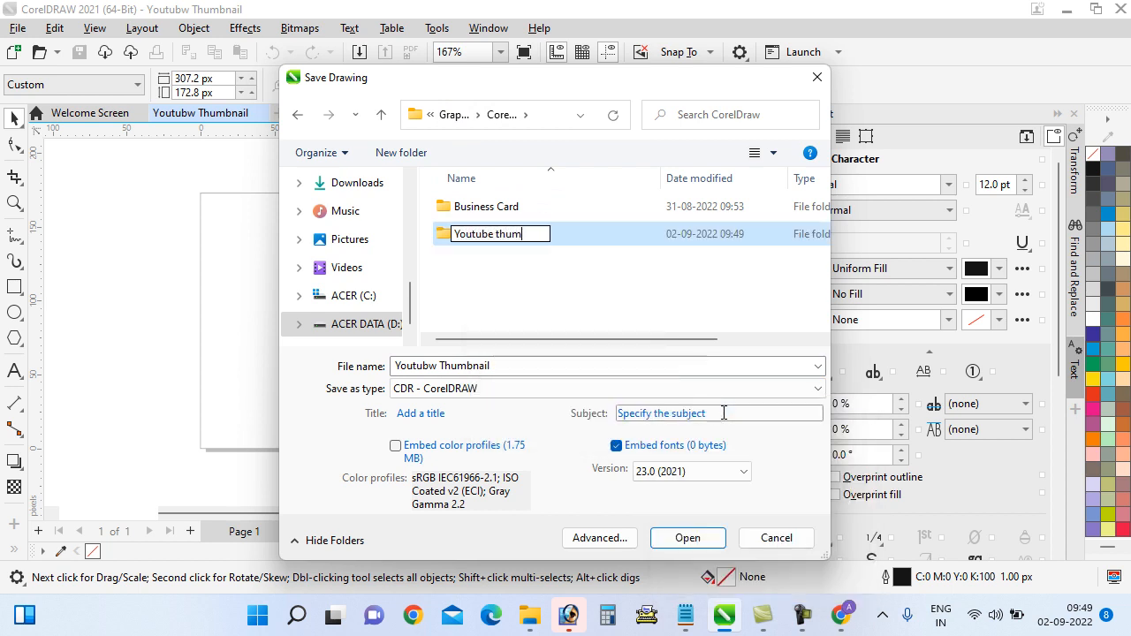
pyautogui.write('nail')
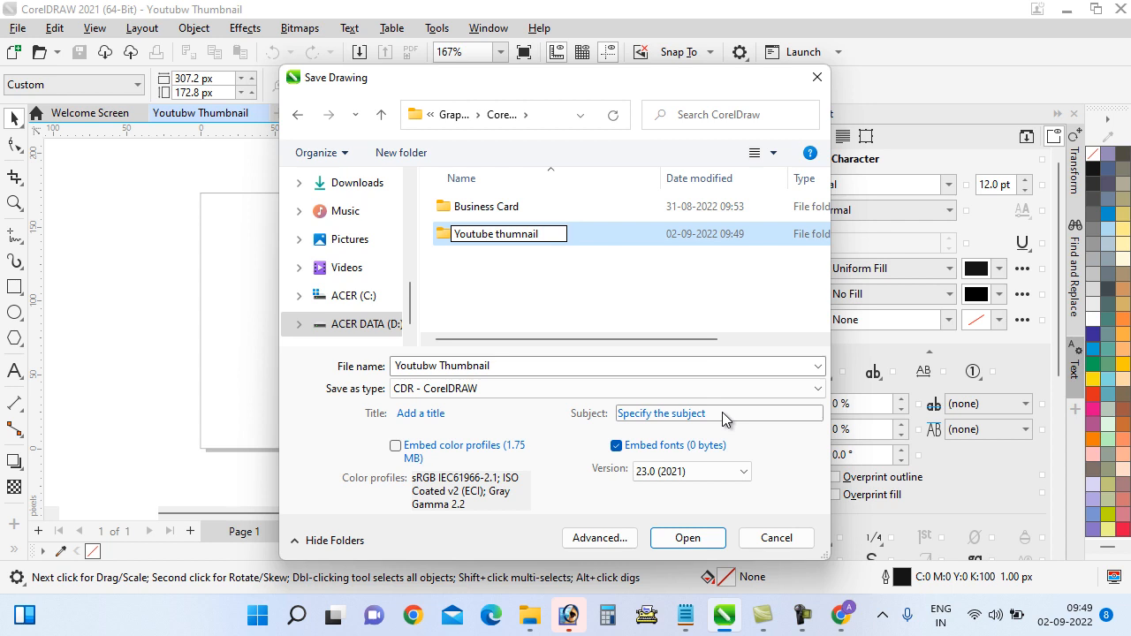
pyautogui.press('Return')
pyautogui.doubleClick(439, 235)
pyautogui.click(694, 539)
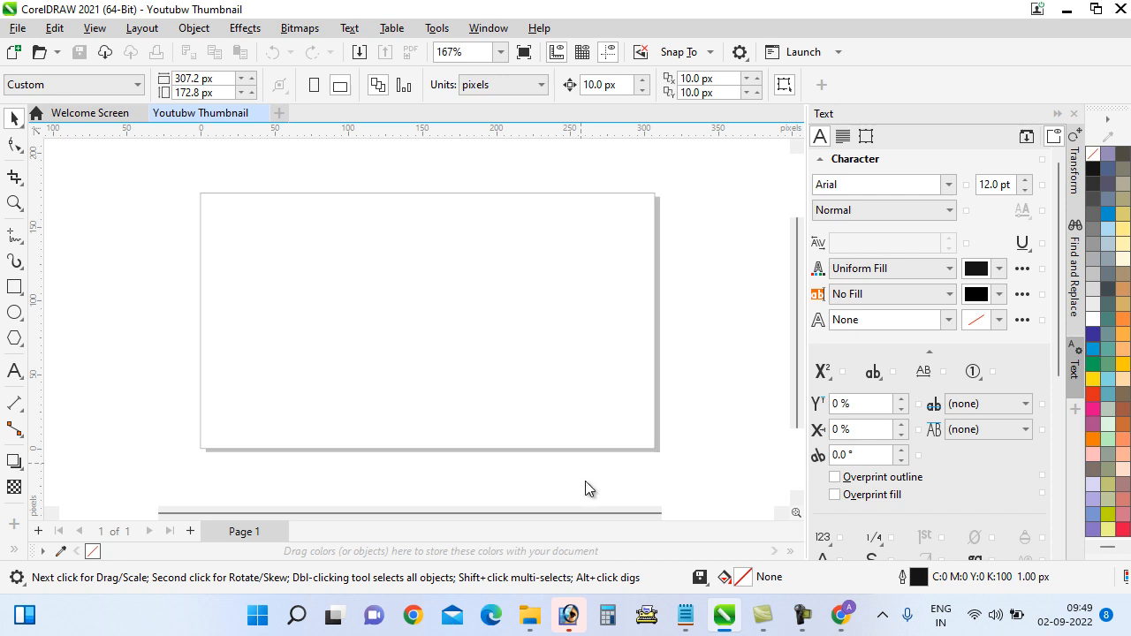
# Step: Copy "Explore THE World" from the MATTER file in Notepad and paste it as text onto the CorelDRAW page
pyautogui.click(687, 612)
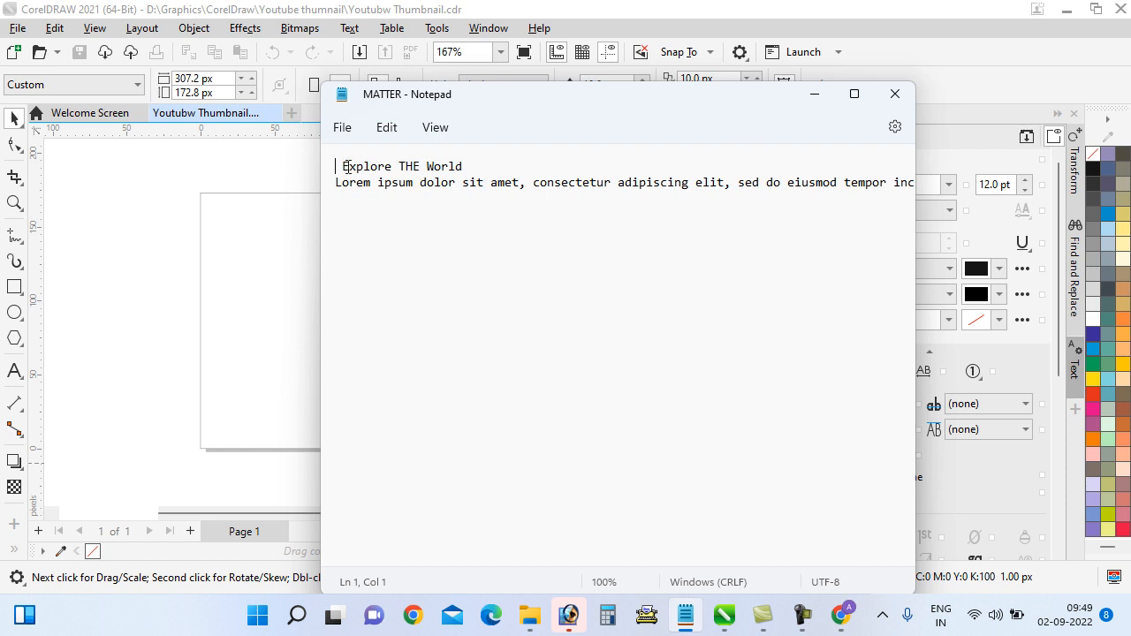
pyautogui.moveTo(343, 167); pyautogui.dragTo(476, 167)
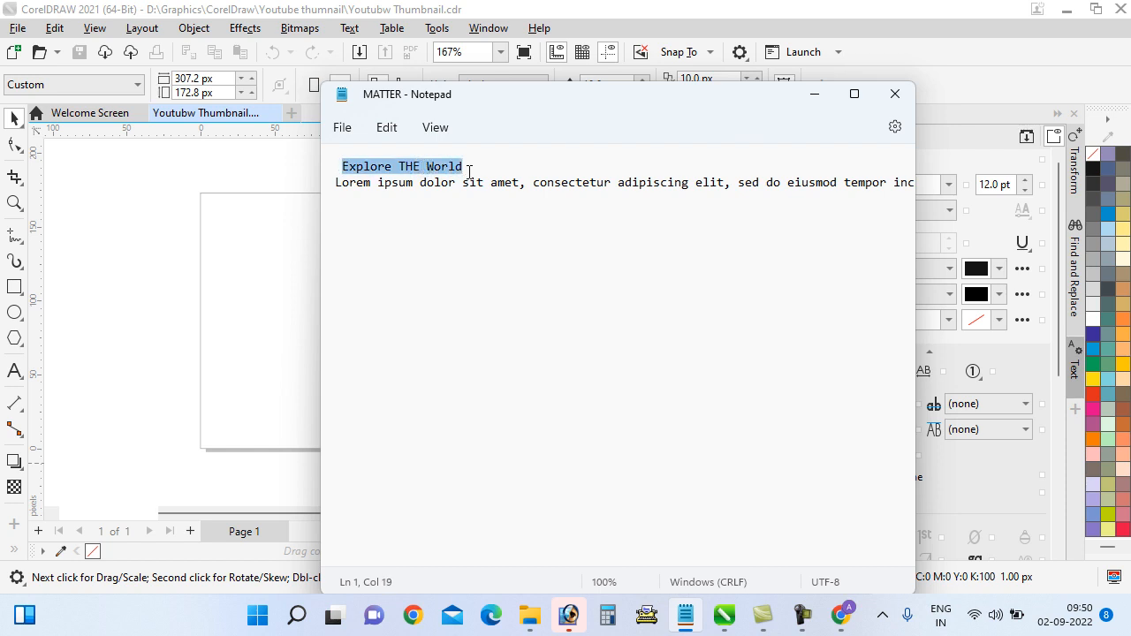
pyautogui.click(388, 129)
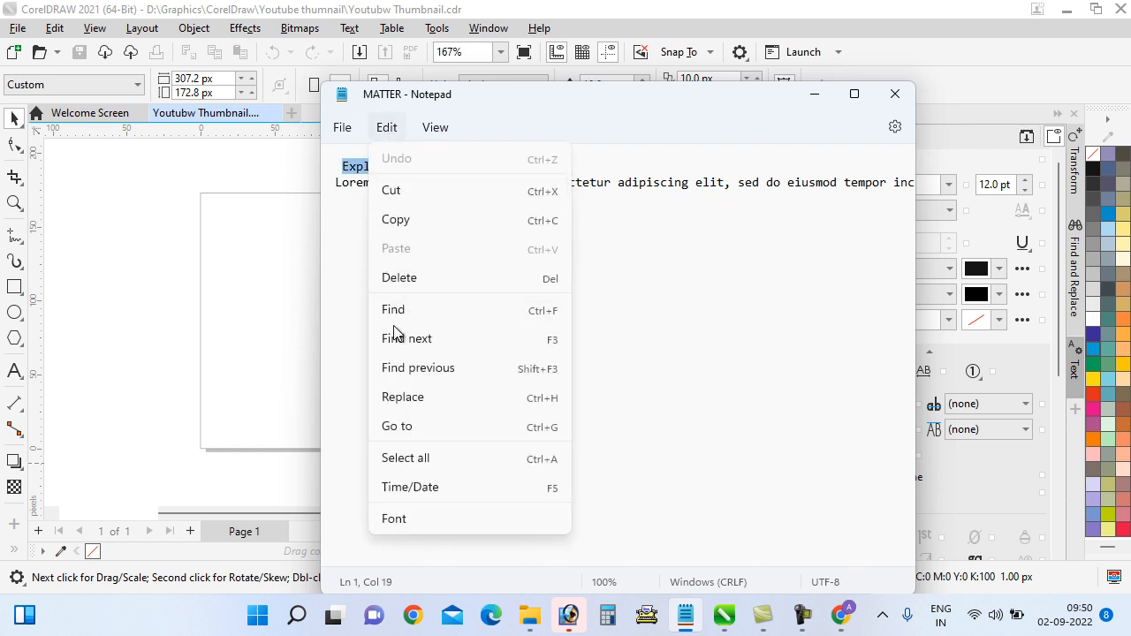
pyautogui.click(815, 93)
pyautogui.click(815, 94)
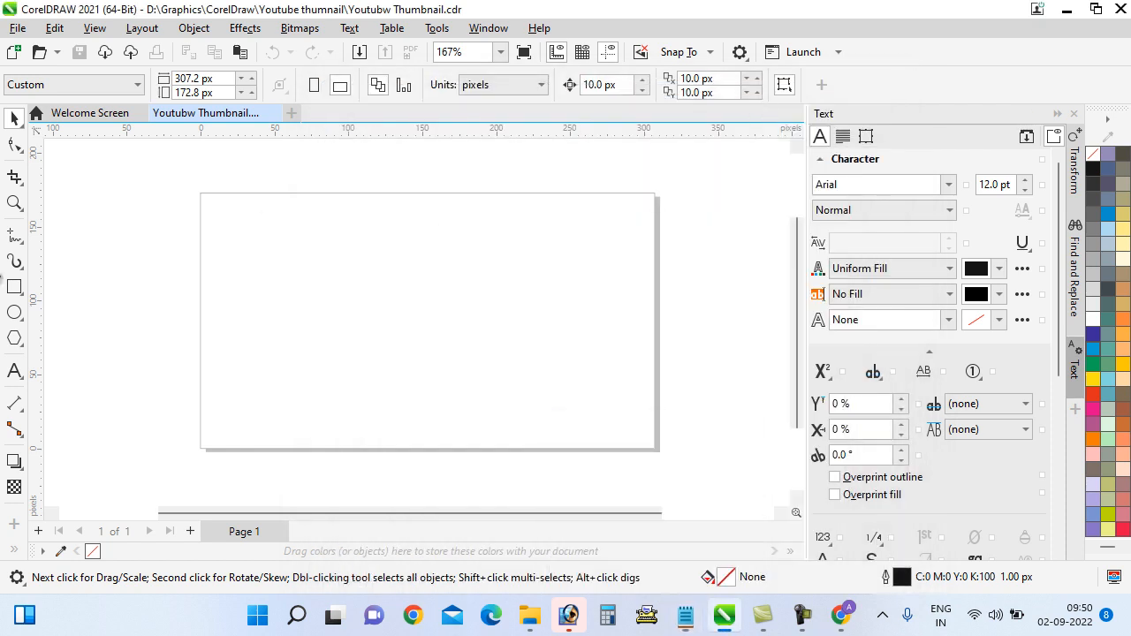
pyautogui.click(13, 375)
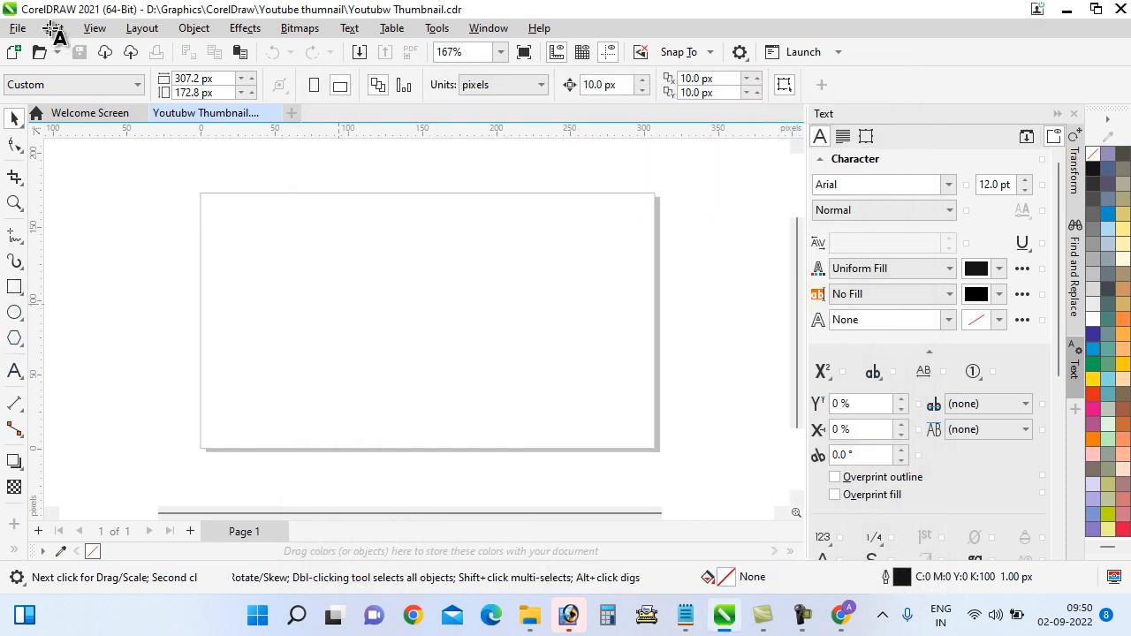
pyautogui.click(94, 173)
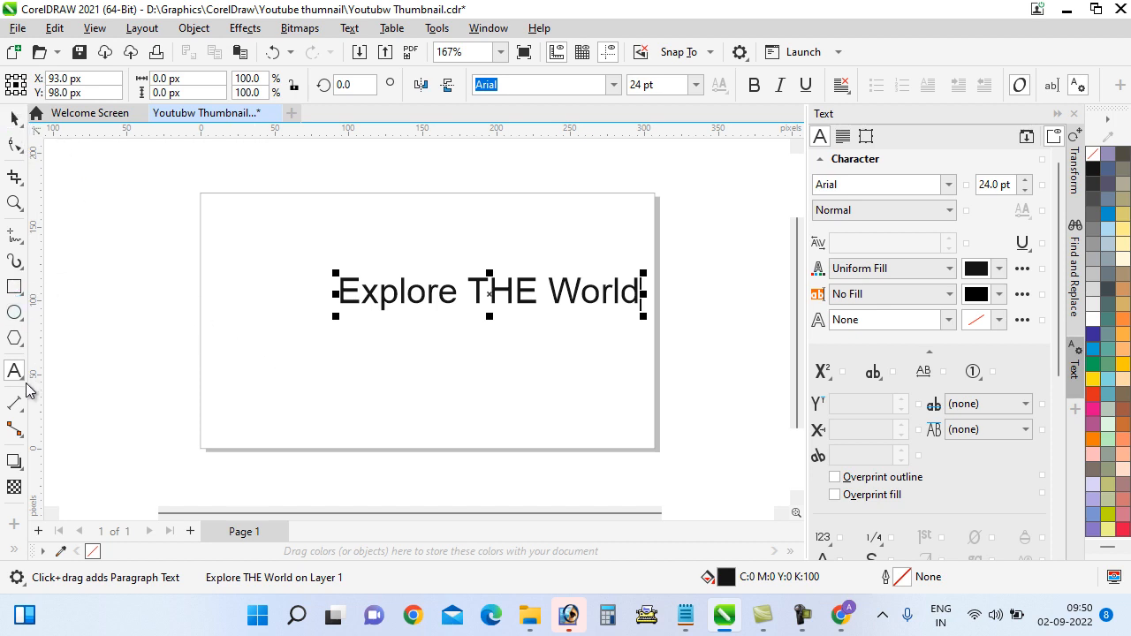
# Step: Split the text into three lines, one word each, and break it apart into separate text objects
pyautogui.click(468, 291)
pyautogui.press('Return')
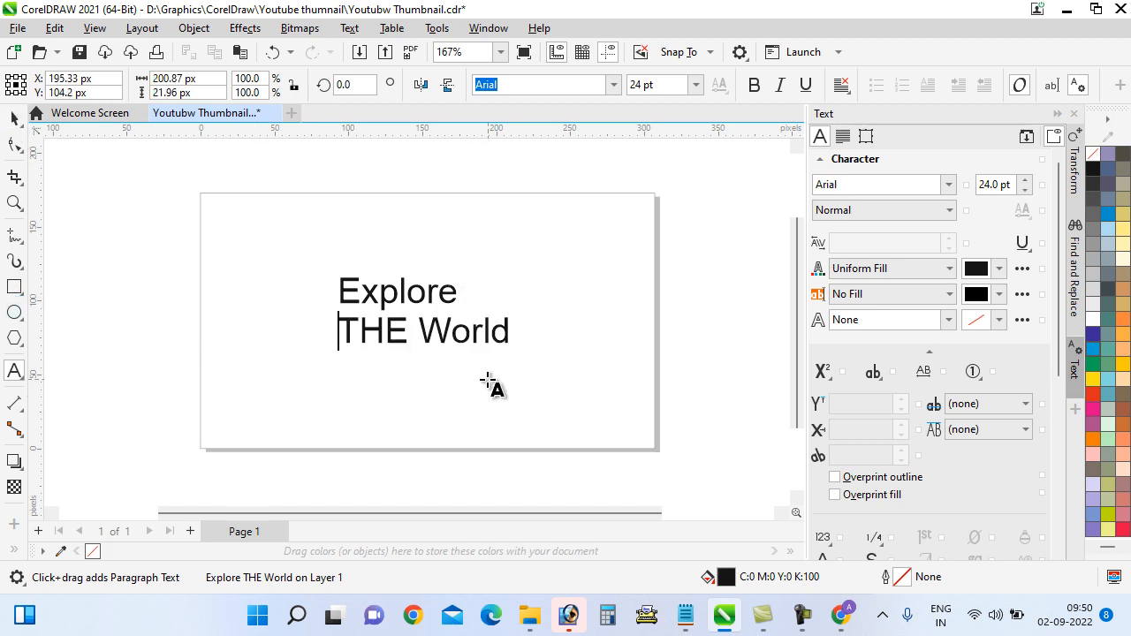
pyautogui.click(421, 331)
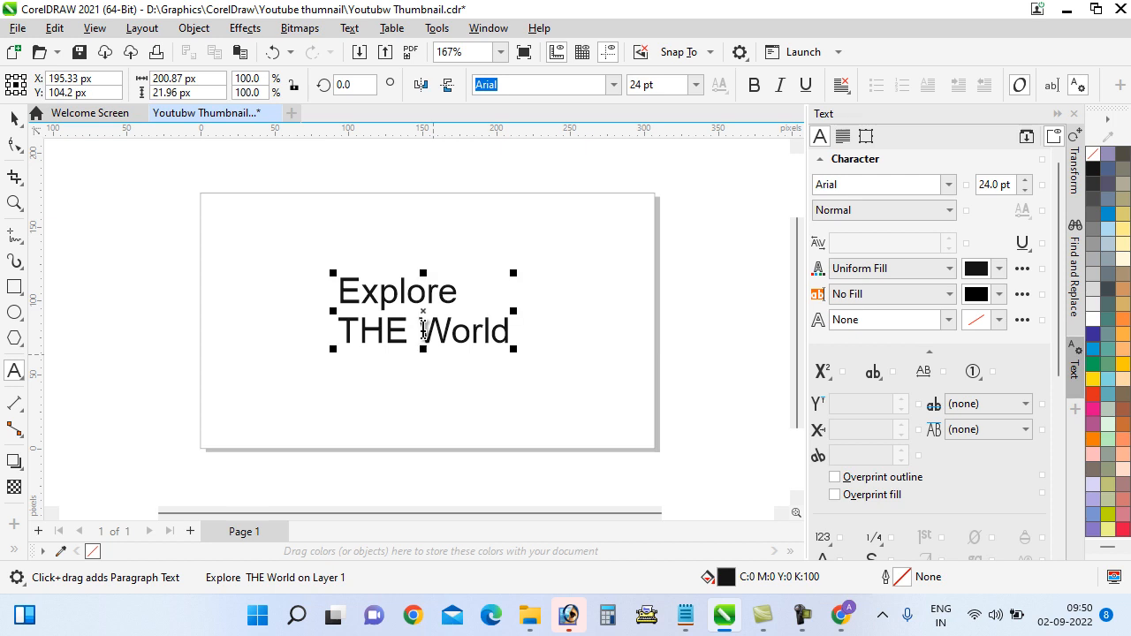
pyautogui.press('Return')
pyautogui.click(13, 117)
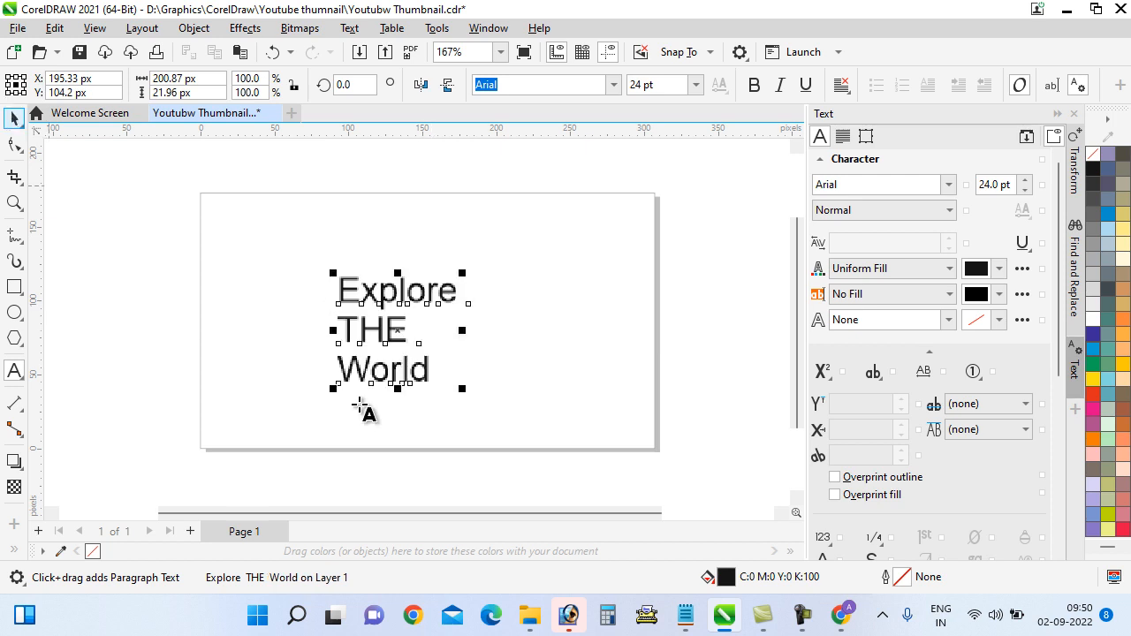
pyautogui.hotkey('ctrl', 'space')
pyautogui.hotkey('ctrl', 'k')
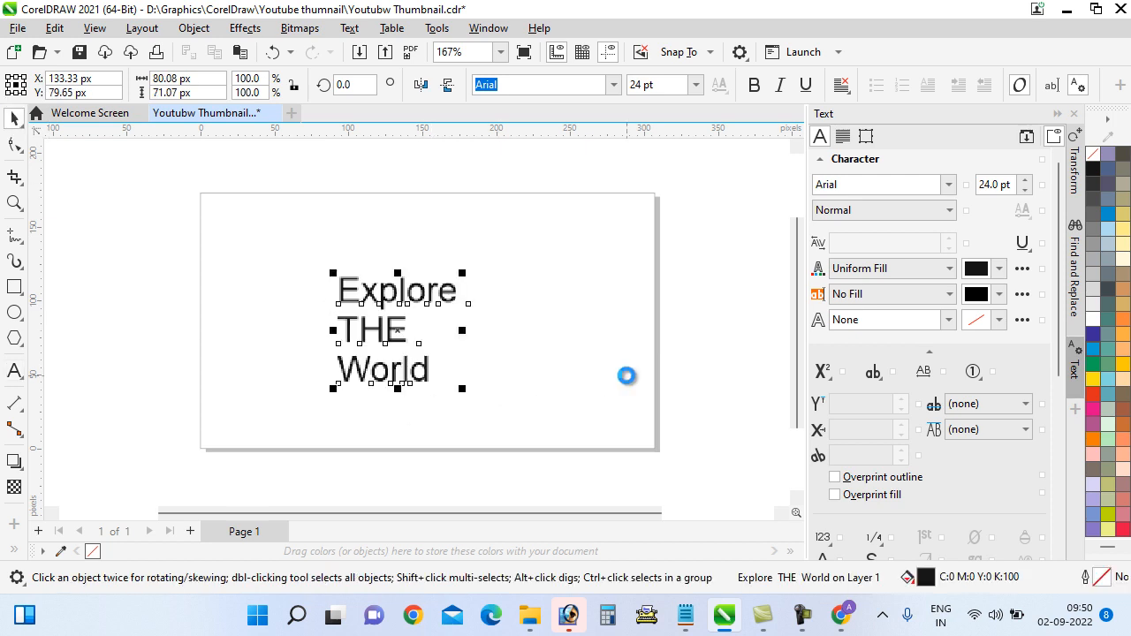
# Step: Move "Explore", "THE" and "World" into a closely spaced stagger in the page's upper-left area
pyautogui.click(403, 297)
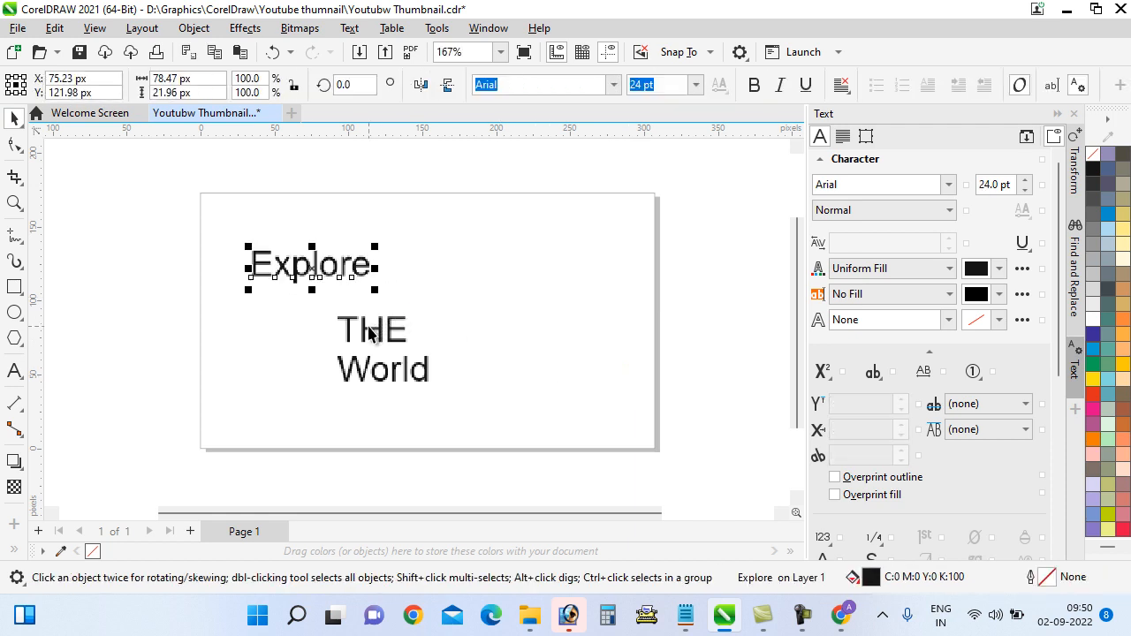
pyautogui.moveTo(368, 321); pyautogui.dragTo(318, 310)
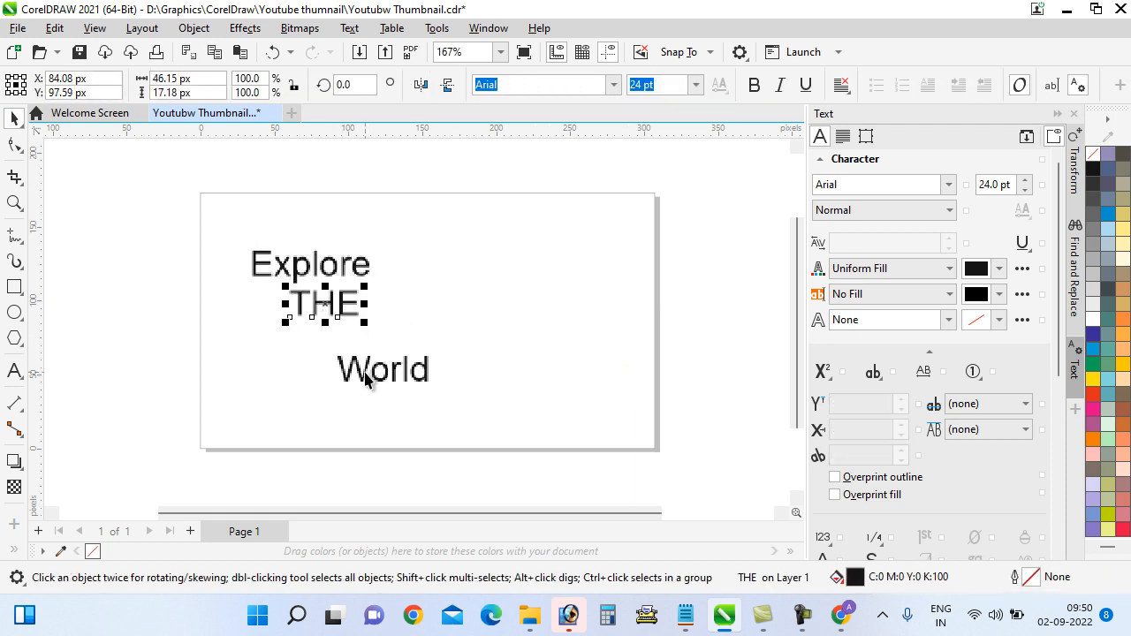
pyautogui.moveTo(348, 364); pyautogui.dragTo(311, 327)
# Step: Set the font of all three words to Comic Sans MS Bold-Italic
pyautogui.moveTo(215, 220); pyautogui.dragTo(508, 415)
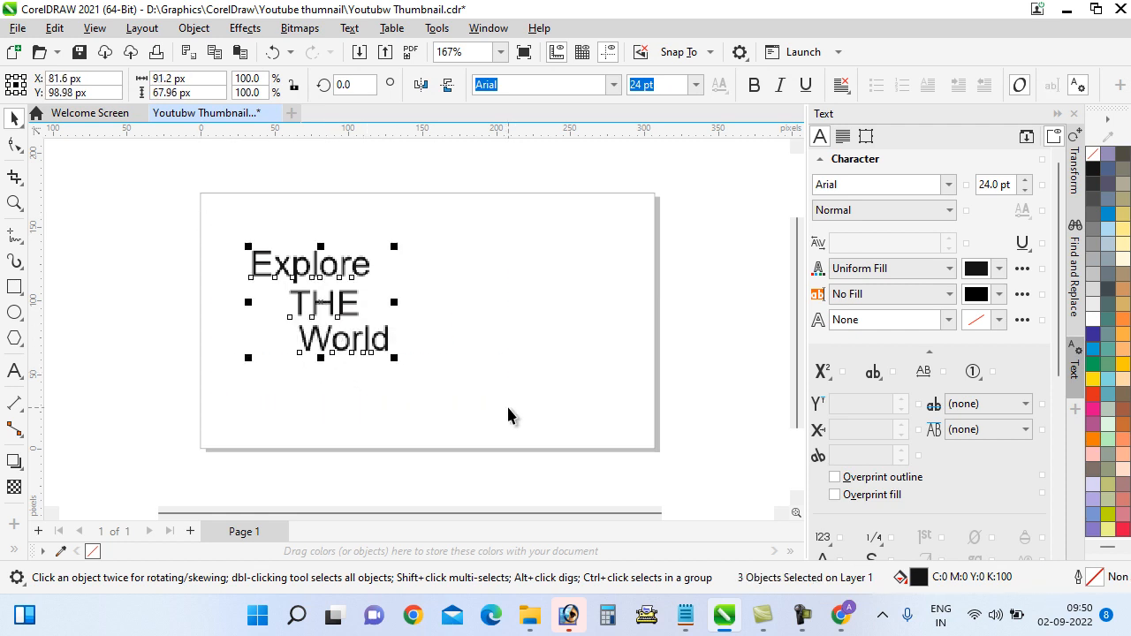
pyautogui.click(616, 85)
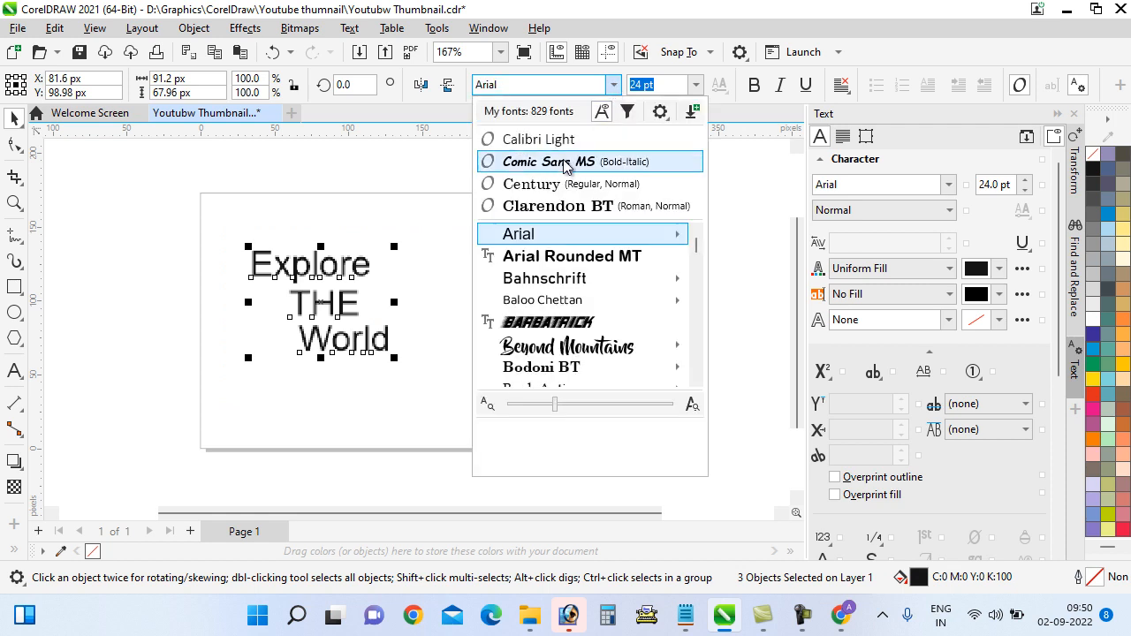
pyautogui.press('Escape')
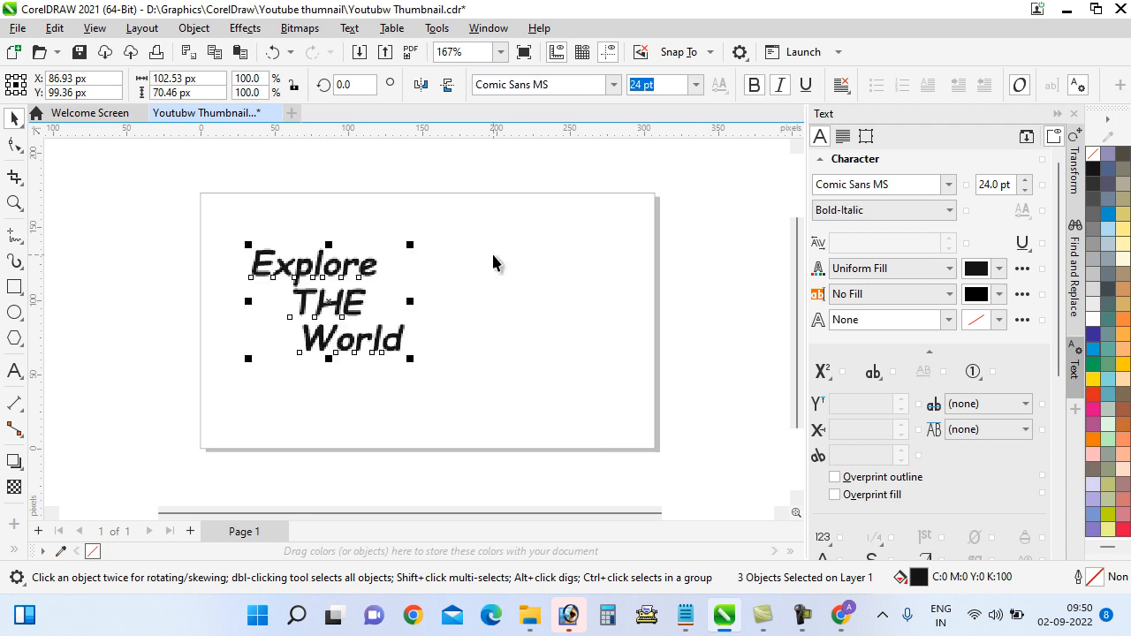
pyautogui.click(491, 253)
# Step: Fill all three words with blue and save the drawing
pyautogui.moveTo(177, 205); pyautogui.dragTo(639, 508)
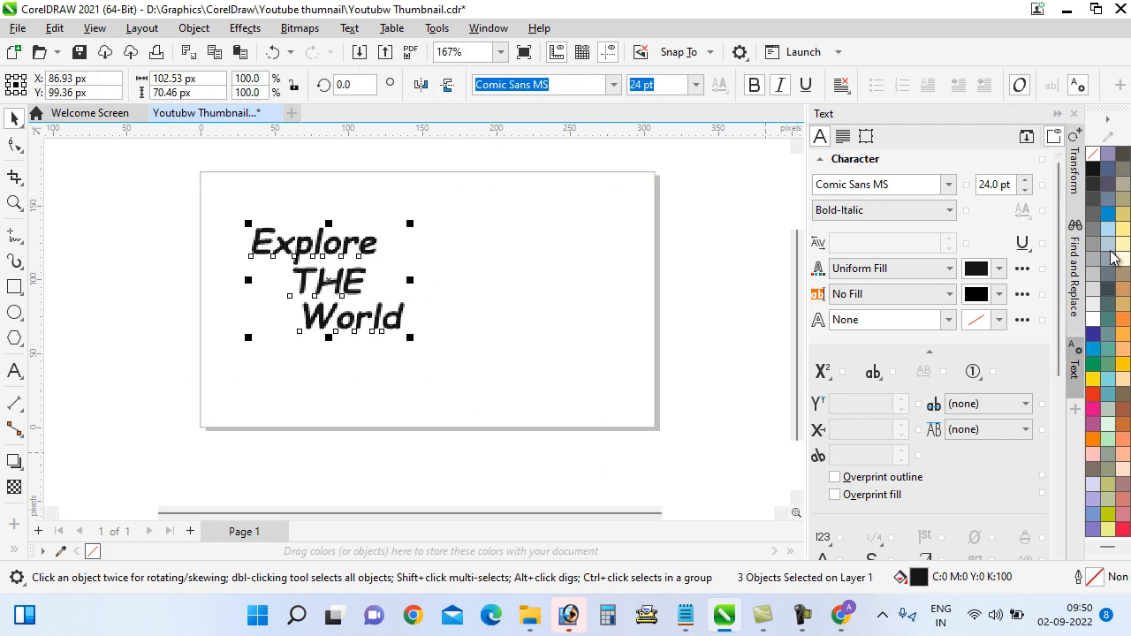
pyautogui.click(446, 323)
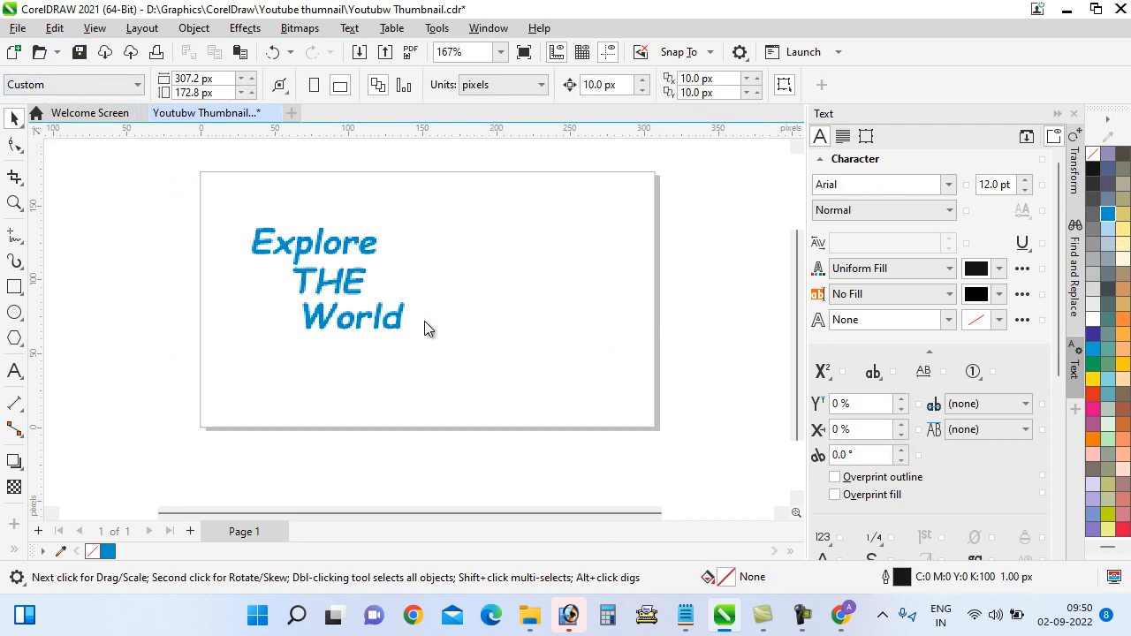
pyautogui.hotkey('ctrl', 's')
# Step: Switch to Photoshop, create a 1280 x 720 pixel document named Youtube Thumbnail and maximize its window
pyautogui.moveTo(568, 623)
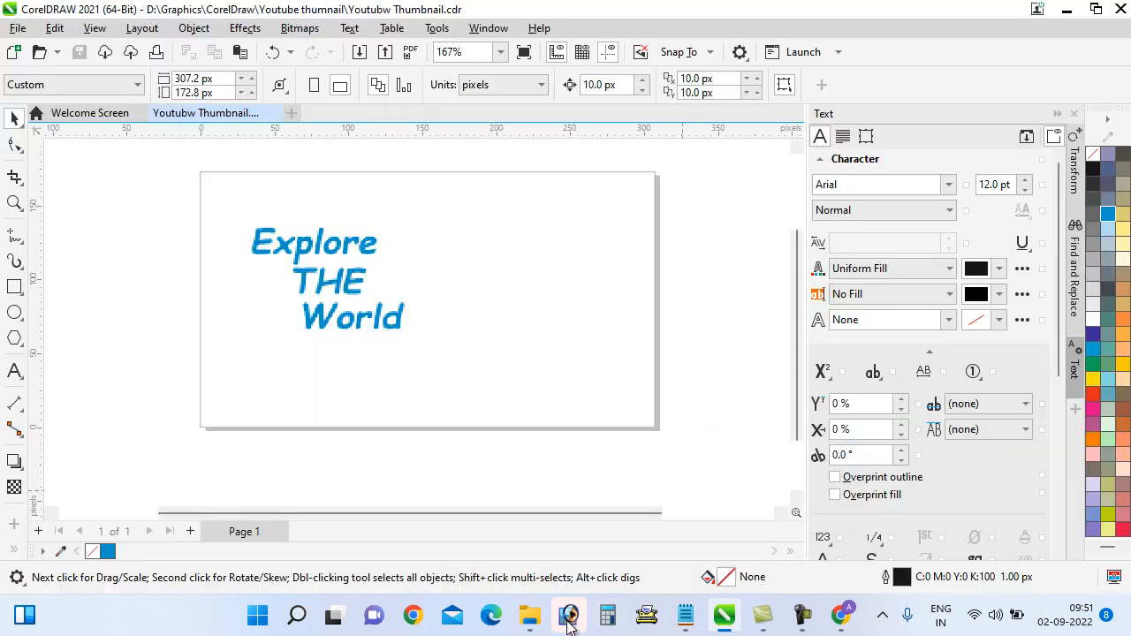
pyautogui.click(567, 623)
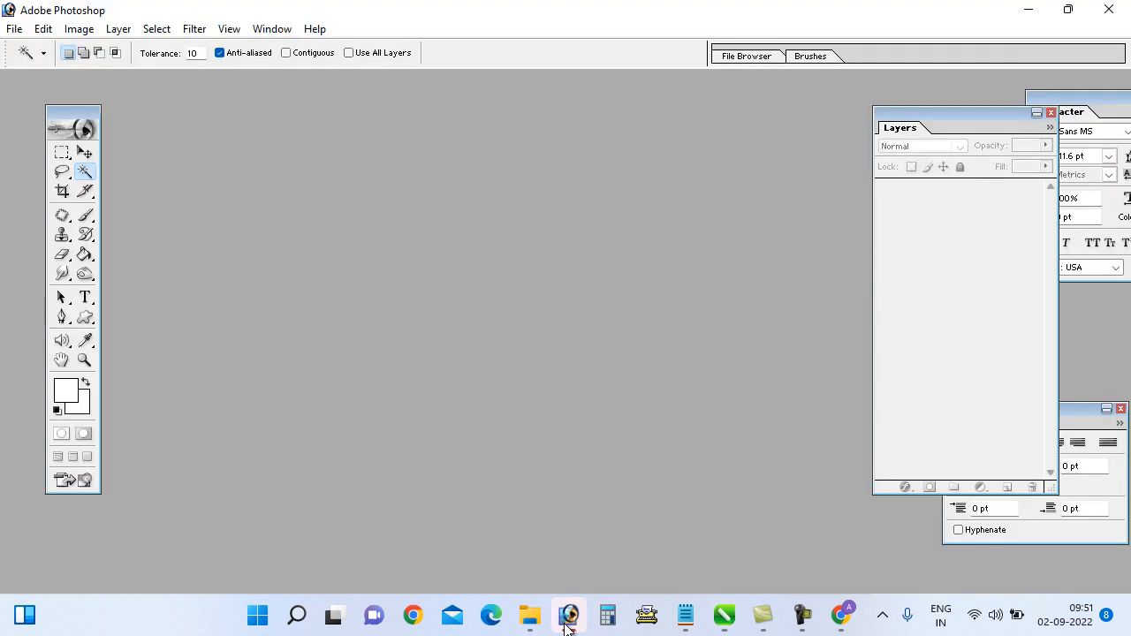
pyautogui.click(14, 28)
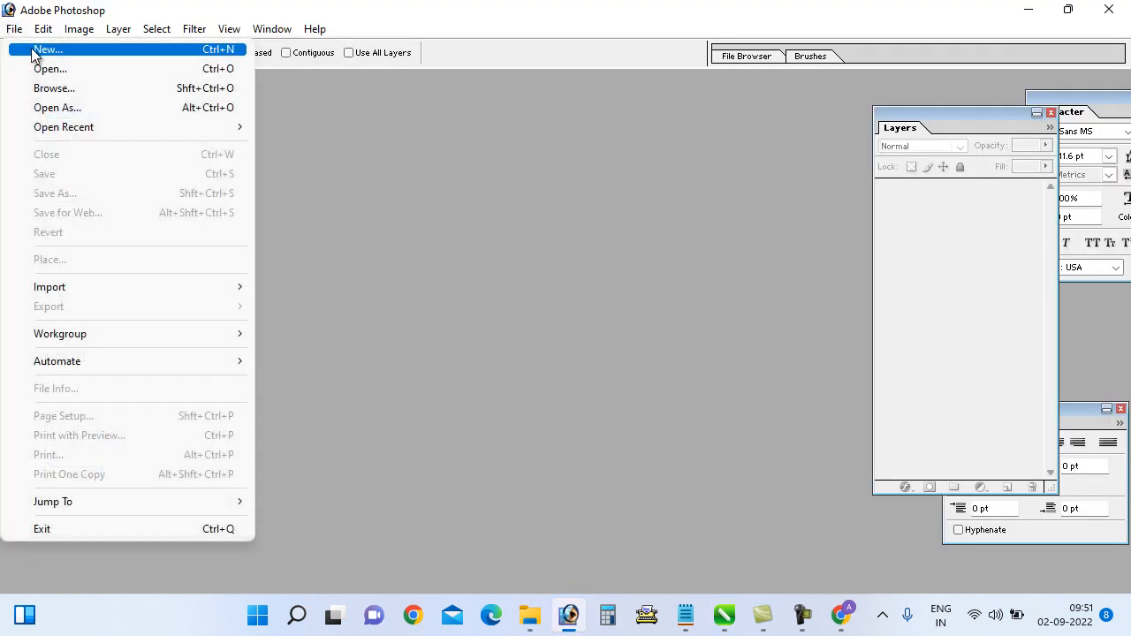
pyautogui.click(35, 45)
pyautogui.press('Tab')
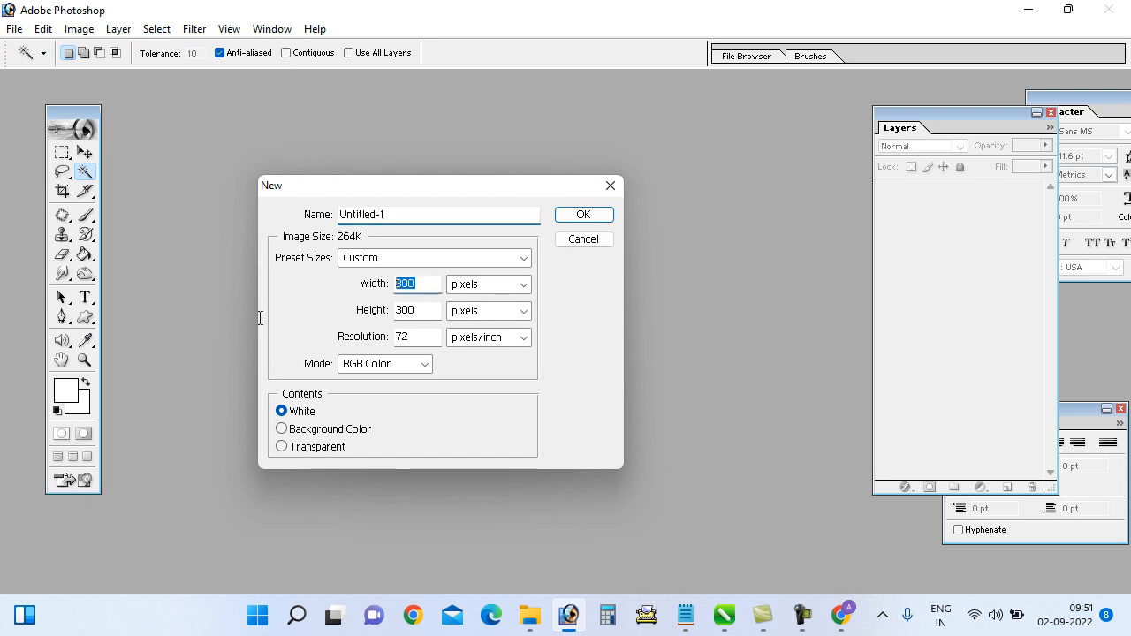
pyautogui.write('1280')
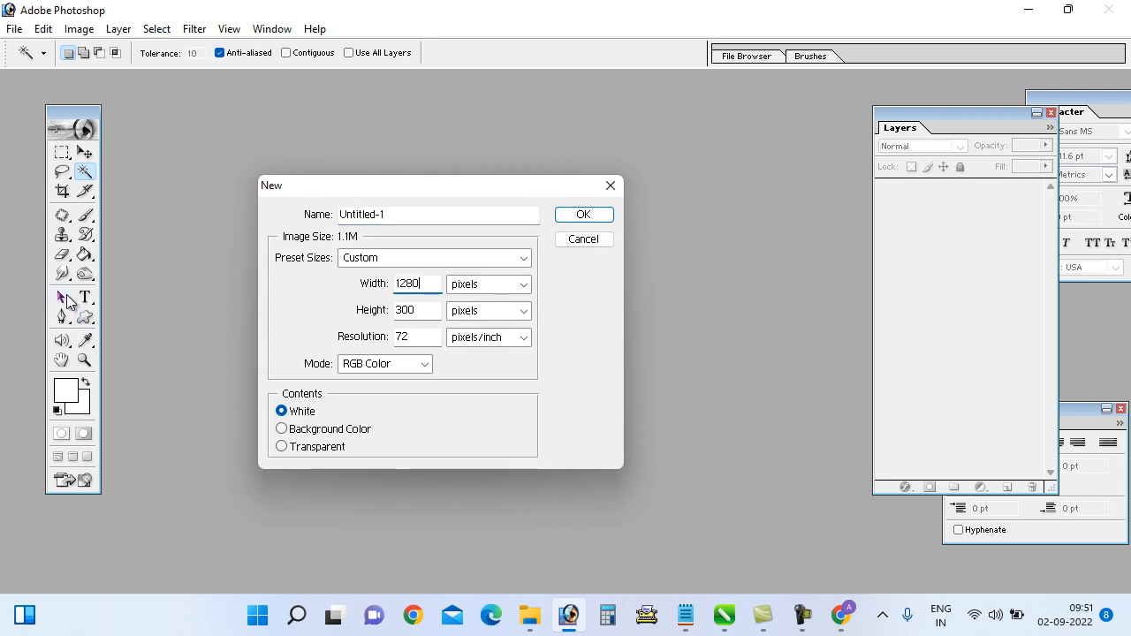
pyautogui.press('Tab')
pyautogui.write('720')
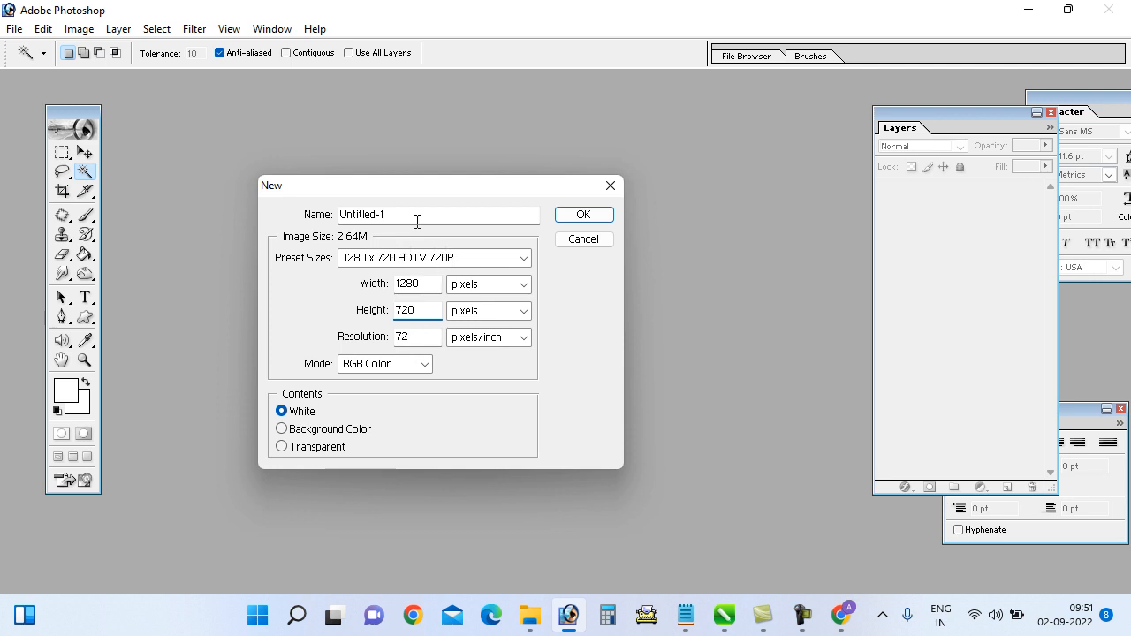
pyautogui.moveTo(417, 221); pyautogui.dragTo(0, 234)
pyautogui.write('Youtube Thumbnail')
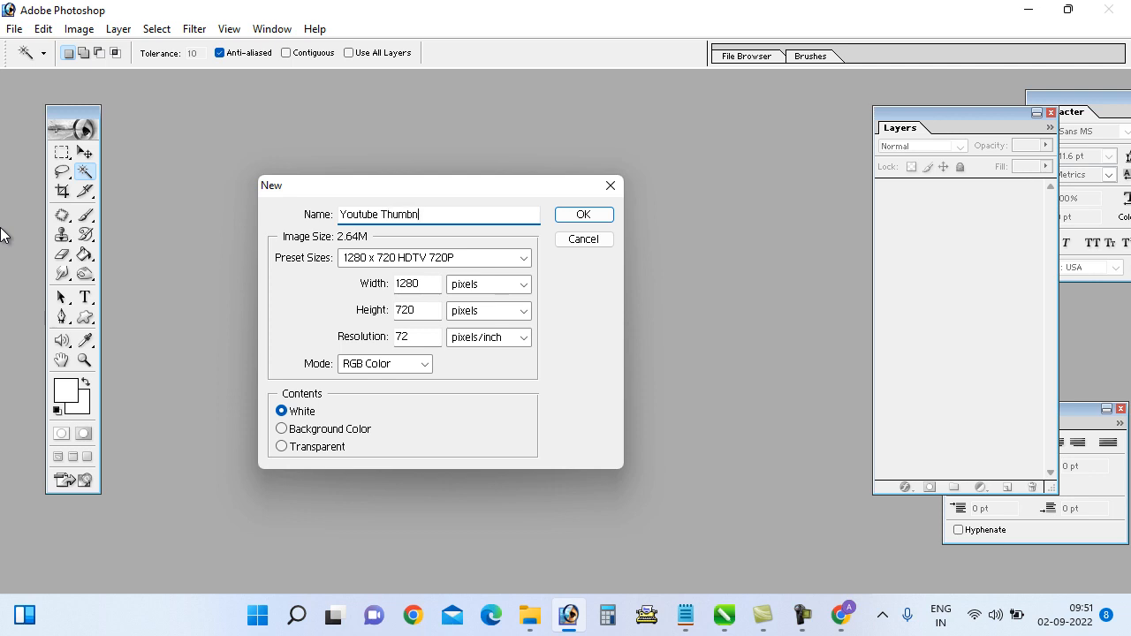
pyautogui.click(583, 215)
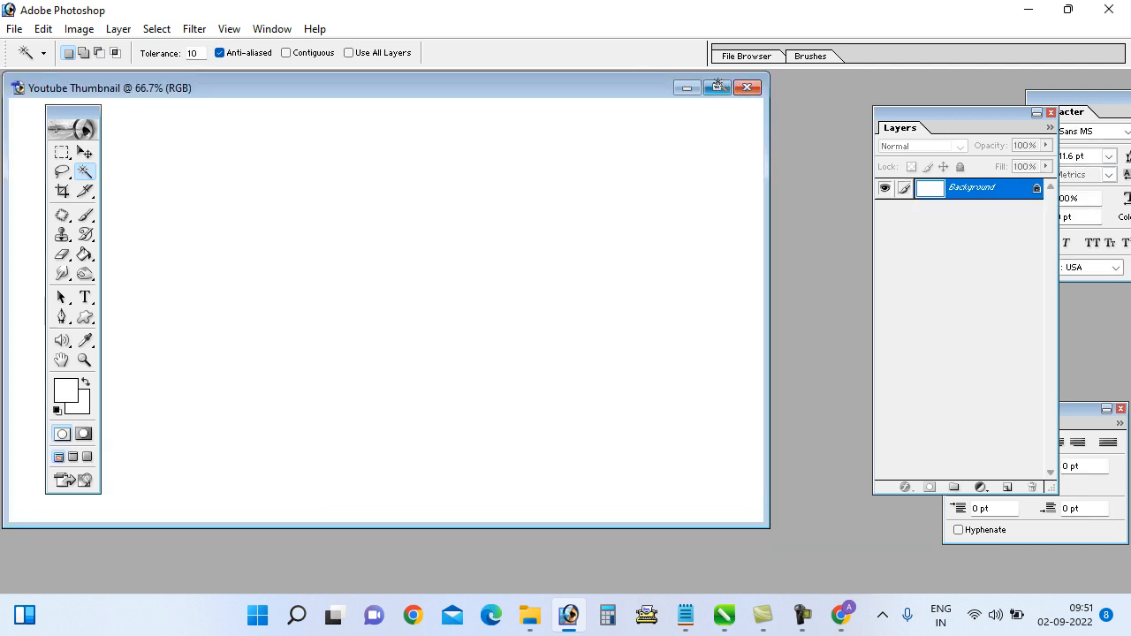
pyautogui.click(716, 86)
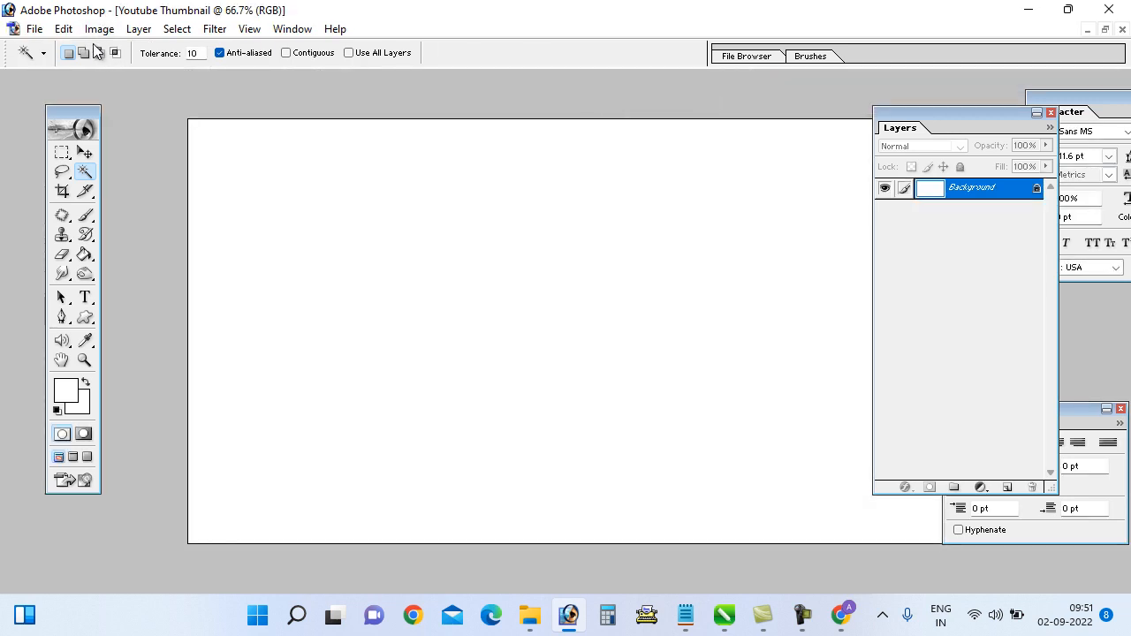
# Step: Save the document as Youtube Thumbnail in Photoshop PSD format in the Youtube thumnail folder inside Graphics > CorelDraw
pyautogui.click(35, 30)
pyautogui.click(52, 193)
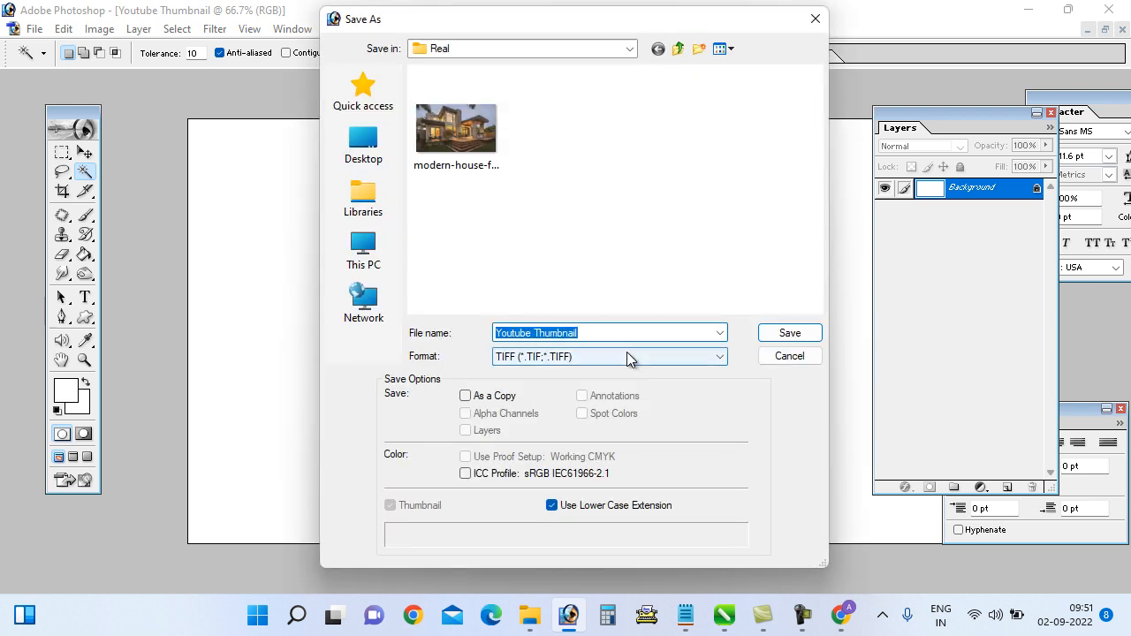
pyautogui.click(678, 49)
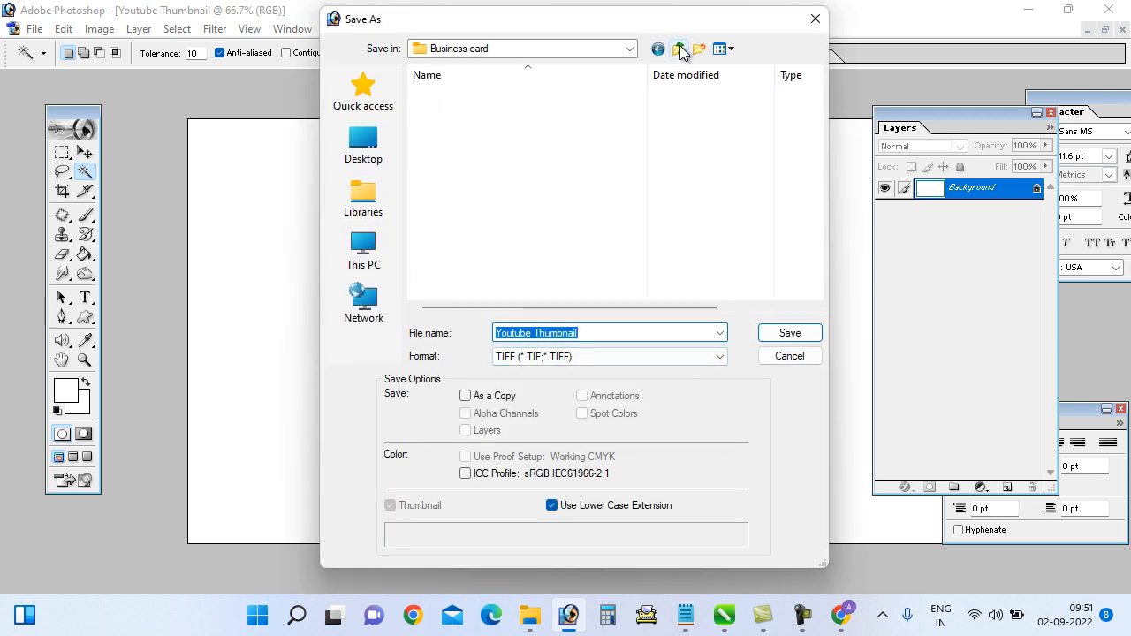
pyautogui.click(678, 49)
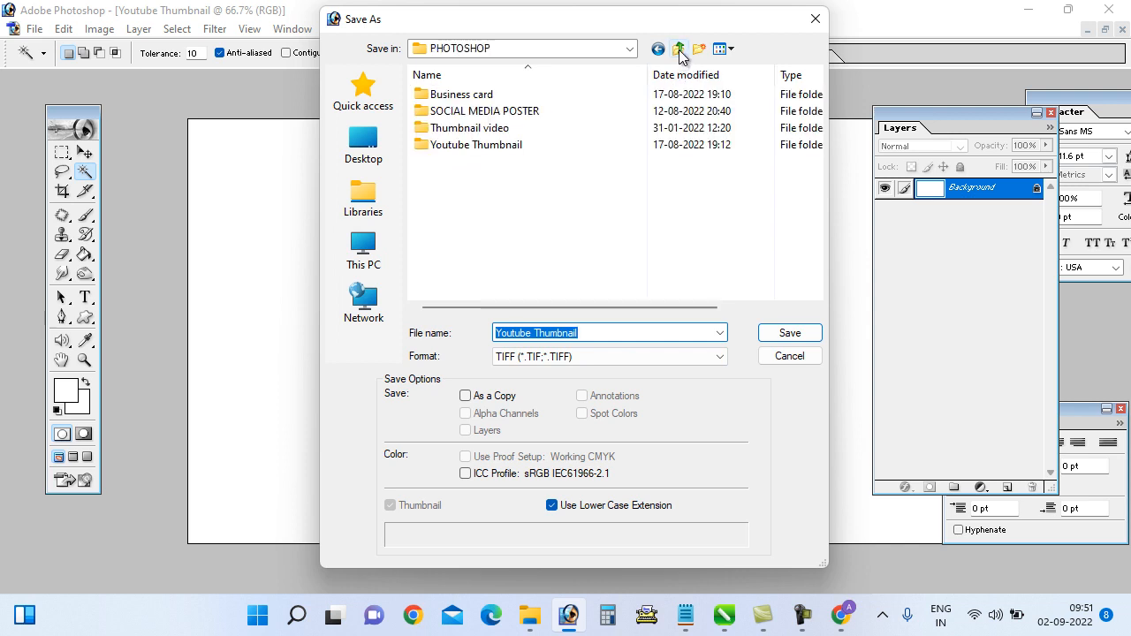
pyautogui.click(679, 49)
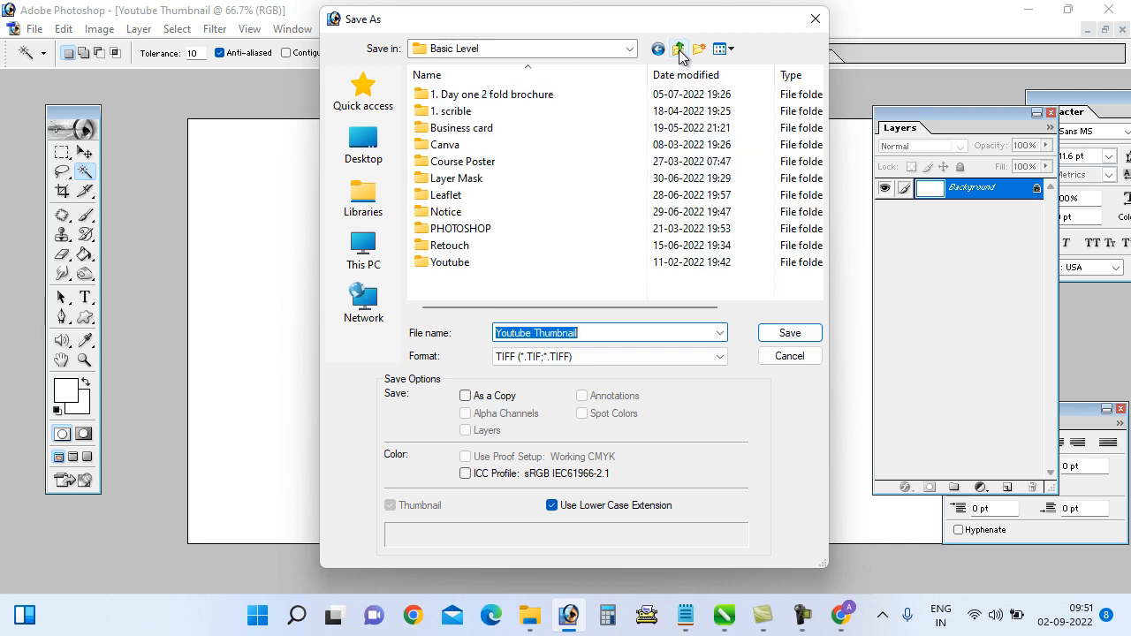
pyautogui.click(678, 49)
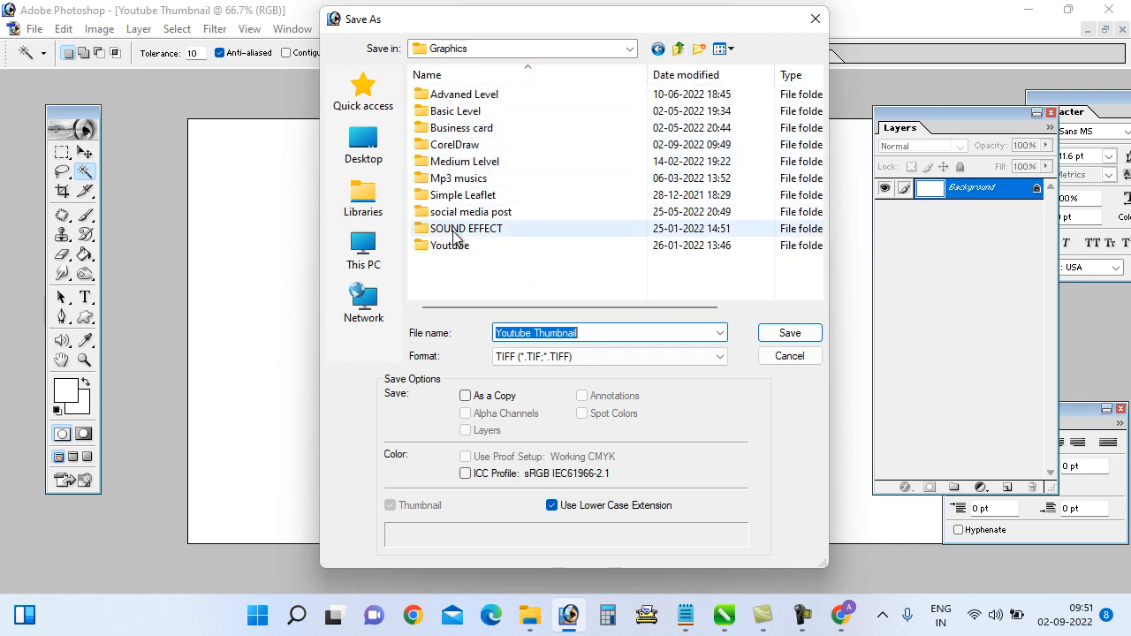
pyautogui.doubleClick(464, 147)
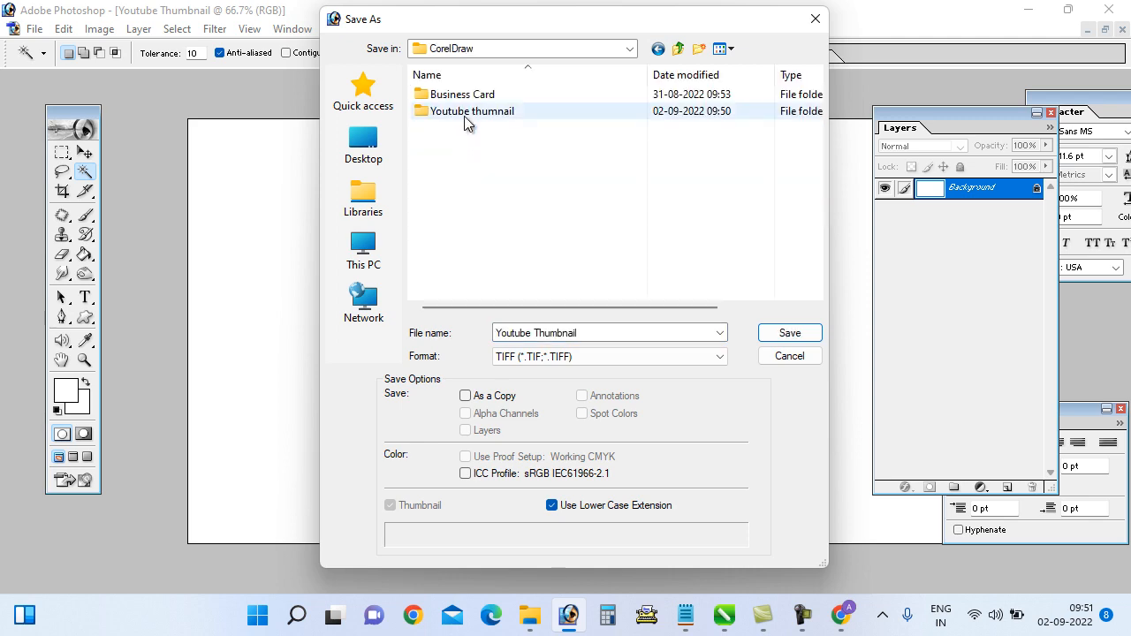
pyautogui.doubleClick(467, 112)
pyautogui.click(559, 357)
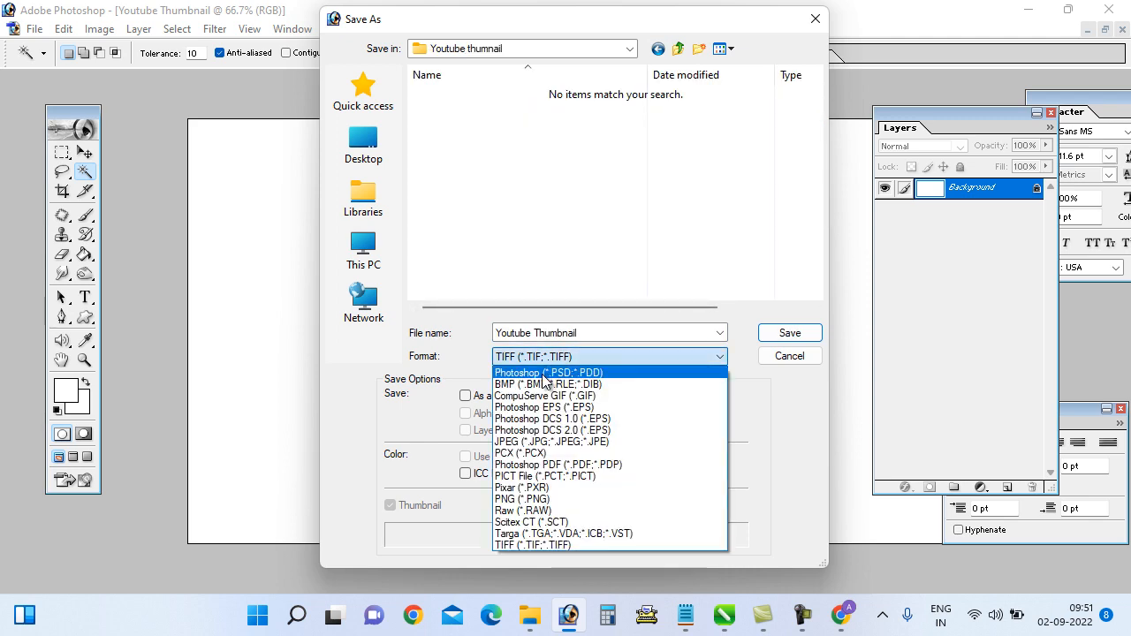
pyautogui.click(610, 368)
pyautogui.click(790, 333)
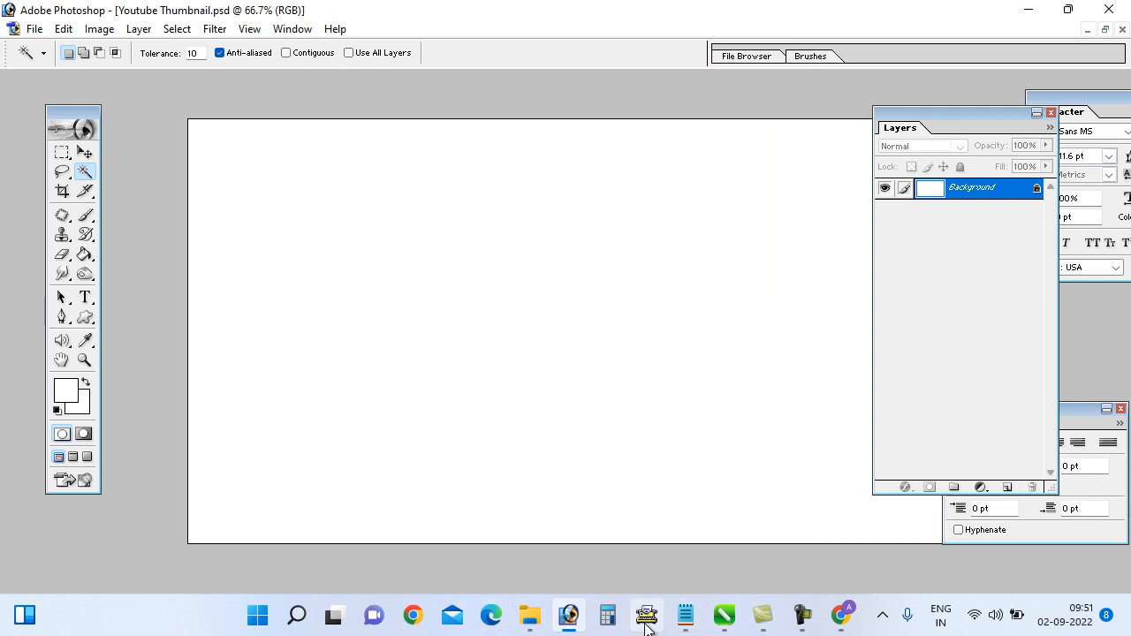
# Step: Try to open the photo image from the Youtube Thumbnail folder in File Explorer
pyautogui.click(528, 619)
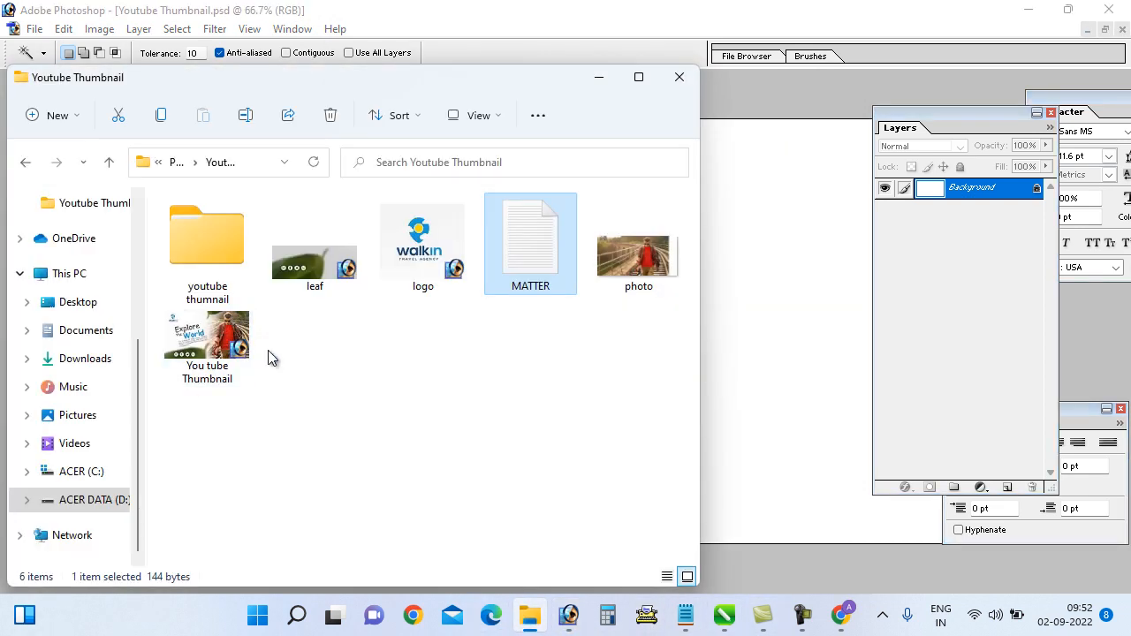
pyautogui.click(621, 263)
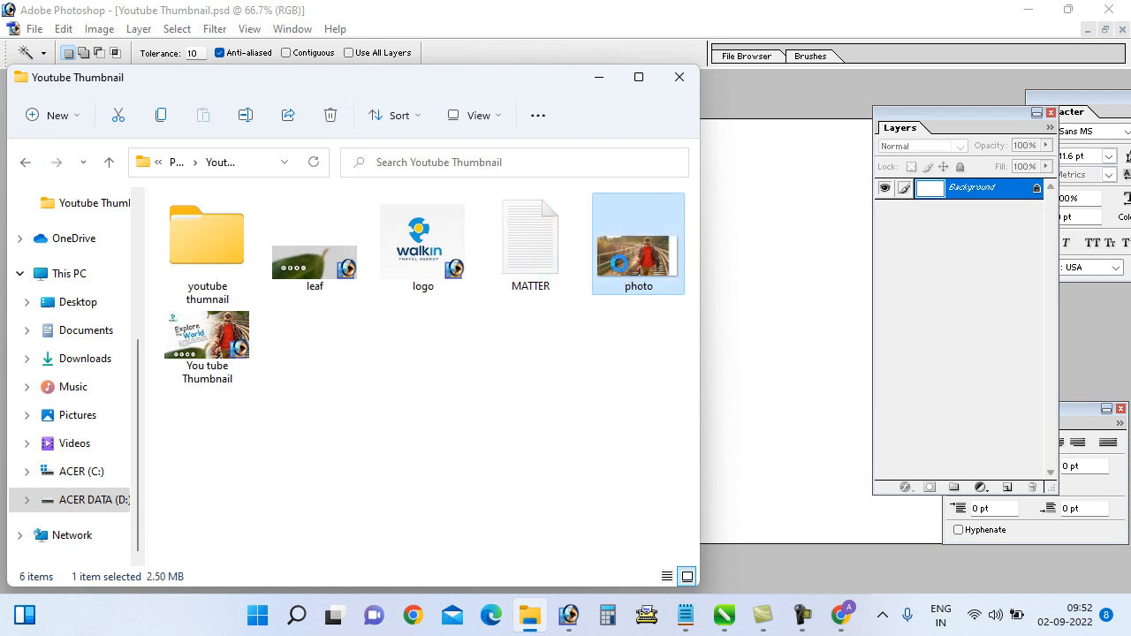
pyautogui.doubleClick(621, 265)
pyautogui.click(766, 9)
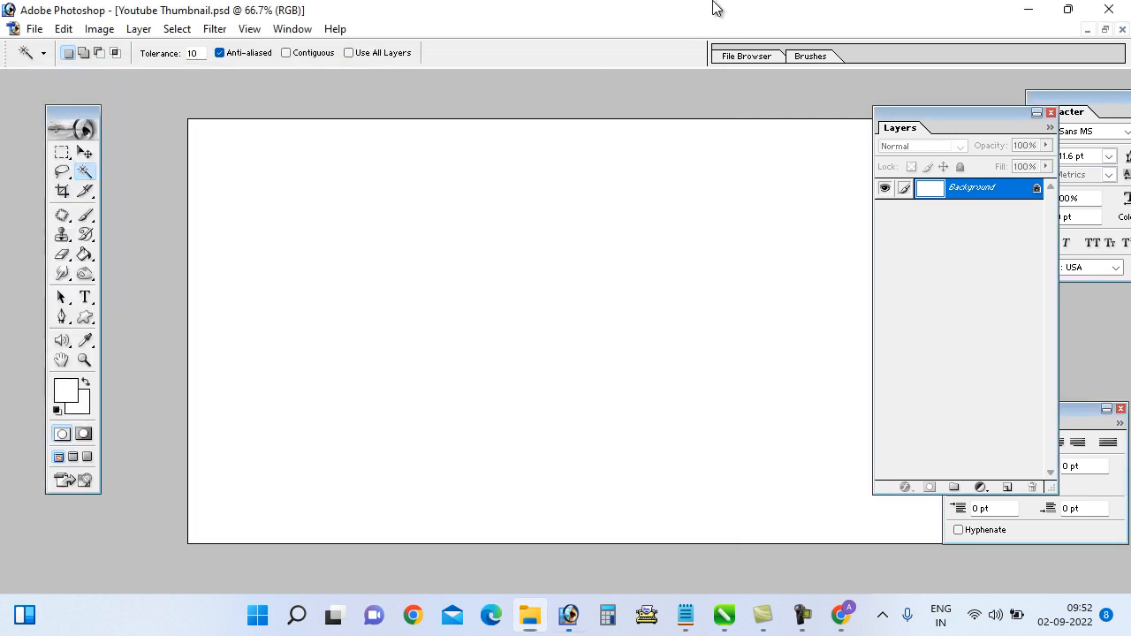
# Step: Browse for an image to open in the Youtube Thumbnail folder inside Graphics > Basic Level > PHOTOSHOP
pyautogui.click(34, 29)
pyautogui.click(44, 68)
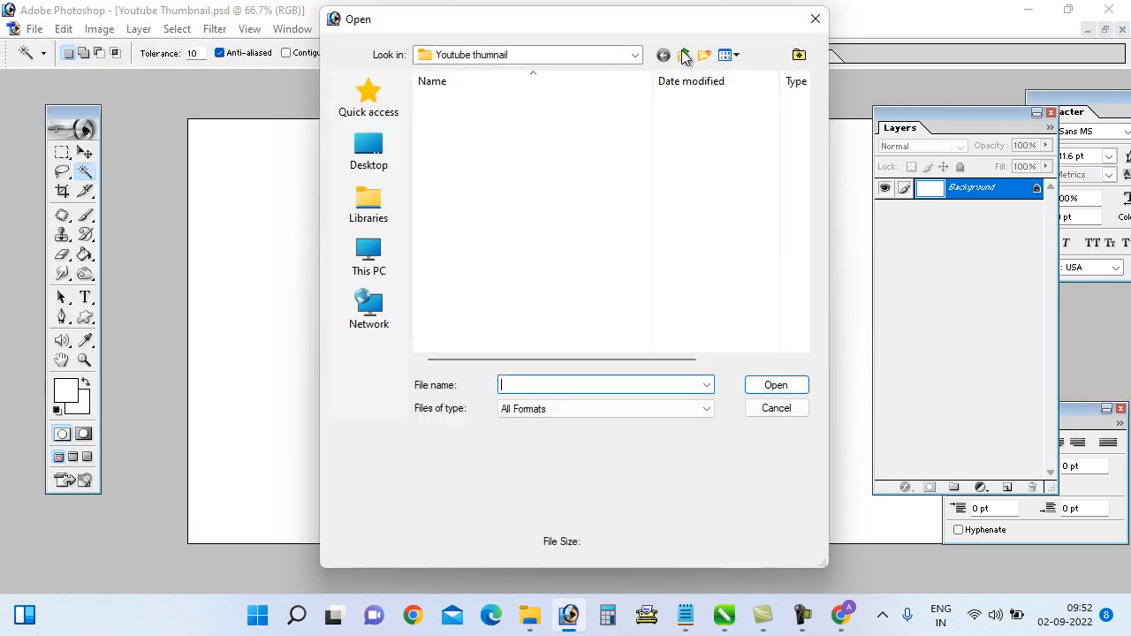
pyautogui.click(684, 55)
pyautogui.click(684, 54)
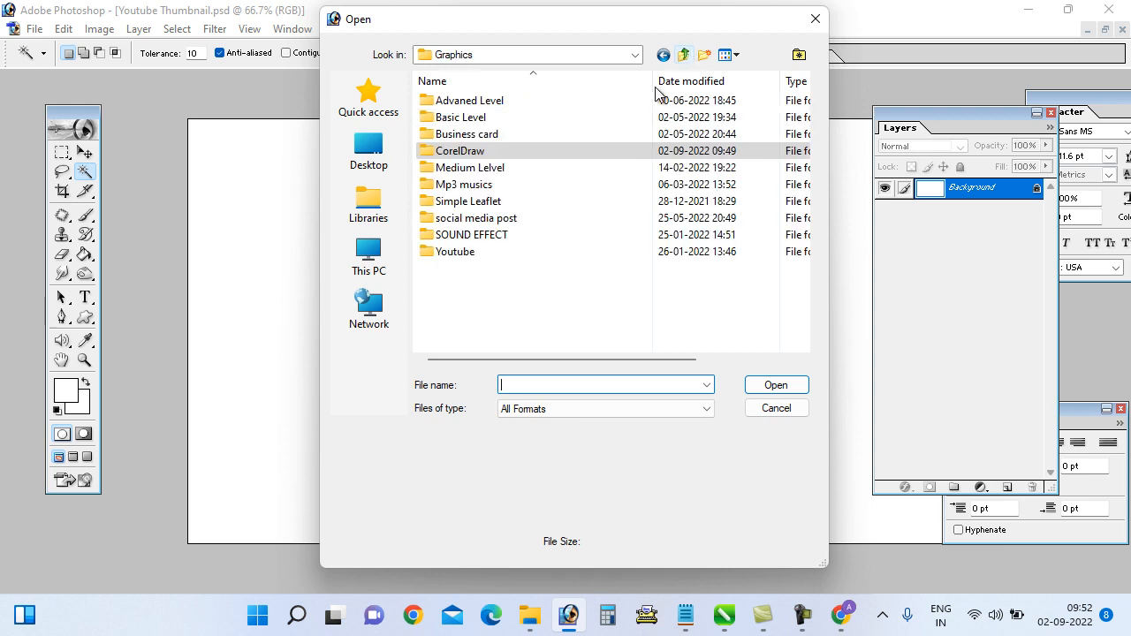
pyautogui.doubleClick(483, 134)
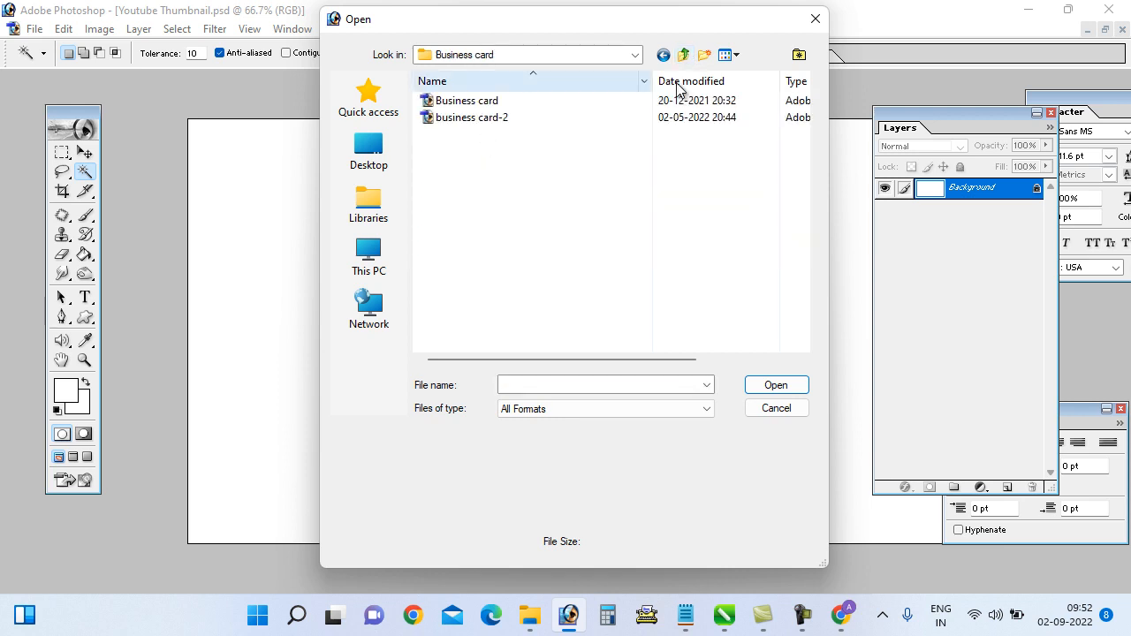
pyautogui.click(684, 55)
pyautogui.doubleClick(483, 118)
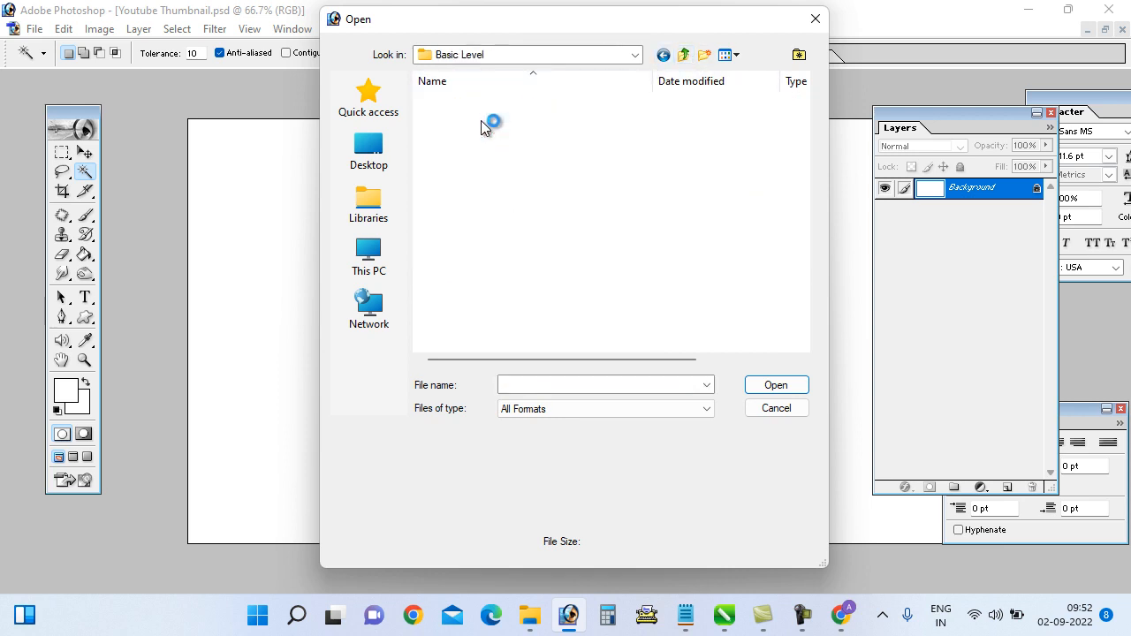
pyautogui.doubleClick(468, 236)
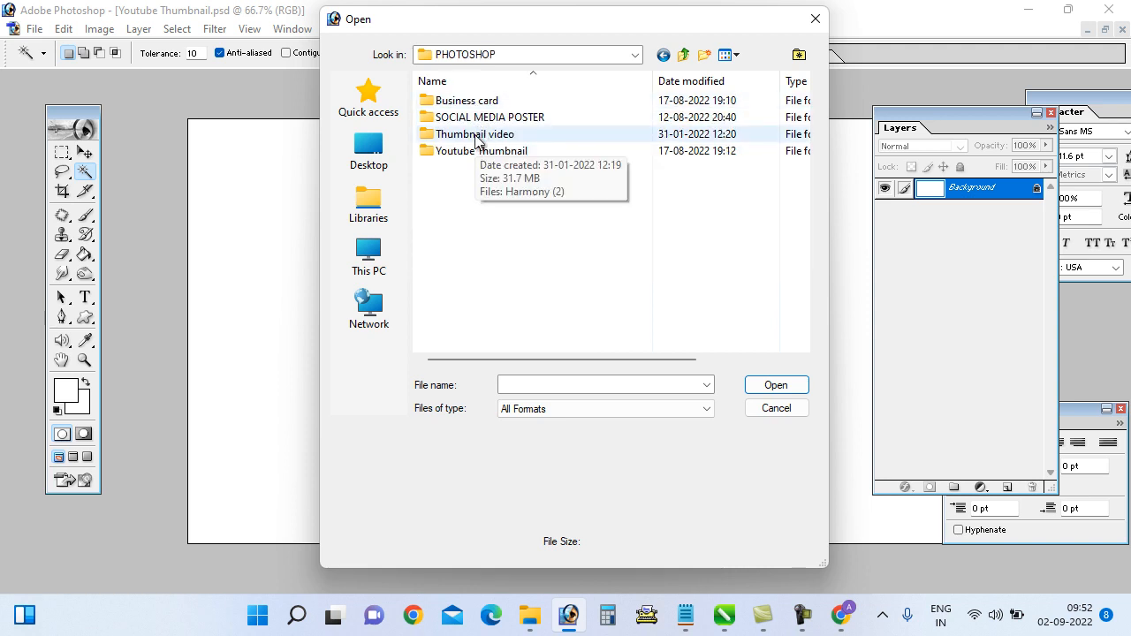
pyautogui.doubleClick(458, 150)
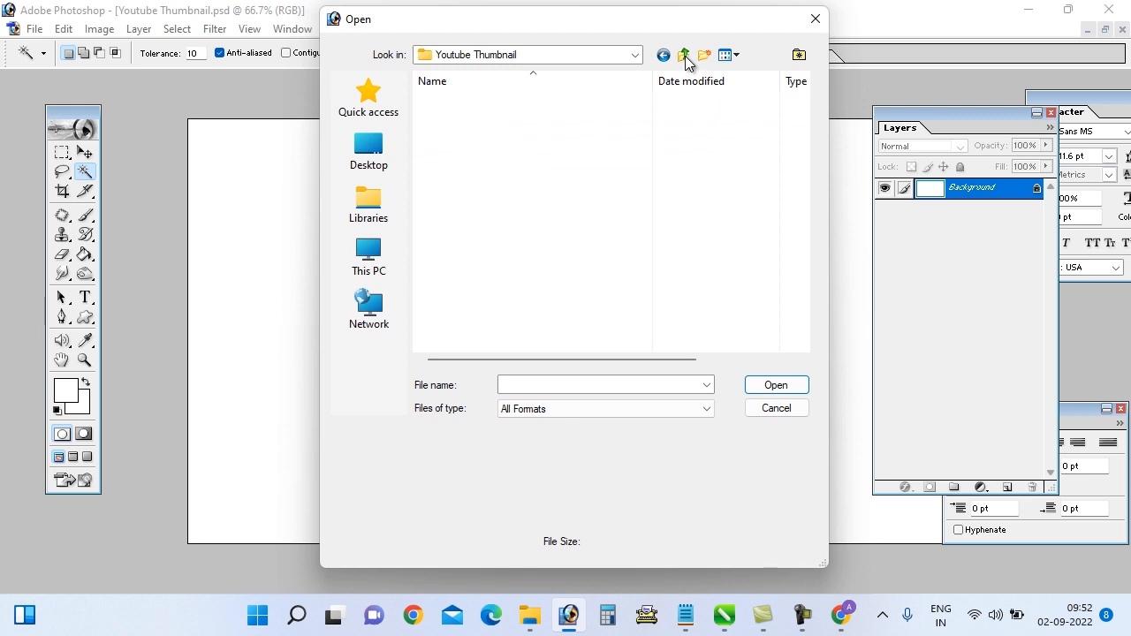
pyautogui.click(685, 58)
pyautogui.doubleClick(466, 148)
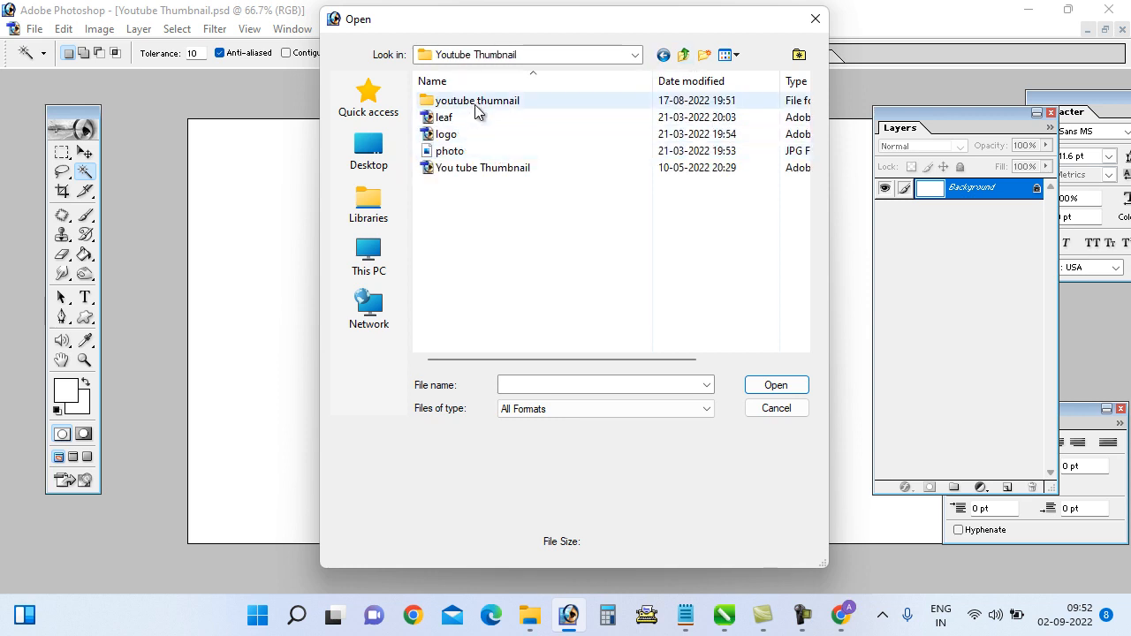
pyautogui.doubleClick(475, 104)
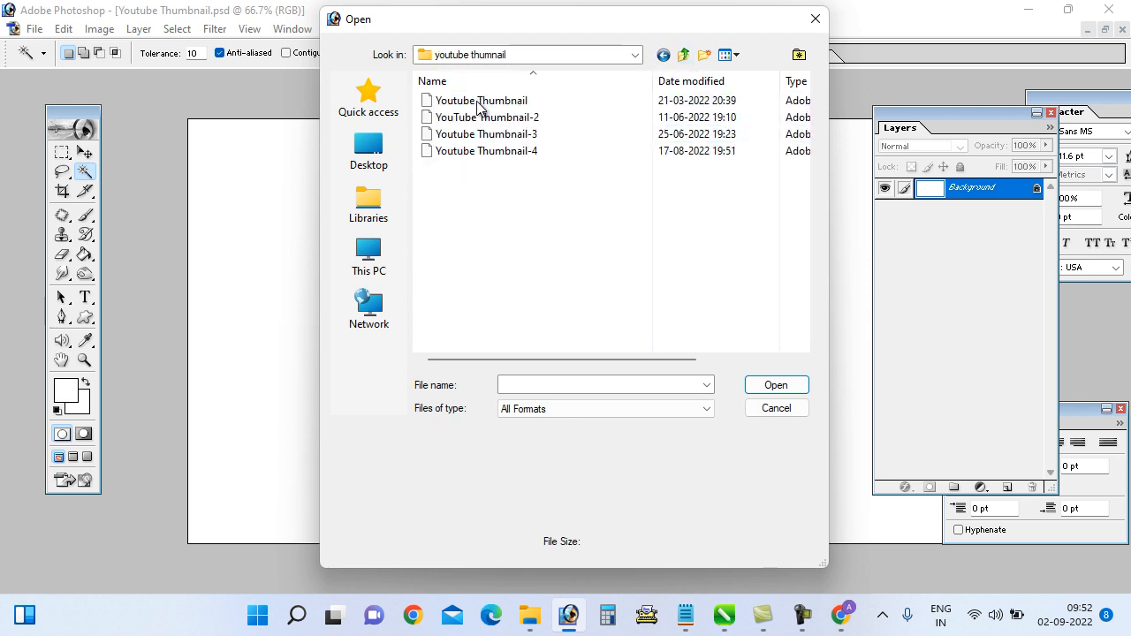
pyautogui.click(734, 57)
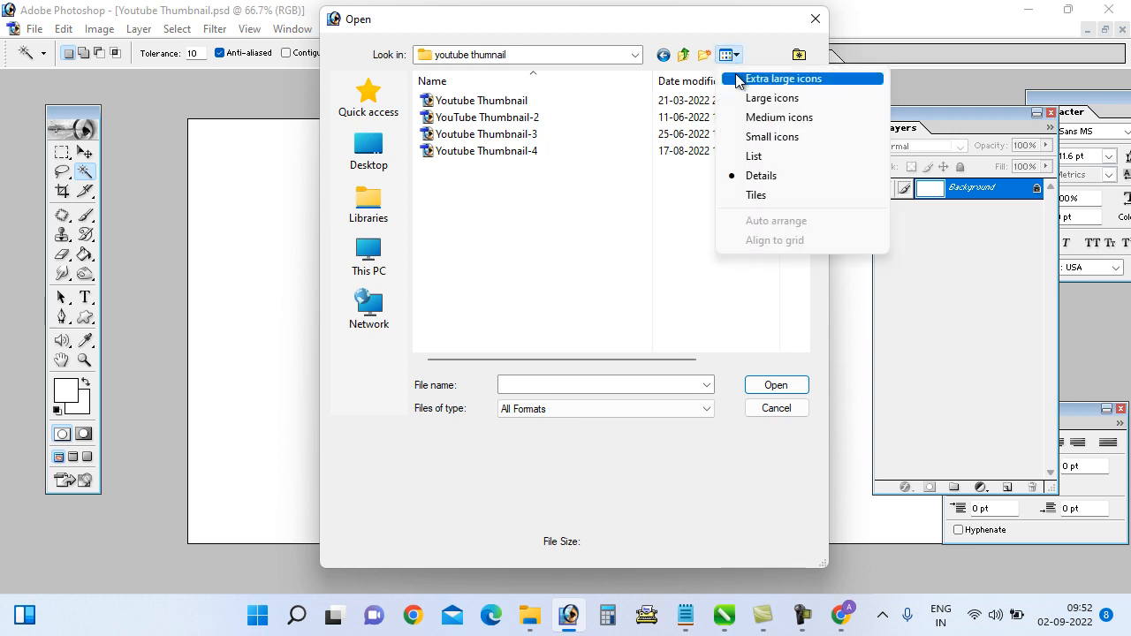
pyautogui.click(769, 78)
pyautogui.click(683, 55)
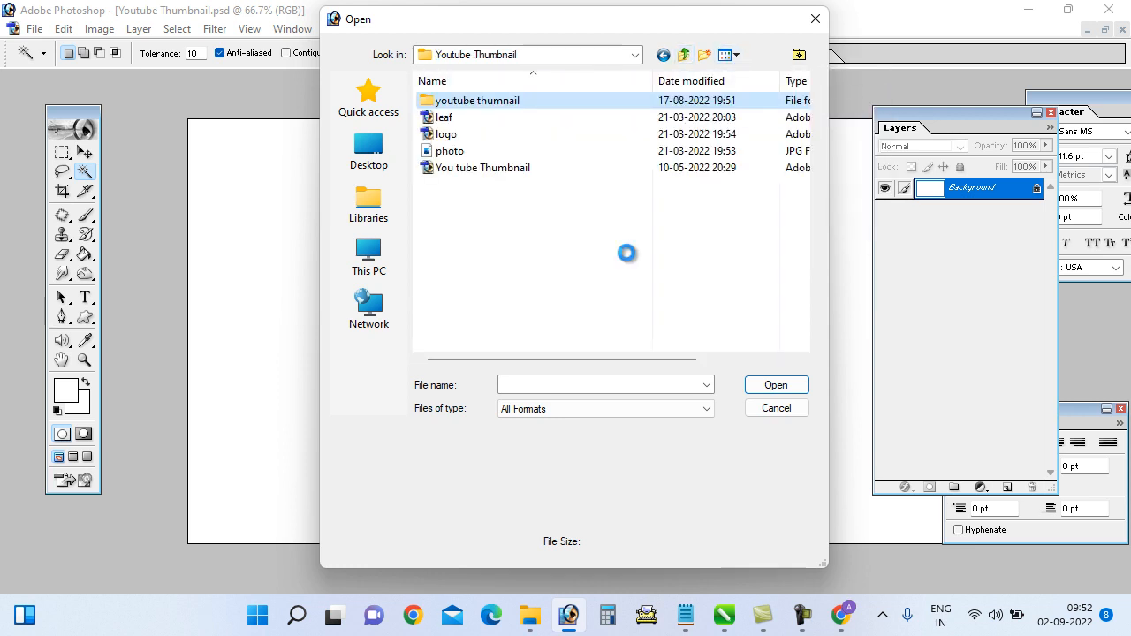
# Step: Open photo.jpg from the Youtube Thumbnail folder
pyautogui.click(448, 151)
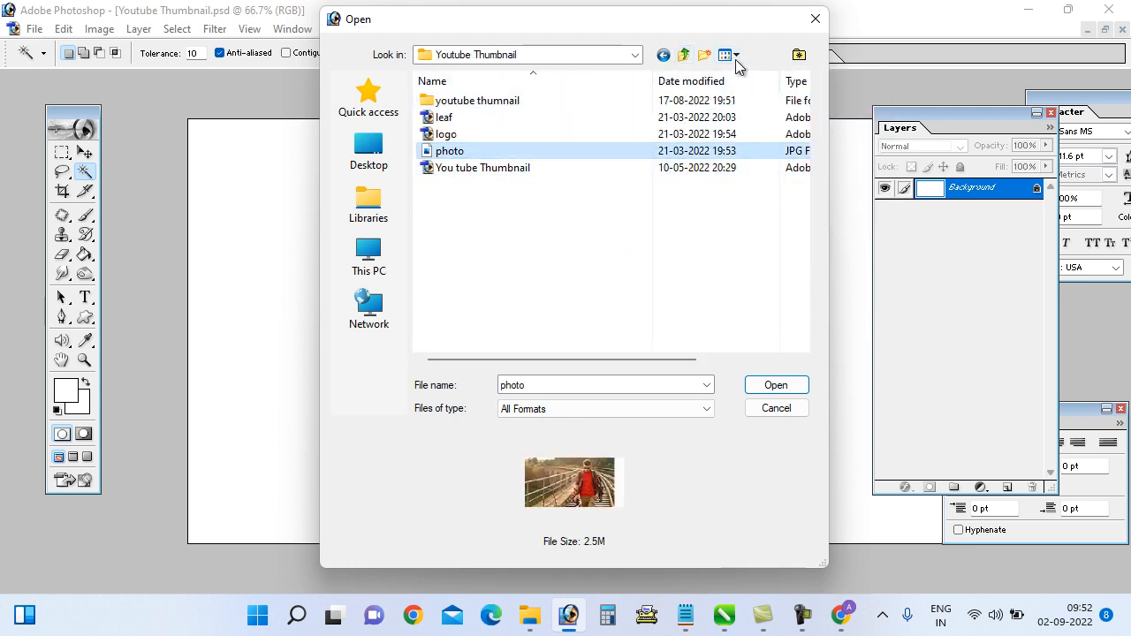
pyautogui.click(769, 386)
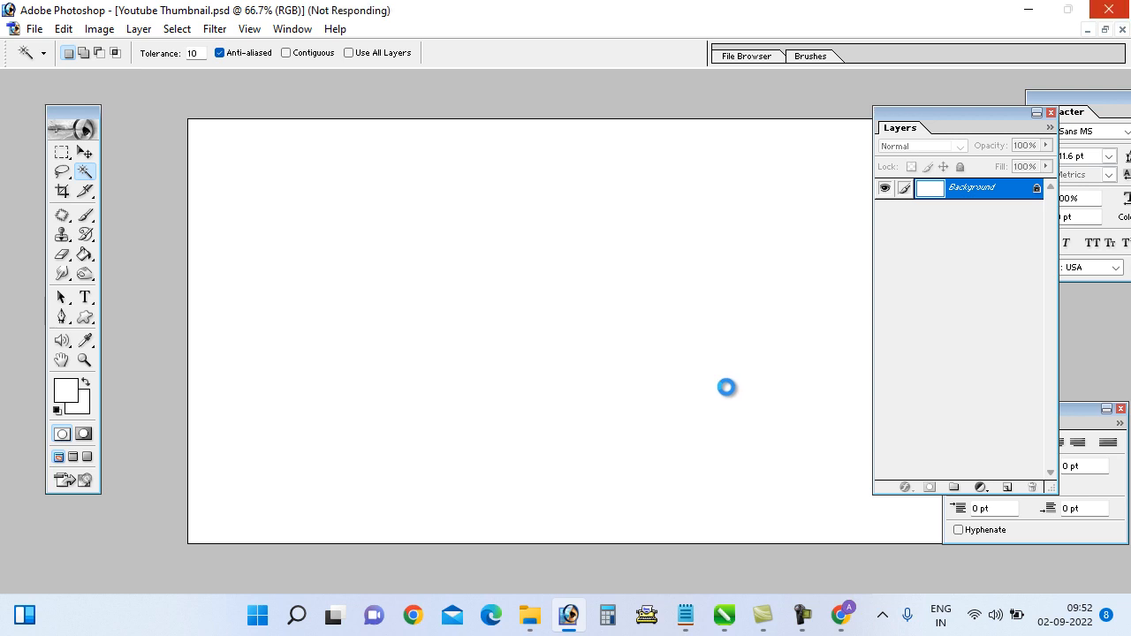
pyautogui.click(802, 614)
pyautogui.click(1050, 534)
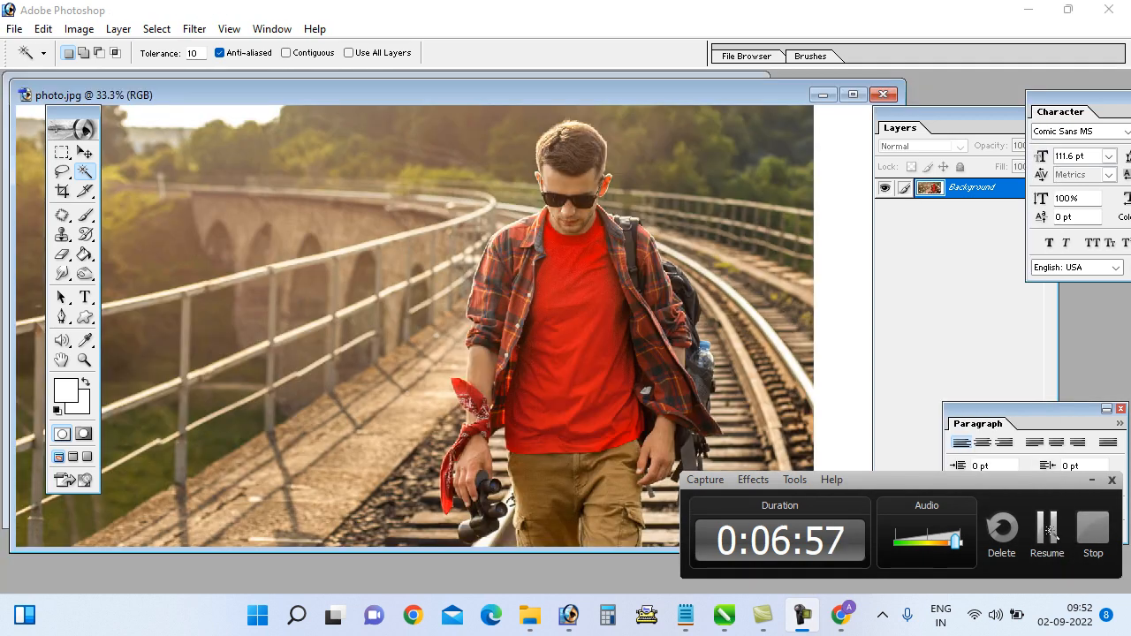
pyautogui.click(1049, 531)
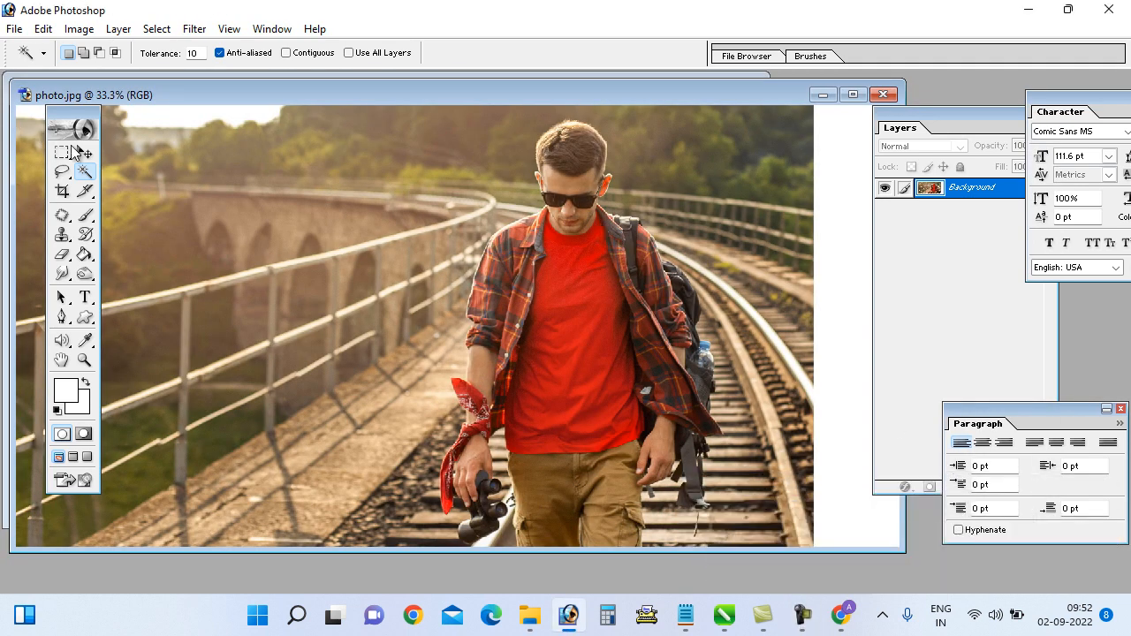
# Step: Copy the photo from photo.jpg into the Youtube Thumbnail.psd document with the Move tool and close photo.jpg
pyautogui.click(85, 153)
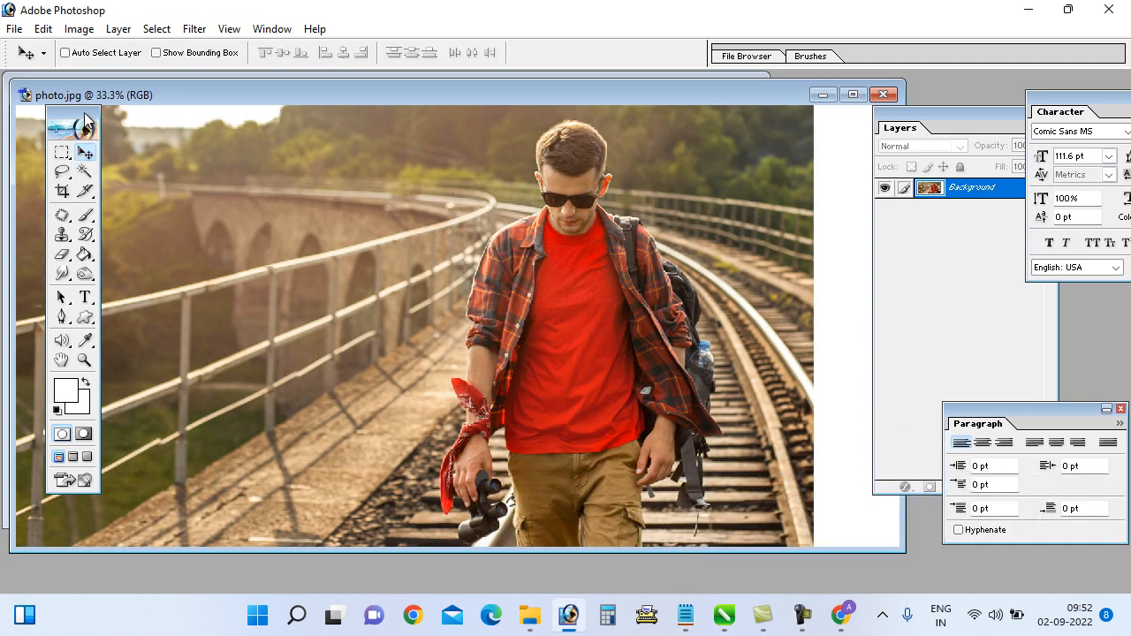
pyautogui.moveTo(85, 124); pyautogui.dragTo(81, 166)
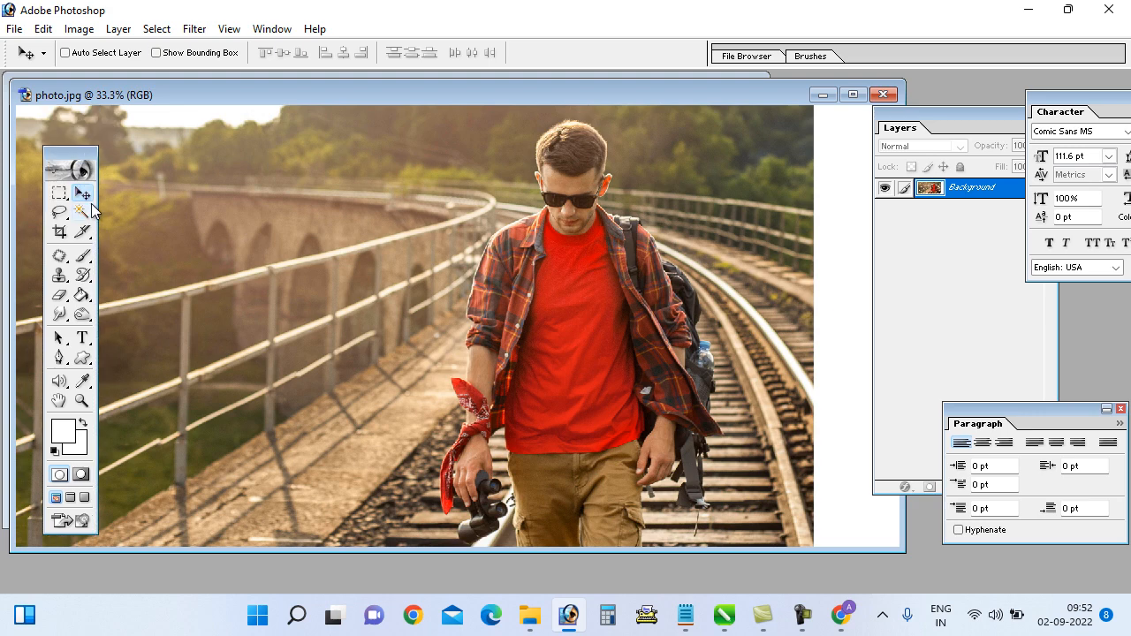
pyautogui.moveTo(292, 96); pyautogui.dragTo(698, 128)
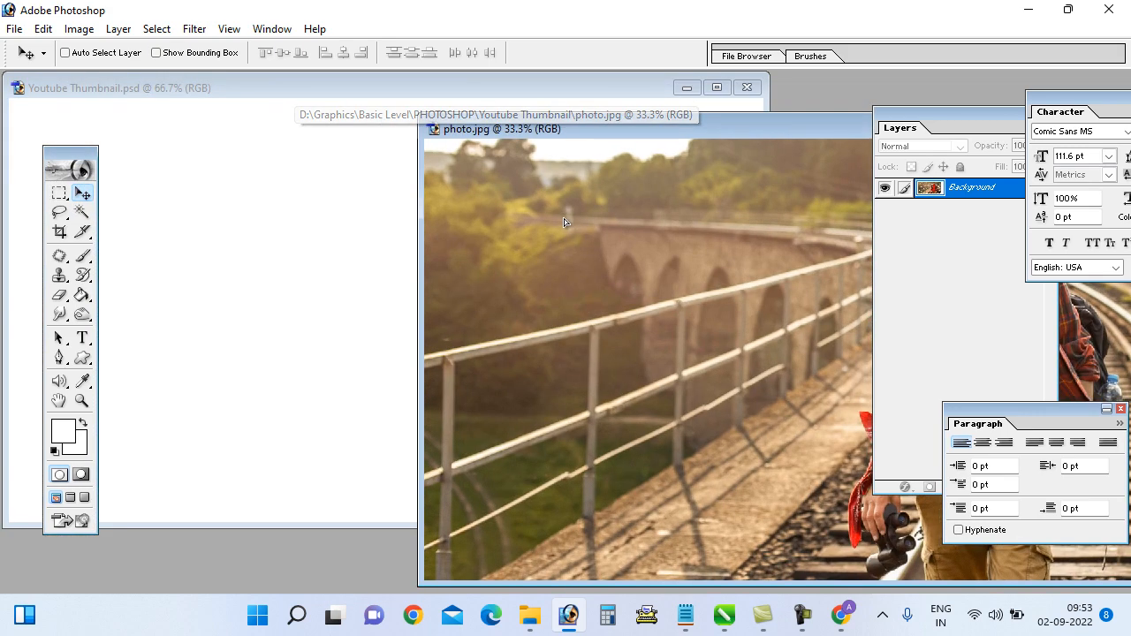
pyautogui.moveTo(352, 269); pyautogui.dragTo(329, 265)
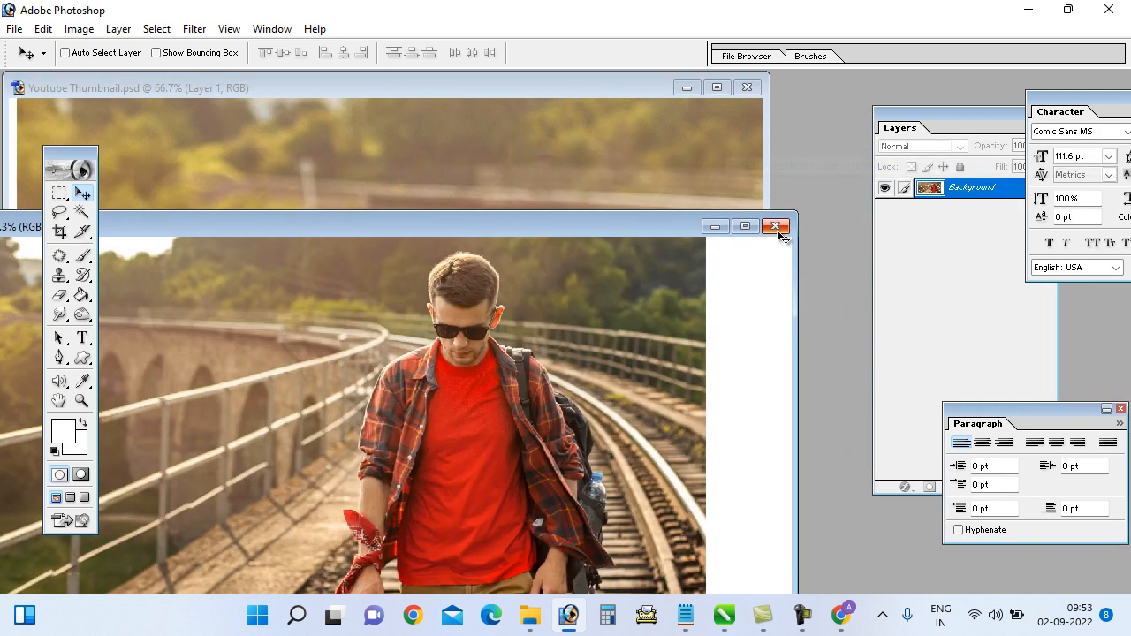
pyautogui.click(778, 225)
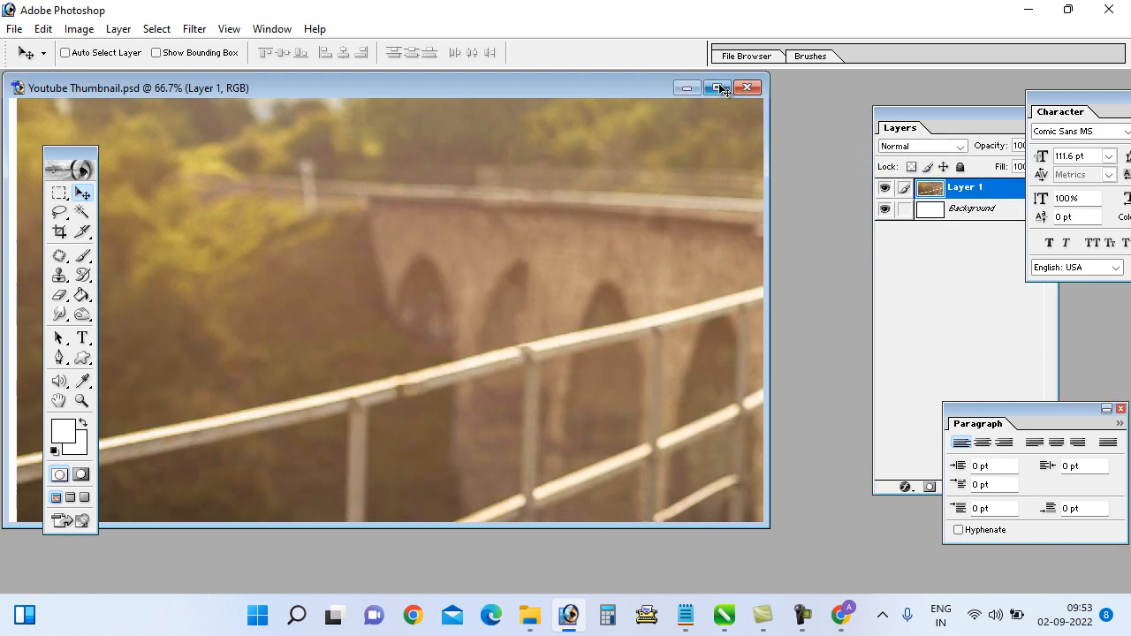
# Step: Free-transform the photo layer to about 48.3% in width and height and position it to cover the whole canvas
pyautogui.click(715, 86)
pyautogui.hotkey('ctrl', '-')
pyautogui.hotkey('ctrl', '-')
pyautogui.hotkey('ctrl', '-')
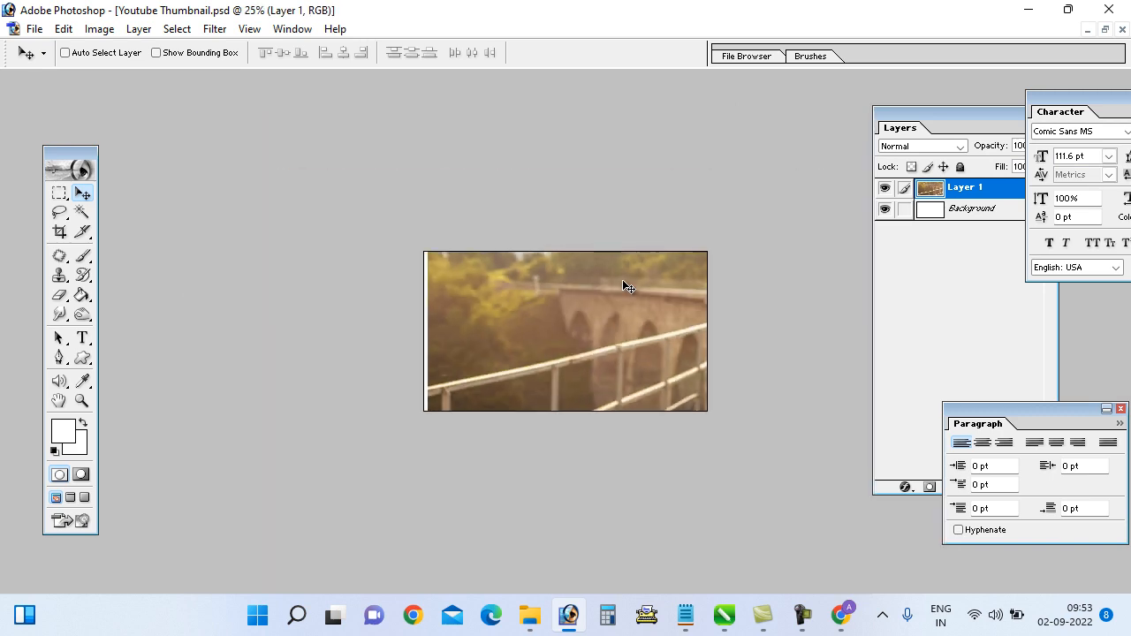
pyautogui.click(65, 30)
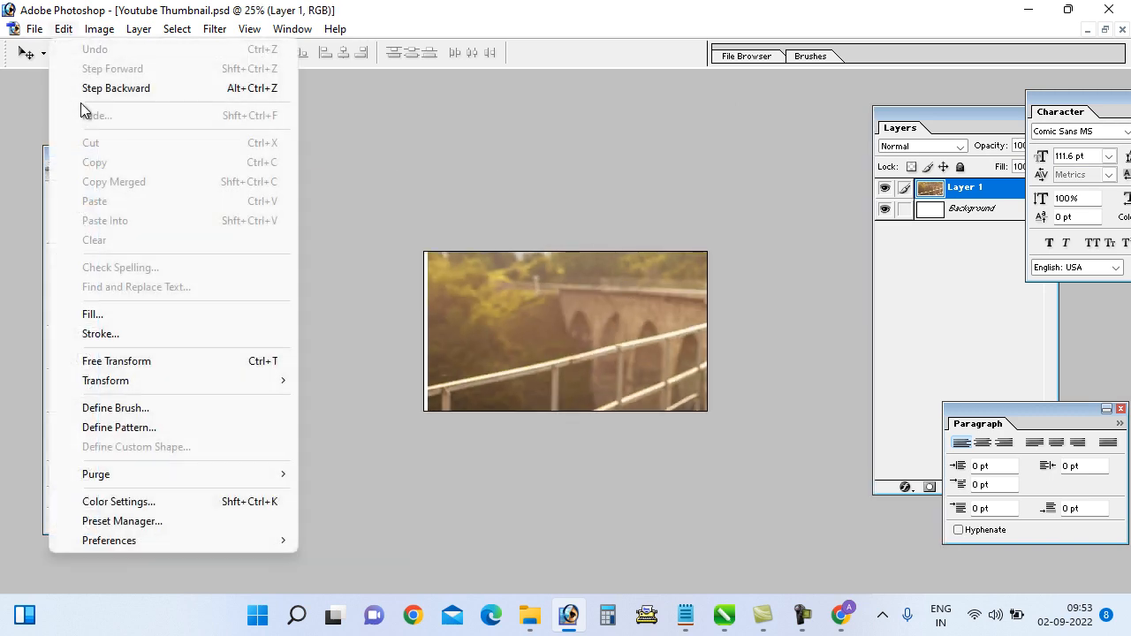
pyautogui.click(119, 362)
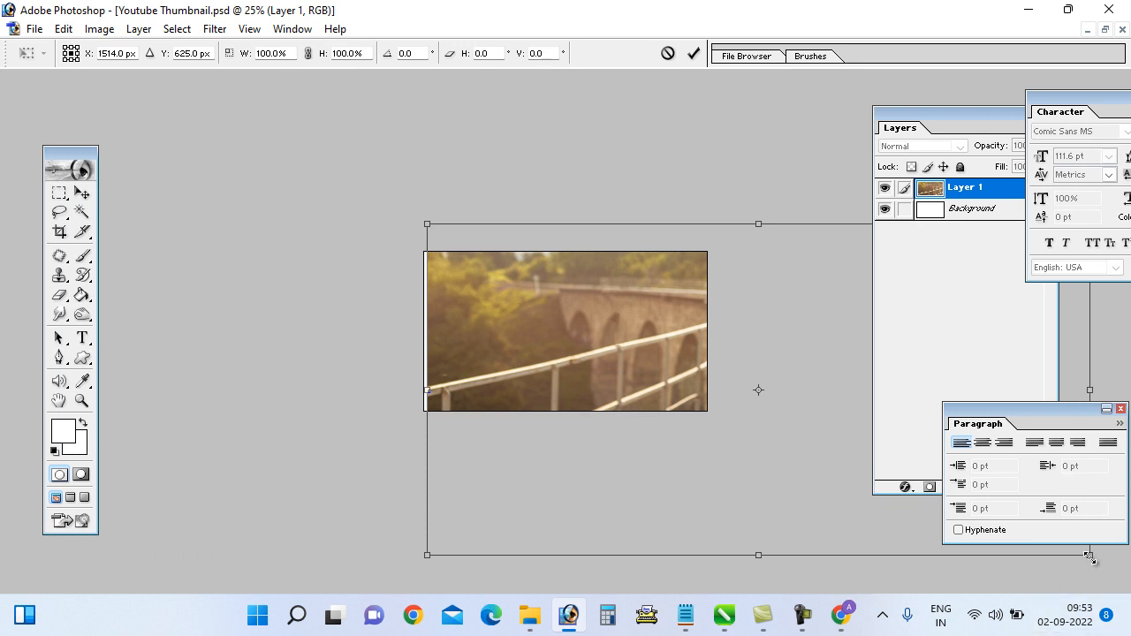
pyautogui.moveTo(1089, 556); pyautogui.dragTo(725, 462)
pyautogui.moveTo(638, 304); pyautogui.dragTo(616, 325)
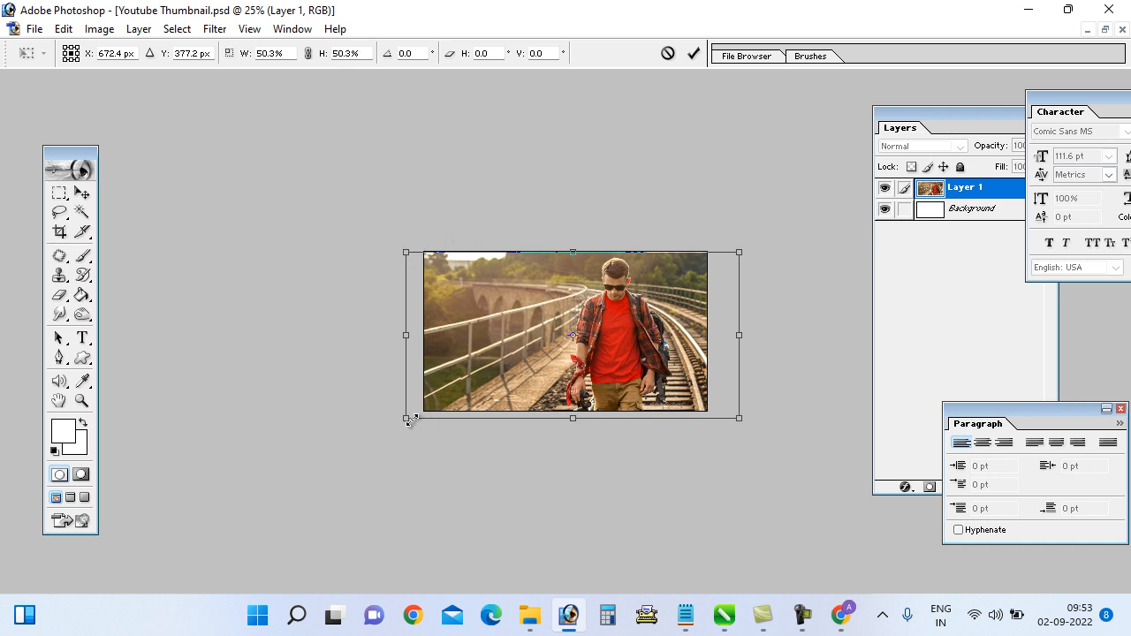
pyautogui.moveTo(411, 420); pyautogui.dragTo(419, 418)
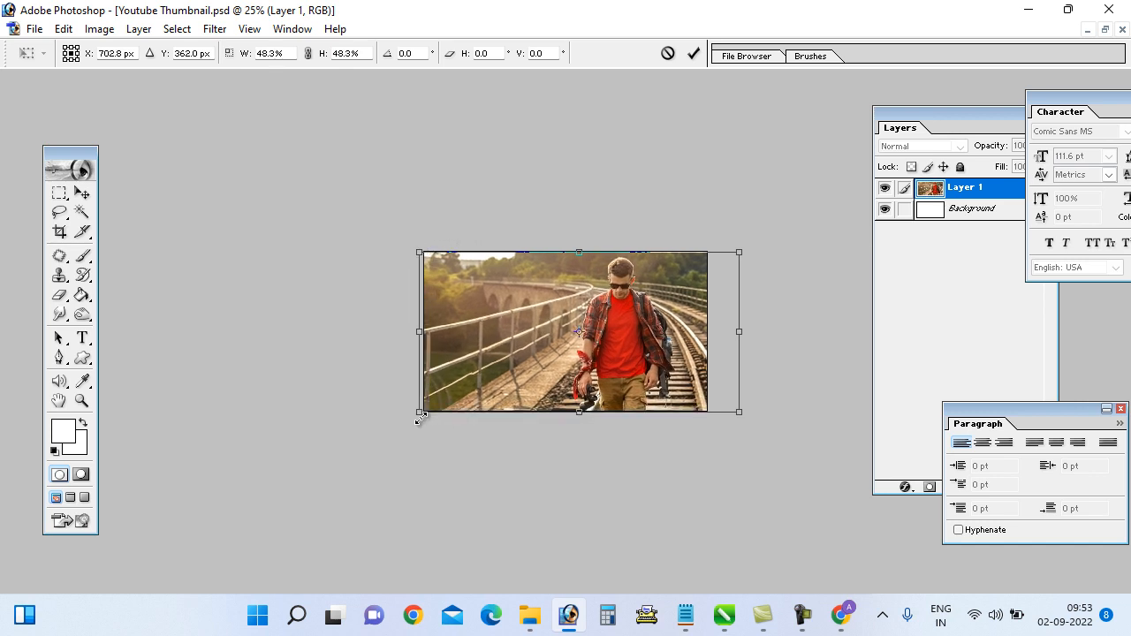
pyautogui.press('Return')
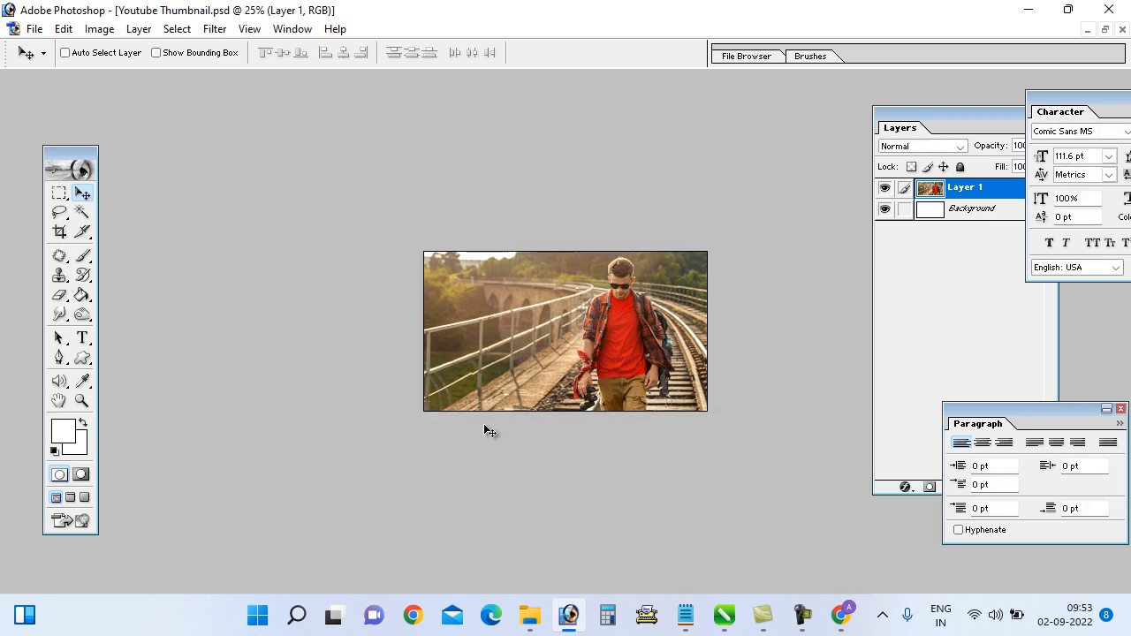
# Step: Save a copy as Youtube Thumbnail.tif in TIFF format on the Desktop, discarding layers and using no image compression
pyautogui.hotkey('ctrl', '0')
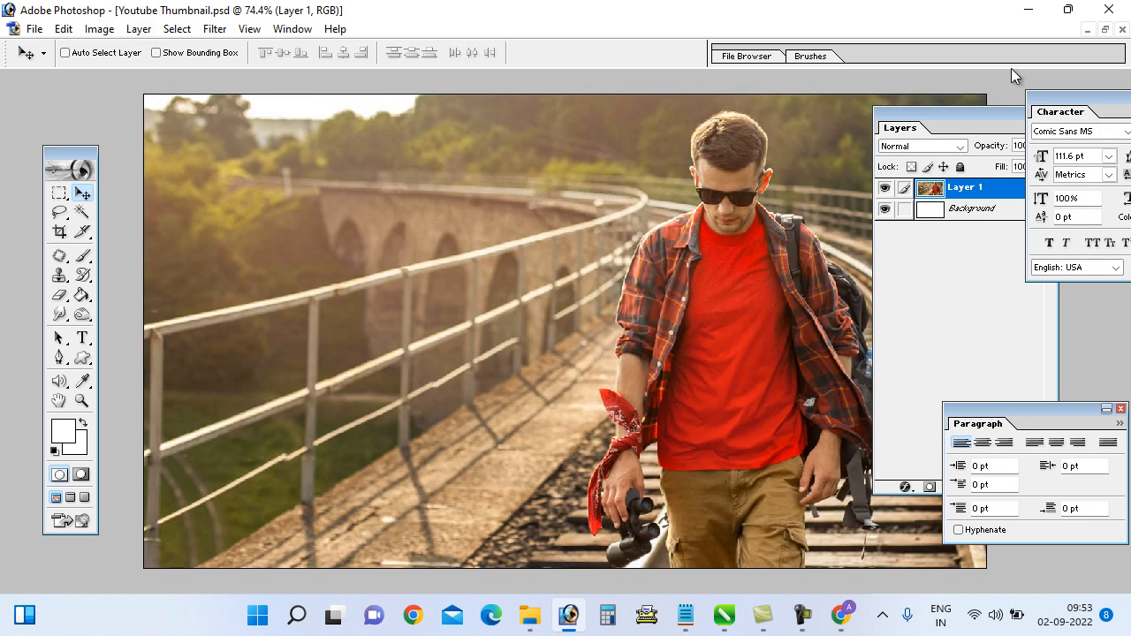
pyautogui.moveTo(922, 117); pyautogui.dragTo(928, 132)
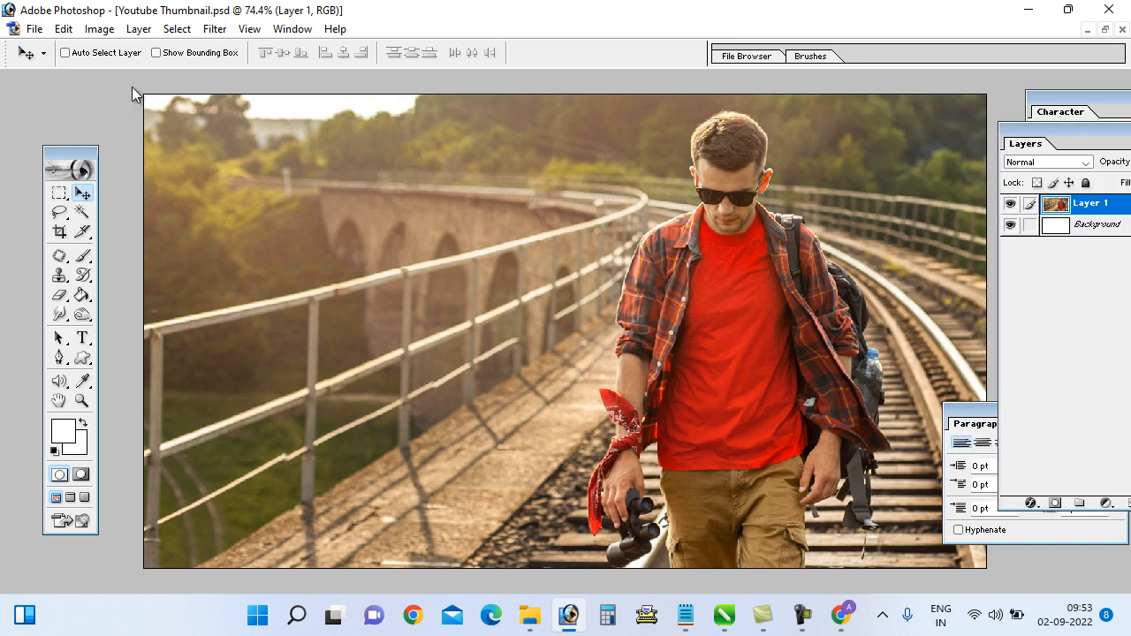
pyautogui.click(34, 29)
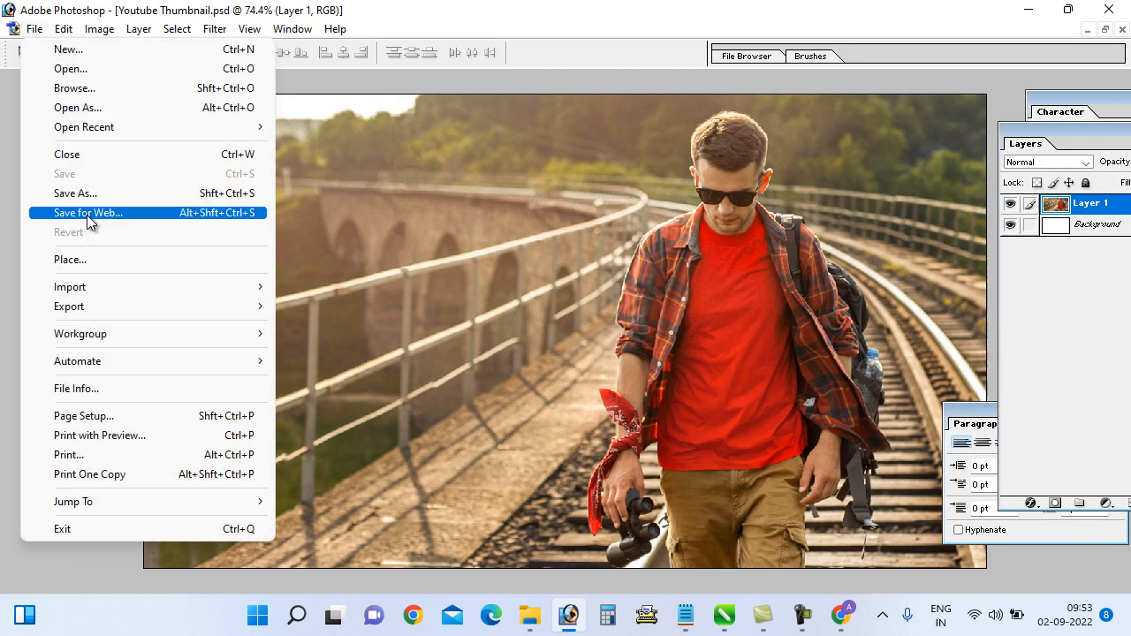
pyautogui.click(97, 189)
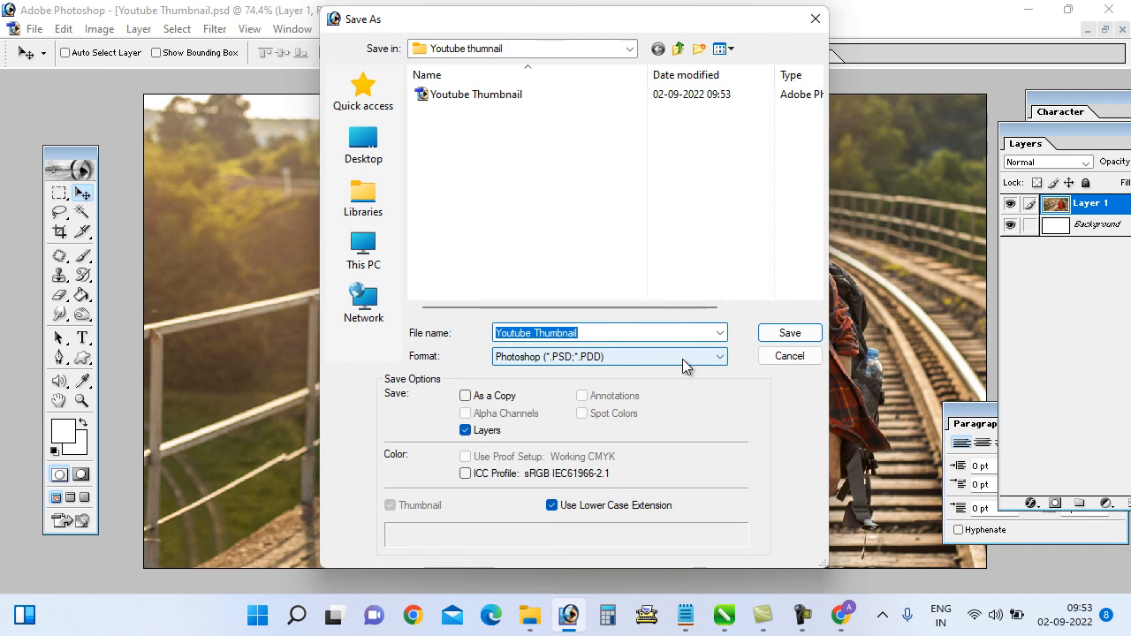
pyautogui.click(362, 146)
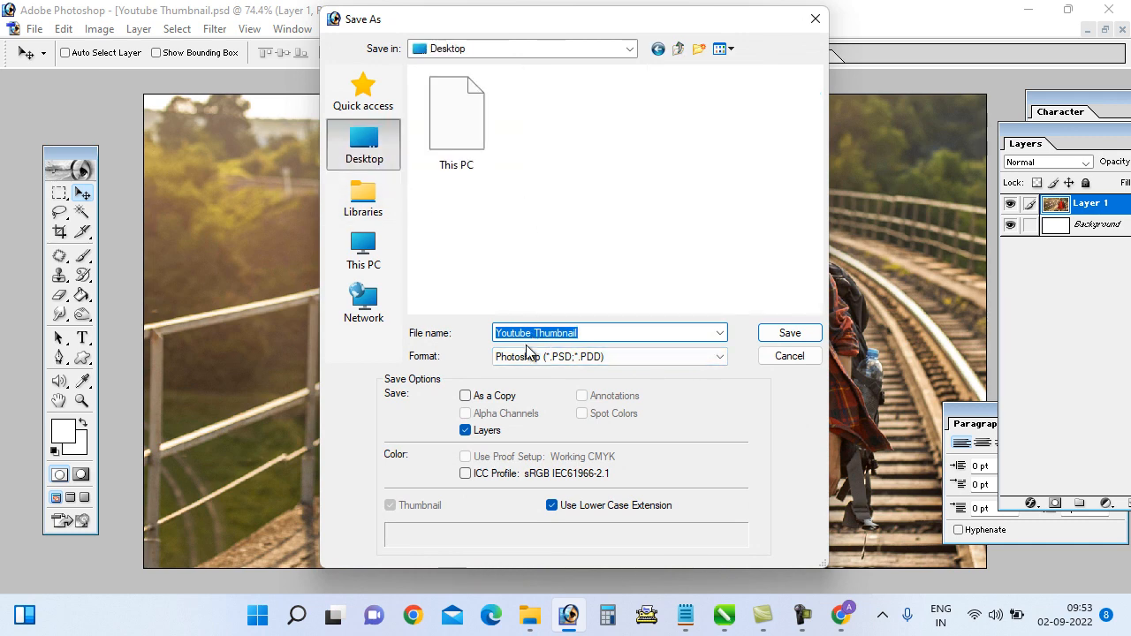
pyautogui.click(522, 357)
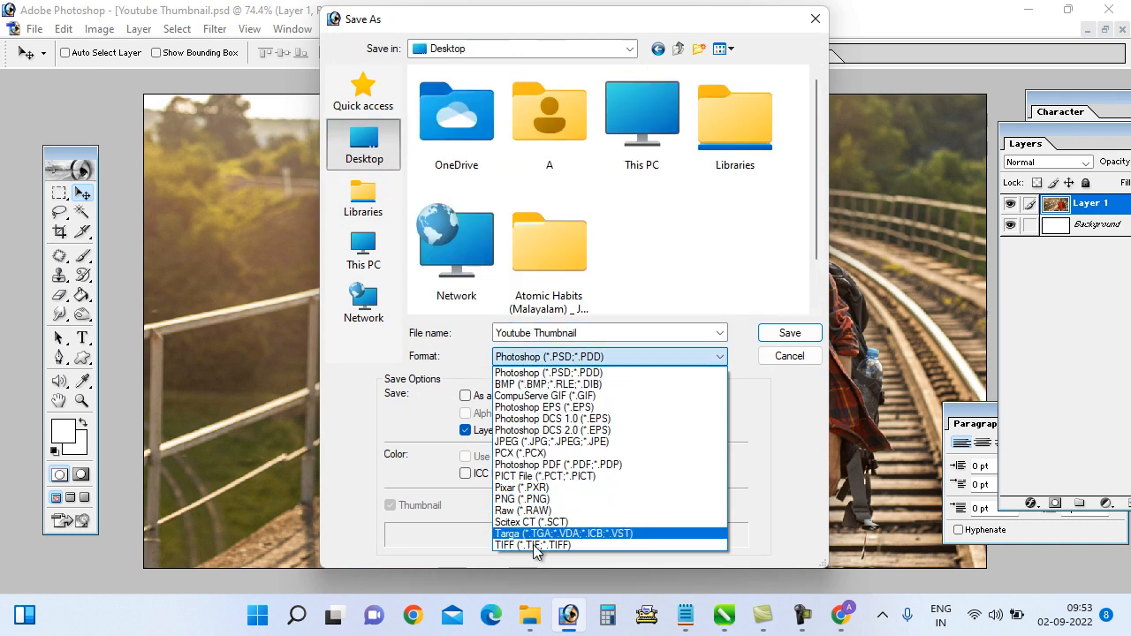
pyautogui.click(524, 545)
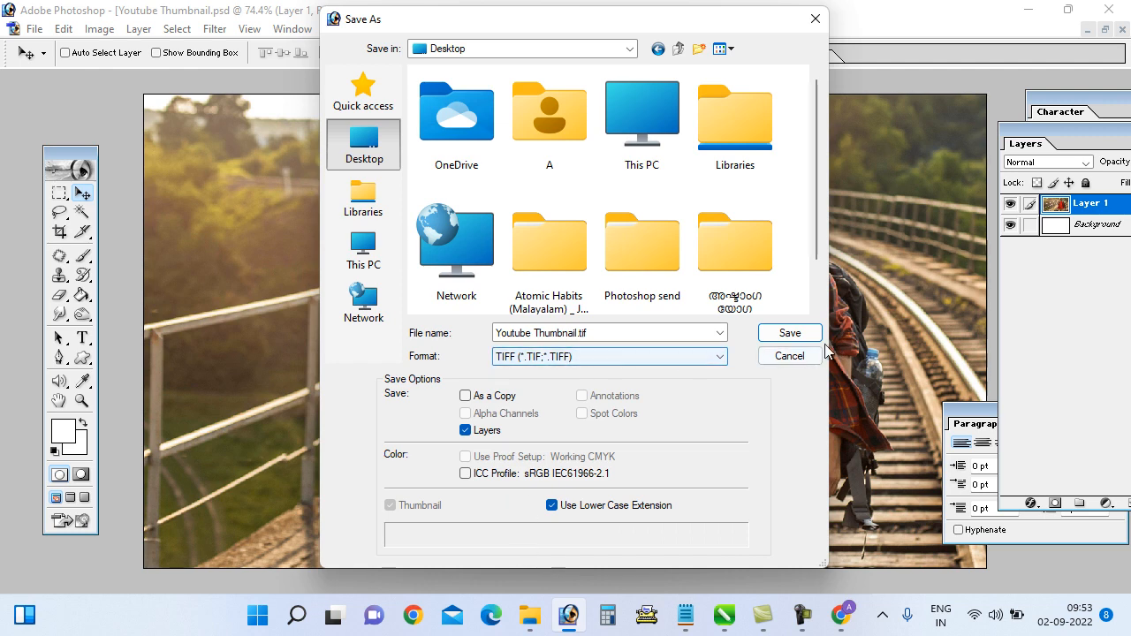
pyautogui.click(789, 335)
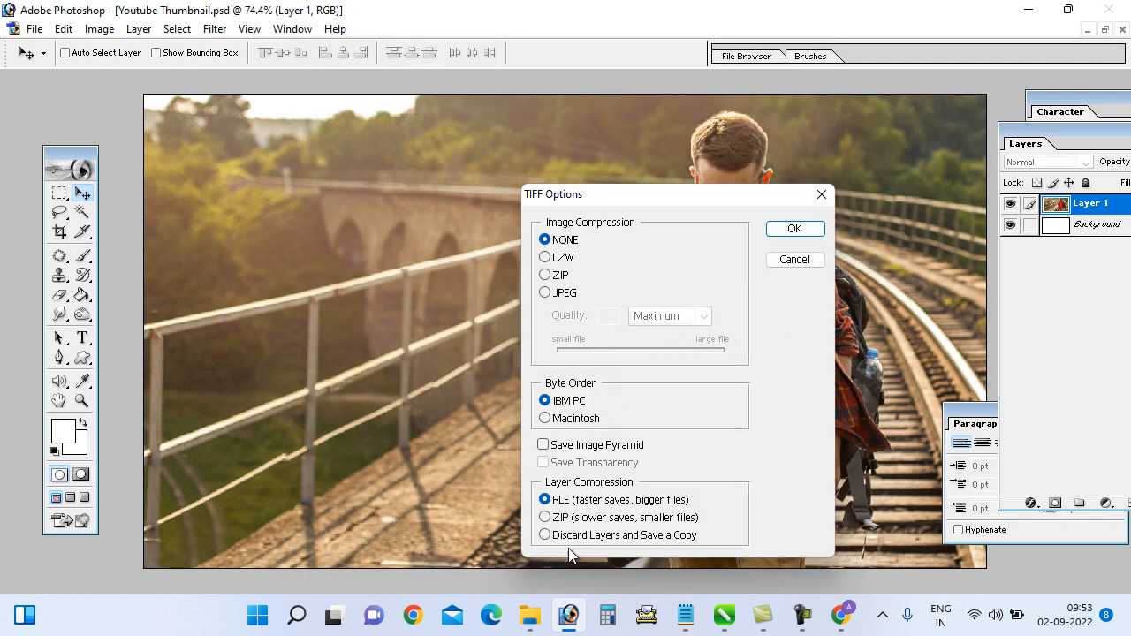
pyautogui.click(545, 535)
pyautogui.click(780, 229)
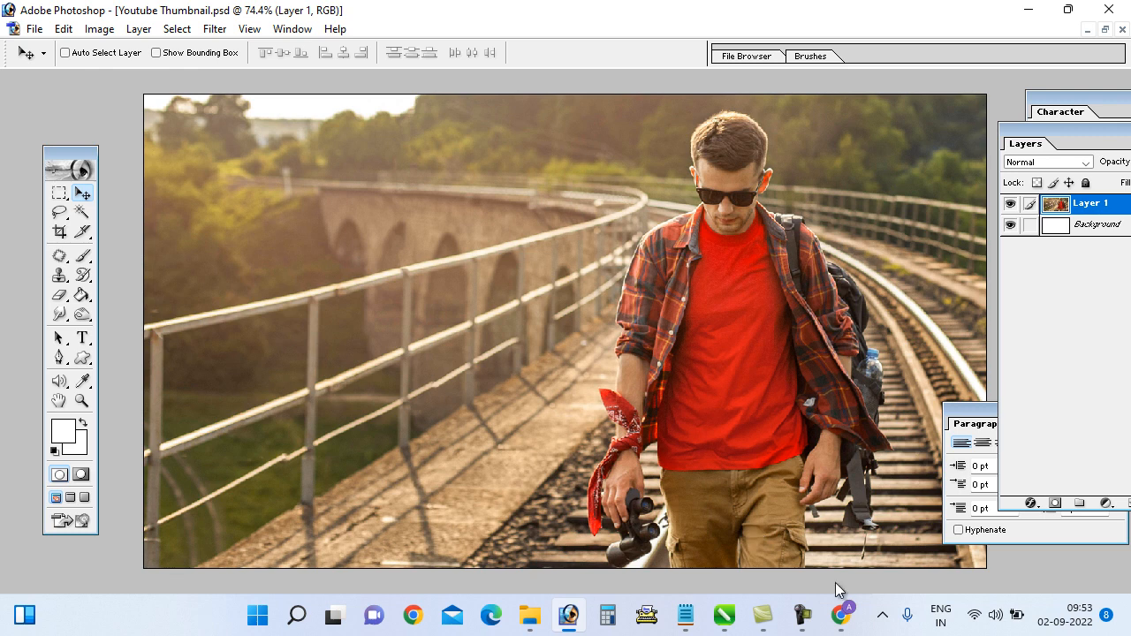
# Step: Switch to CorelDRAW and import Youtube Thumbnail.tif from the Desktop onto the page at its original size
pyautogui.moveTo(724, 614)
pyautogui.click(729, 529)
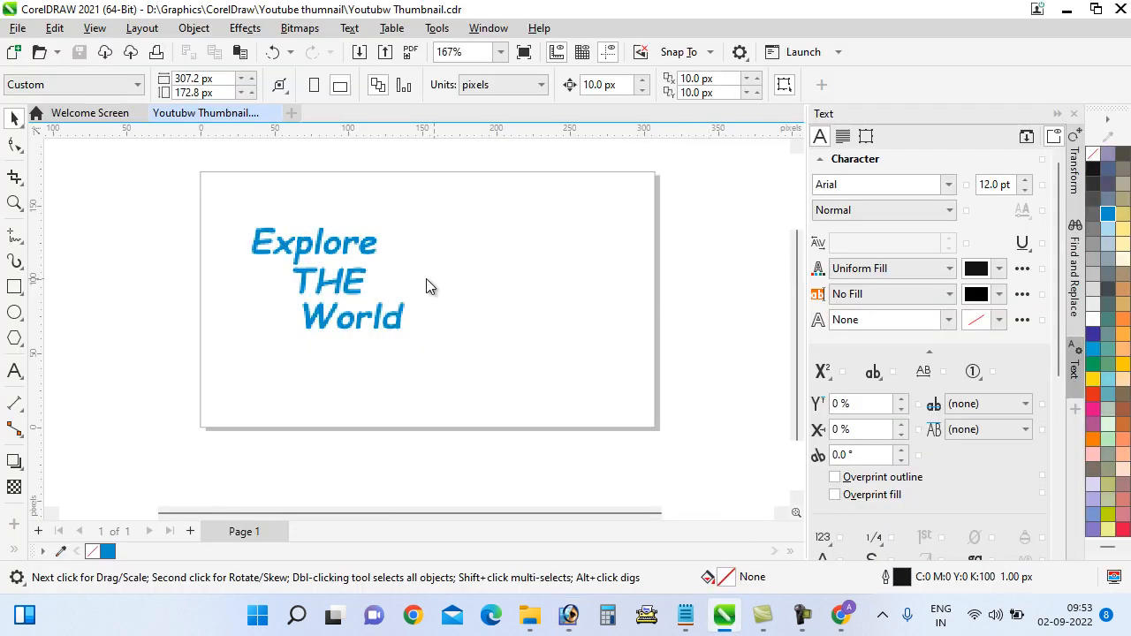
pyautogui.click(18, 28)
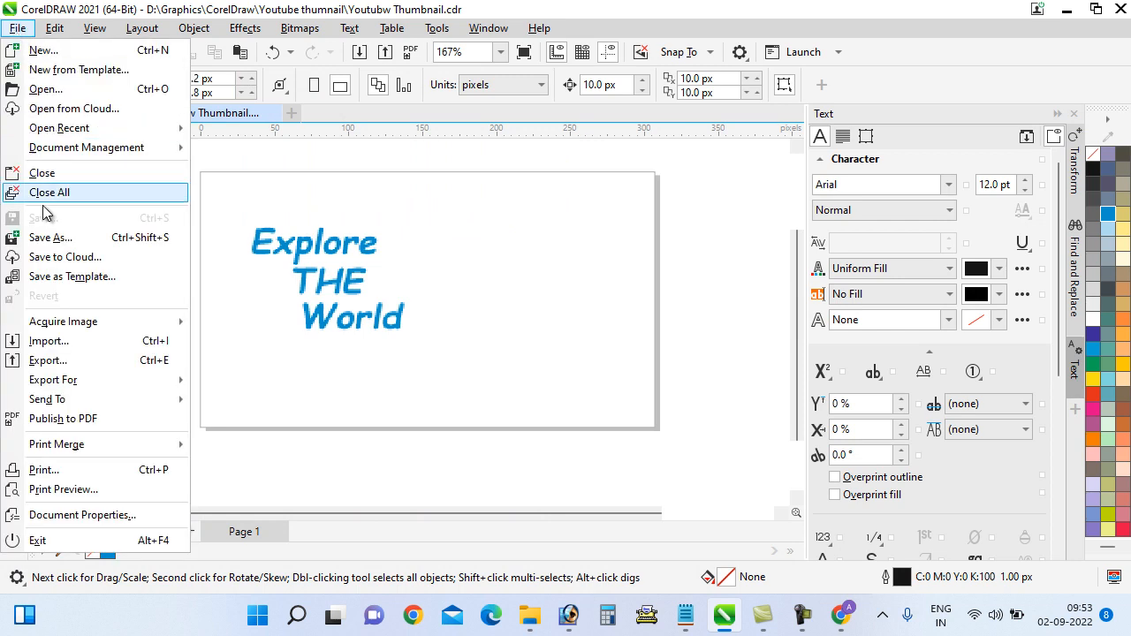
pyautogui.click(440, 358)
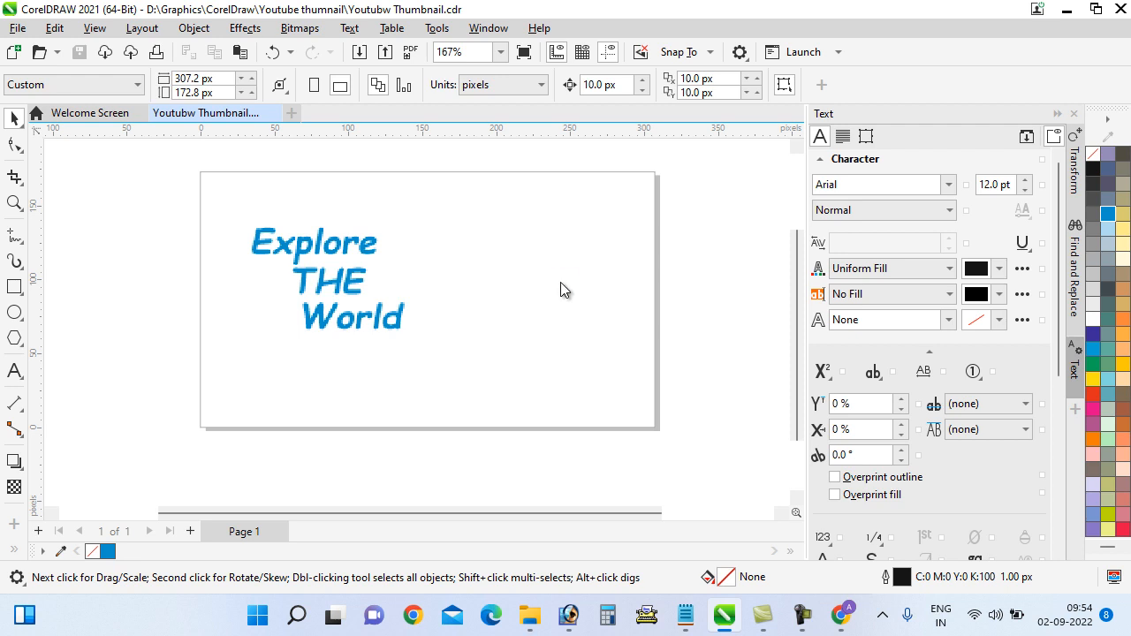
pyautogui.hotkey('ctrl', 'i')
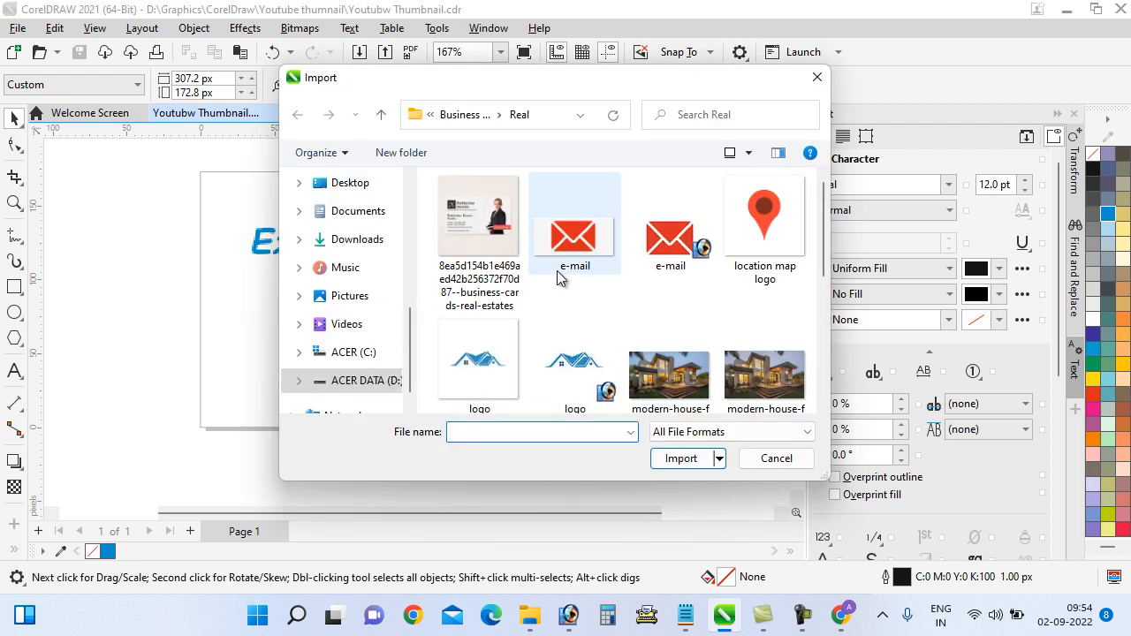
pyautogui.click(350, 183)
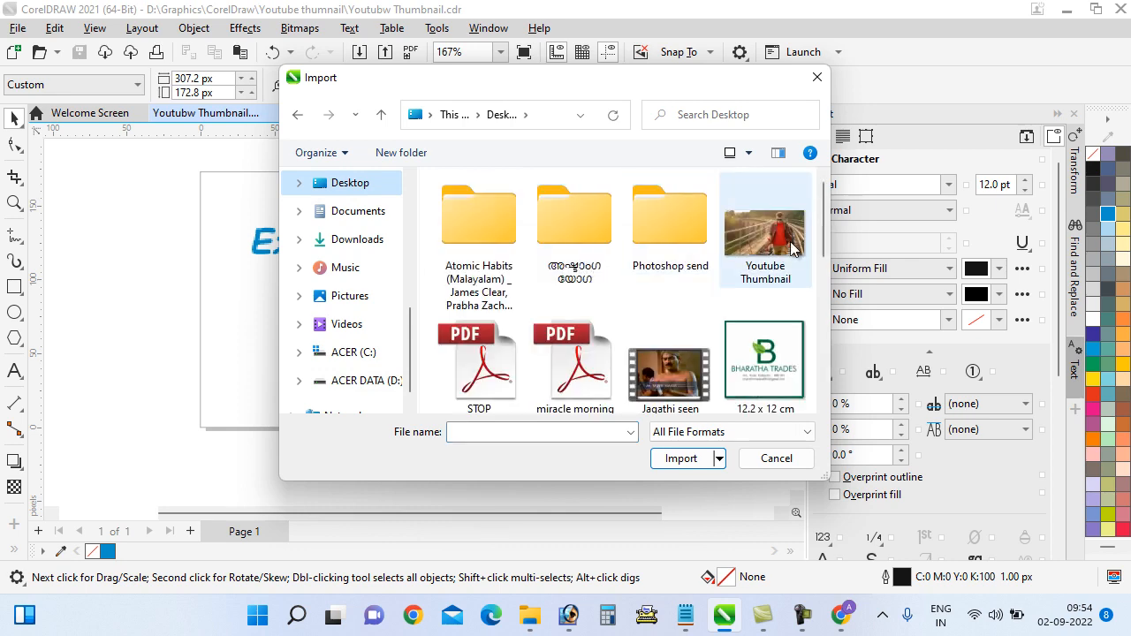
pyautogui.click(692, 468)
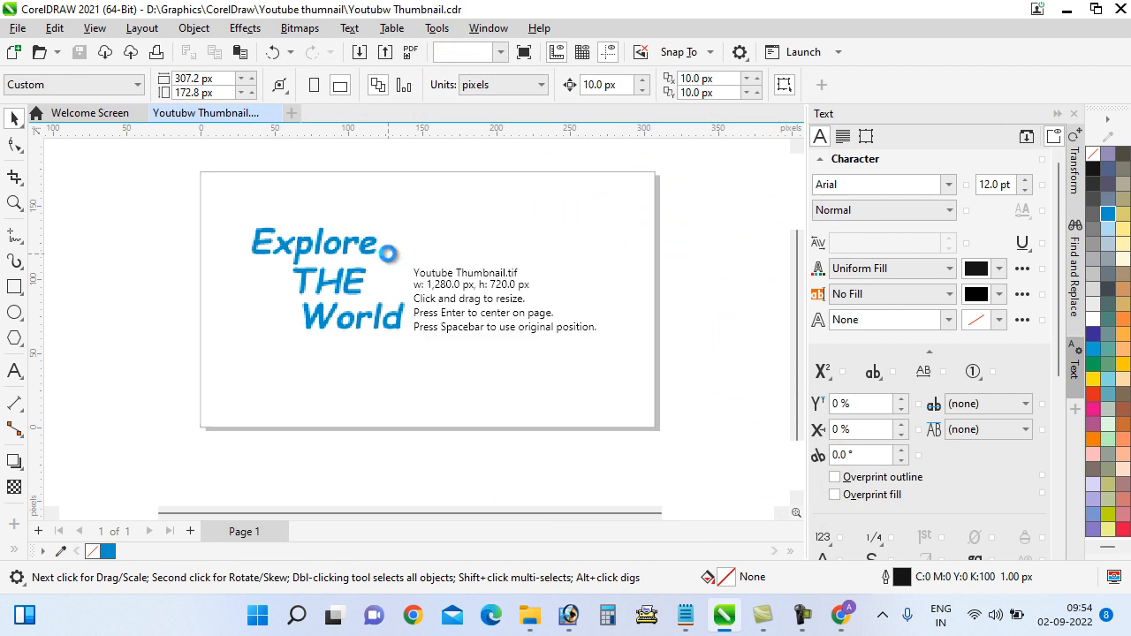
pyautogui.click(389, 259)
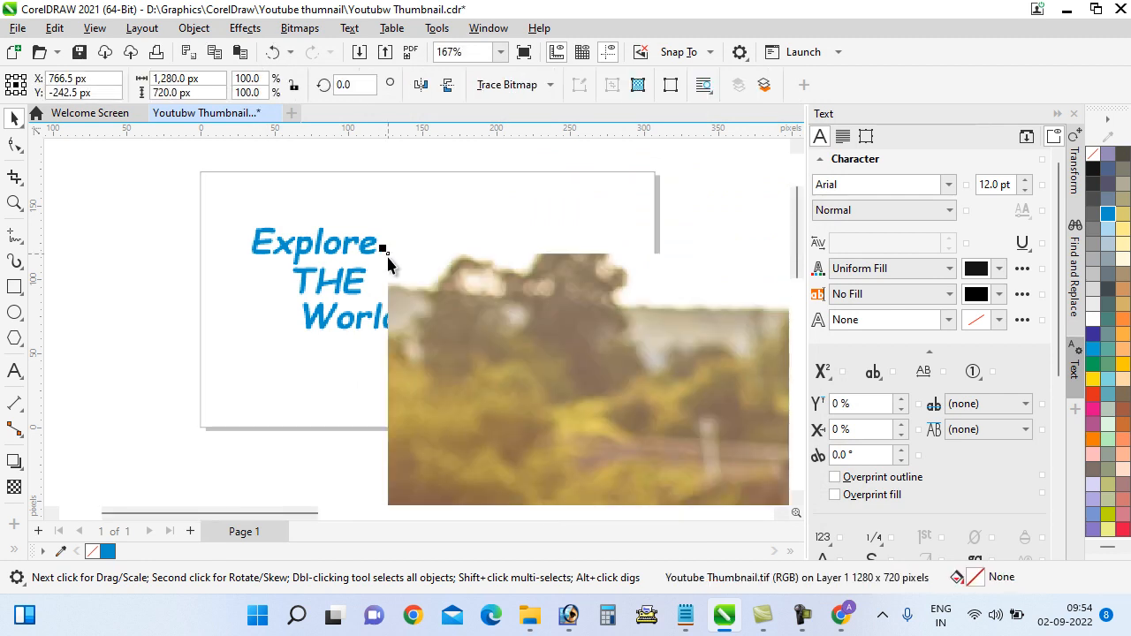
# Step: Set the page size to 1280 x 720 px
pyautogui.scroll(-1, 371, 198)
pyautogui.scroll(-4, 404, 245)
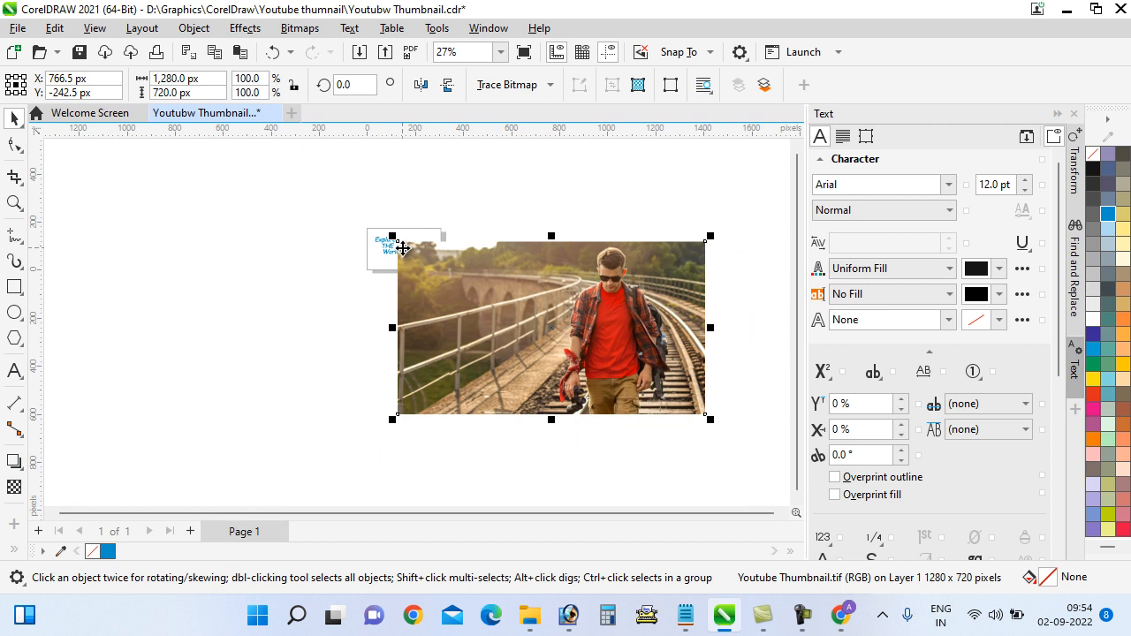
pyautogui.click(232, 245)
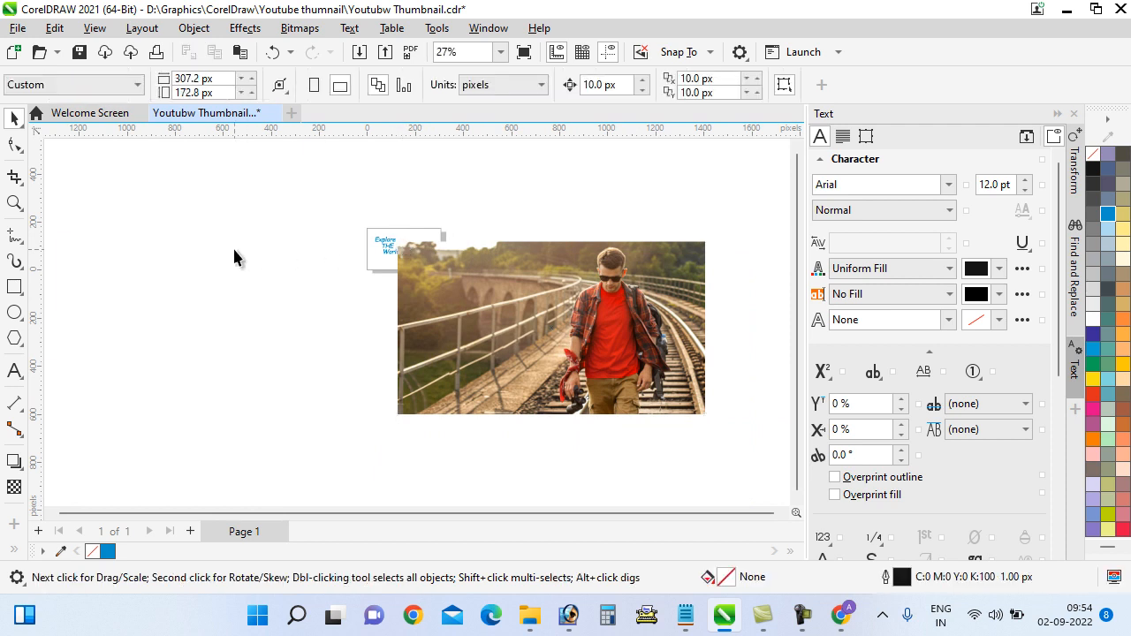
pyautogui.click(221, 80)
pyautogui.write('1280')
pyautogui.press('Tab')
pyautogui.write('7')
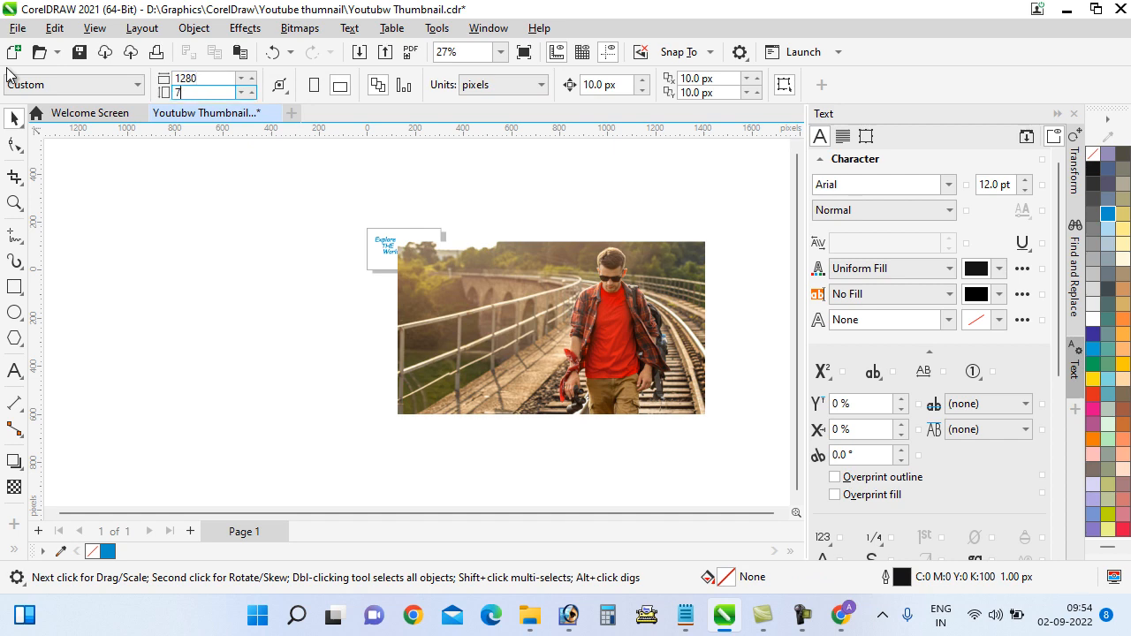
pyautogui.press('Return')
# Step: Center the imported photo on the page
pyautogui.click(497, 306)
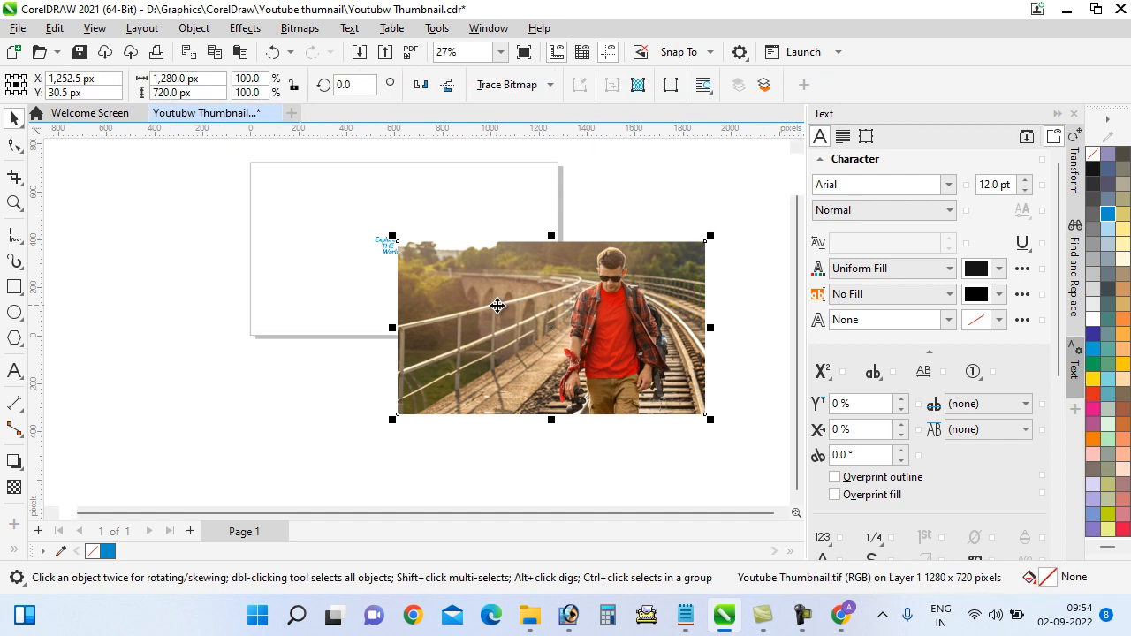
pyautogui.press('p')
pyautogui.scroll(-1, 602, 439)
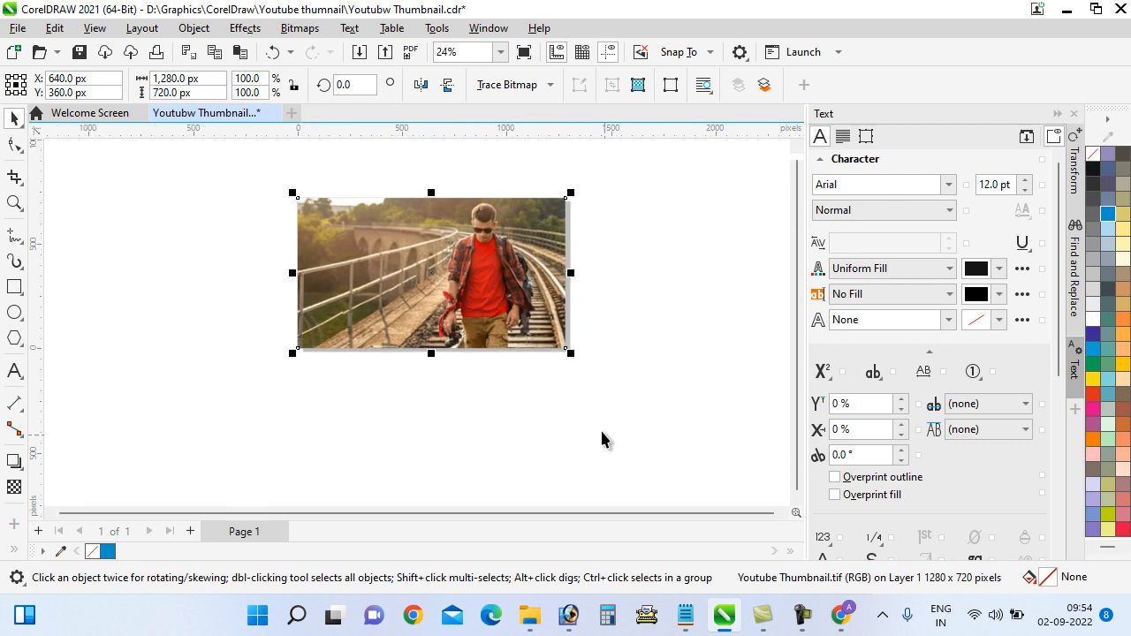
# Step: Move the photo down clear of the "Explore THE World" text and enlarge the text on the page
pyautogui.press('z')
pyautogui.moveTo(274, 186); pyautogui.dragTo(591, 374)
pyautogui.moveTo(514, 332); pyautogui.dragTo(533, 469)
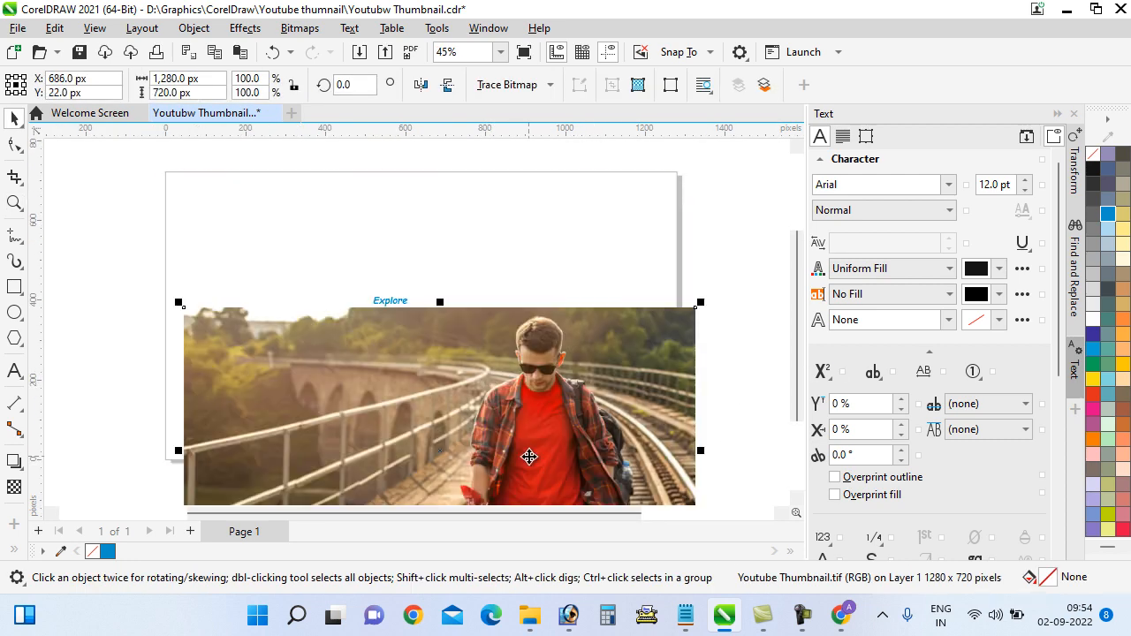
pyautogui.moveTo(460, 333); pyautogui.dragTo(469, 402)
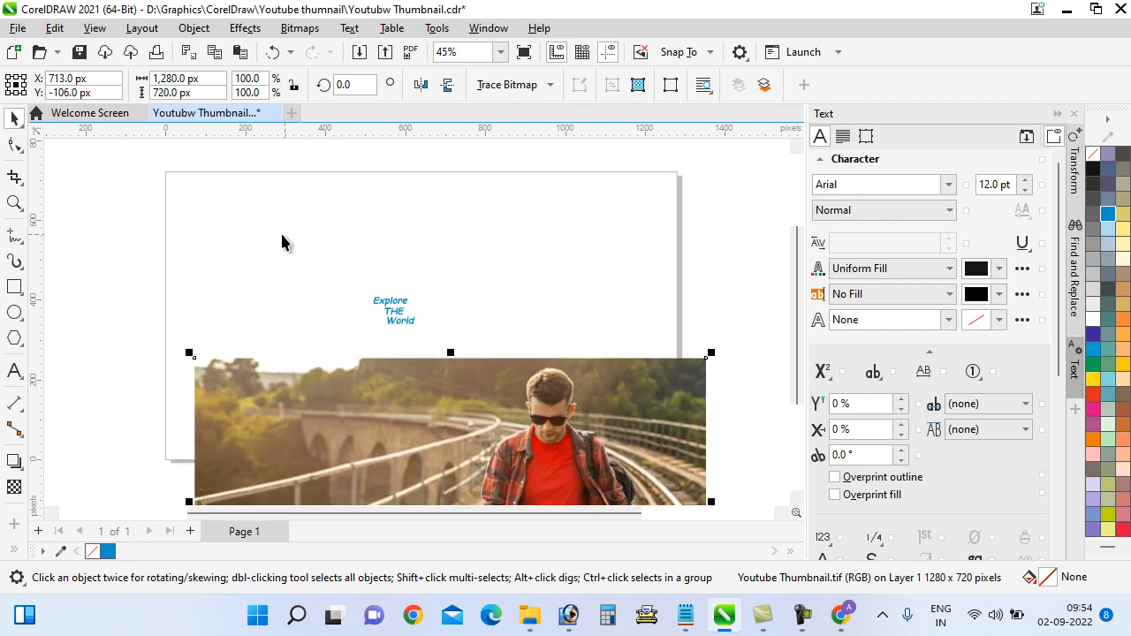
pyautogui.moveTo(283, 240); pyautogui.dragTo(515, 274)
pyautogui.click(521, 423)
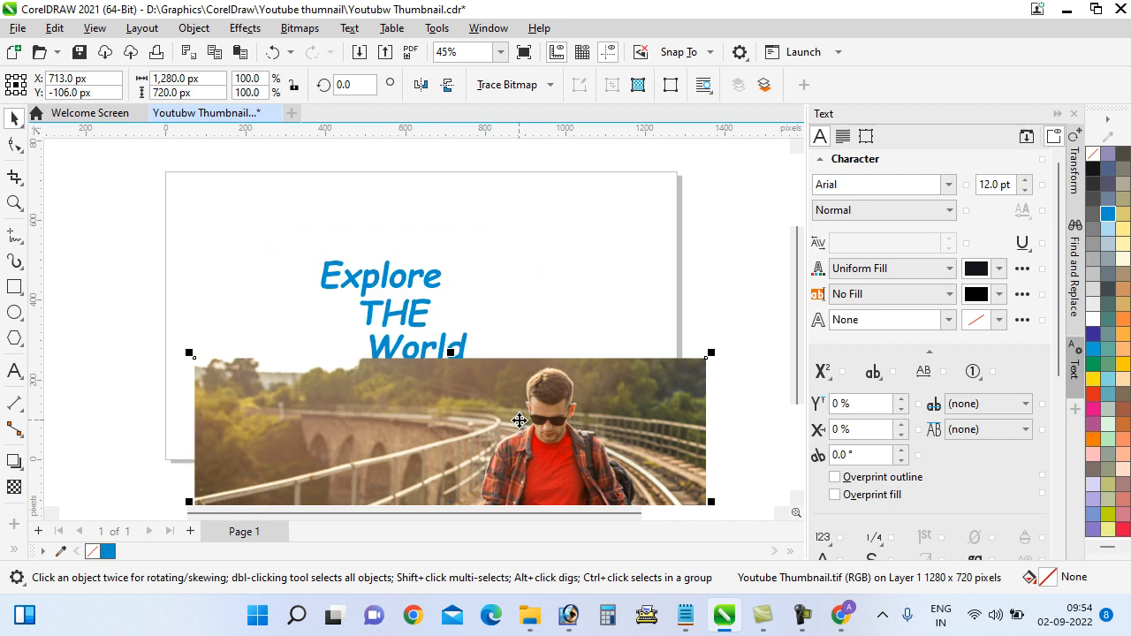
# Step: Center the photo on the page and send it behind the "Explore THE World" text
pyautogui.press('p')
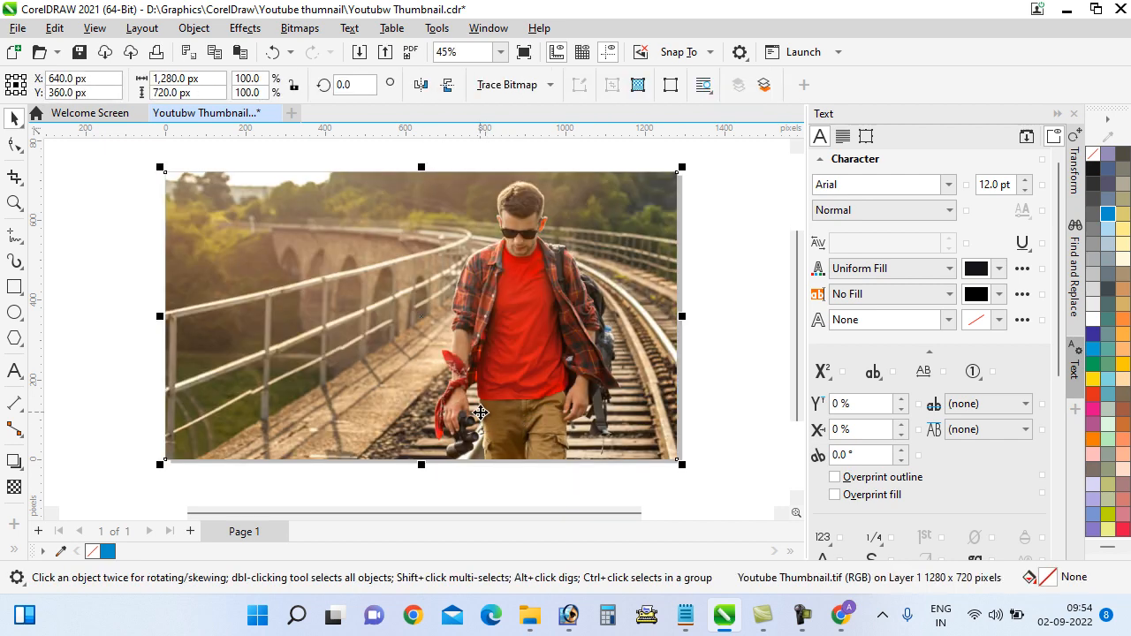
pyautogui.hotkey('shift', 'pagedown')
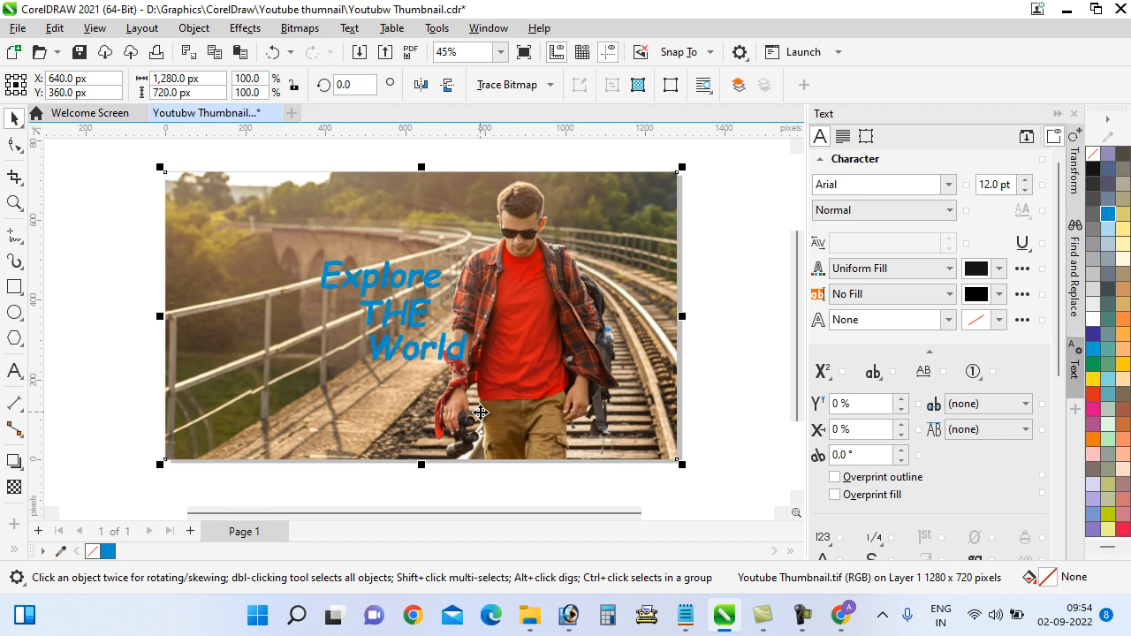
# Step: Select the three "Explore THE World" text objects together and move them clear of the man, to about X 316 px, Y 410 px
pyautogui.moveTo(122, 223); pyautogui.dragTo(515, 404)
pyautogui.moveTo(413, 325); pyautogui.dragTo(311, 312)
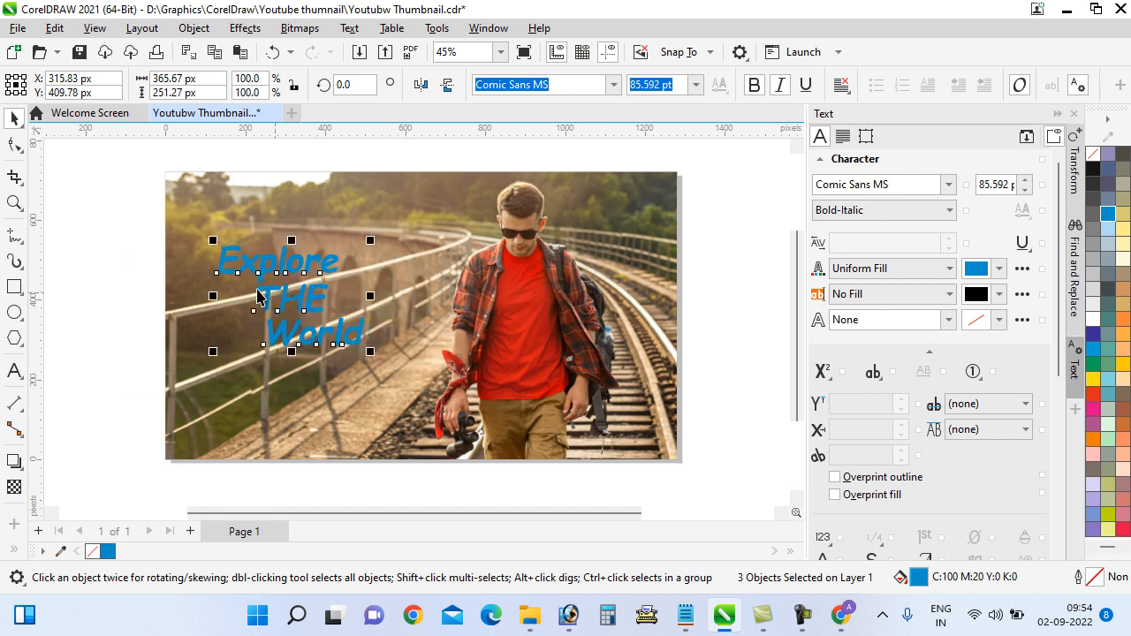
pyautogui.scroll(-1, 548, 255)
pyautogui.click(733, 318)
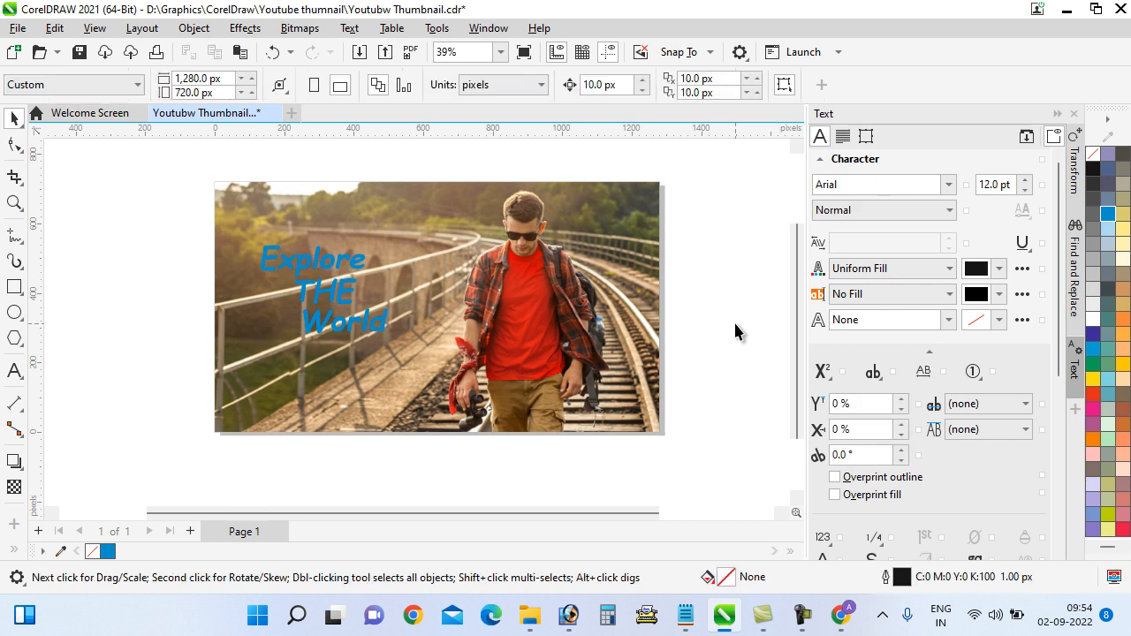
# Step: Switch to Photoshop, where Youtube Thumbnail.psd is open
pyautogui.click(568, 616)
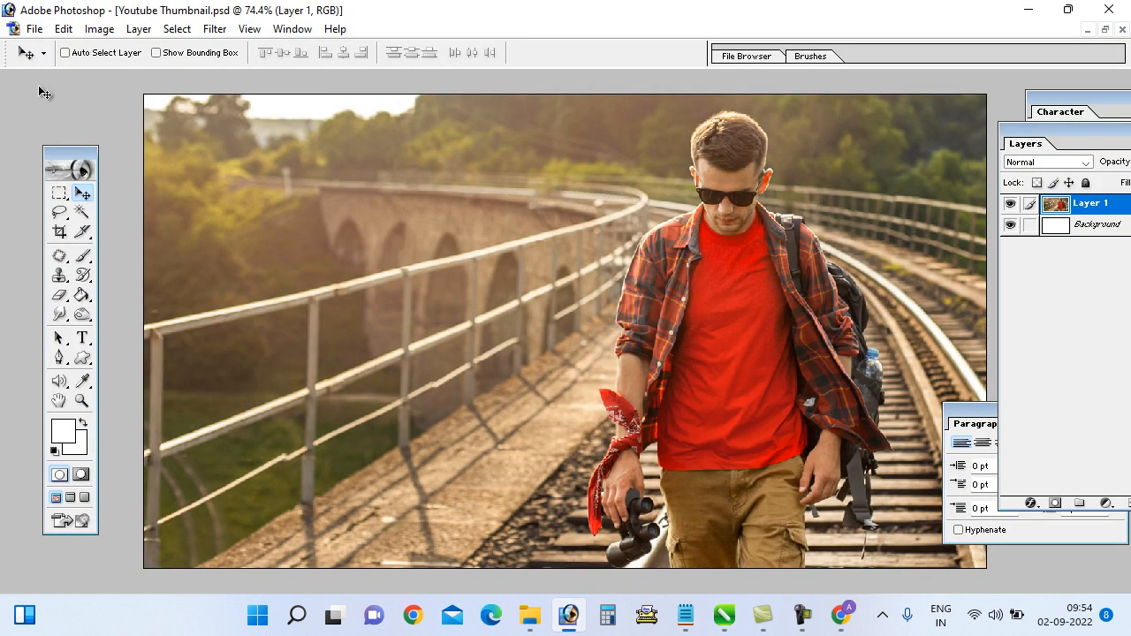
pyautogui.click(36, 29)
pyautogui.click(50, 68)
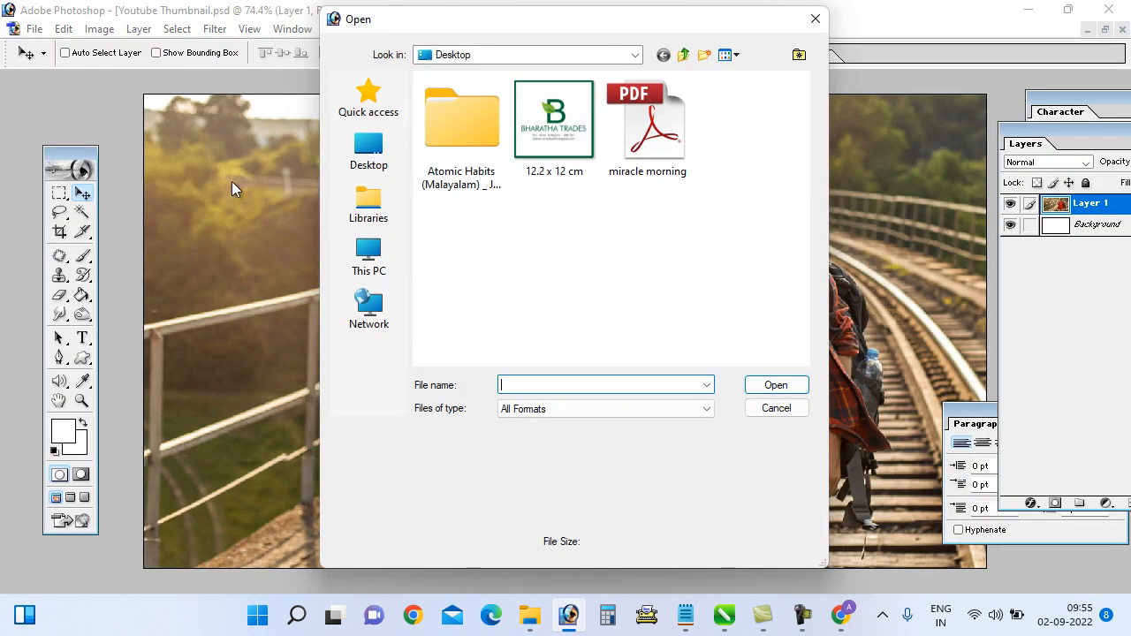
pyautogui.click(776, 408)
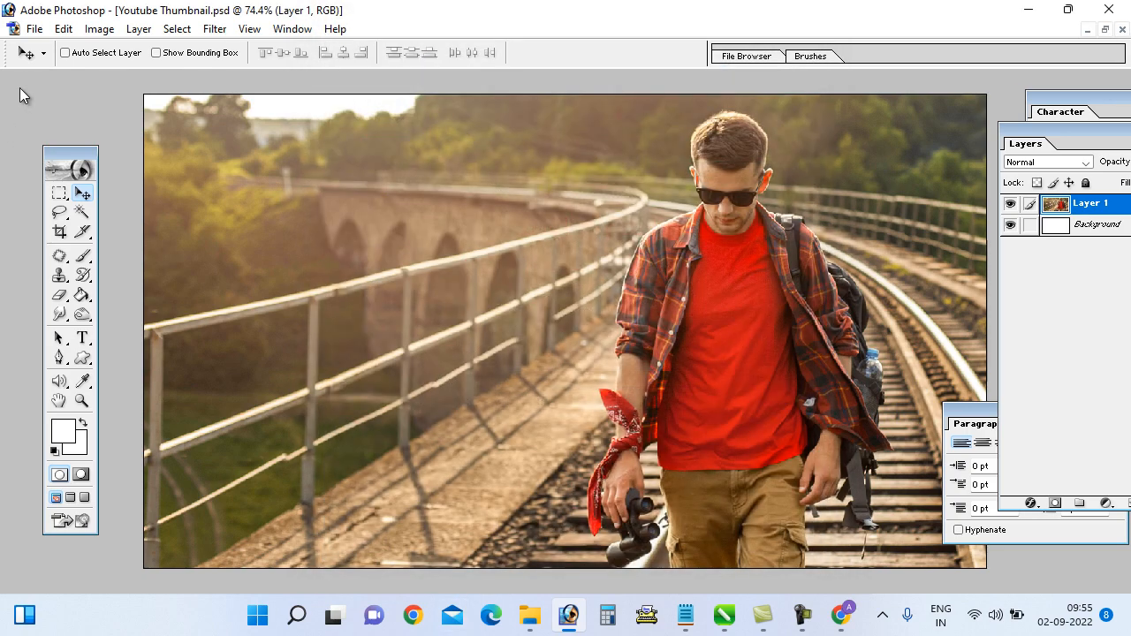
# Step: Start opening an image file and browse to the ACER DATA (D:) drive
pyautogui.click(35, 32)
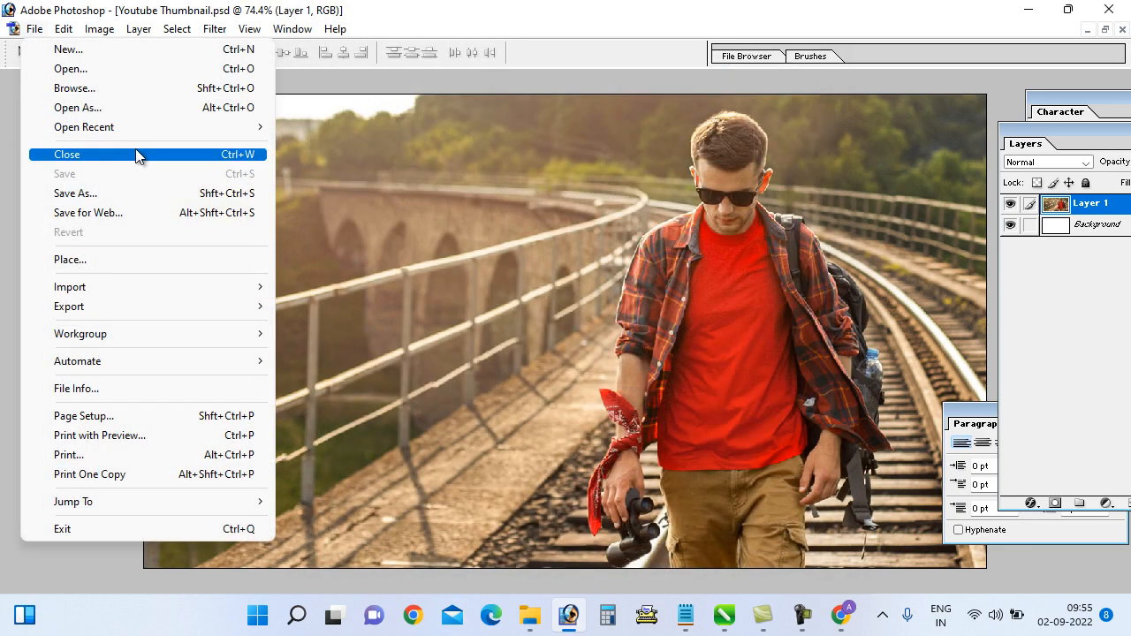
pyautogui.click(87, 86)
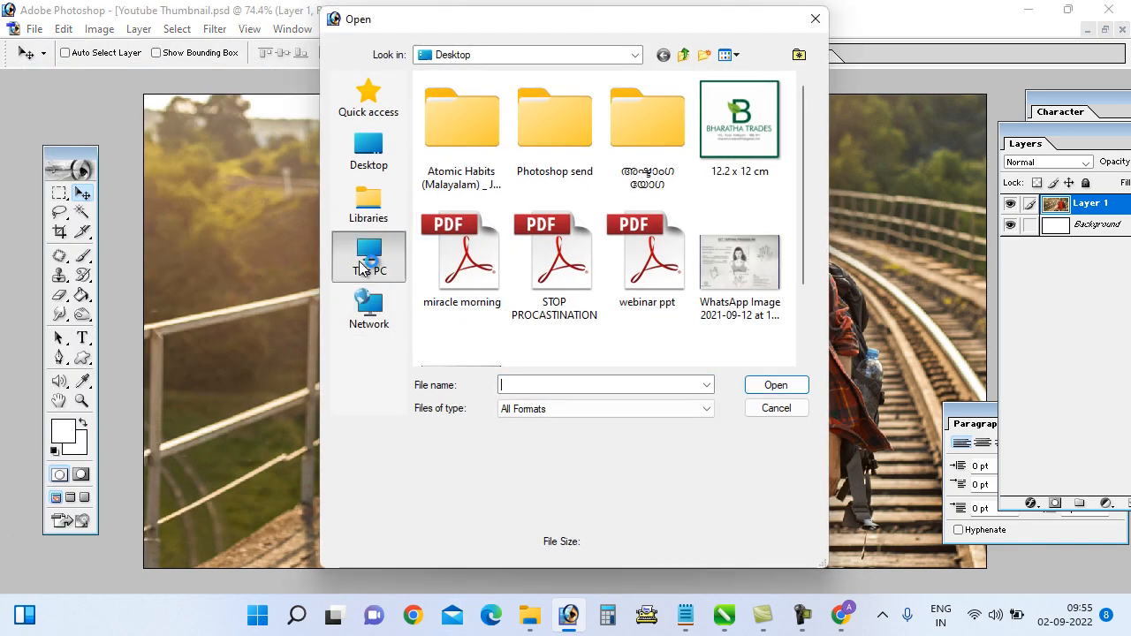
pyautogui.click(369, 257)
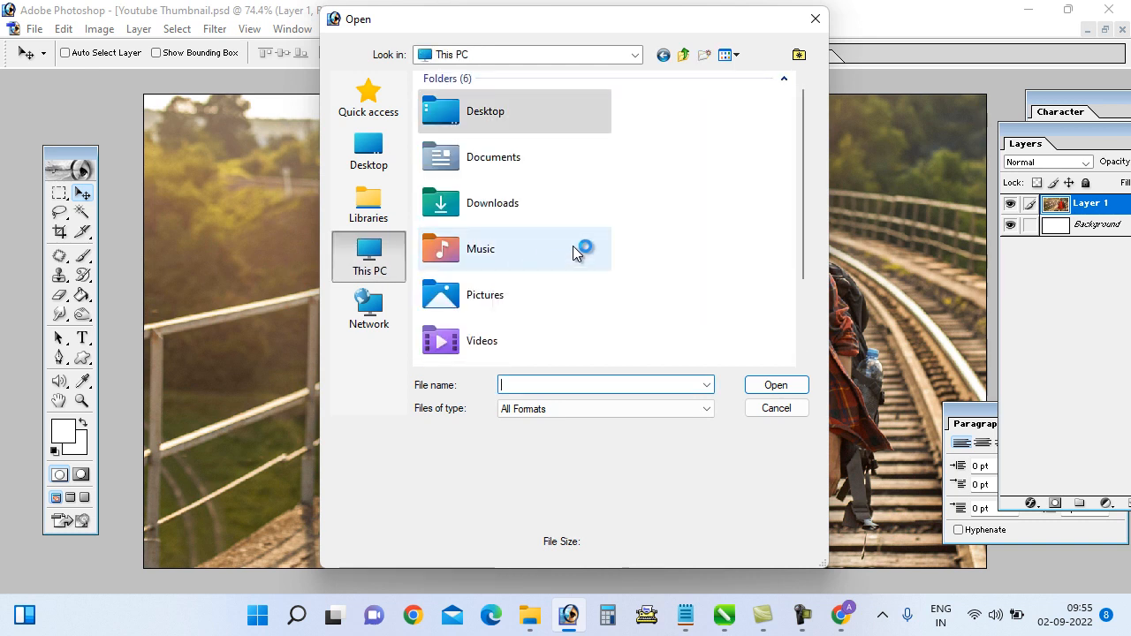
pyautogui.scroll(-2, 573, 246)
pyautogui.doubleClick(530, 340)
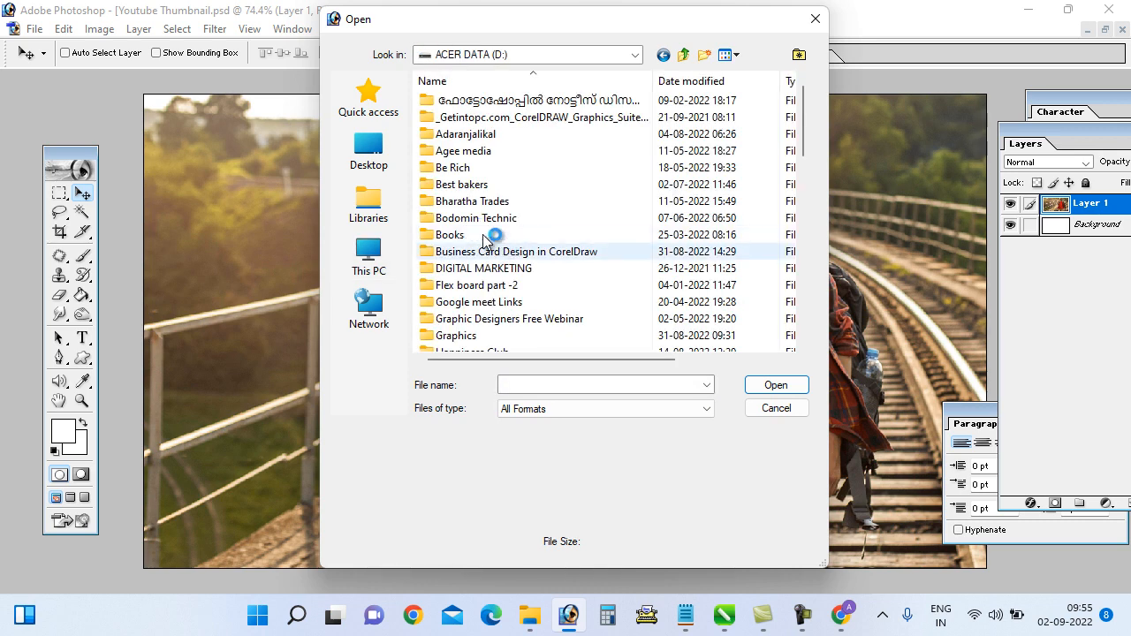
# Step: Browse through the Graphics, Basic Level and PHOTOSHOP folders to the Youtube Thumbnail folder
pyautogui.click(469, 188)
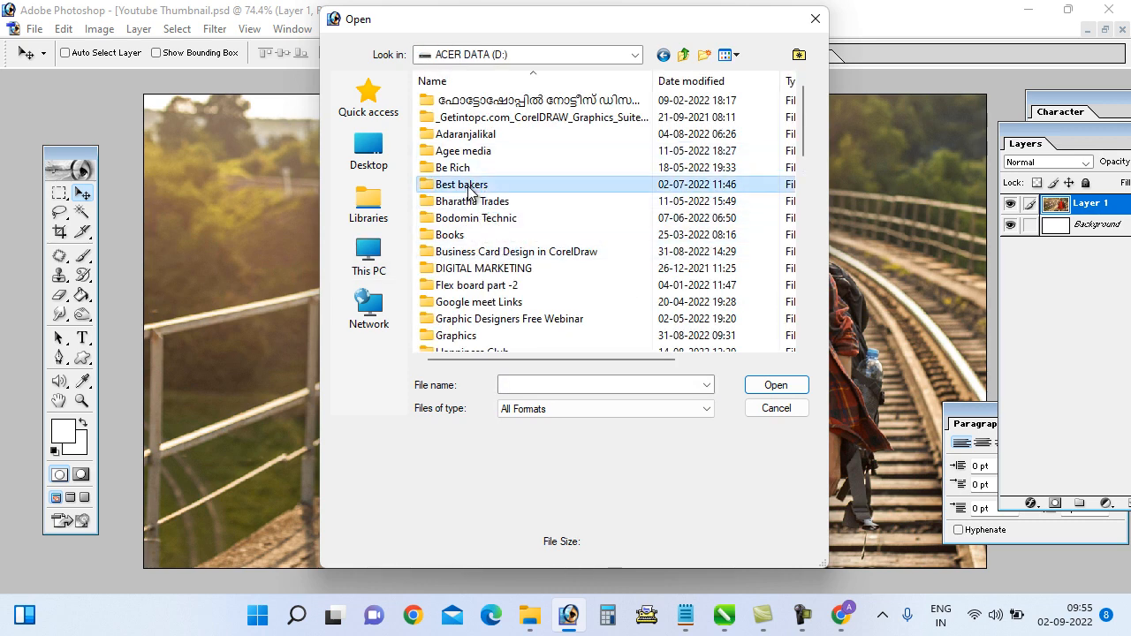
pyautogui.write('gr')
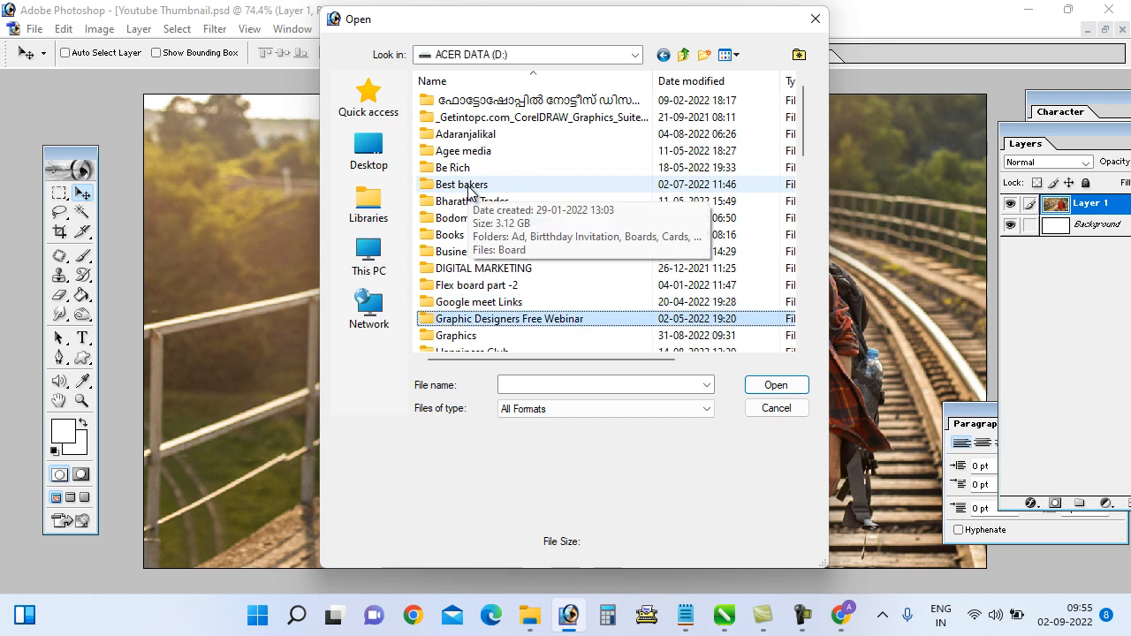
pyautogui.press('Down')
pyautogui.press('Return')
pyautogui.press('b')
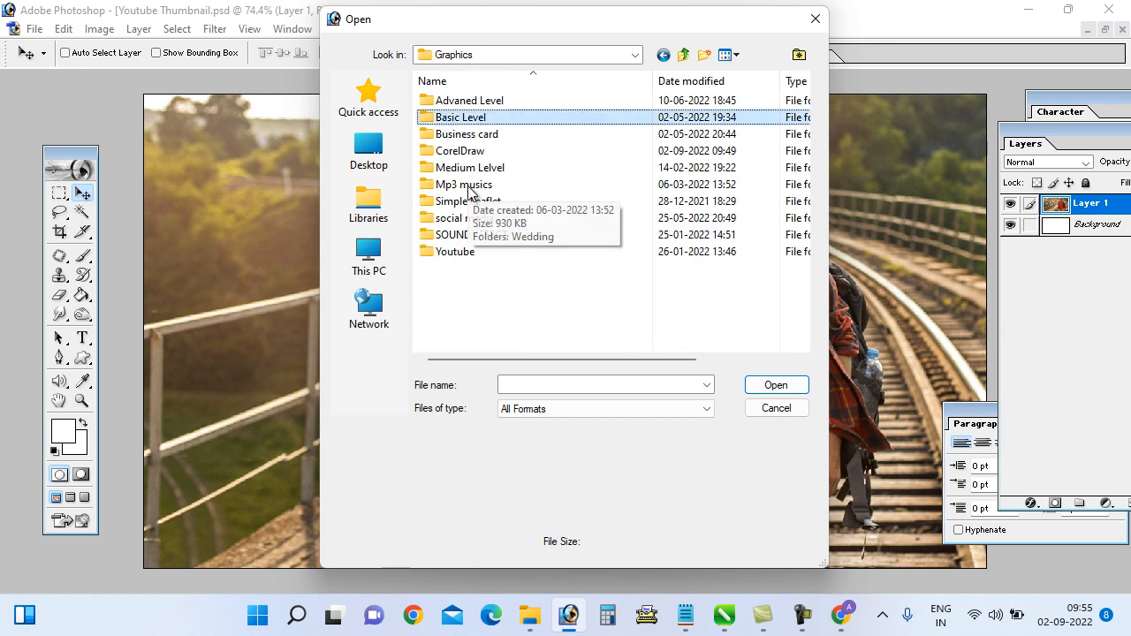
pyautogui.press('Return')
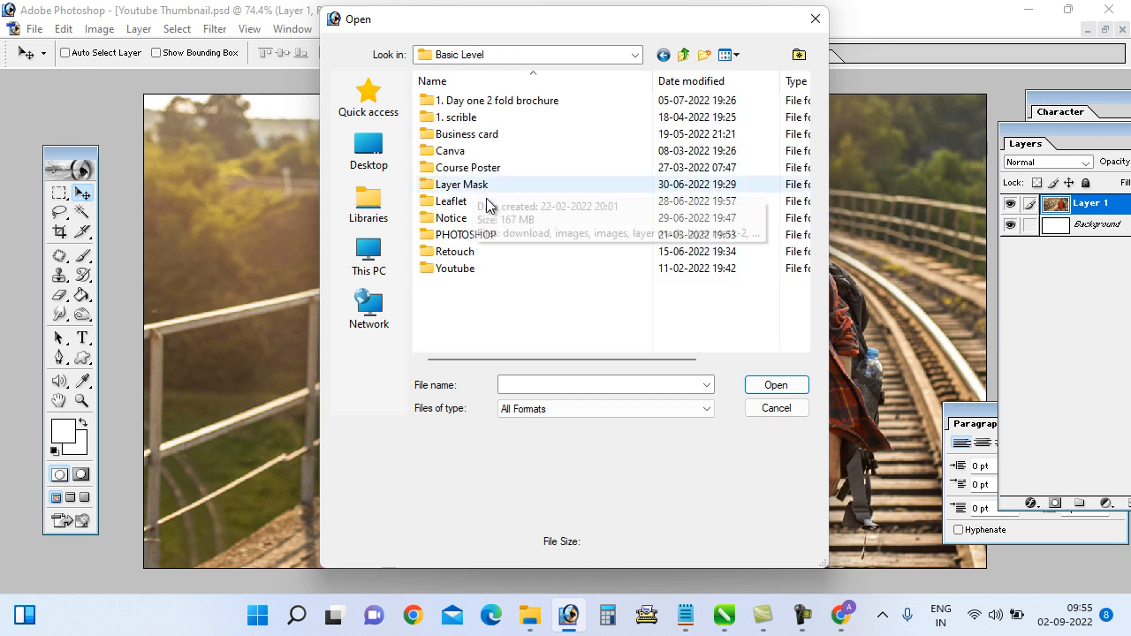
pyautogui.doubleClick(466, 235)
pyautogui.doubleClick(458, 152)
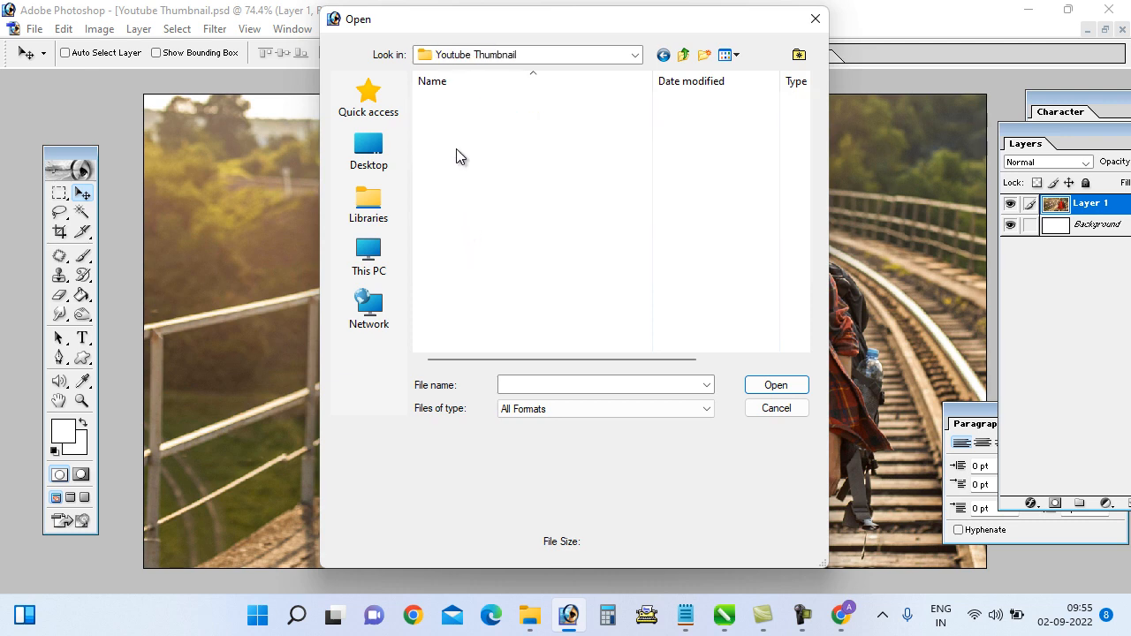
# Step: Show the files as extra large icons and open leaf.psd, accepting the missing-fonts notice
pyautogui.click(730, 55)
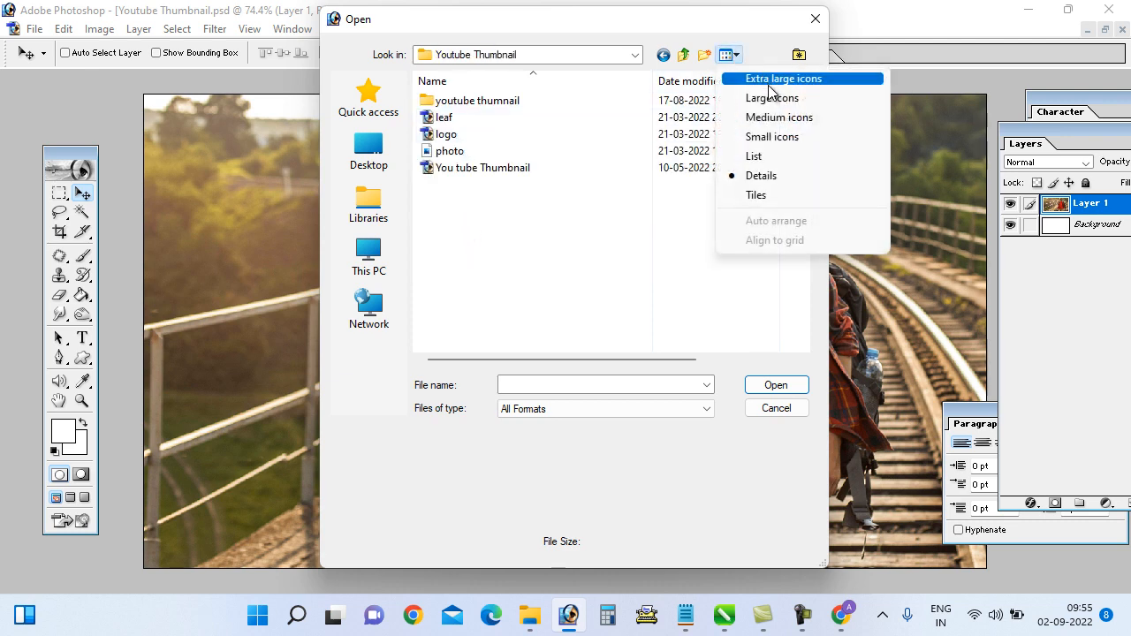
pyautogui.click(760, 78)
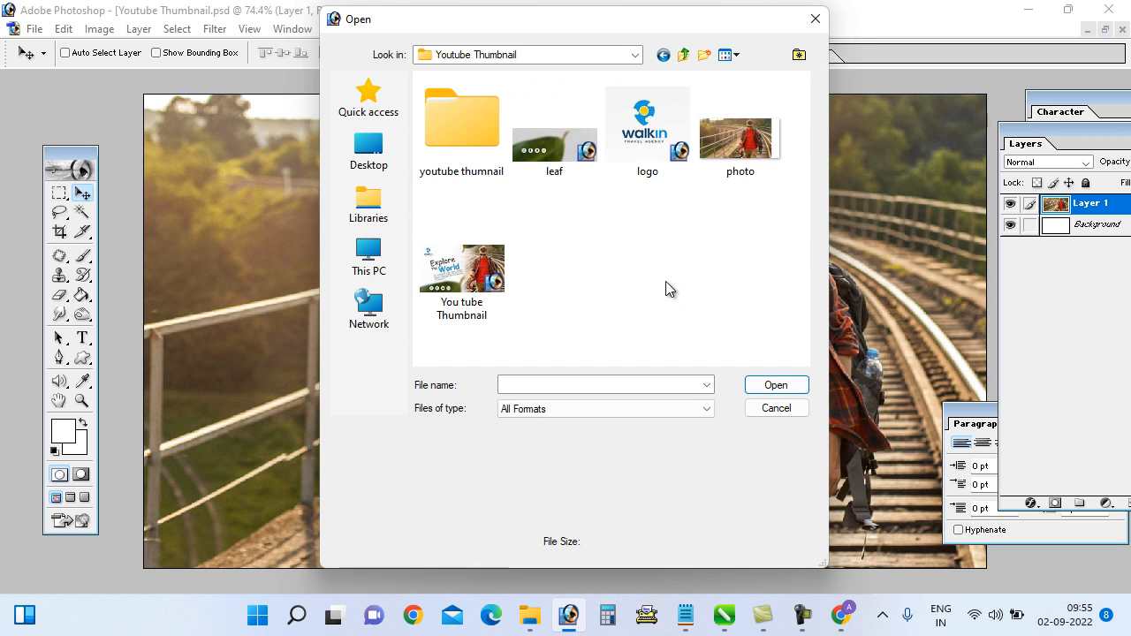
pyautogui.click(554, 137)
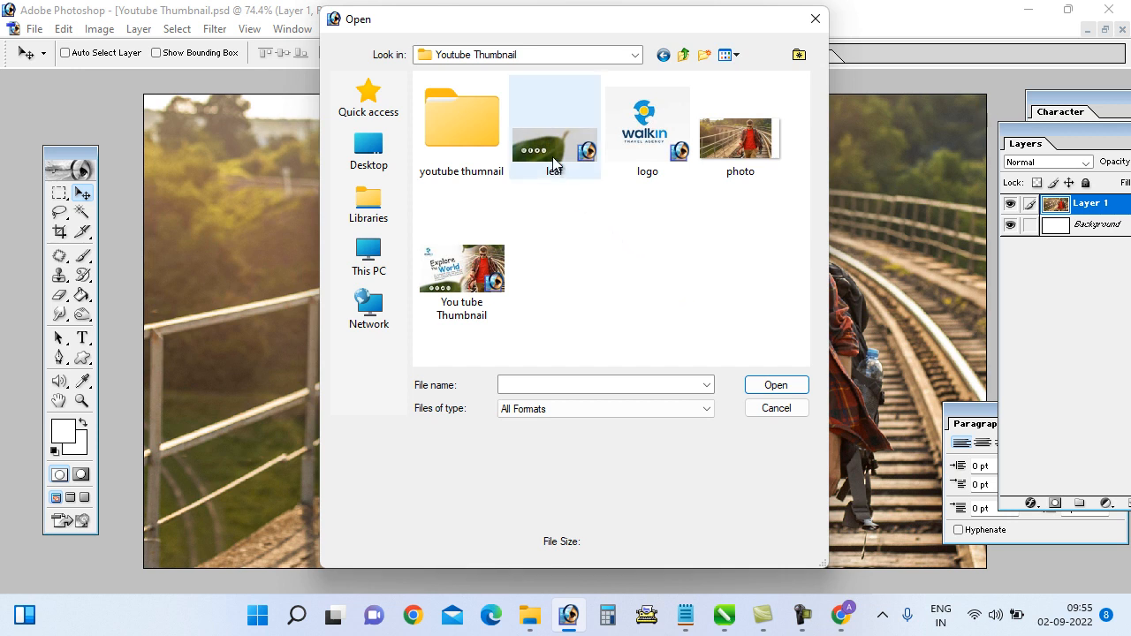
pyautogui.click(774, 389)
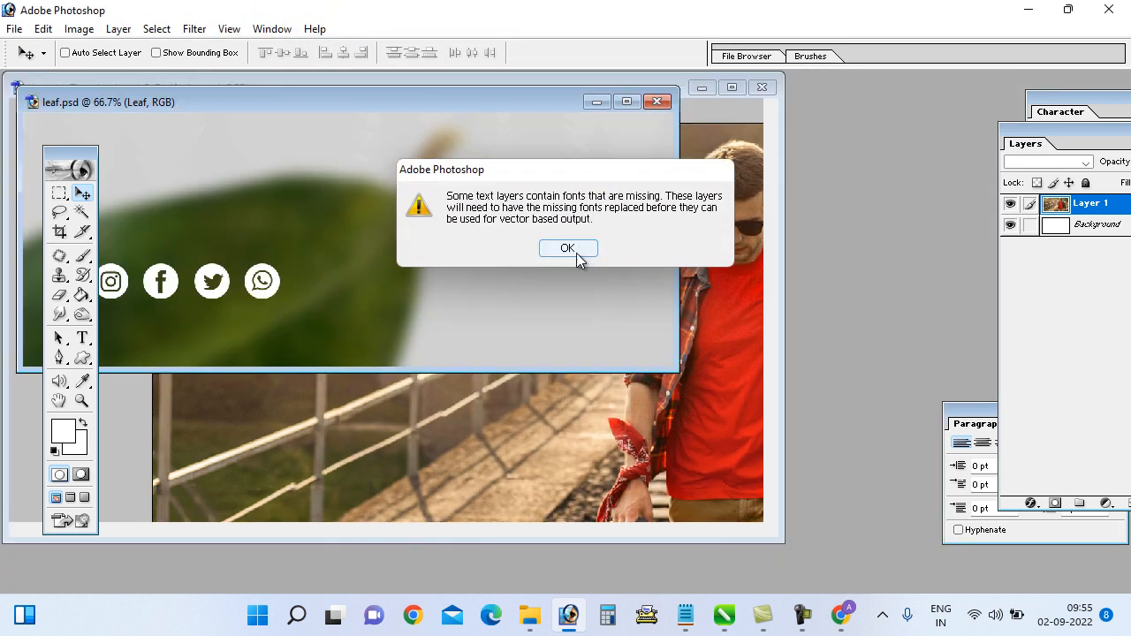
pyautogui.click(575, 252)
# Step: Link the Social Media group to the Leaf layer in leaf.psd and copy both into Youtube Thumbnail.psd
pyautogui.moveTo(336, 96); pyautogui.dragTo(656, 115)
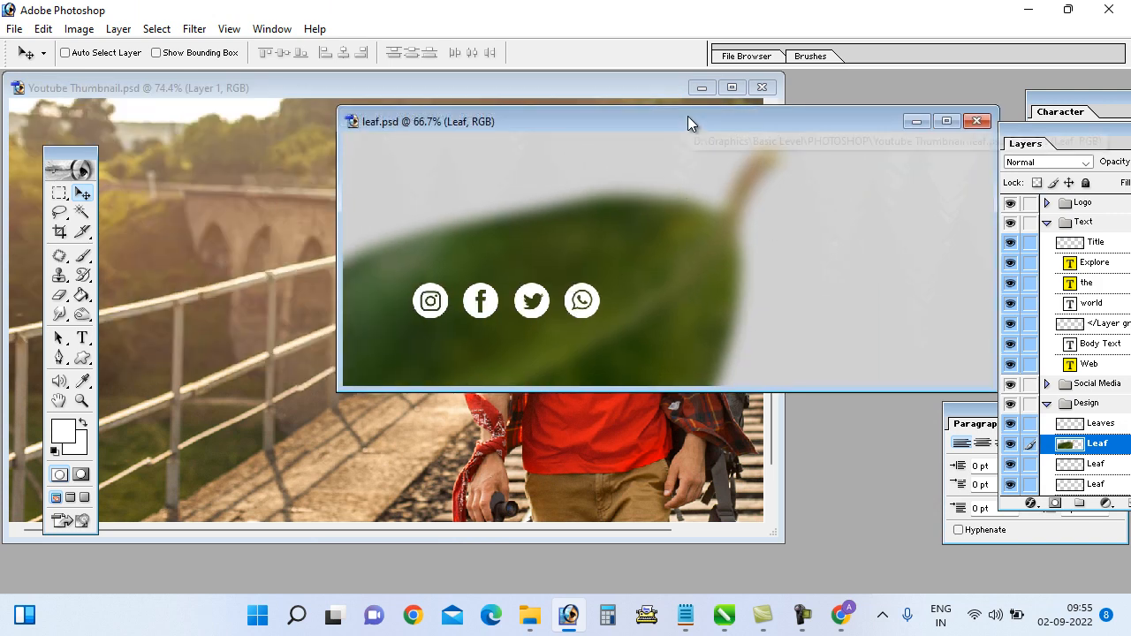
pyautogui.moveTo(688, 115); pyautogui.dragTo(657, 69)
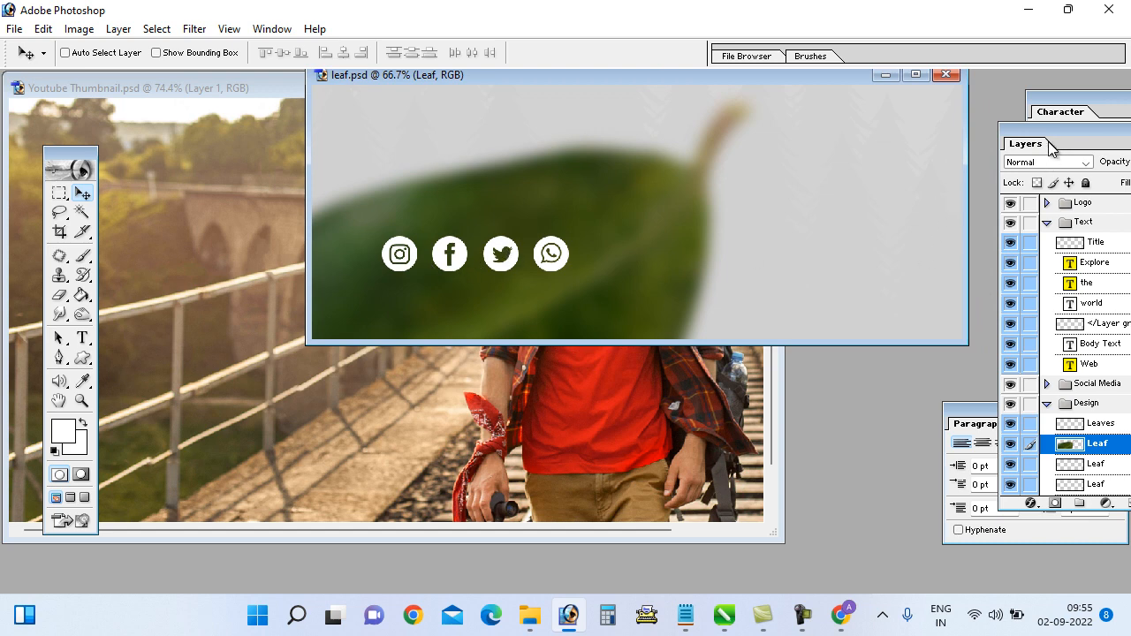
pyautogui.moveTo(1052, 148); pyautogui.dragTo(891, 96)
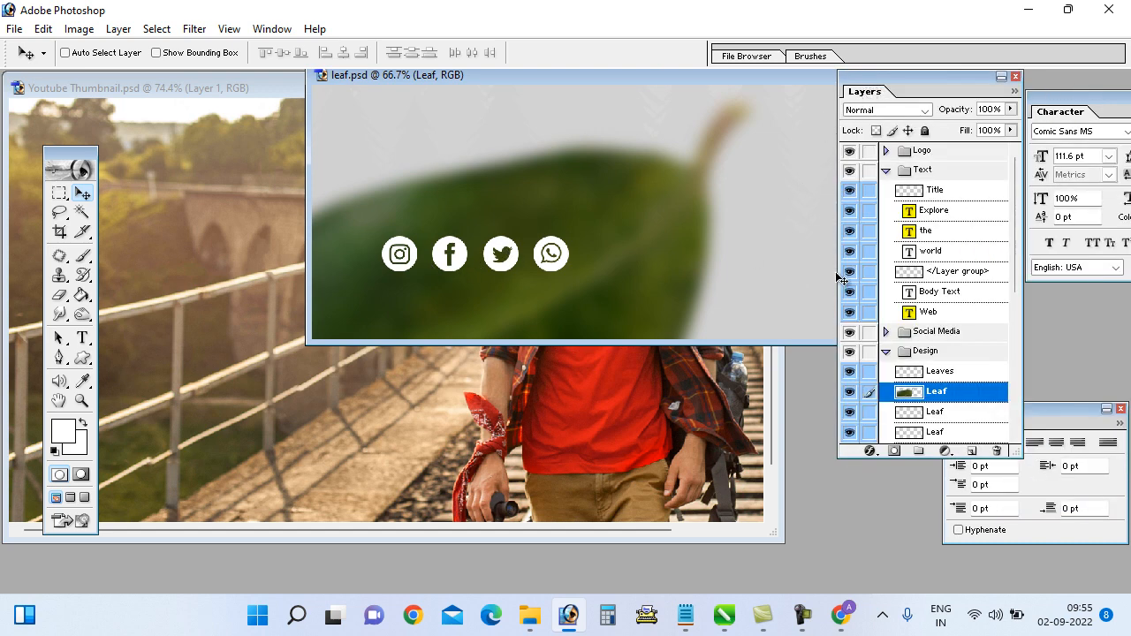
pyautogui.click(870, 332)
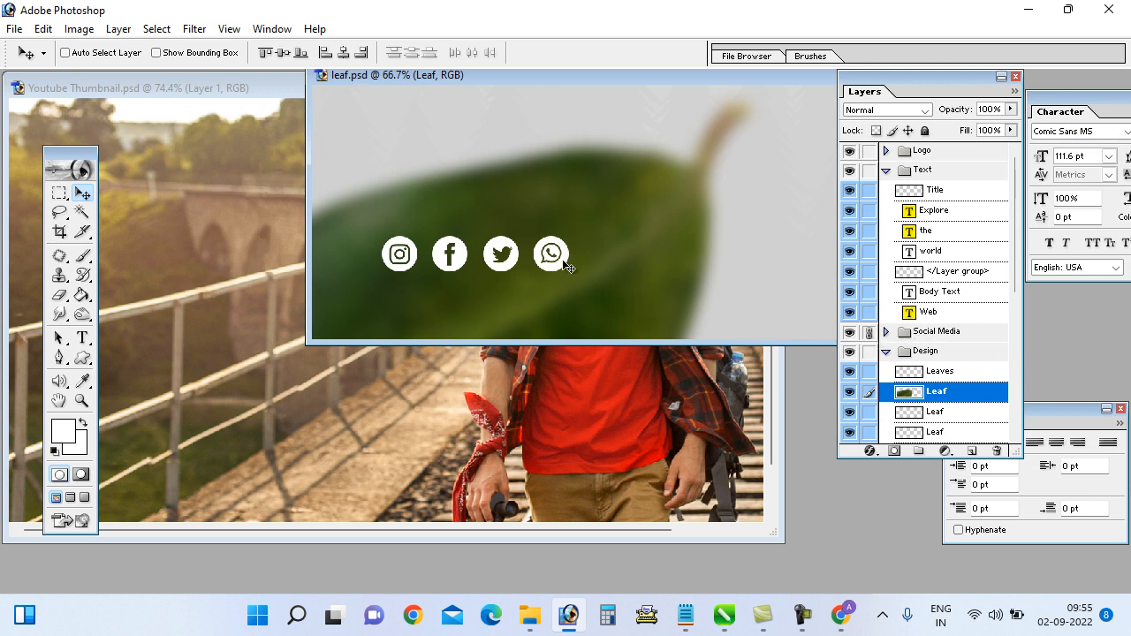
pyautogui.moveTo(559, 282); pyautogui.dragTo(369, 414)
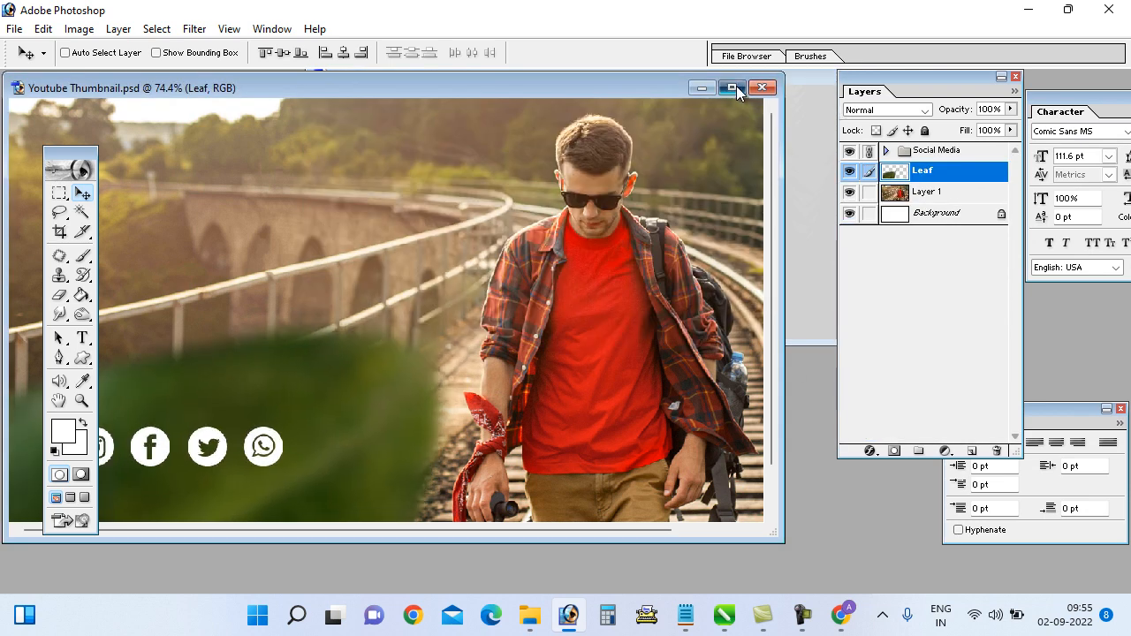
# Step: Maximize Youtube Thumbnail.psd and move the leaf with its social media icons into the lower-left corner of the canvas
pyautogui.click(756, 88)
pyautogui.moveTo(890, 78); pyautogui.dragTo(1067, 77)
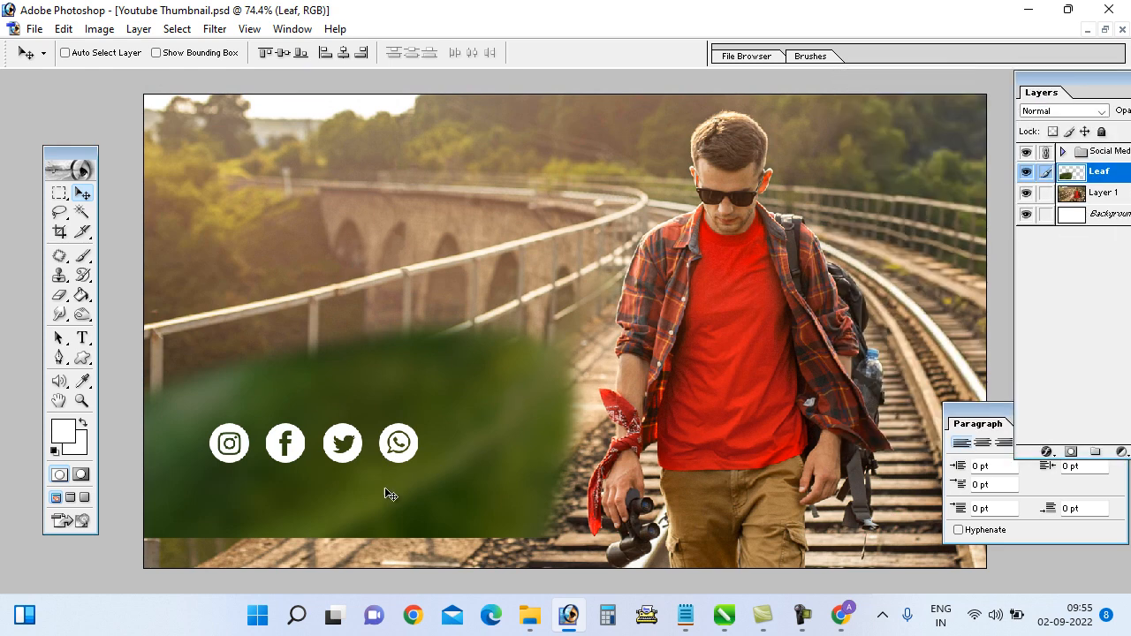
pyautogui.moveTo(384, 487); pyautogui.dragTo(362, 505)
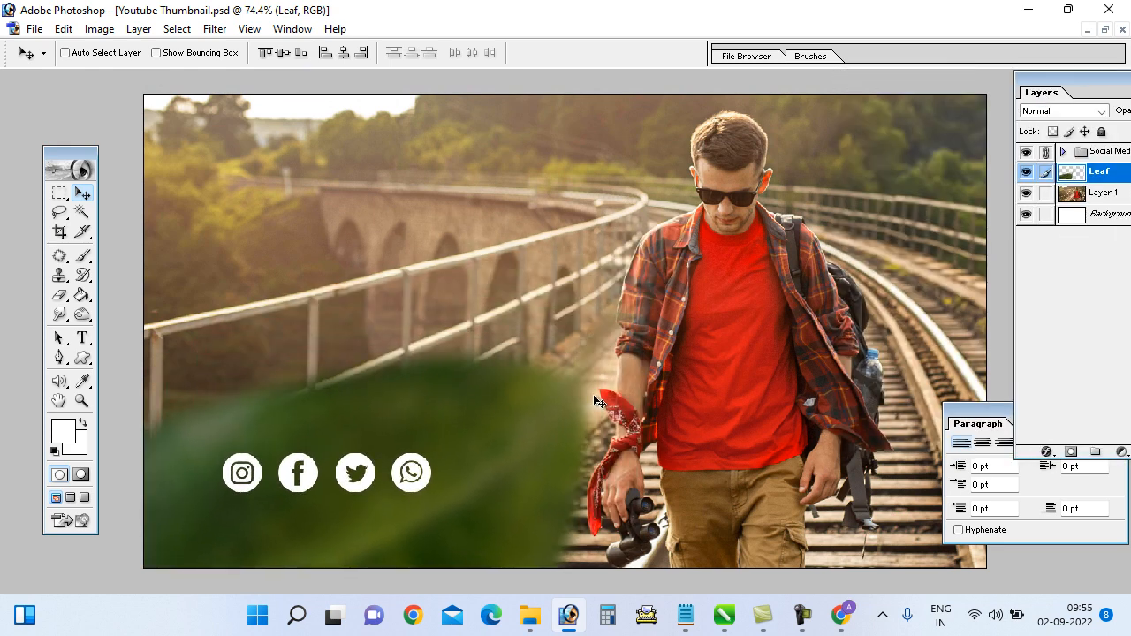
pyautogui.hotkey('ctrl', 't')
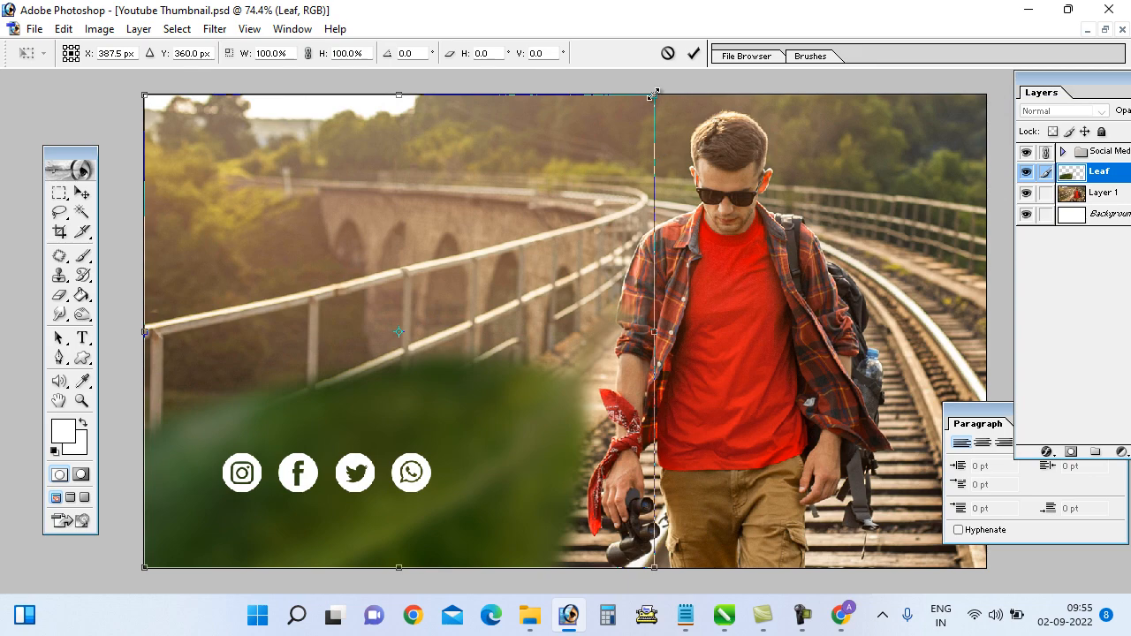
pyautogui.moveTo(657, 93); pyautogui.dragTo(550, 263)
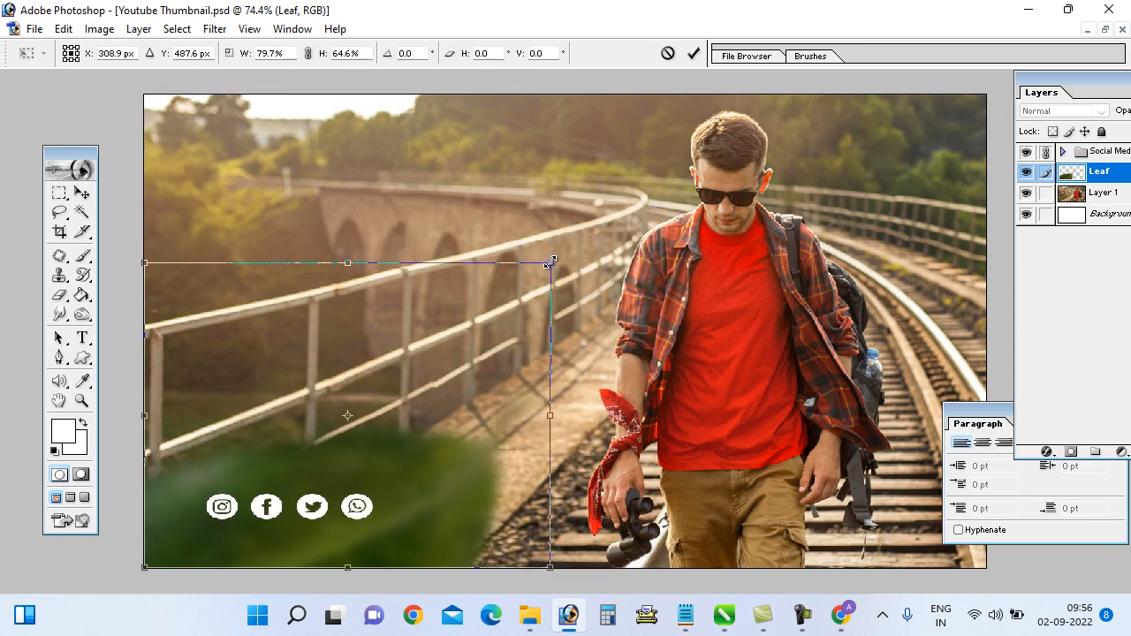
pyautogui.press('Escape')
# Step: Scale the linked leaf and social media icons down proportionally, keeping them in the canvas's lower-left corner
pyautogui.hotkey('ctrl', 't')
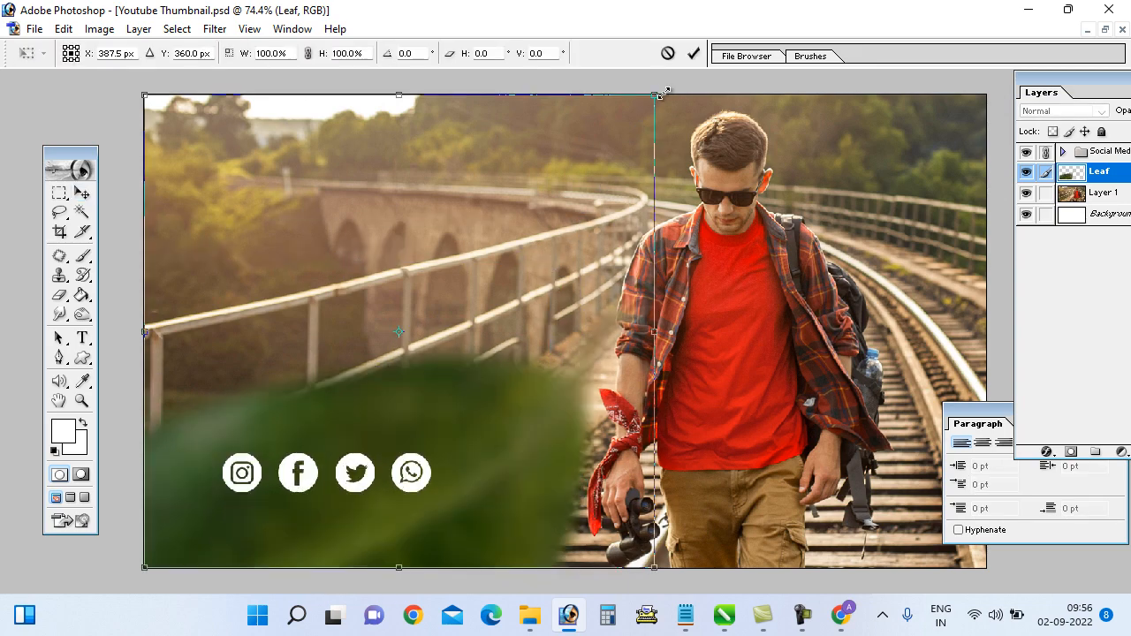
pyautogui.moveTo(656, 94); pyautogui.dragTo(541, 307)
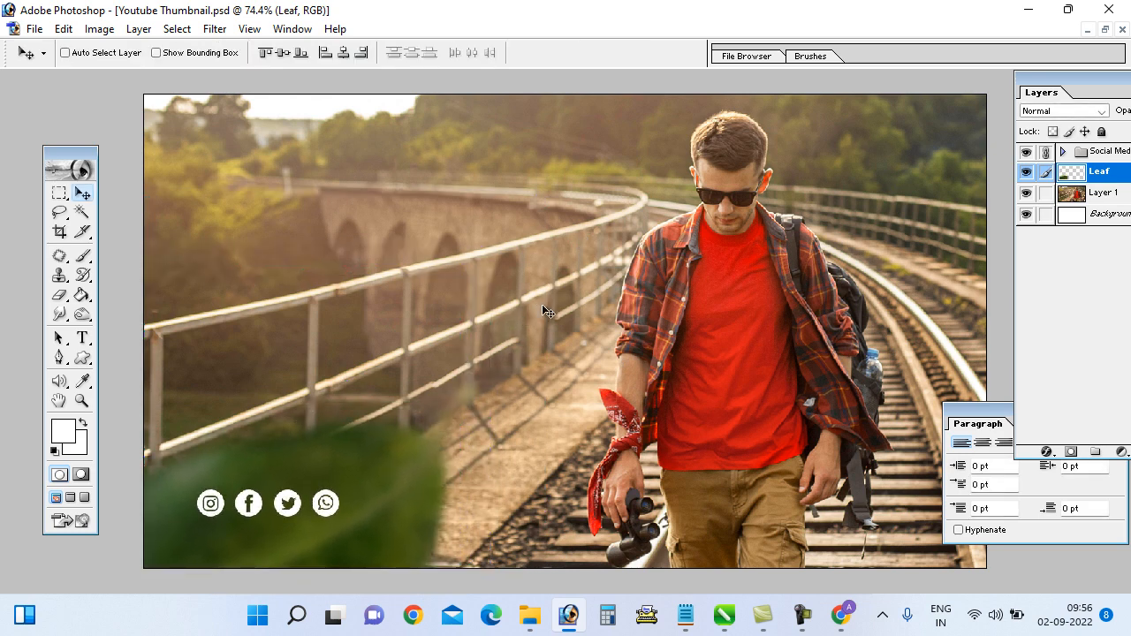
pyautogui.hotkey('ctrl', 'a')
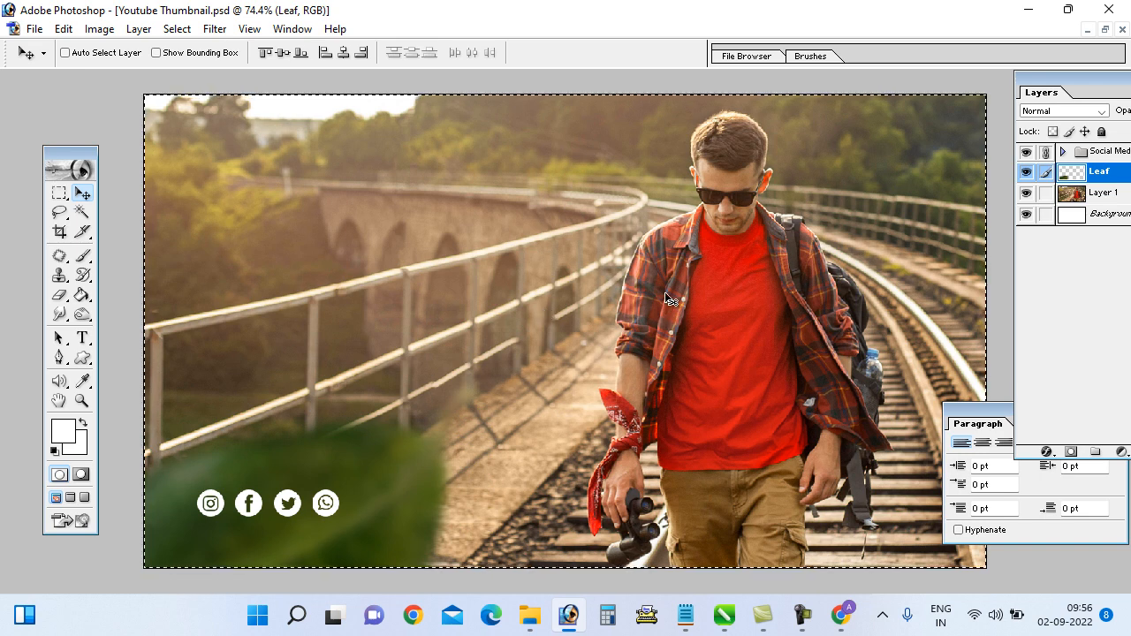
pyautogui.hotkey('ctrl', 'd')
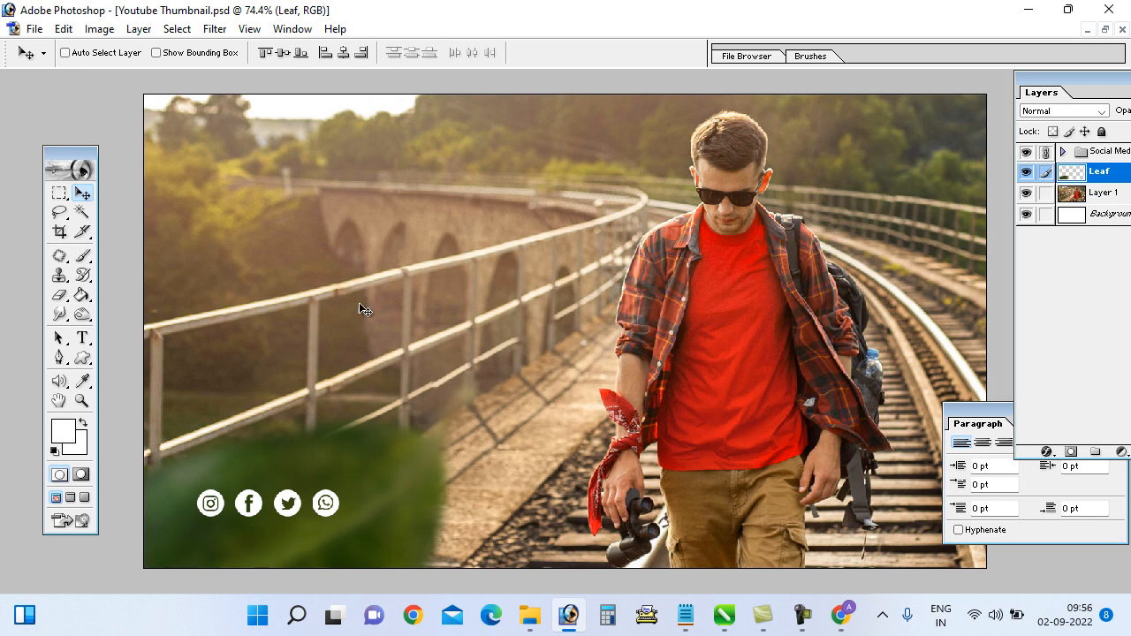
pyautogui.click(725, 616)
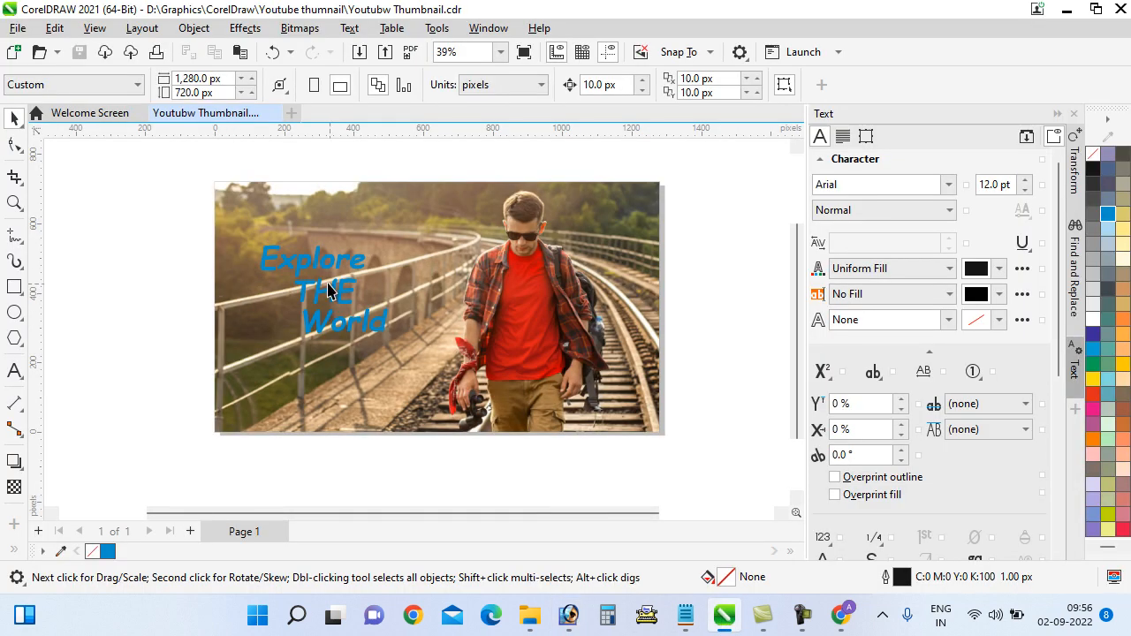
pyautogui.click(568, 616)
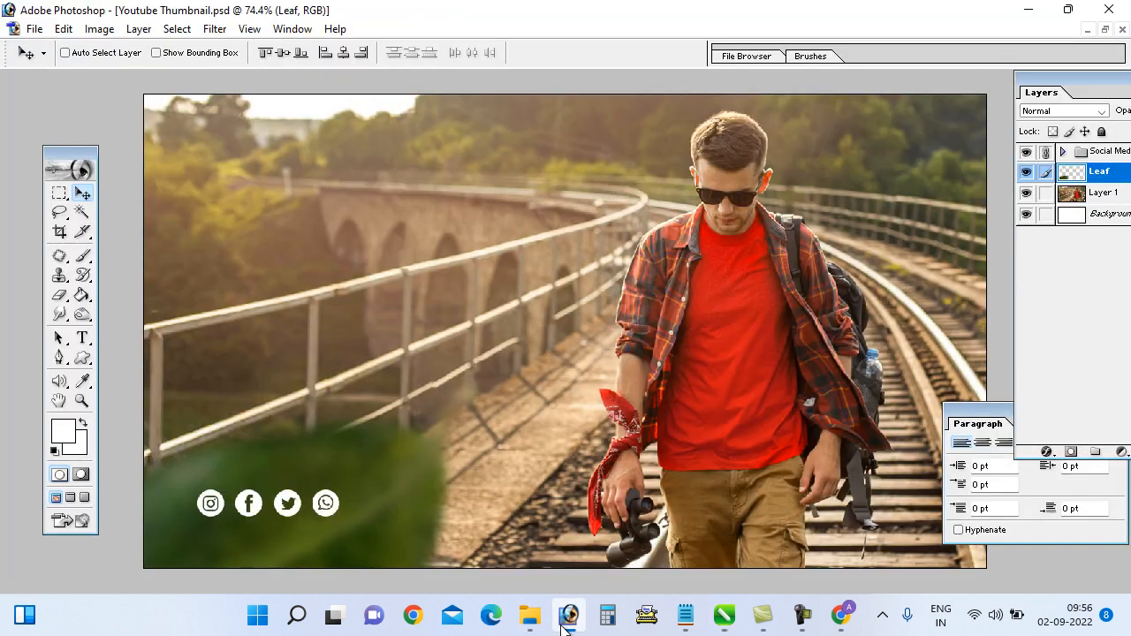
# Step: Make a rectangular selection over roughly the left 40 percent of the canvas at full height and add a new layer above Leaf
pyautogui.click(61, 197)
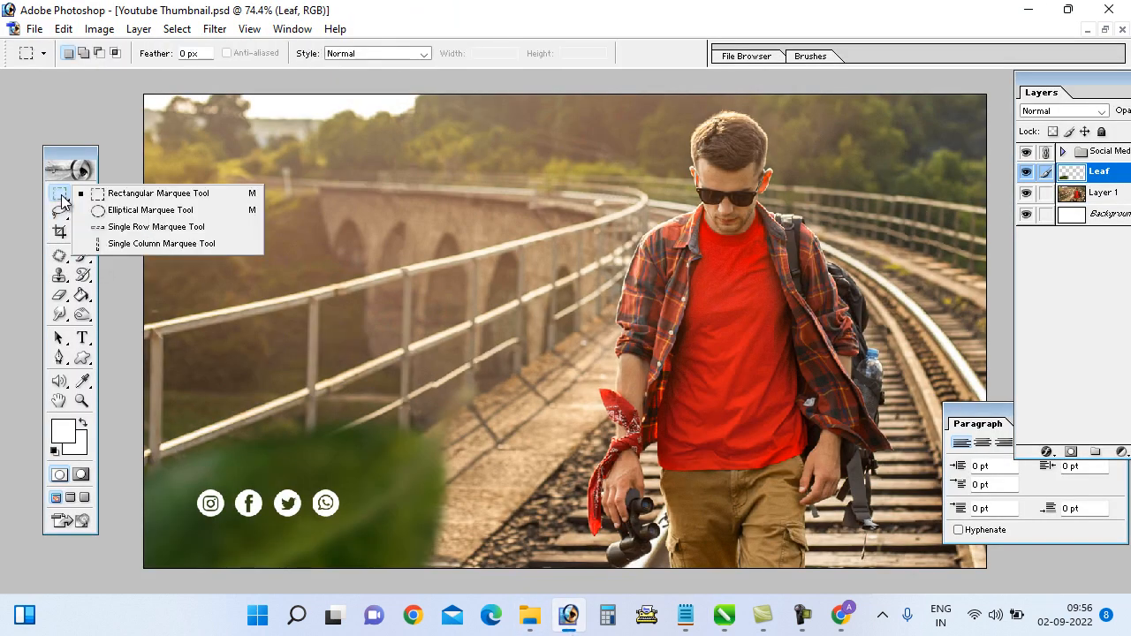
pyautogui.click(173, 193)
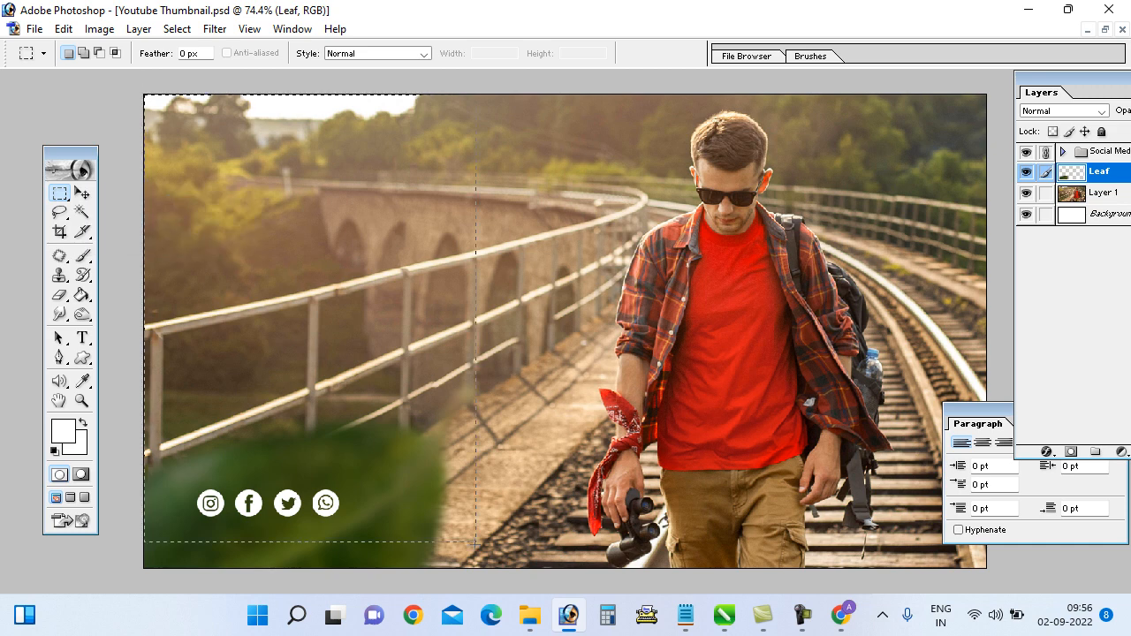
pyautogui.moveTo(477, 542); pyautogui.dragTo(471, 589)
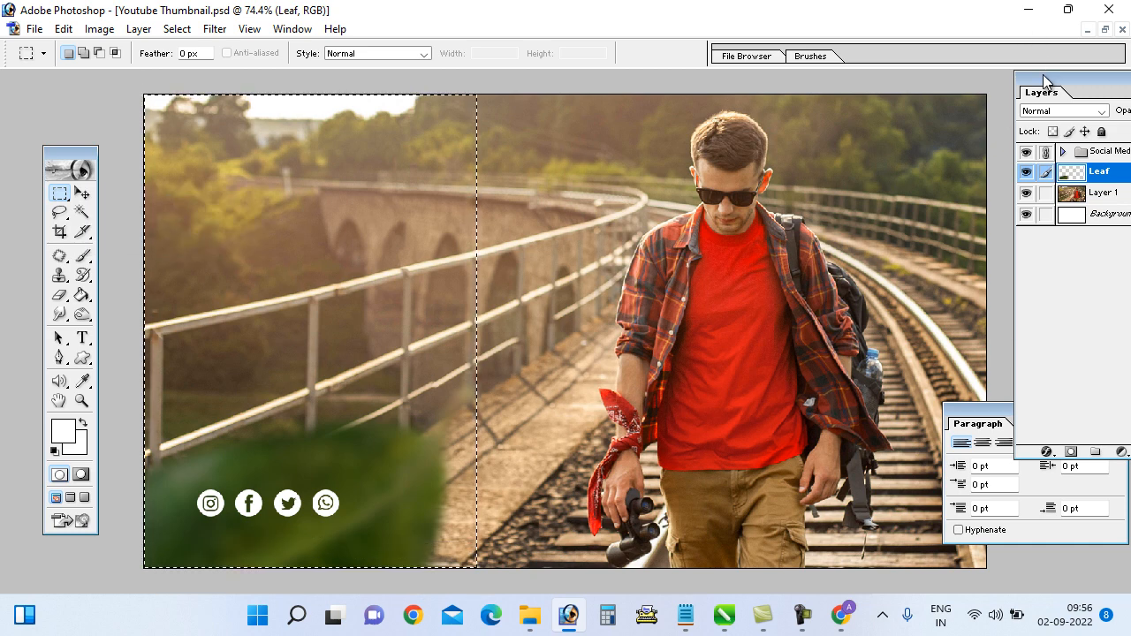
pyautogui.moveTo(1044, 80); pyautogui.dragTo(941, 79)
pyautogui.click(1046, 452)
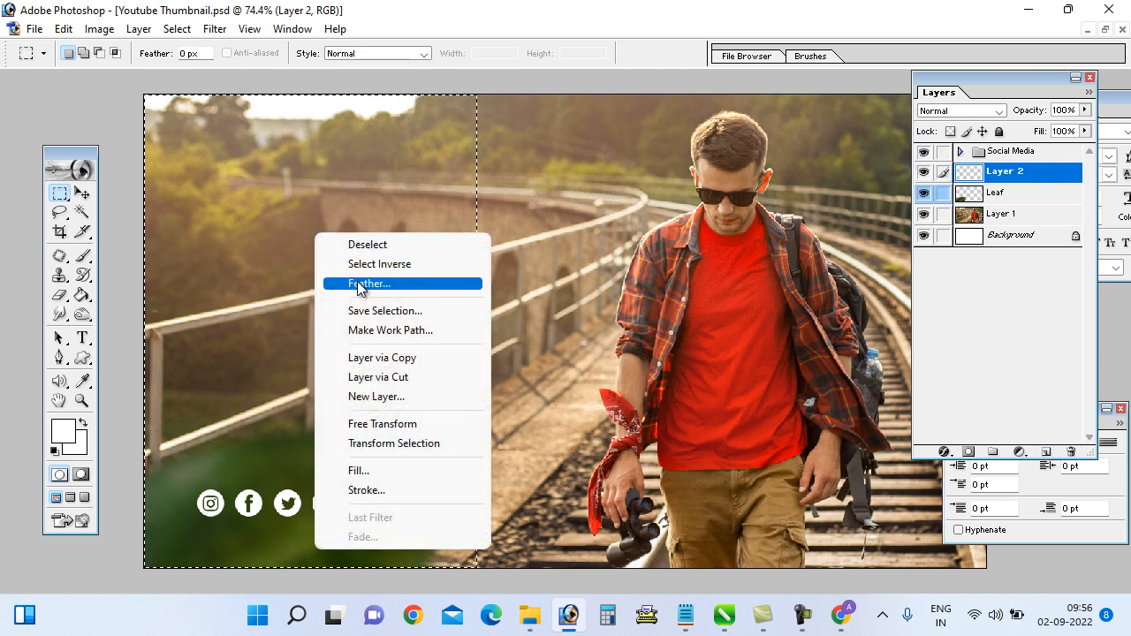
# Step: Feather the selection by 100 pixels, fill it with white (FFFFFF) on Layer 2, and deselect
pyautogui.click(358, 283)
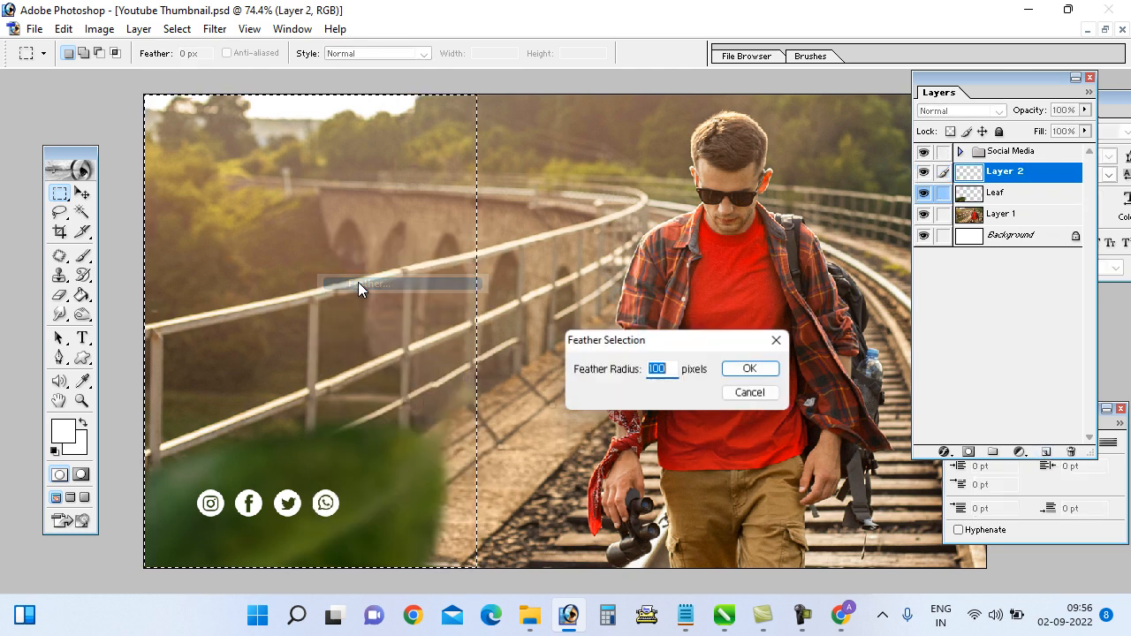
pyautogui.click(745, 396)
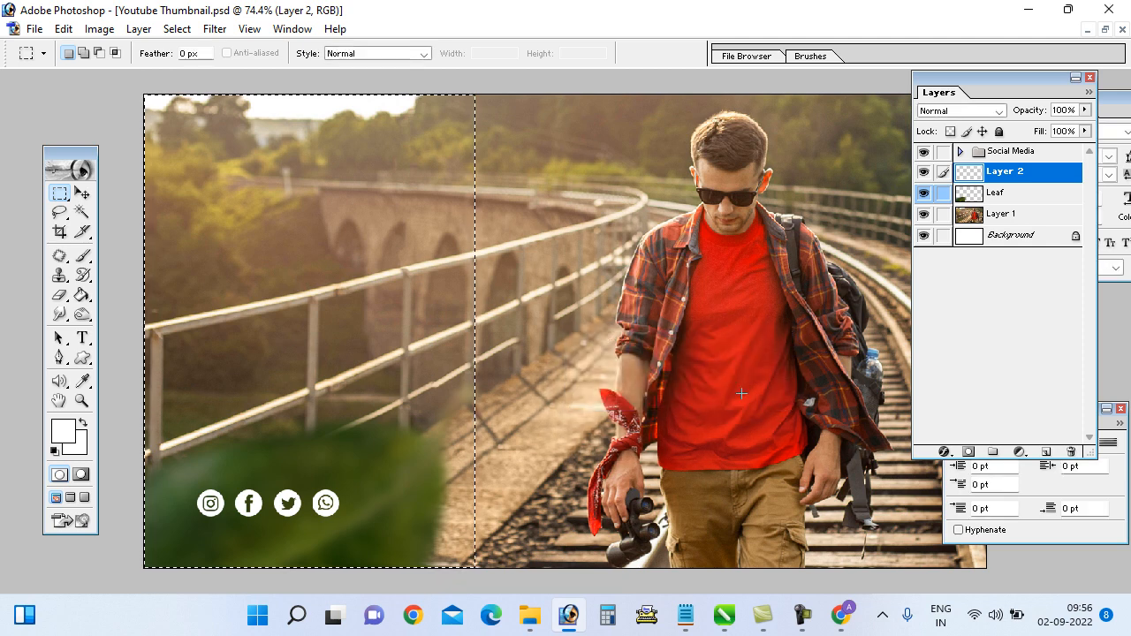
pyautogui.click(62, 431)
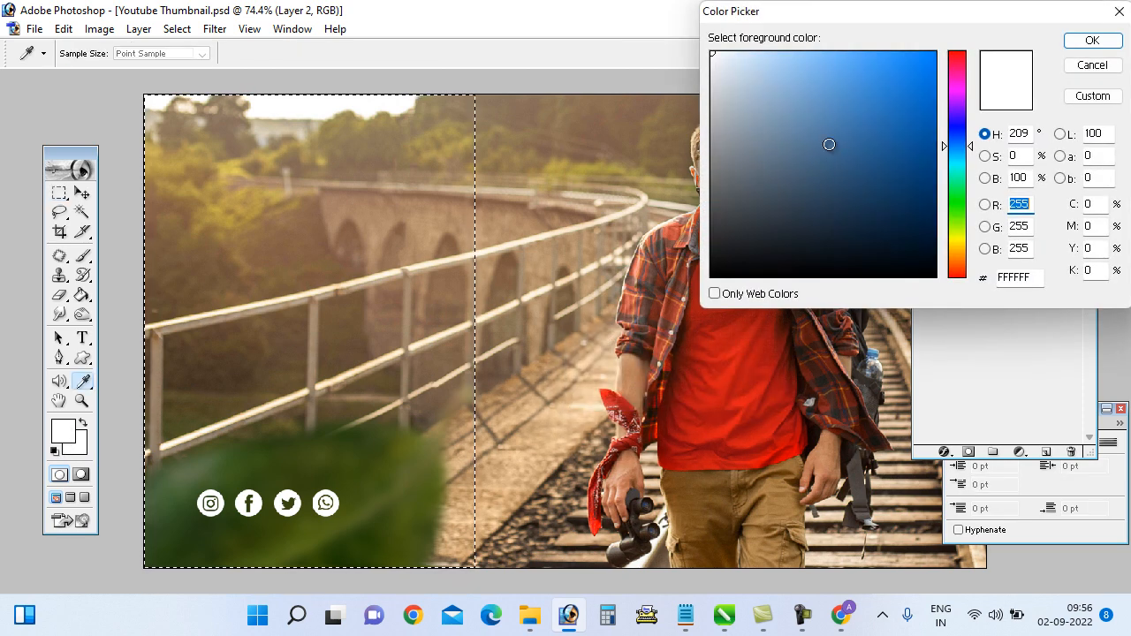
pyautogui.click(1092, 41)
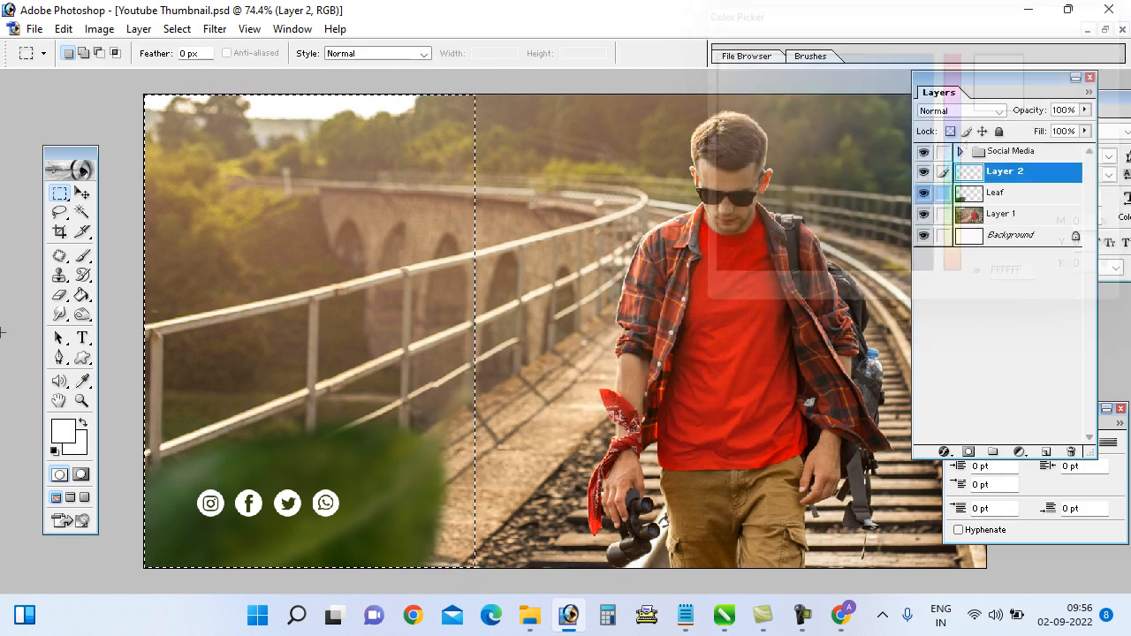
pyautogui.click(82, 299)
pyautogui.click(298, 283)
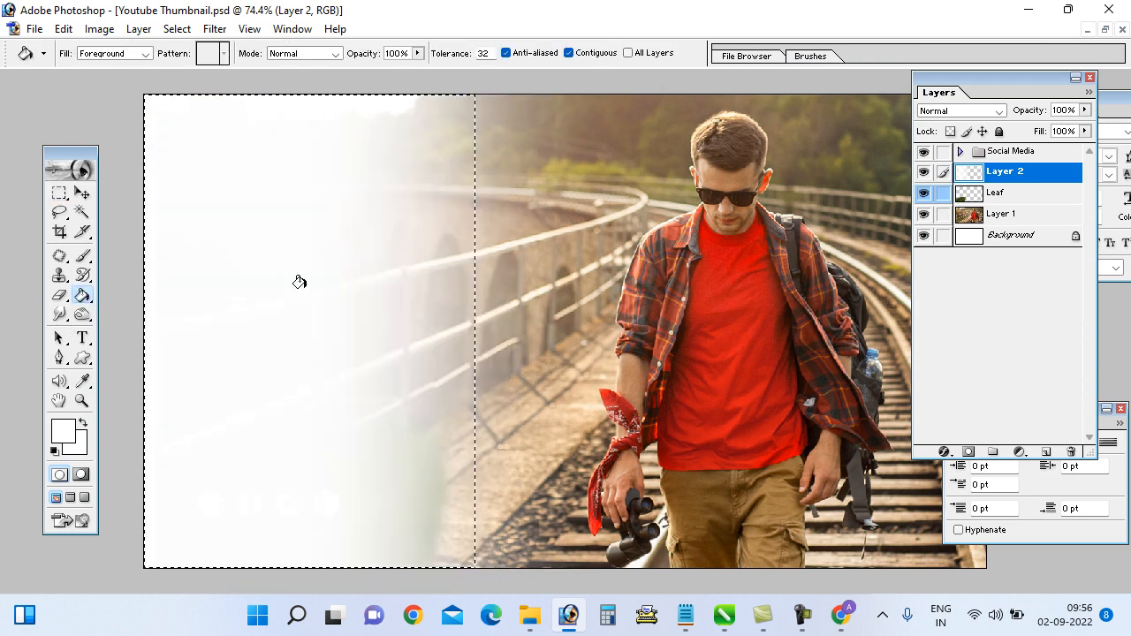
pyautogui.click(300, 282)
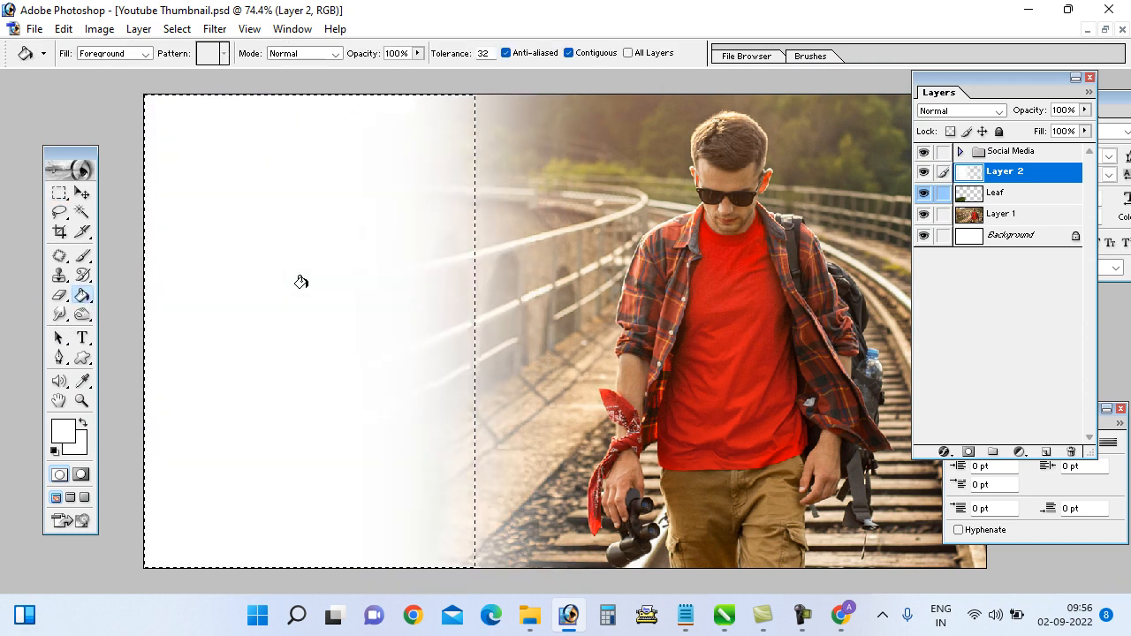
pyautogui.hotkey('ctrl', 'd')
# Step: Move Layer 2 below the Leaf layer and keep Layer 2 selected
pyautogui.press('v')
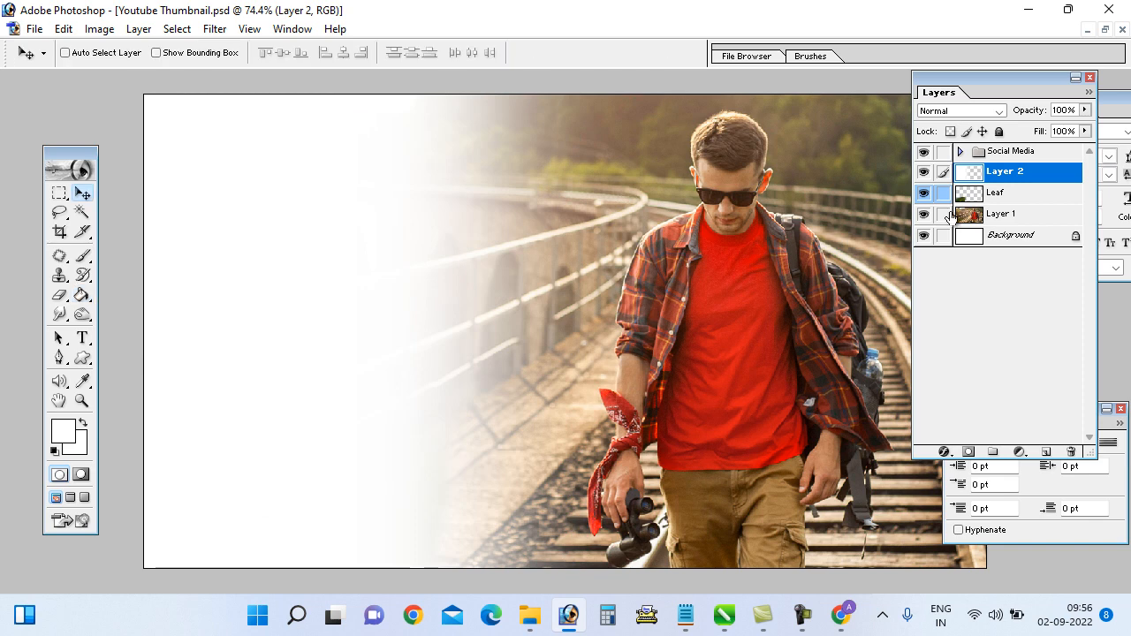
pyautogui.moveTo(1037, 181); pyautogui.dragTo(1038, 208)
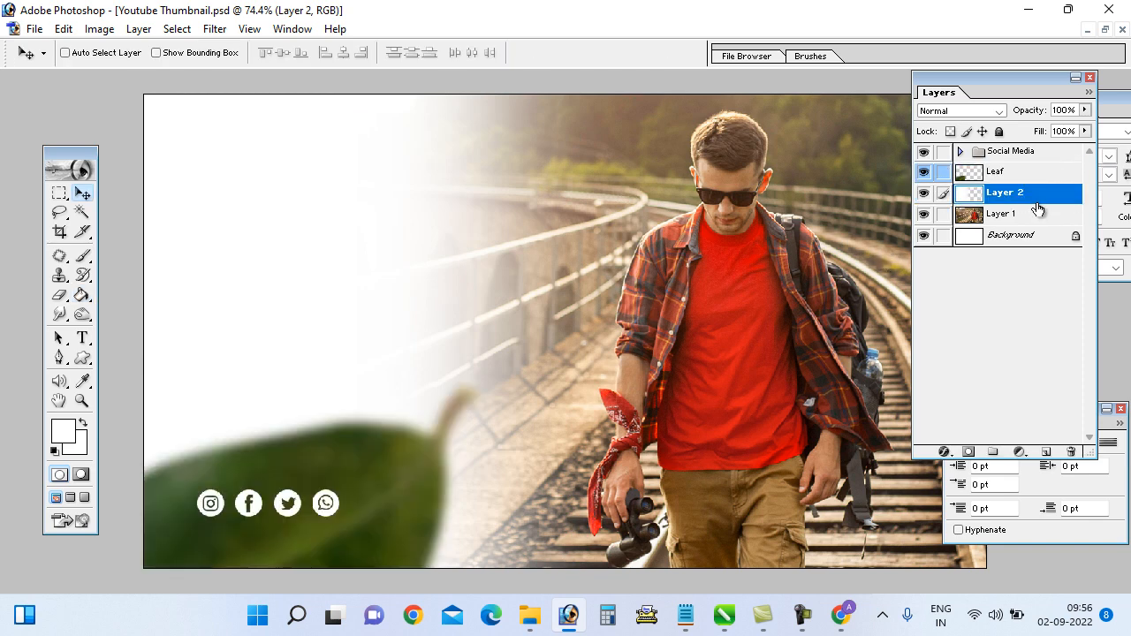
pyautogui.rightClick(292, 237)
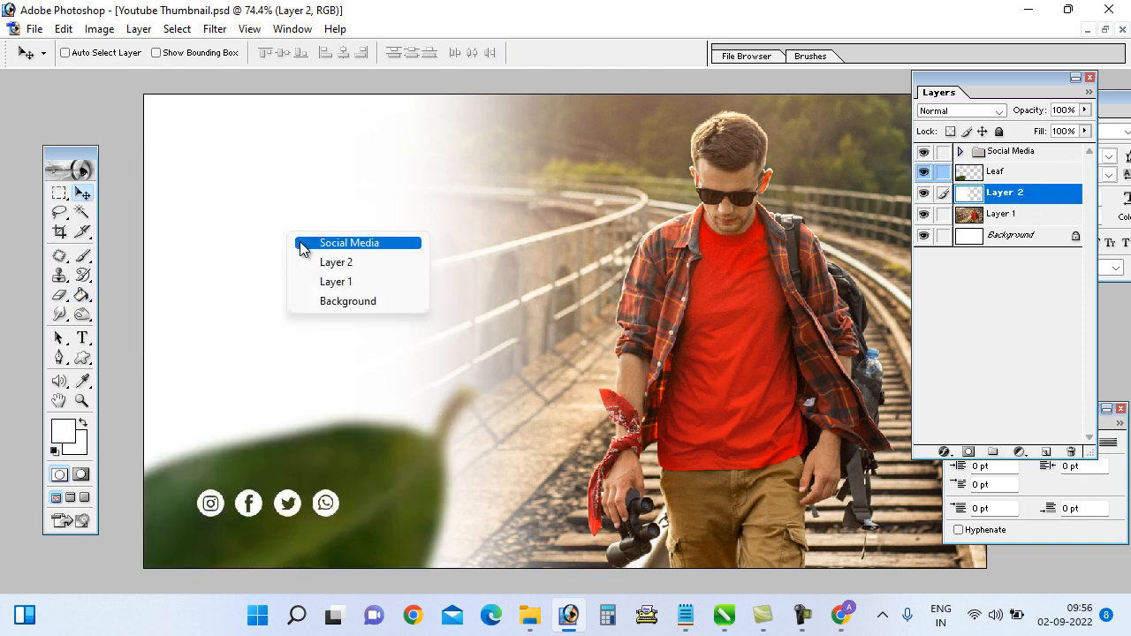
pyautogui.click(318, 266)
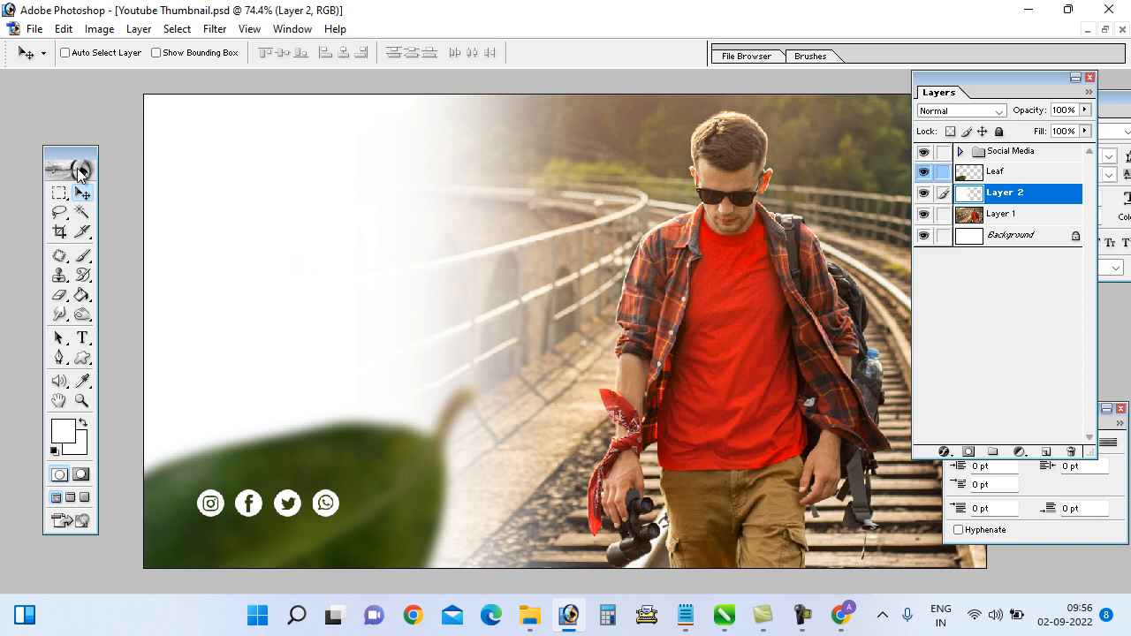
# Step: Erase the white fill along the canvas's upper edge with a soft 300-pixel eraser
pyautogui.click(60, 294)
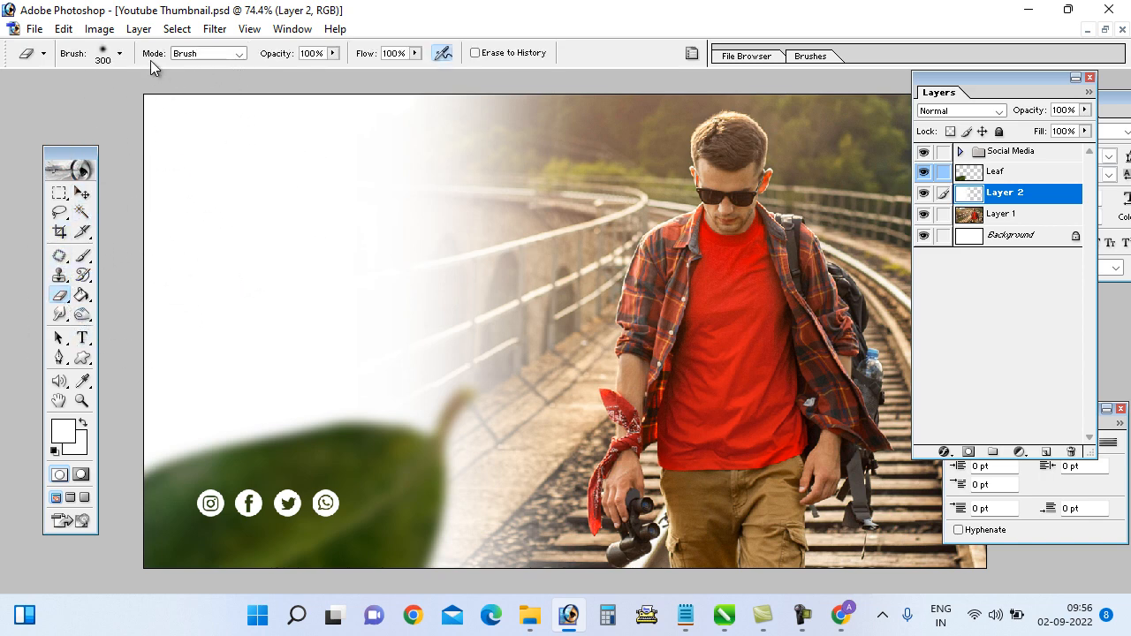
pyautogui.moveTo(197, 100)
pyautogui.mouseDown()
pyautogui.moveTo(380, 91)
pyautogui.moveTo(561, 110)
pyautogui.moveTo(586, 133)
pyautogui.mouseUp()
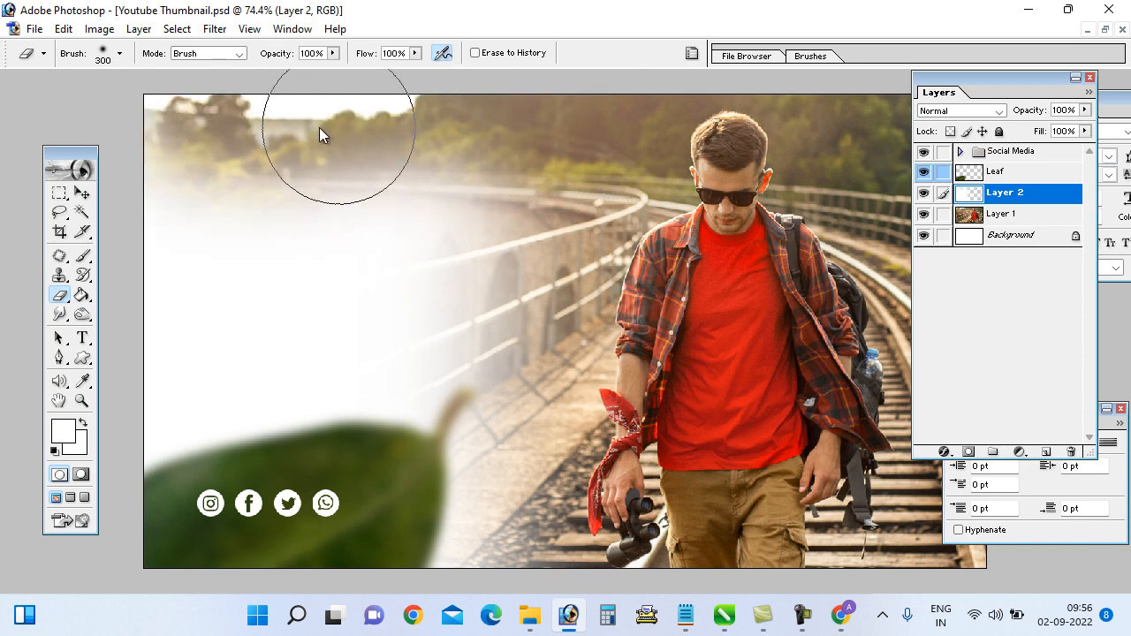
pyautogui.hotkey('ctrl', '-')
pyautogui.hotkey('ctrl', '-')
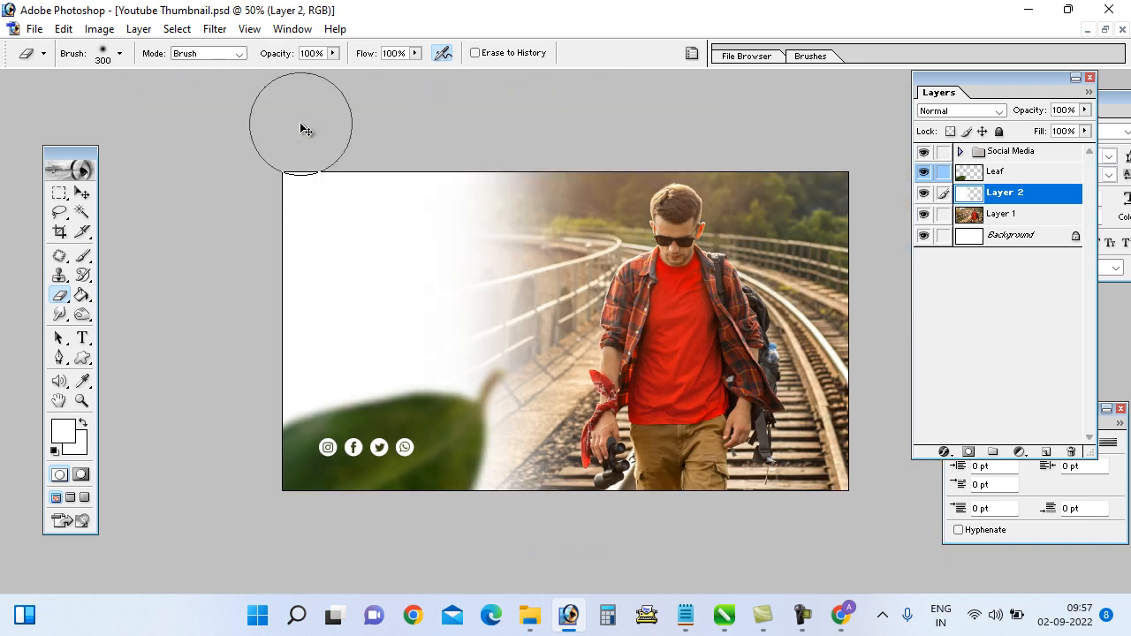
pyautogui.moveTo(570, 186)
pyautogui.mouseDown()
pyautogui.moveTo(319, 122)
pyautogui.moveTo(234, 121)
pyautogui.moveTo(608, 144)
pyautogui.mouseUp()
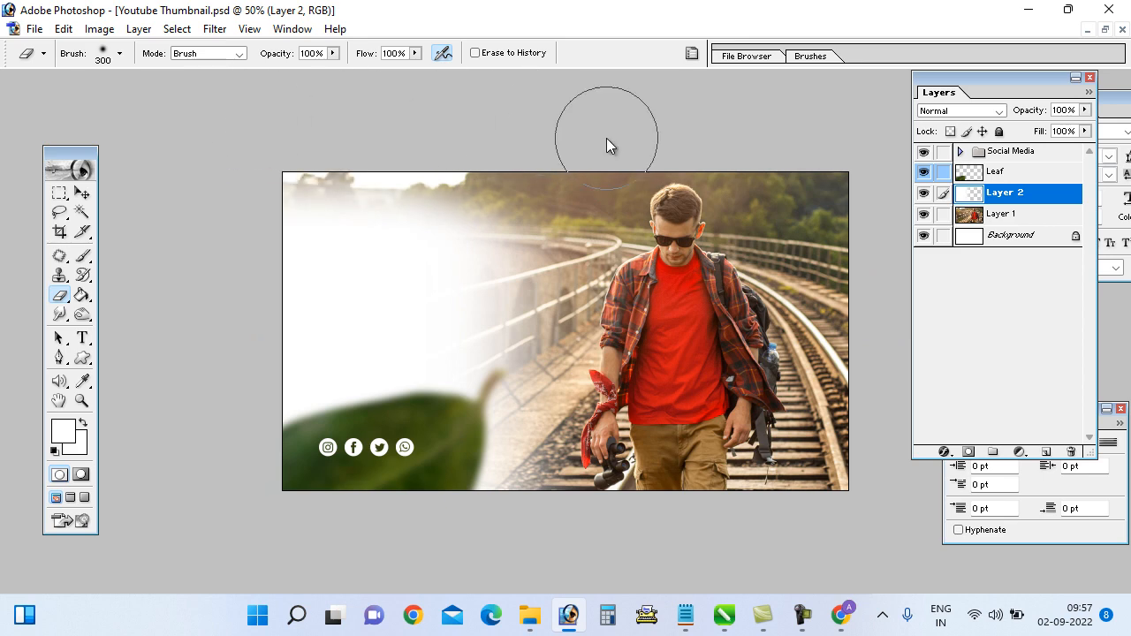
pyautogui.click(33, 29)
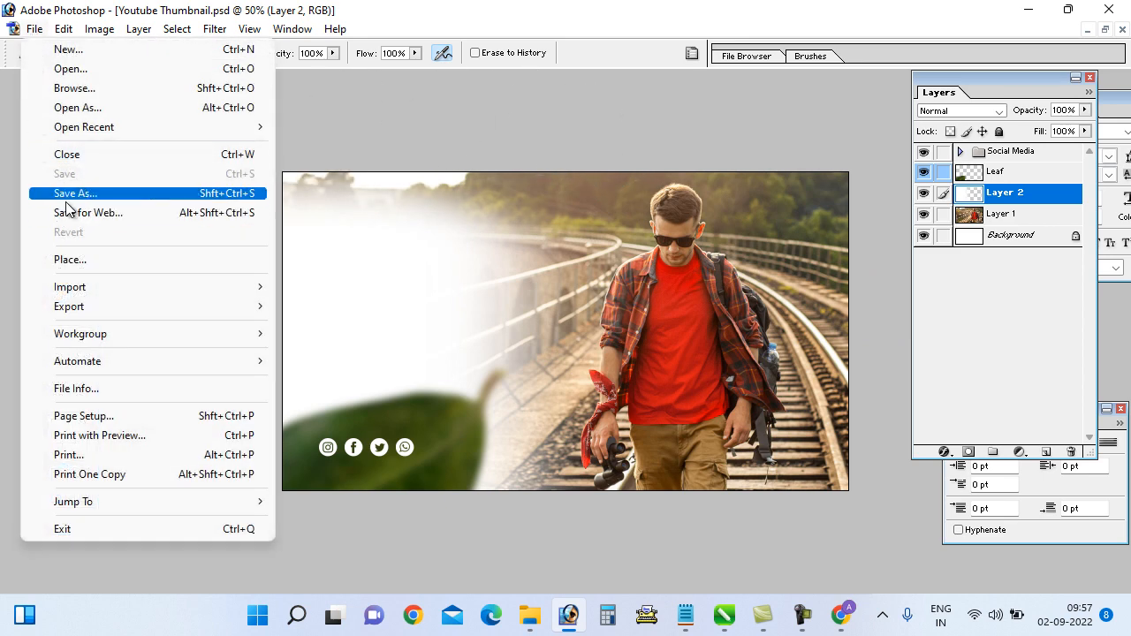
pyautogui.click(64, 193)
pyautogui.click(380, 159)
pyautogui.click(680, 357)
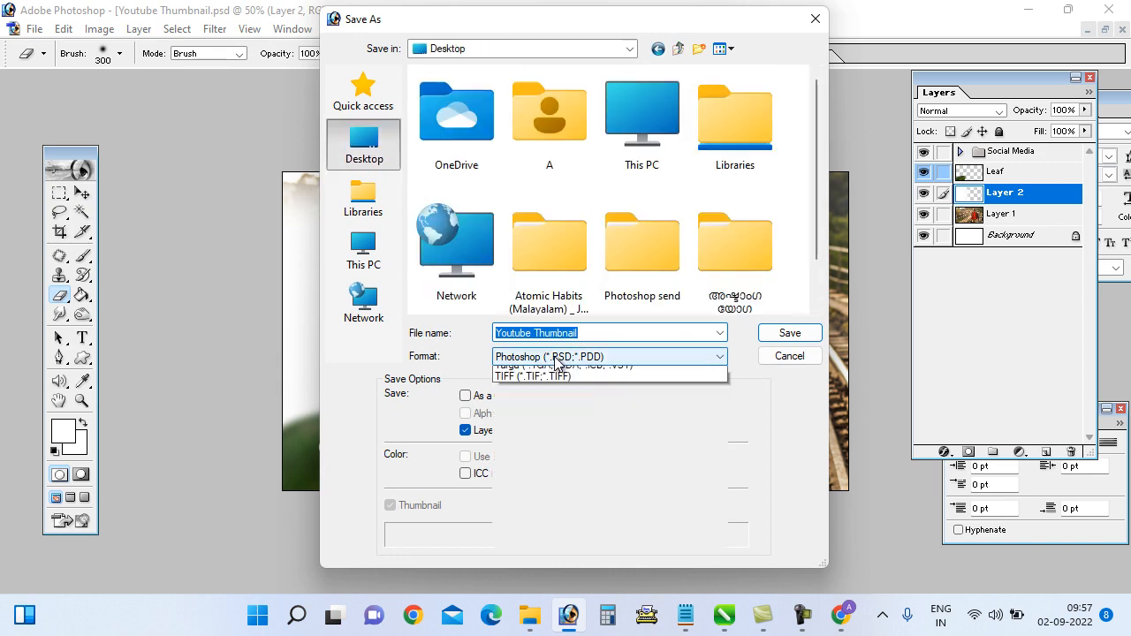
pyautogui.click(522, 545)
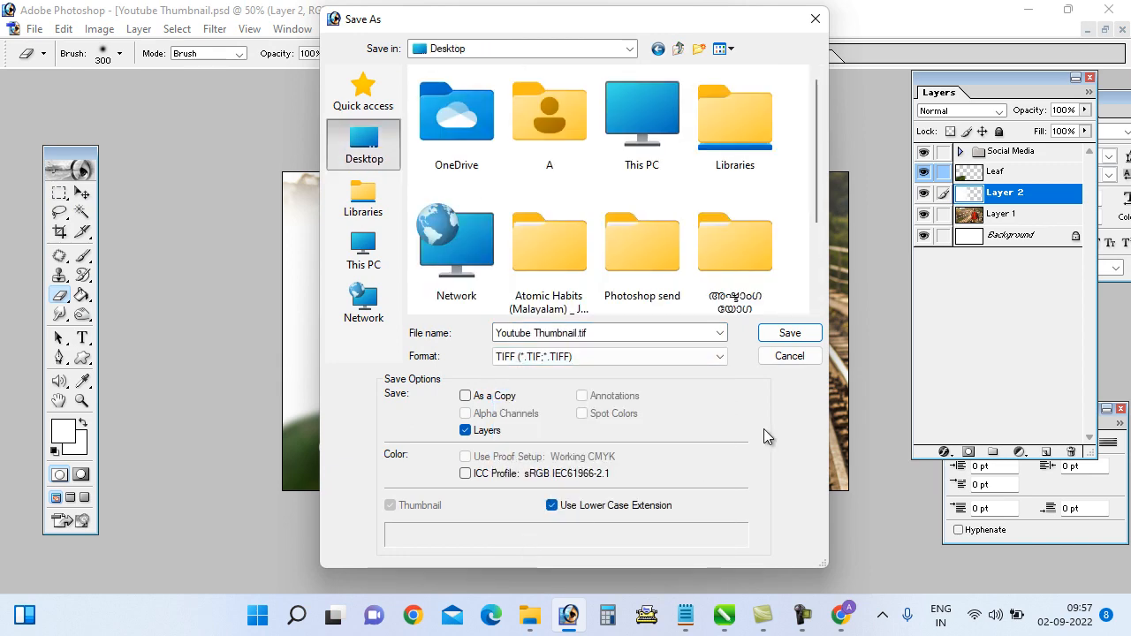
pyautogui.click(769, 360)
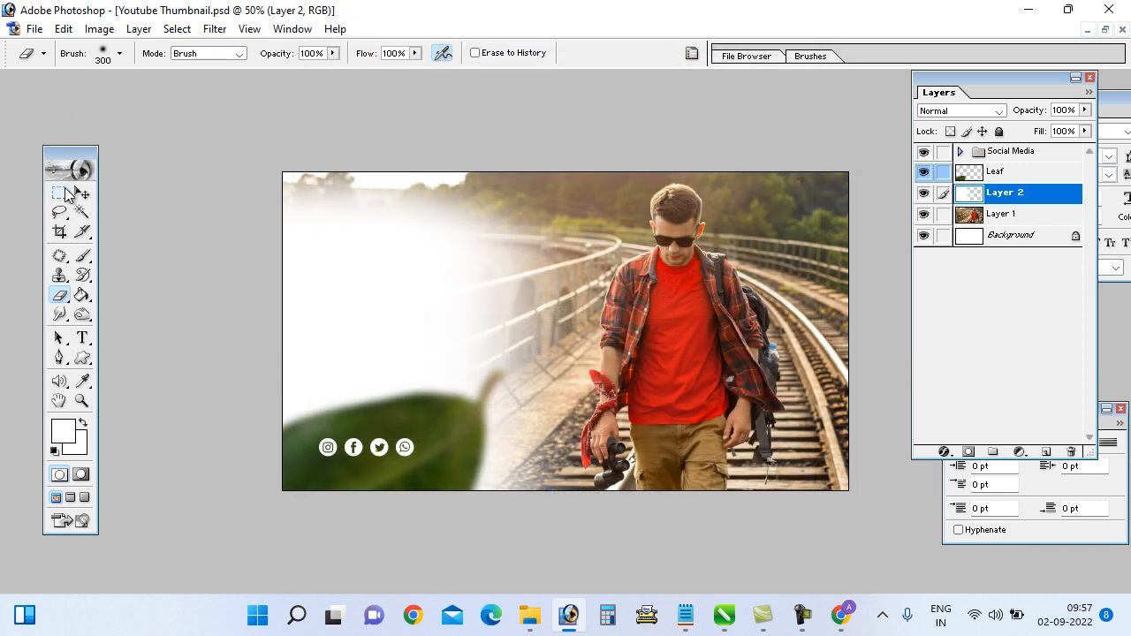
# Step: Make Leaf the active layer and unlink the Social Media group from it
pyautogui.click(78, 193)
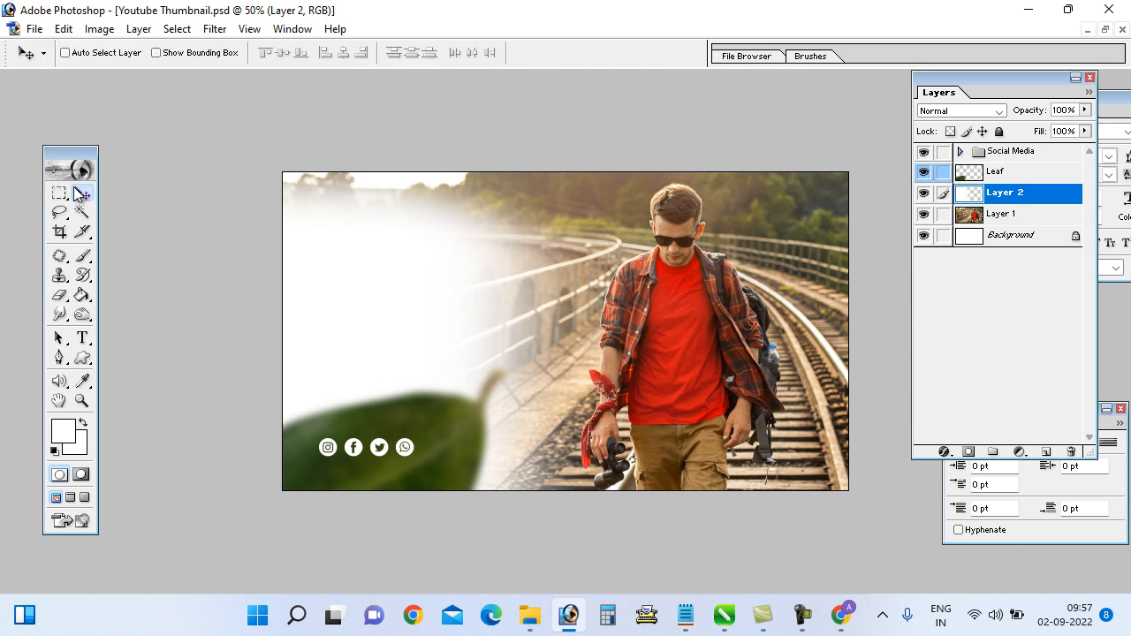
pyautogui.rightClick(456, 433)
pyautogui.click(461, 432)
pyautogui.moveTo(804, 624)
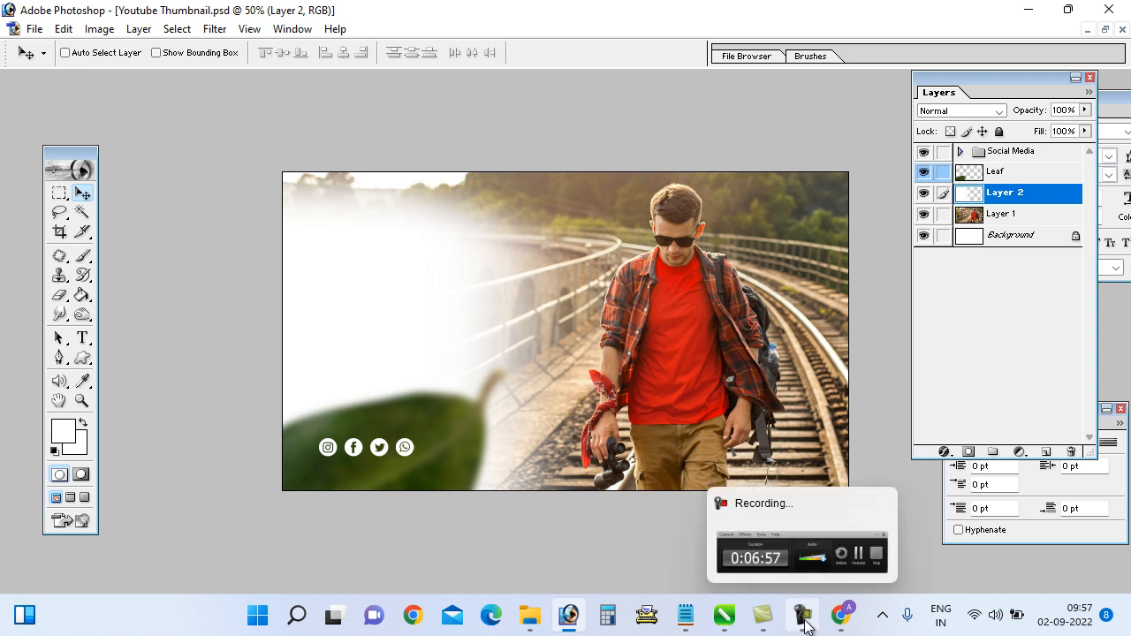
pyautogui.click(1014, 174)
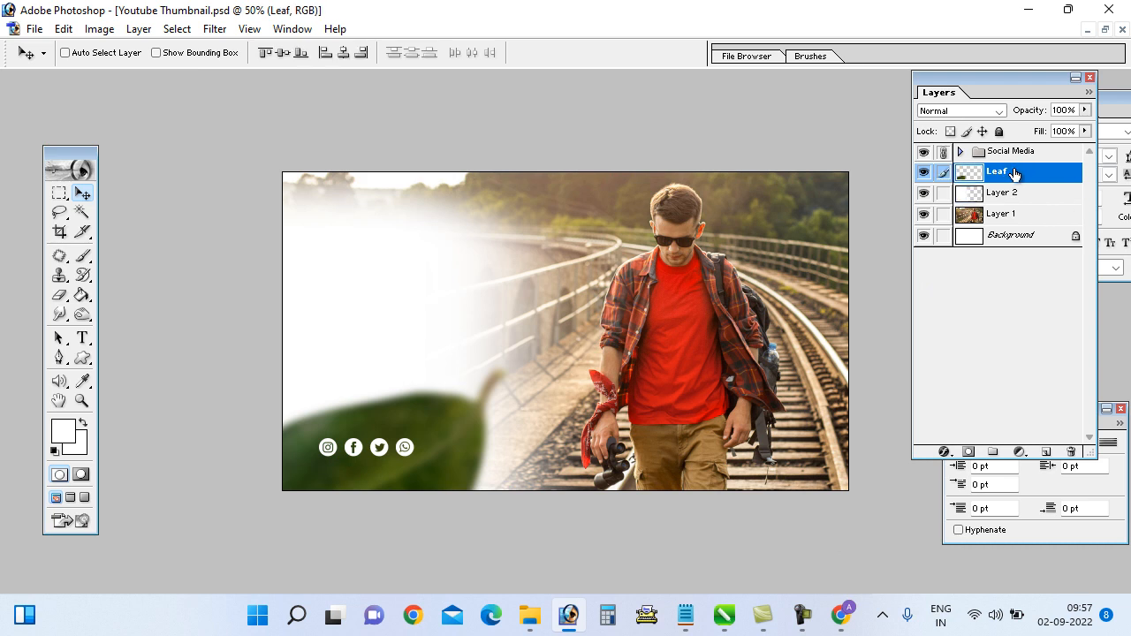
pyautogui.click(943, 154)
# Step: Duplicate the Leaf layer and move the copy over the man's head in the upper part of the canvas
pyautogui.moveTo(431, 460); pyautogui.dragTo(1072, 226)
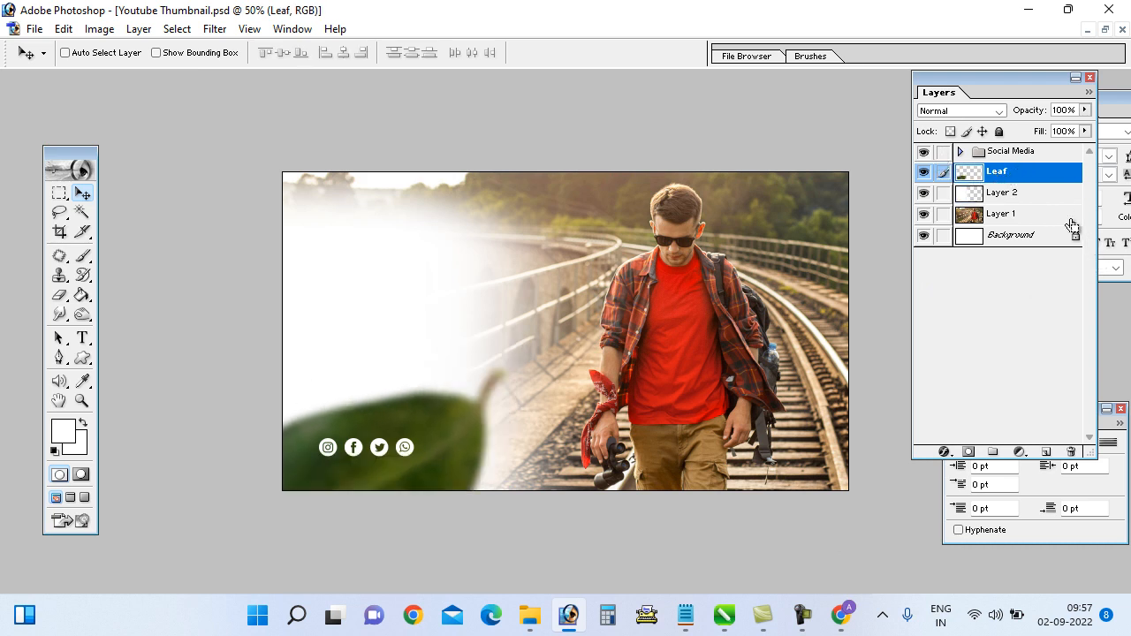
pyautogui.moveTo(1034, 180); pyautogui.dragTo(1045, 451)
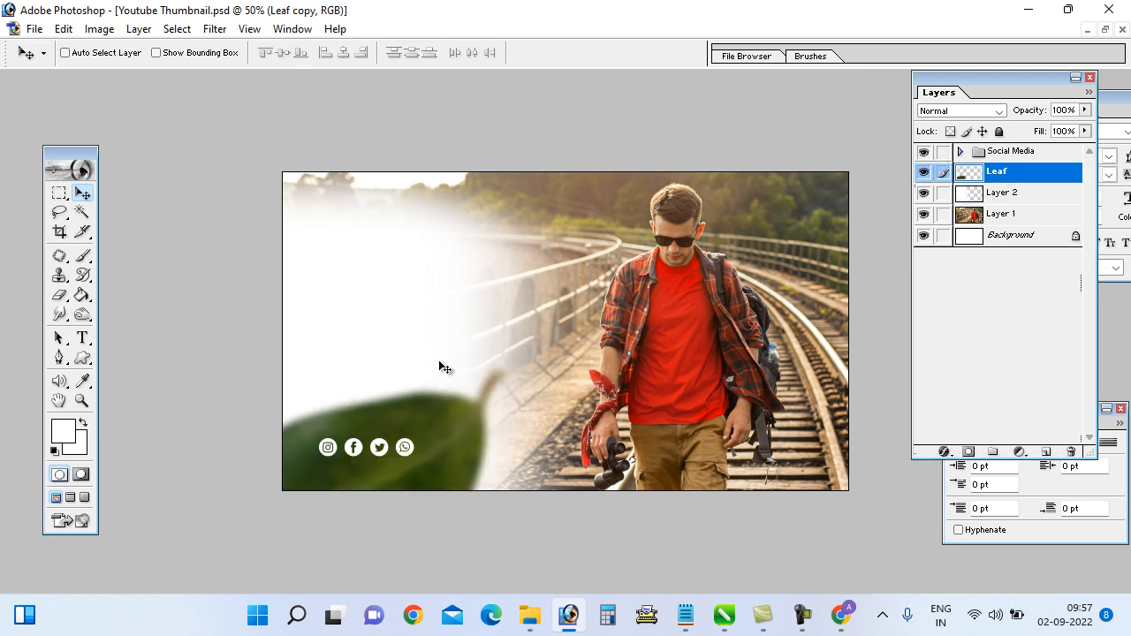
pyautogui.moveTo(439, 428); pyautogui.dragTo(745, 217)
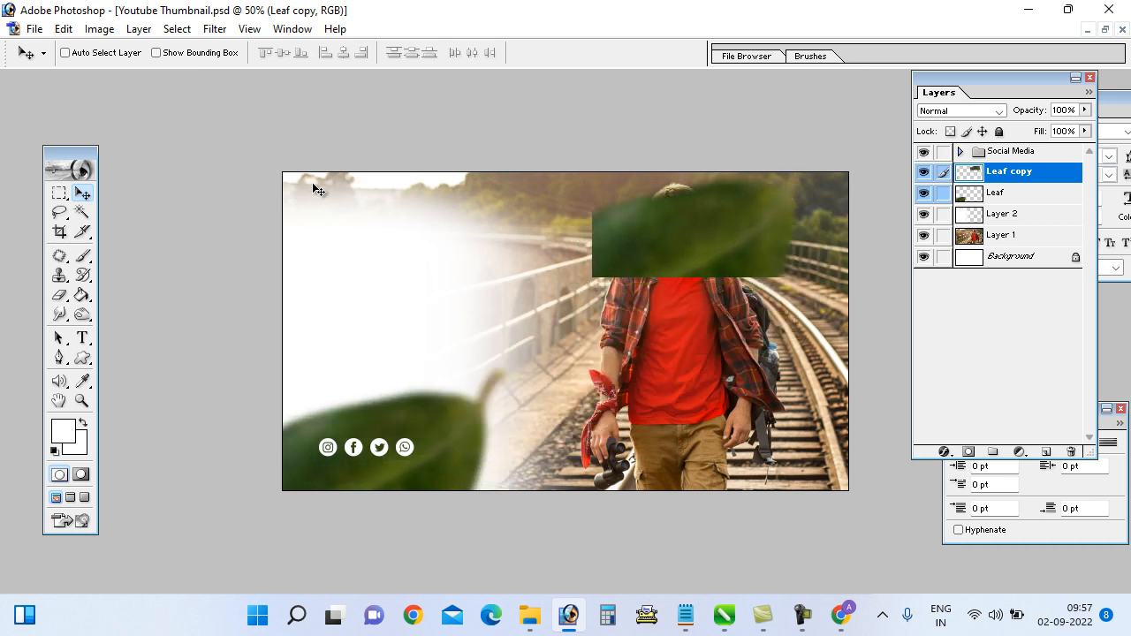
pyautogui.hotkey('ctrl', 't')
pyautogui.rightClick(683, 247)
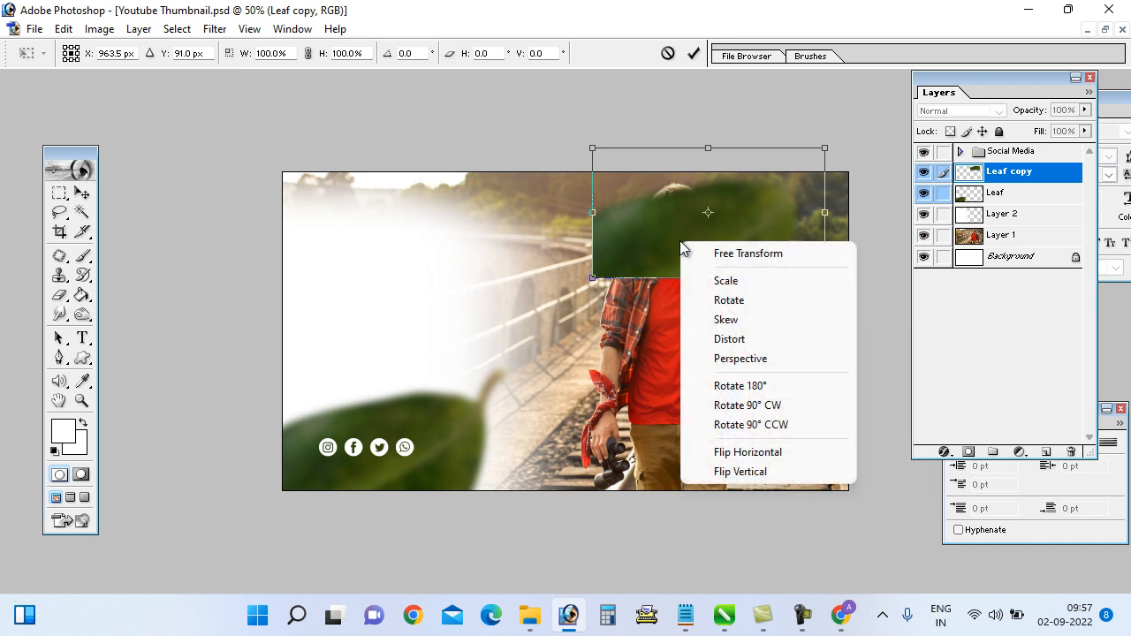
pyautogui.click(758, 386)
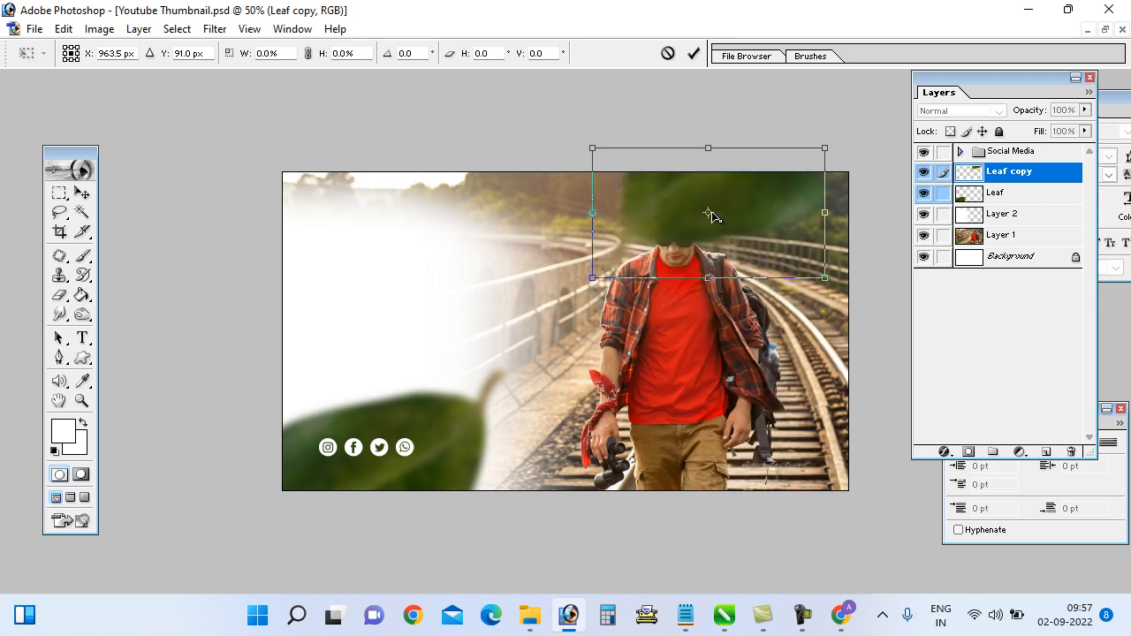
pyautogui.moveTo(721, 302); pyautogui.dragTo(576, 231)
pyautogui.moveTo(753, 340); pyautogui.dragTo(756, 258)
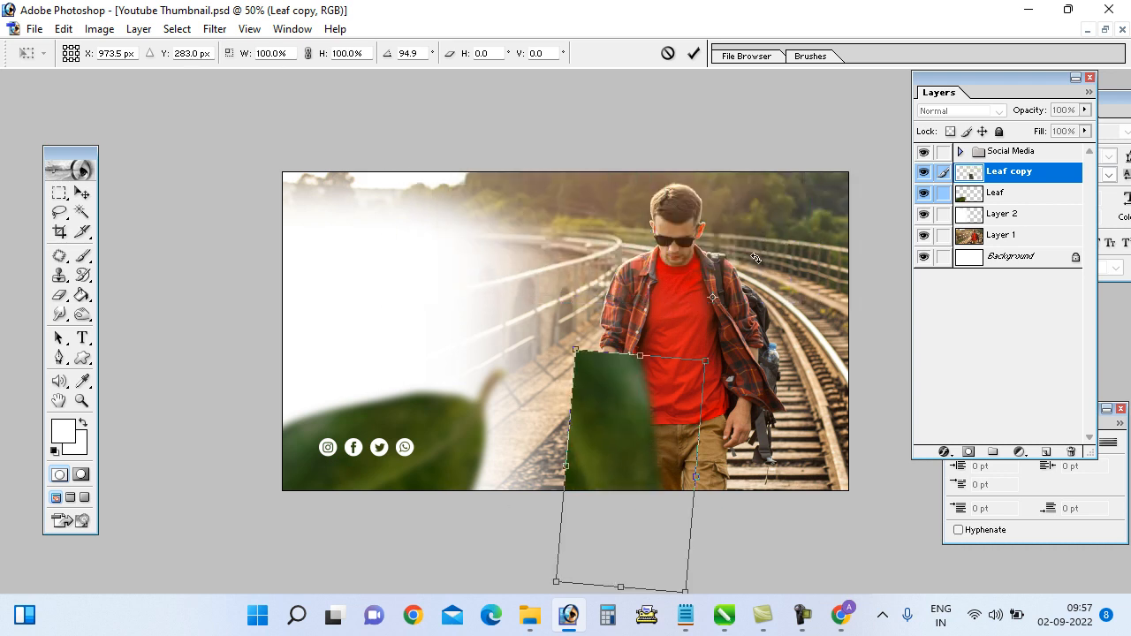
pyautogui.press('Escape')
# Step: Rotate the leaf copy to 165.7° and place it at the canvas's upper edge, just left of the man's head
pyautogui.hotkey('ctrl', 't')
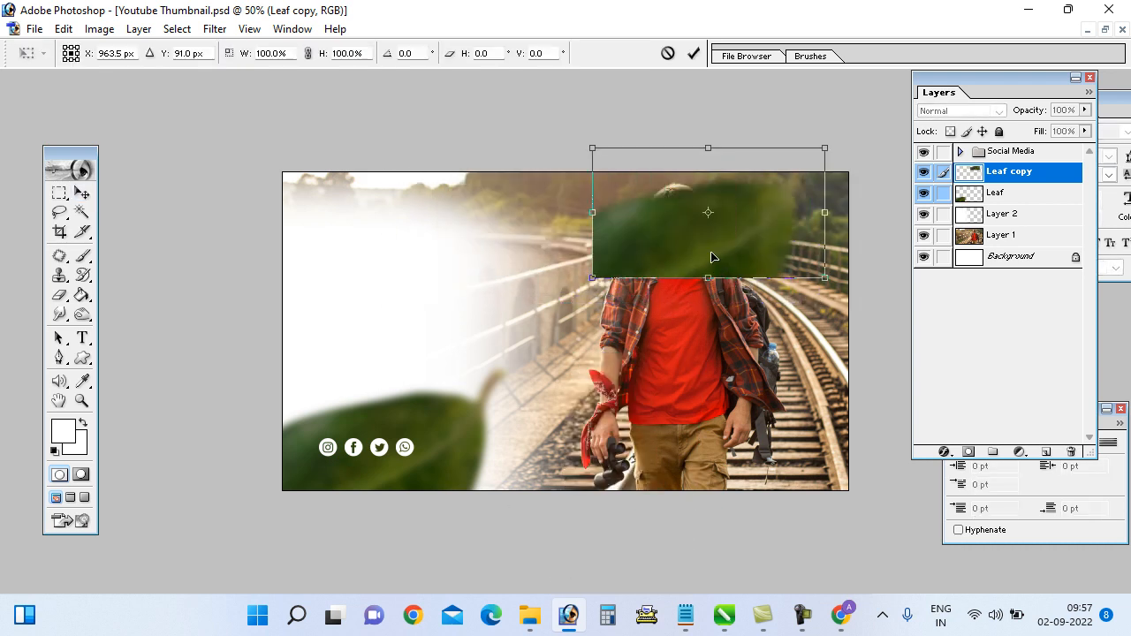
pyautogui.rightClick(713, 252)
pyautogui.click(760, 400)
pyautogui.moveTo(719, 253); pyautogui.dragTo(546, 267)
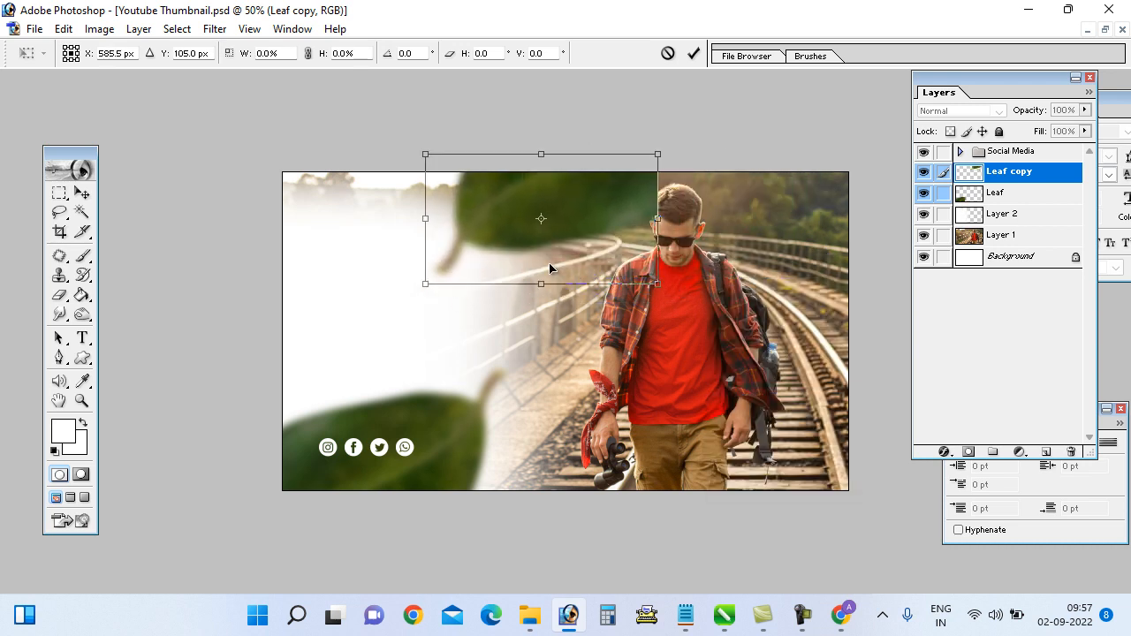
pyautogui.moveTo(628, 287); pyautogui.dragTo(612, 232)
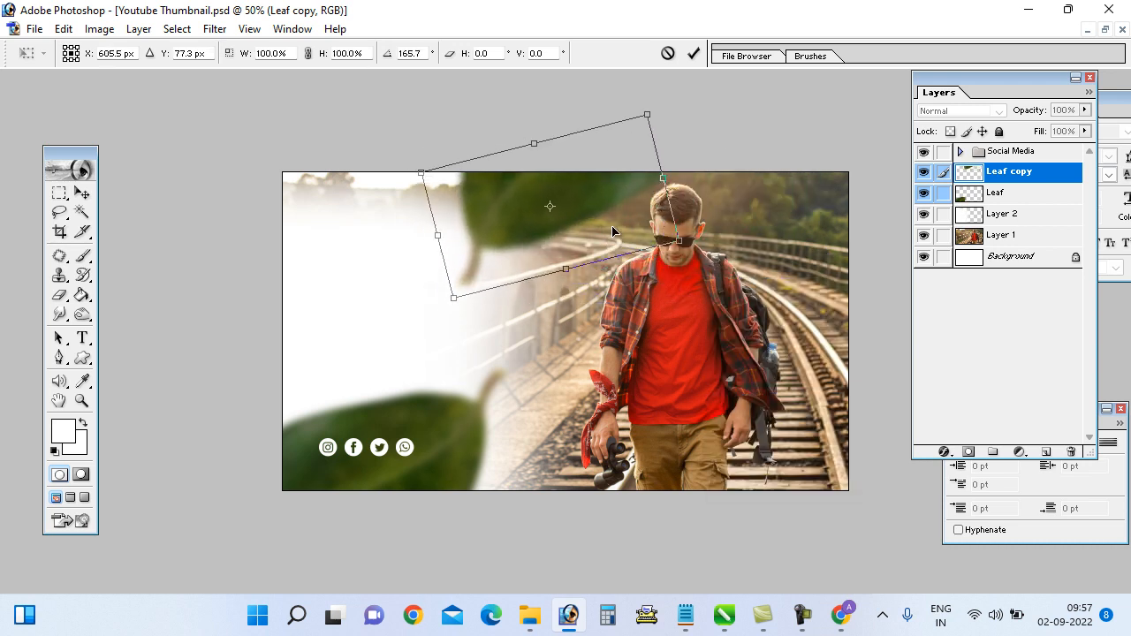
pyautogui.press('Return')
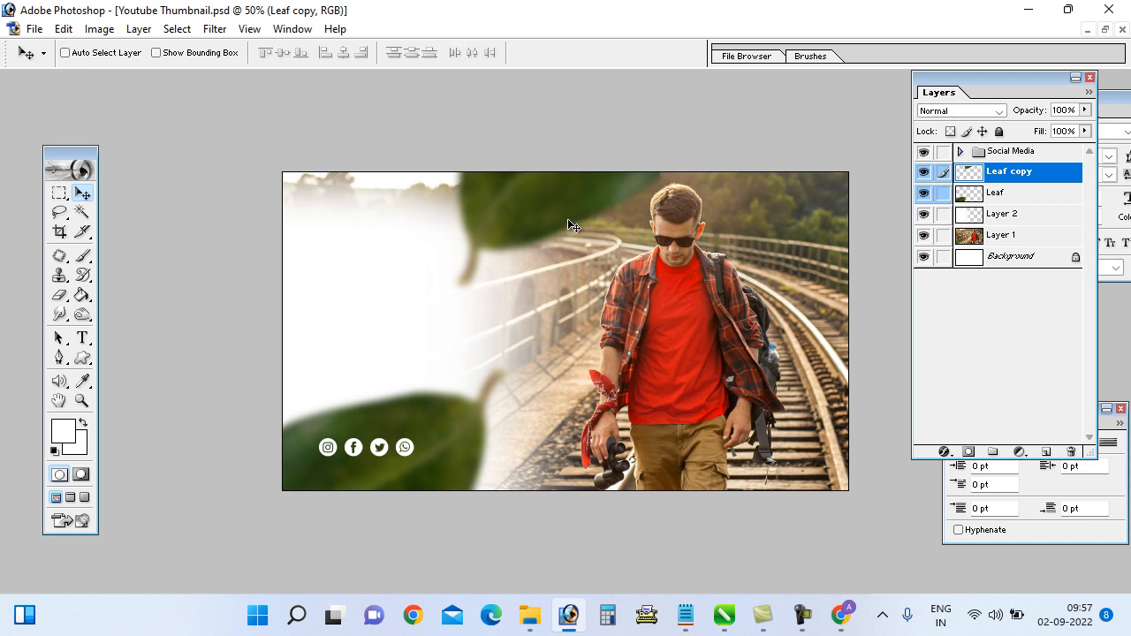
# Step: Move the leaf copy slightly higher and closer to the man, and shift the Layer 1 photo slightly to the right
pyautogui.moveTo(581, 221); pyautogui.dragTo(598, 205)
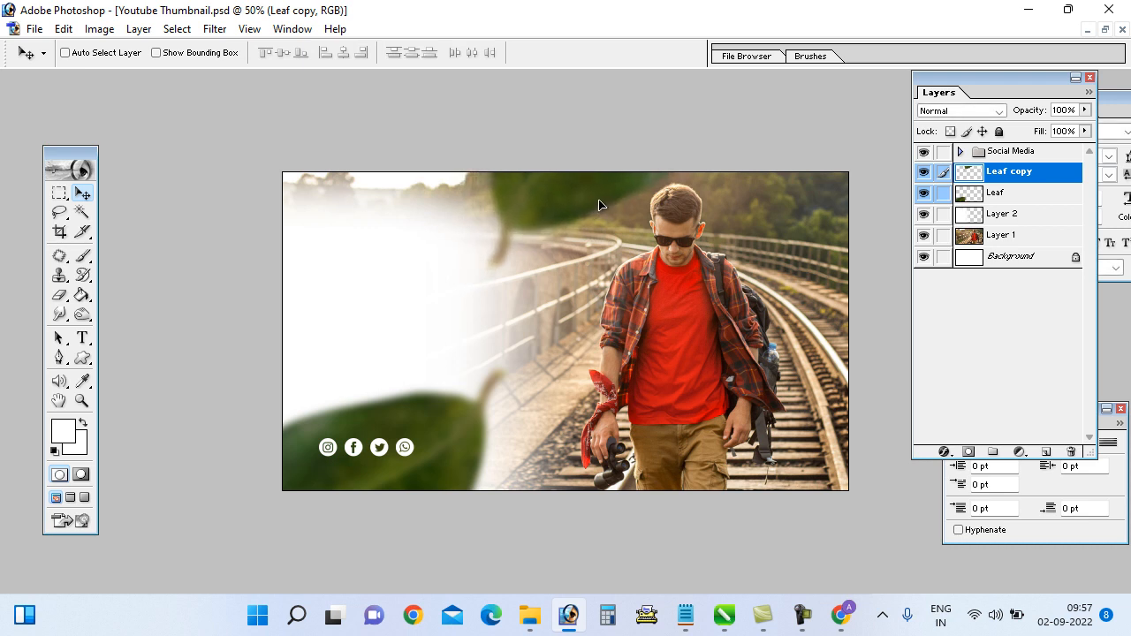
pyautogui.rightClick(716, 332)
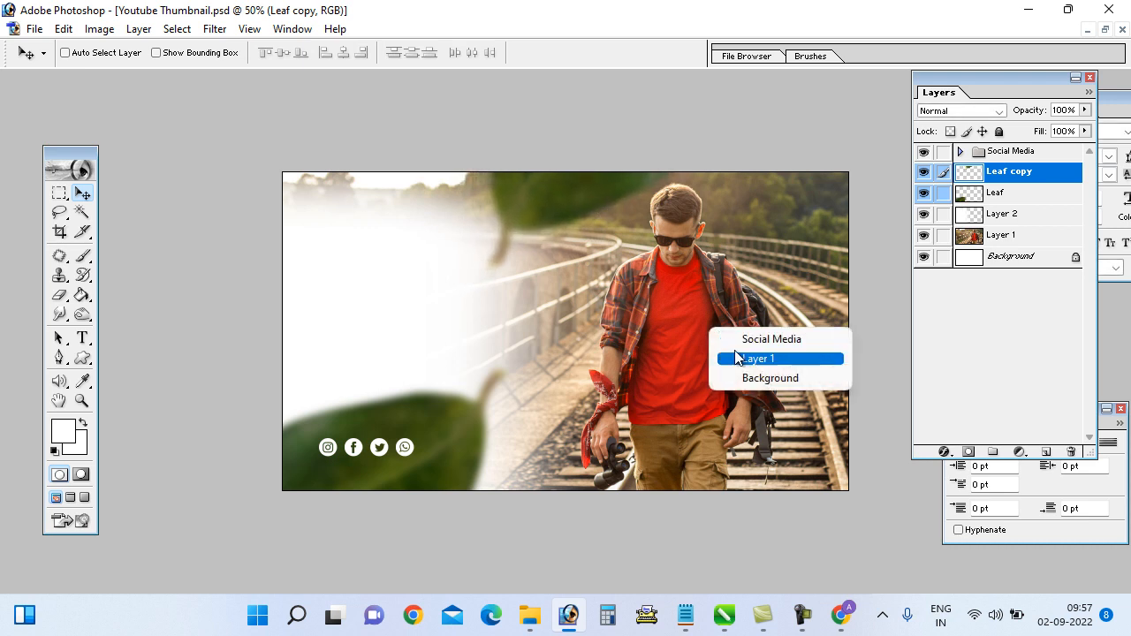
pyautogui.click(772, 340)
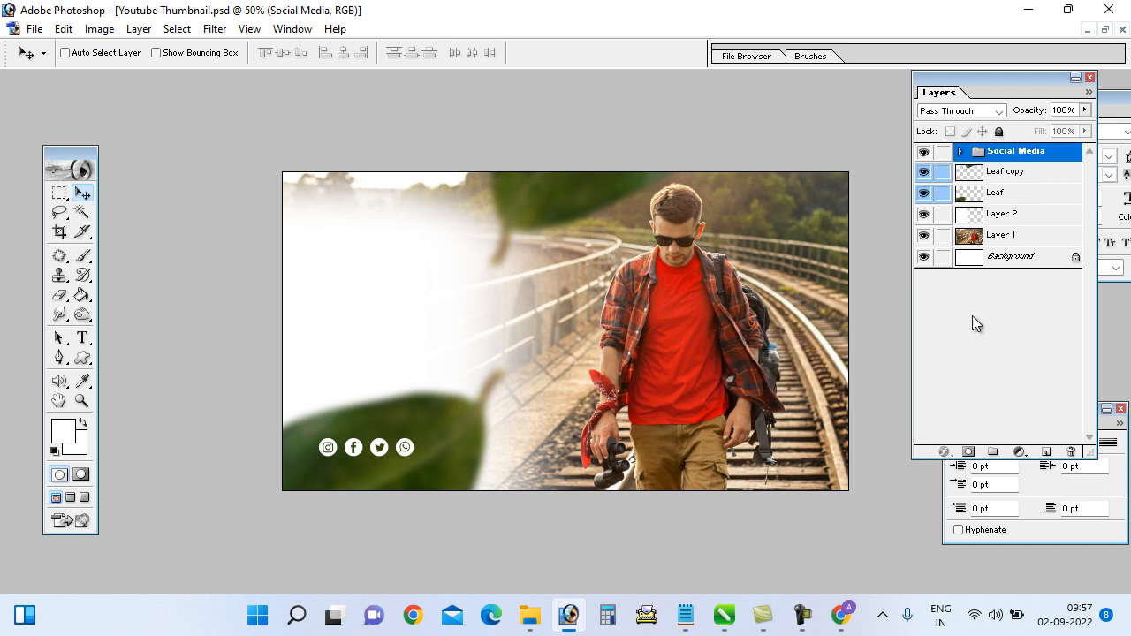
pyautogui.click(1010, 236)
pyautogui.hotkey('ctrl', 't')
pyautogui.moveTo(762, 319); pyautogui.dragTo(772, 321)
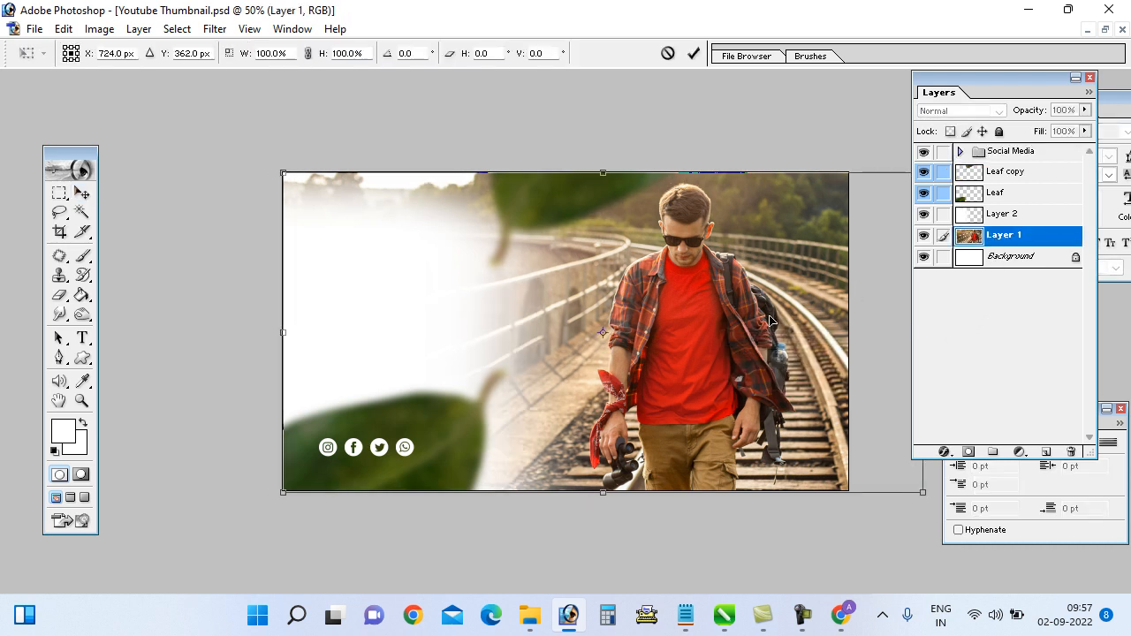
pyautogui.press('Return')
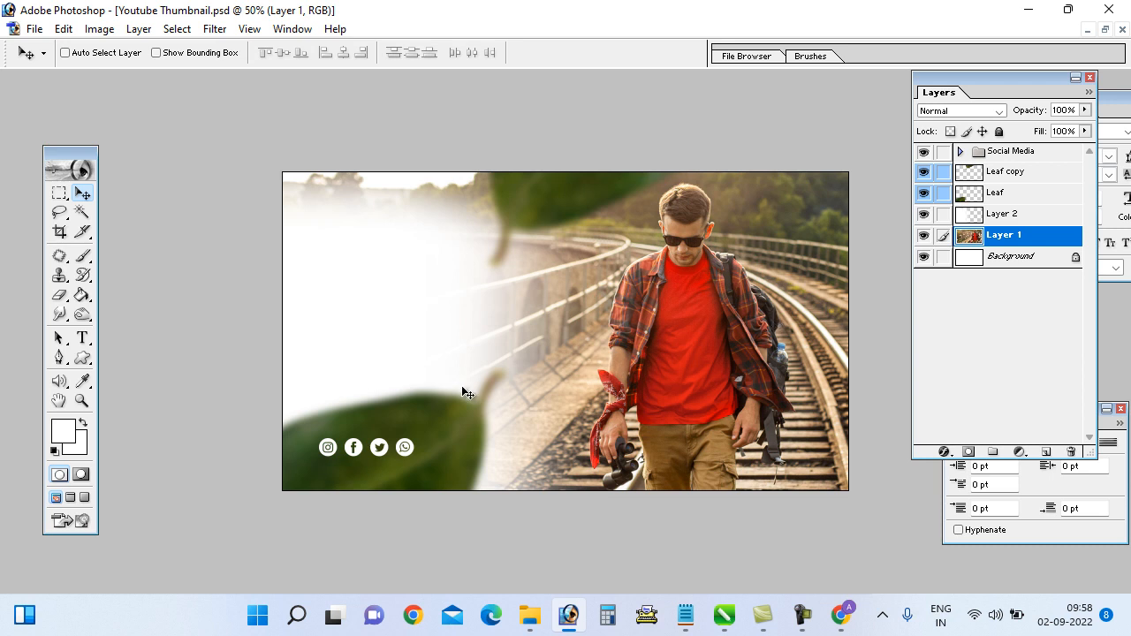
# Step: Link the Social Media group to the Leaf layer and nudge both slightly down toward the canvas's lower edge
pyautogui.rightClick(449, 428)
pyautogui.click(478, 452)
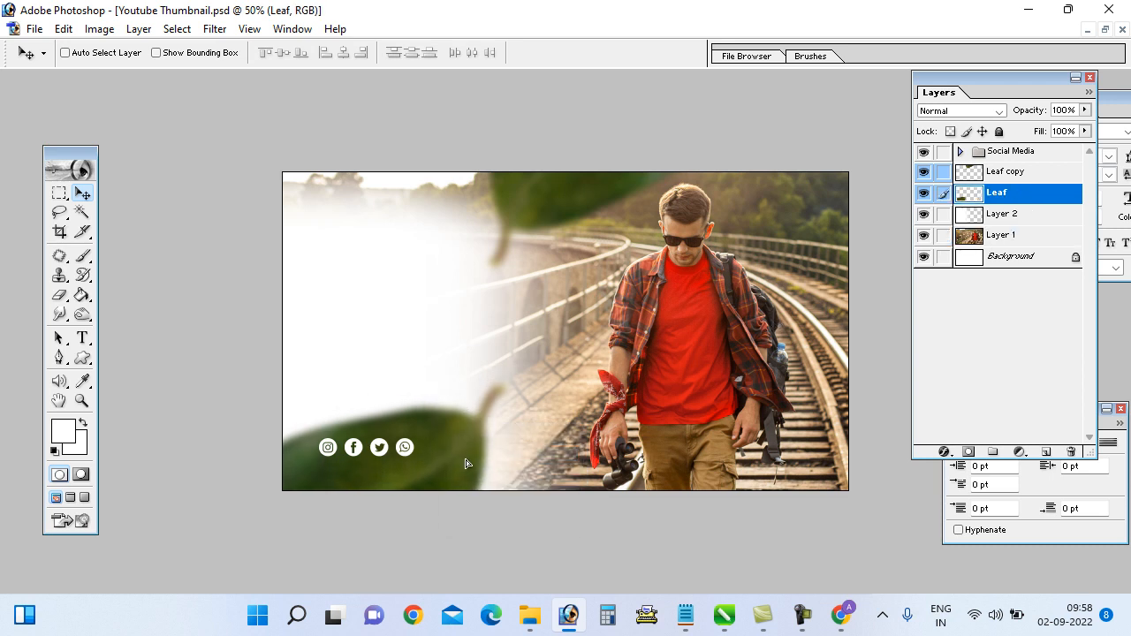
pyautogui.moveTo(467, 464); pyautogui.dragTo(471, 453)
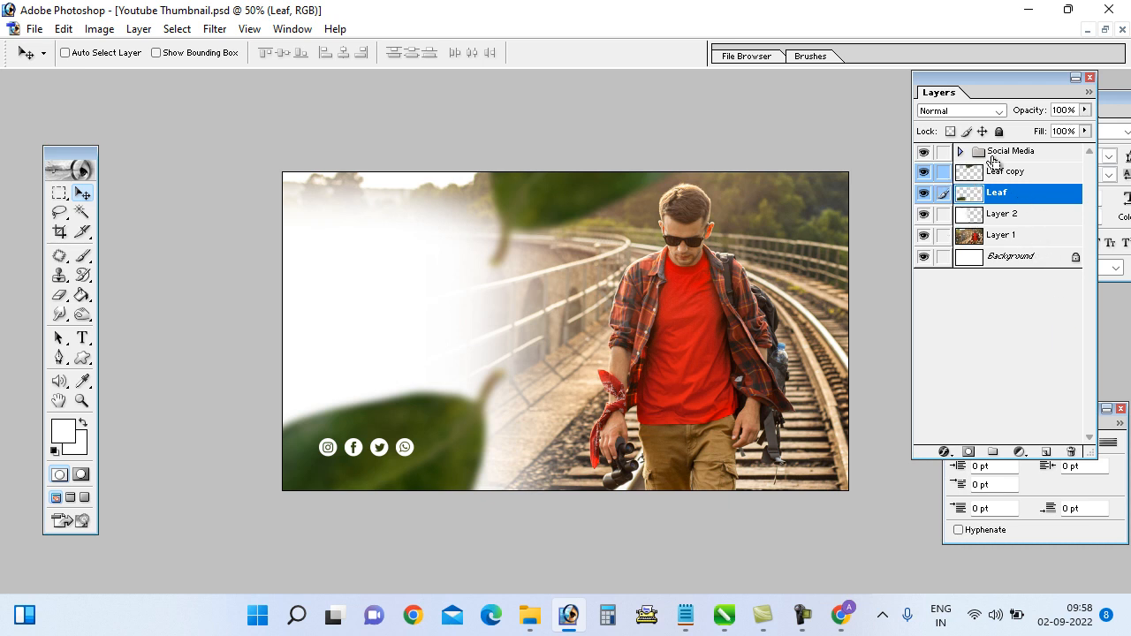
pyautogui.click(943, 152)
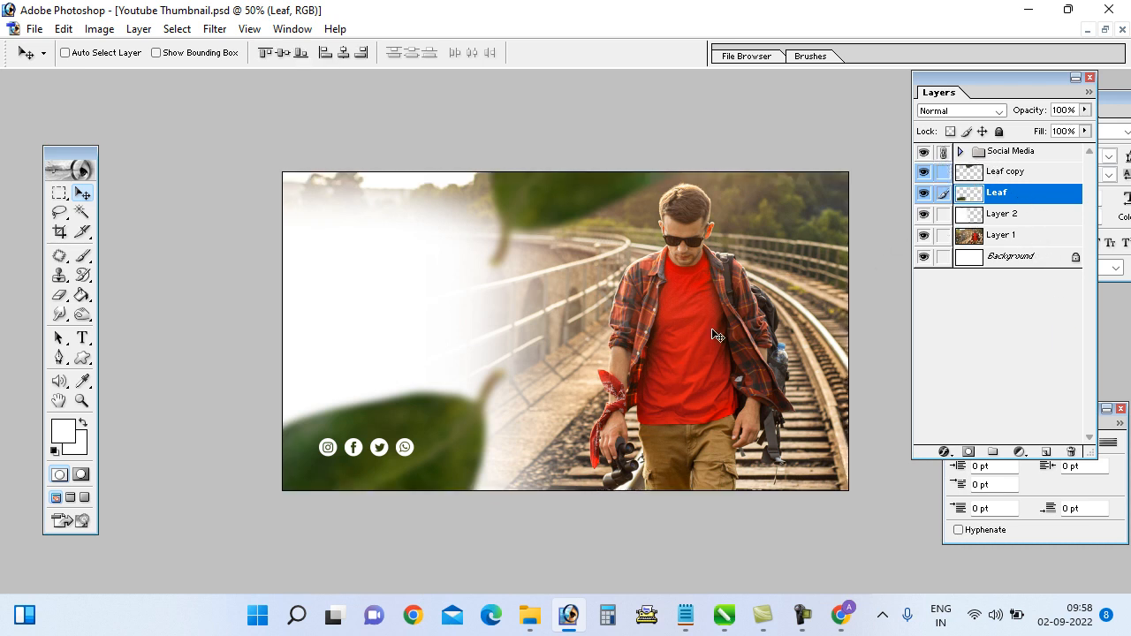
pyautogui.hotkey('shift', 'Down')
pyautogui.press('Down')
pyautogui.press('Down')
pyautogui.press('Down')
pyautogui.press('Down')
pyautogui.press('Down')
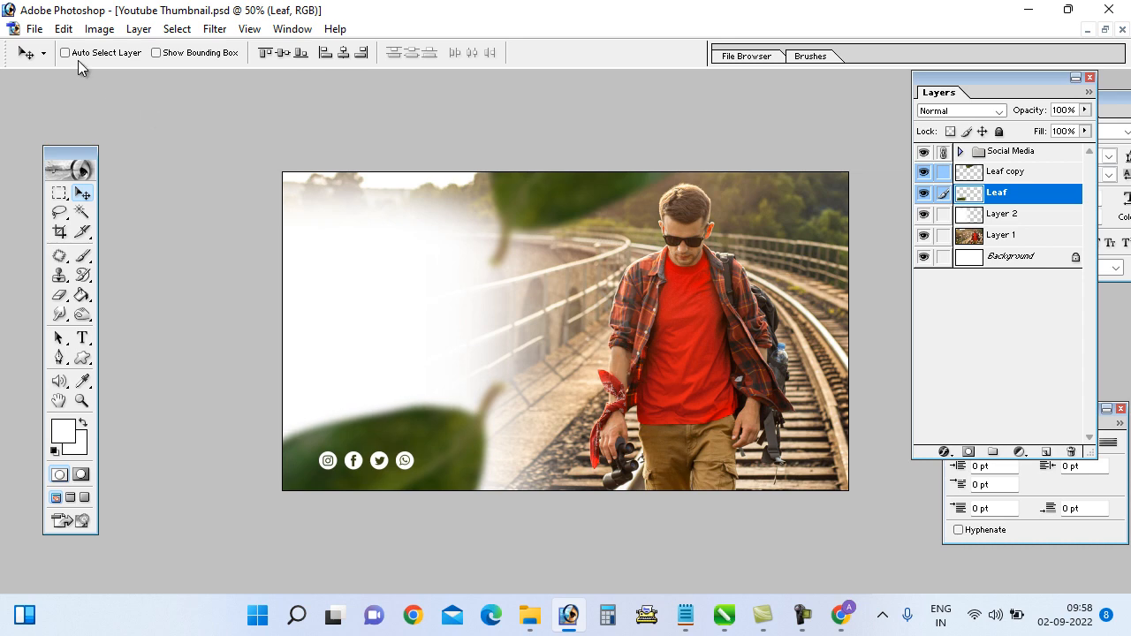
# Step: Save a flattened TIFF copy as Youtube Thumbnail.tif on the Desktop, replacing the existing file and discarding layers, with no image compression
pyautogui.click(34, 28)
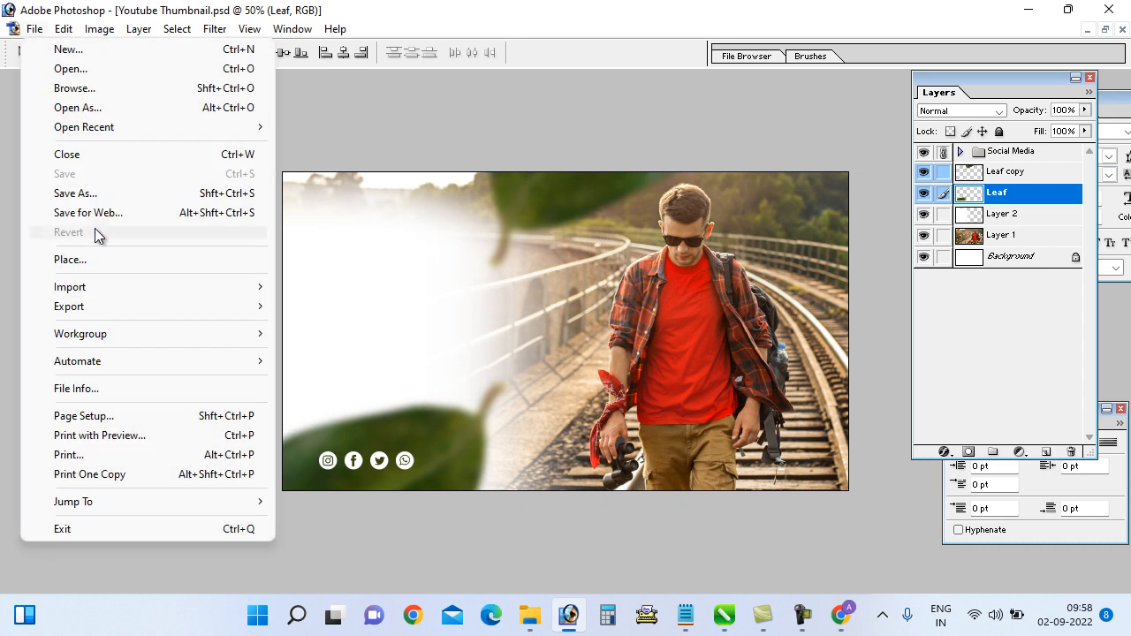
pyautogui.click(88, 193)
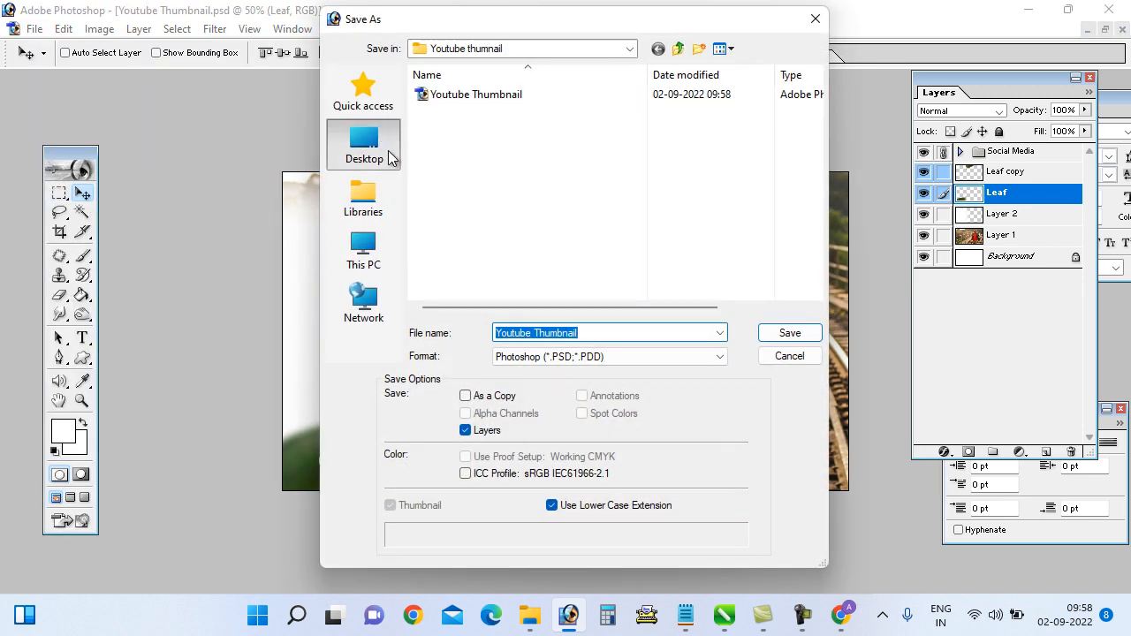
pyautogui.click(364, 143)
pyautogui.click(610, 356)
pyautogui.click(530, 545)
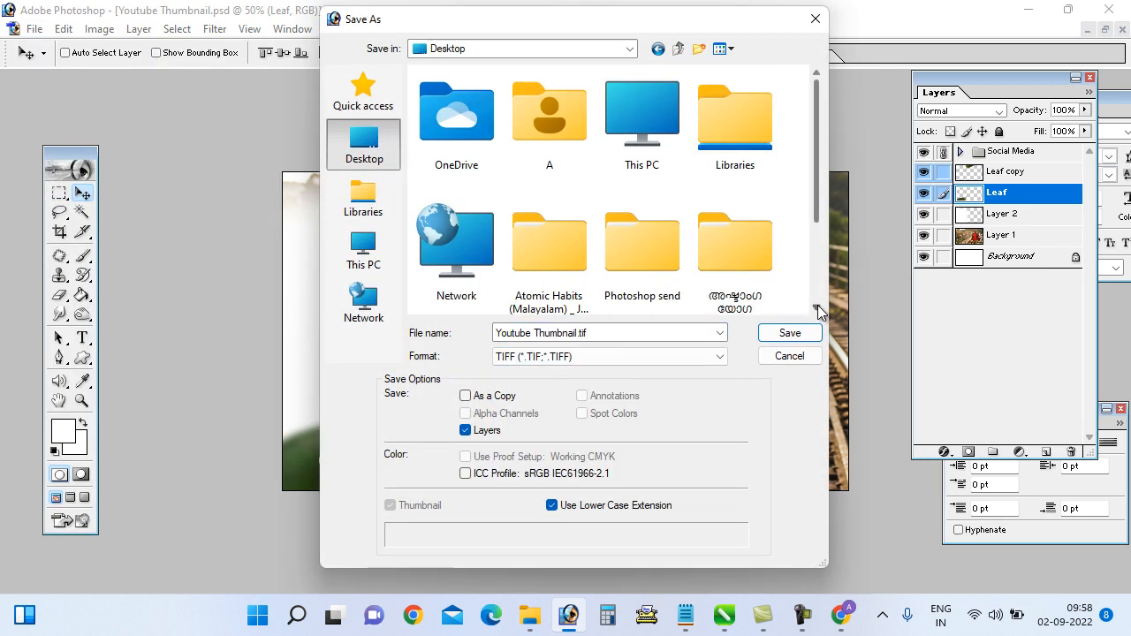
pyautogui.click(790, 333)
pyautogui.click(513, 244)
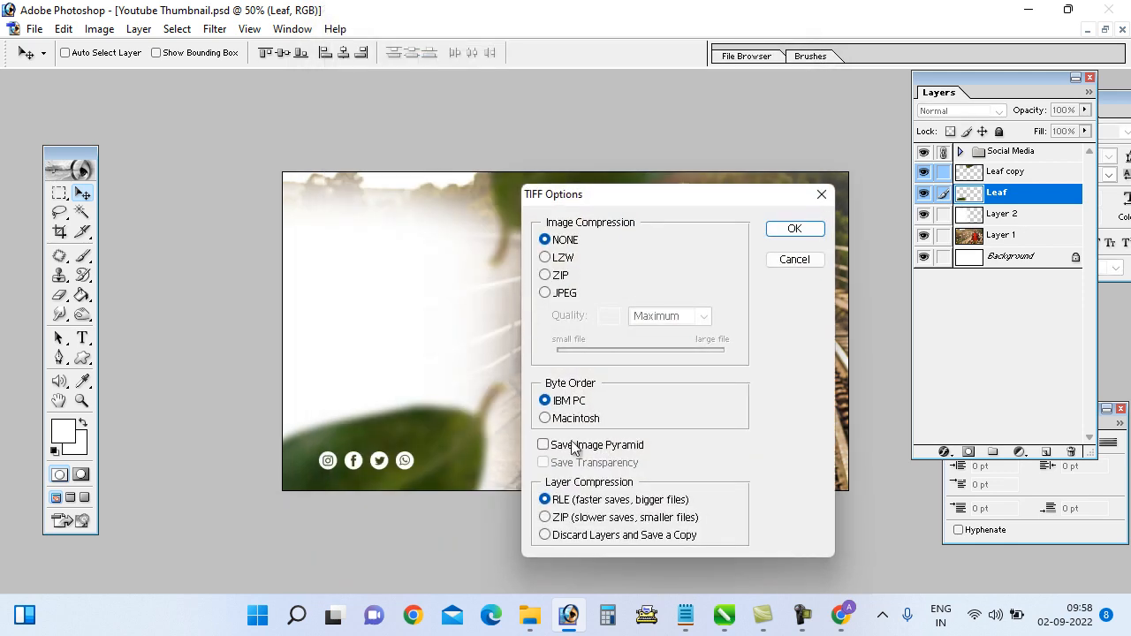
pyautogui.click(641, 543)
pyautogui.click(794, 229)
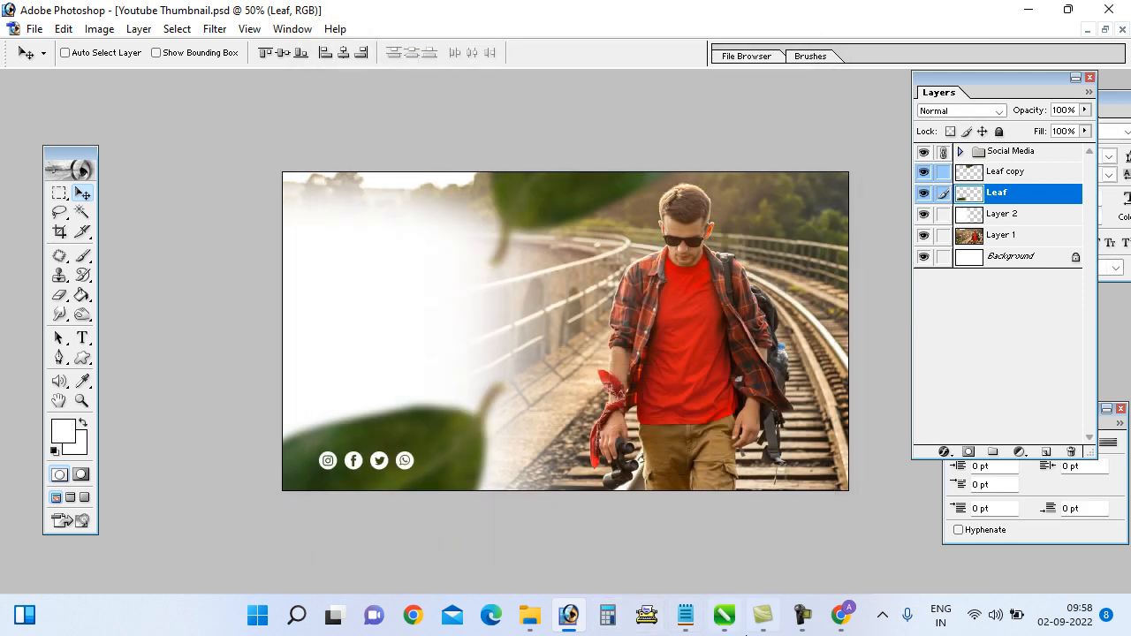
# Step: Switch to CorelDRAW and delete the old background photo behind the "Explore THE World" text
pyautogui.click(726, 619)
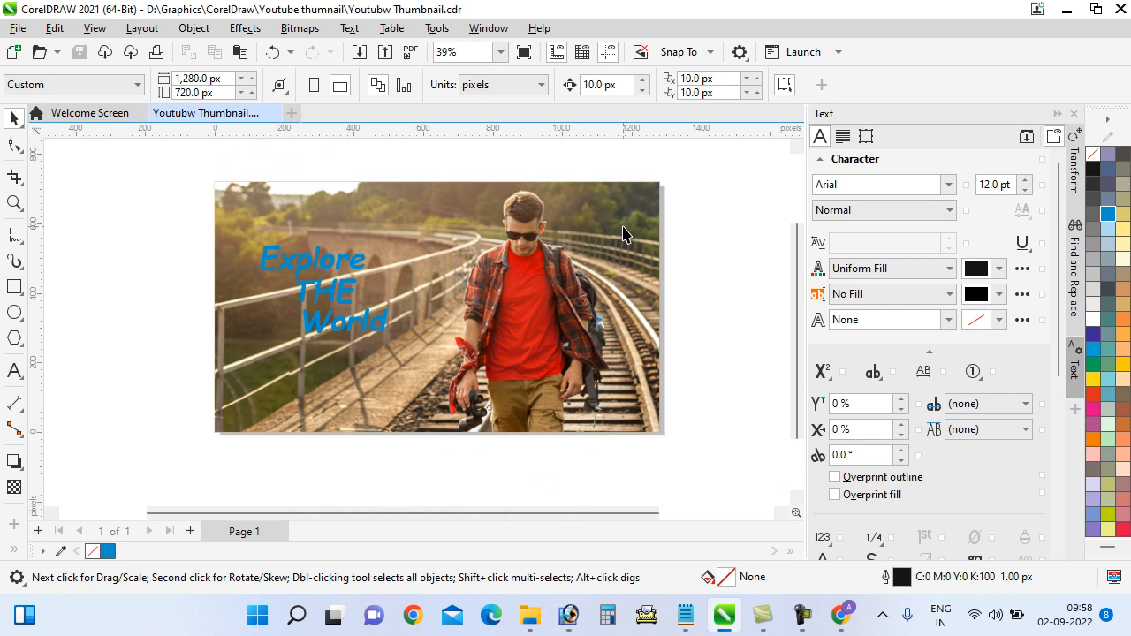
pyautogui.moveTo(622, 233); pyautogui.dragTo(574, 328)
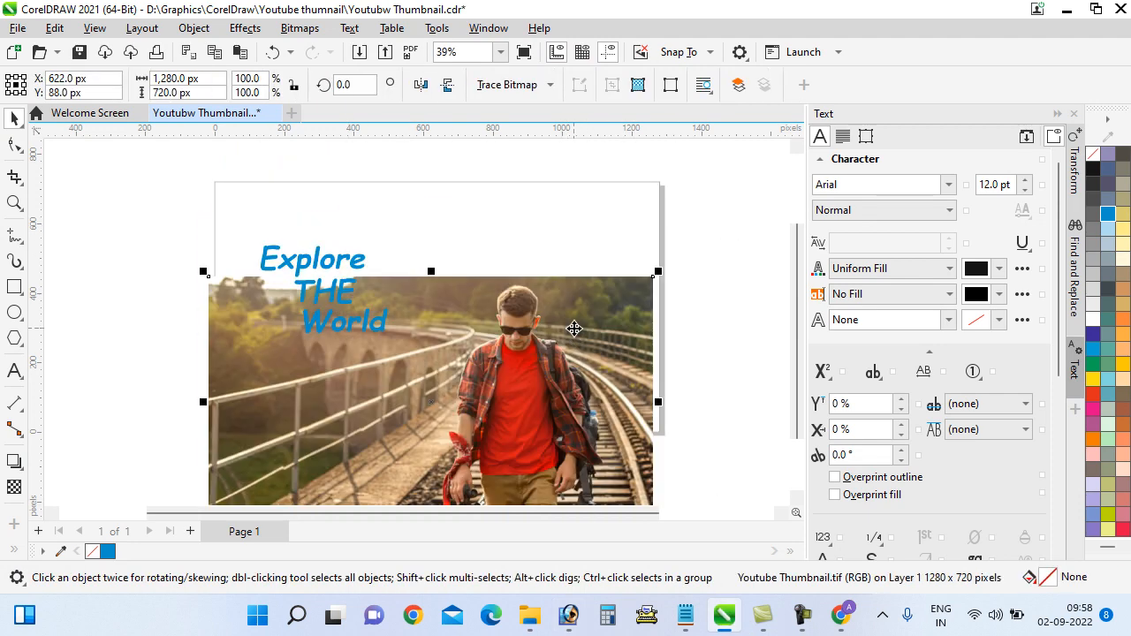
pyautogui.press('Delete')
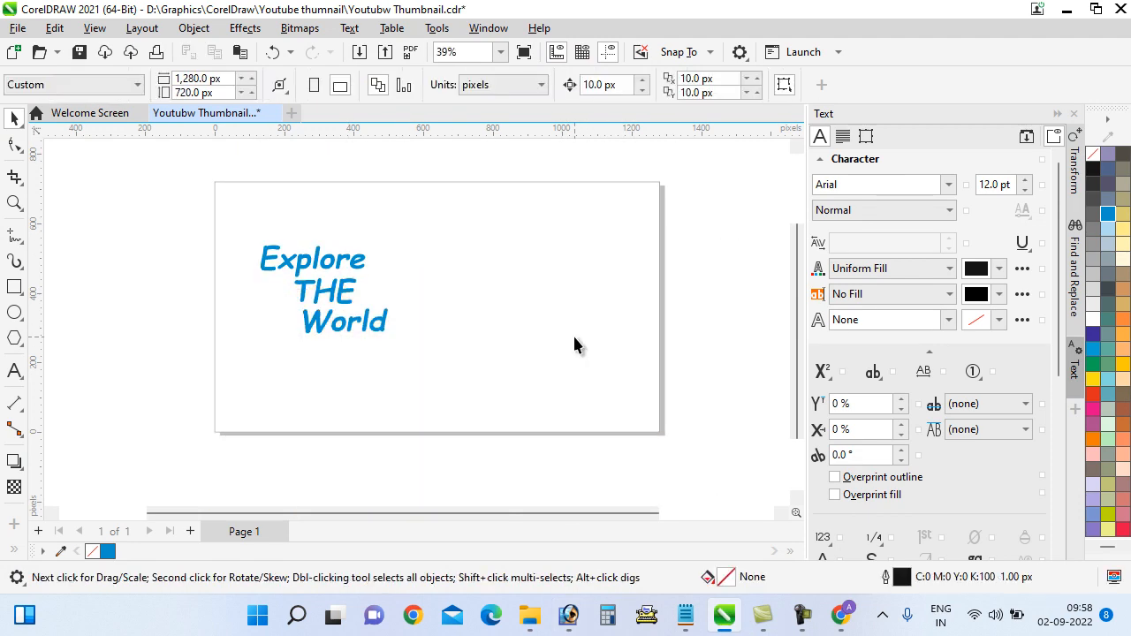
# Step: Import Youtube Thumbnail.tif from the Desktop, centre it on the page and send it behind the text
pyautogui.click(18, 28)
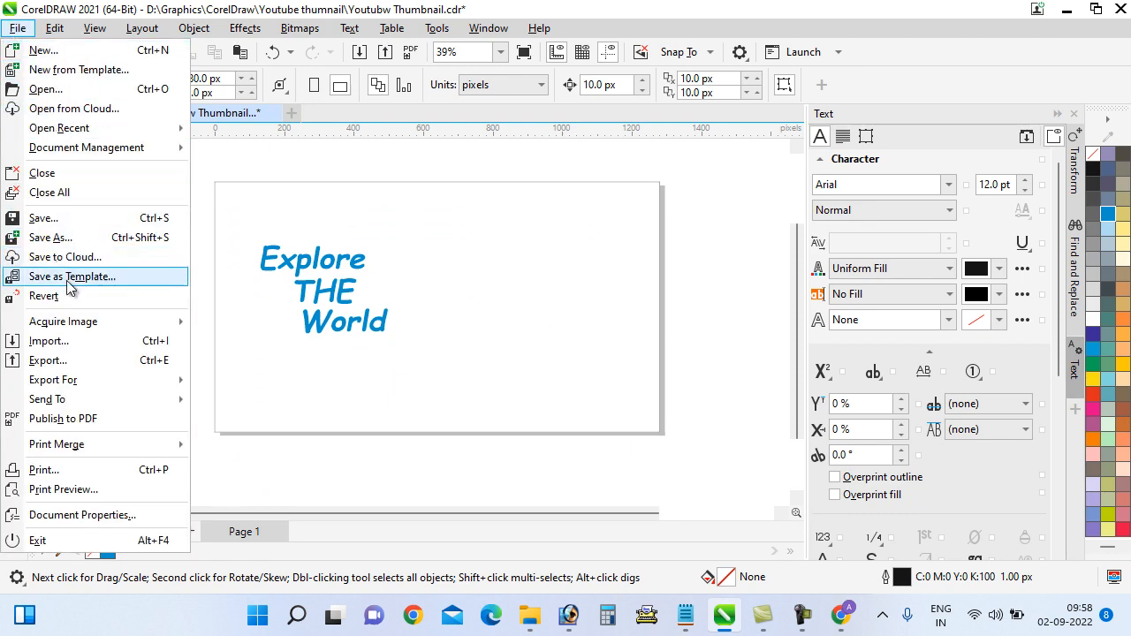
pyautogui.click(51, 343)
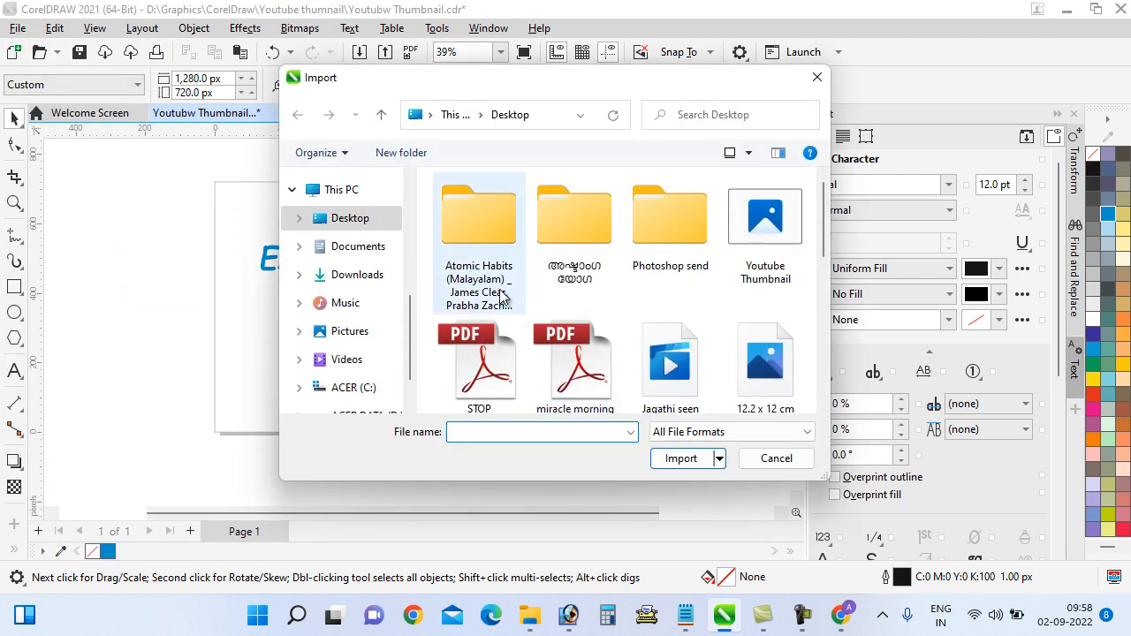
pyautogui.doubleClick(764, 235)
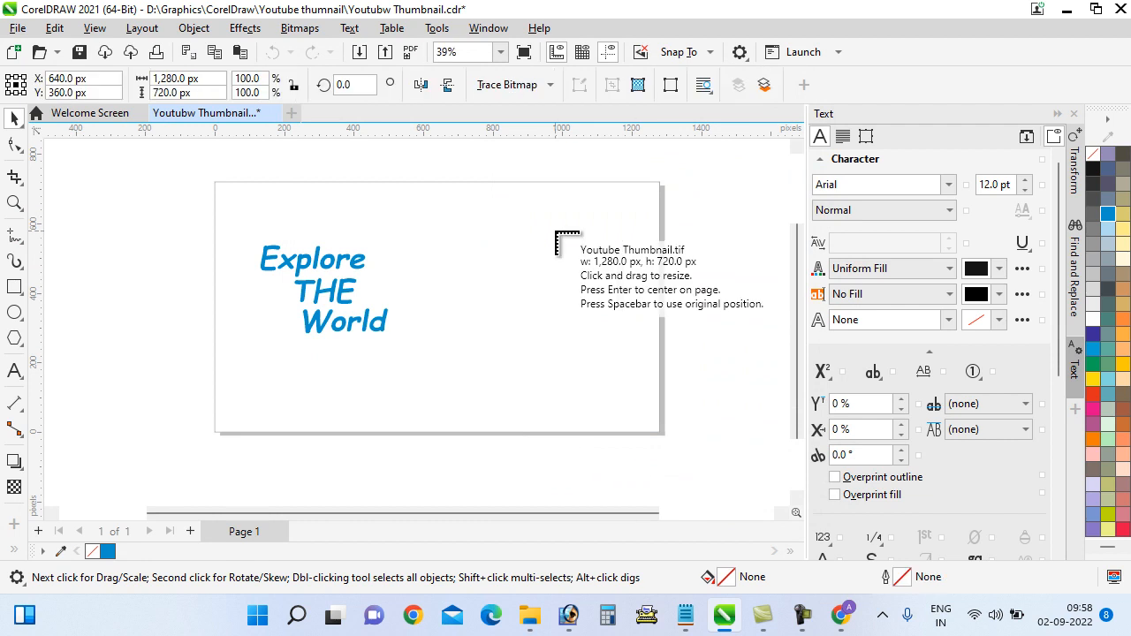
pyautogui.click(556, 232)
pyautogui.moveTo(680, 312); pyautogui.dragTo(511, 303)
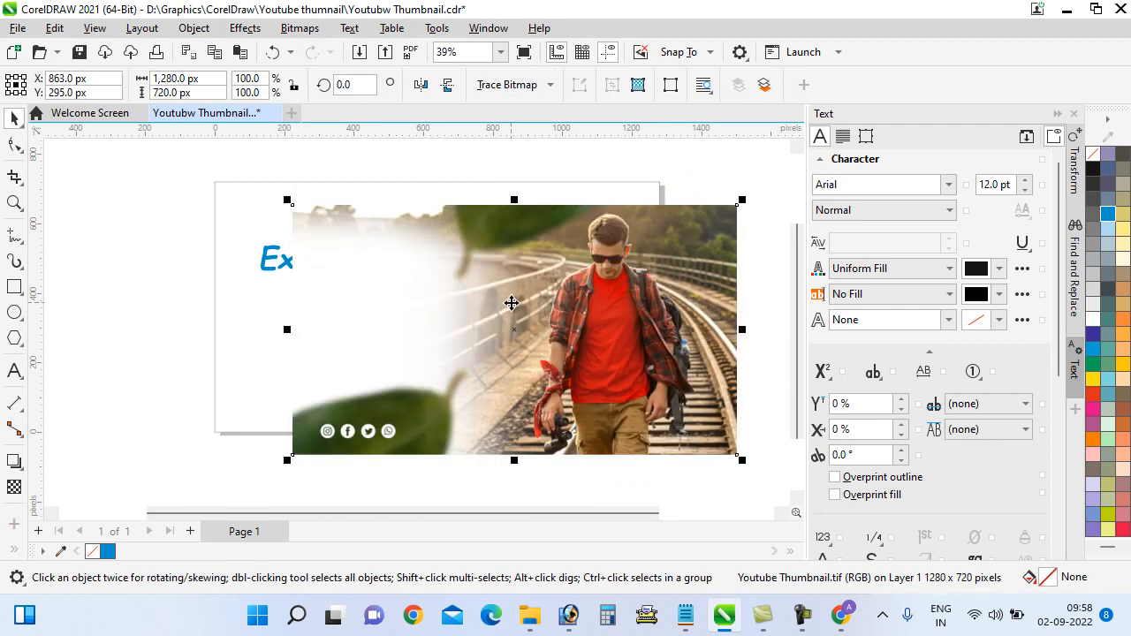
pyautogui.press('p')
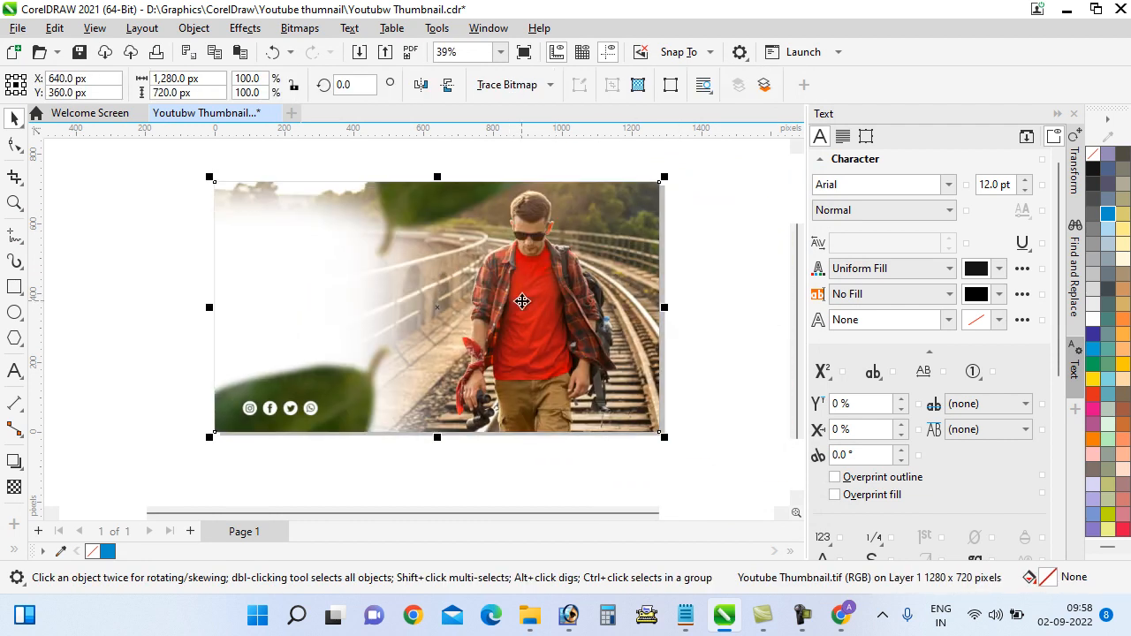
pyautogui.hotkey('shift', 'pagedown')
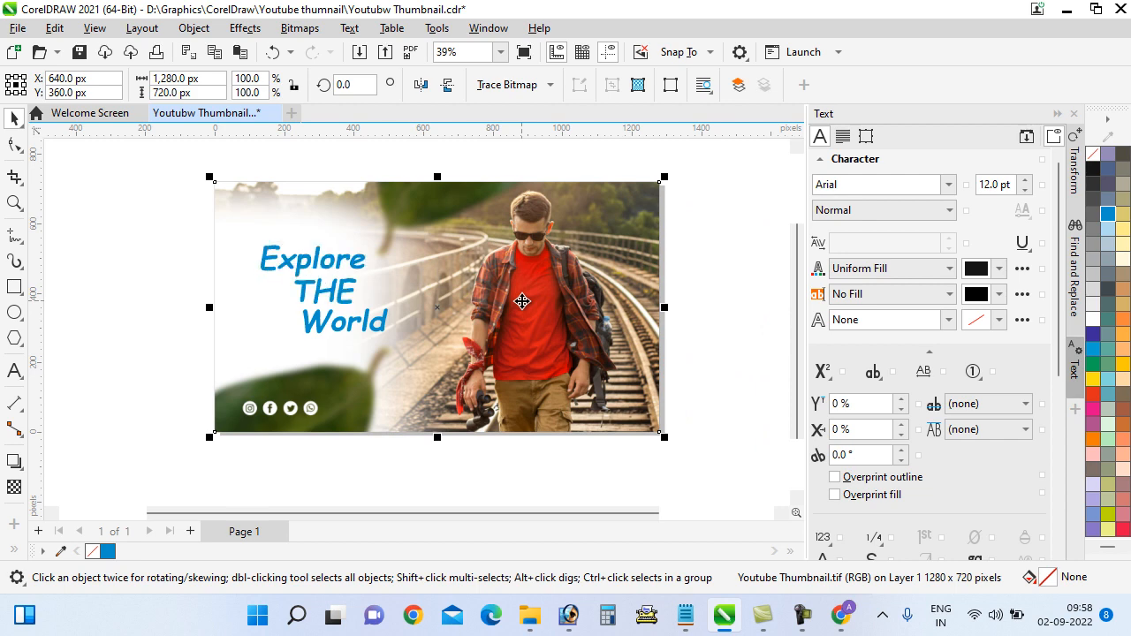
# Step: Shrink "THE", enlarge "Explore" and "World" to about 100.8 pt, and arrange the three words closer together
pyautogui.click(161, 305)
pyautogui.moveTo(182, 223); pyautogui.dragTo(415, 363)
pyautogui.press('Escape')
pyautogui.click(334, 296)
pyautogui.scroll(2, 358, 300)
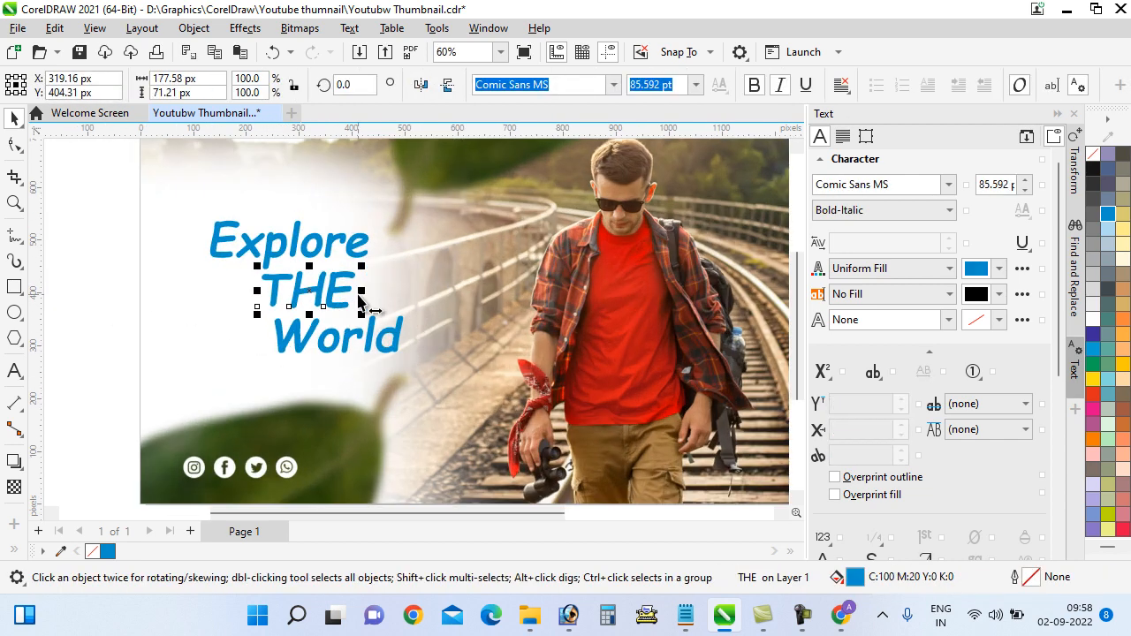
pyautogui.moveTo(362, 316); pyautogui.dragTo(357, 291)
pyautogui.moveTo(312, 337); pyautogui.dragTo(320, 308)
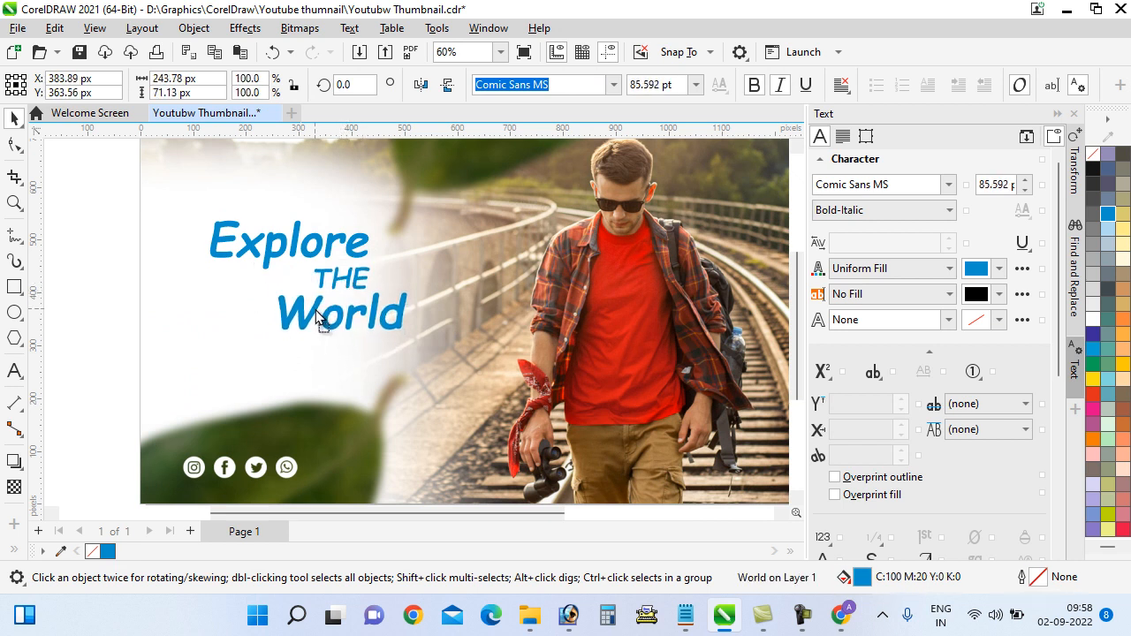
pyautogui.moveTo(131, 190); pyautogui.dragTo(438, 346)
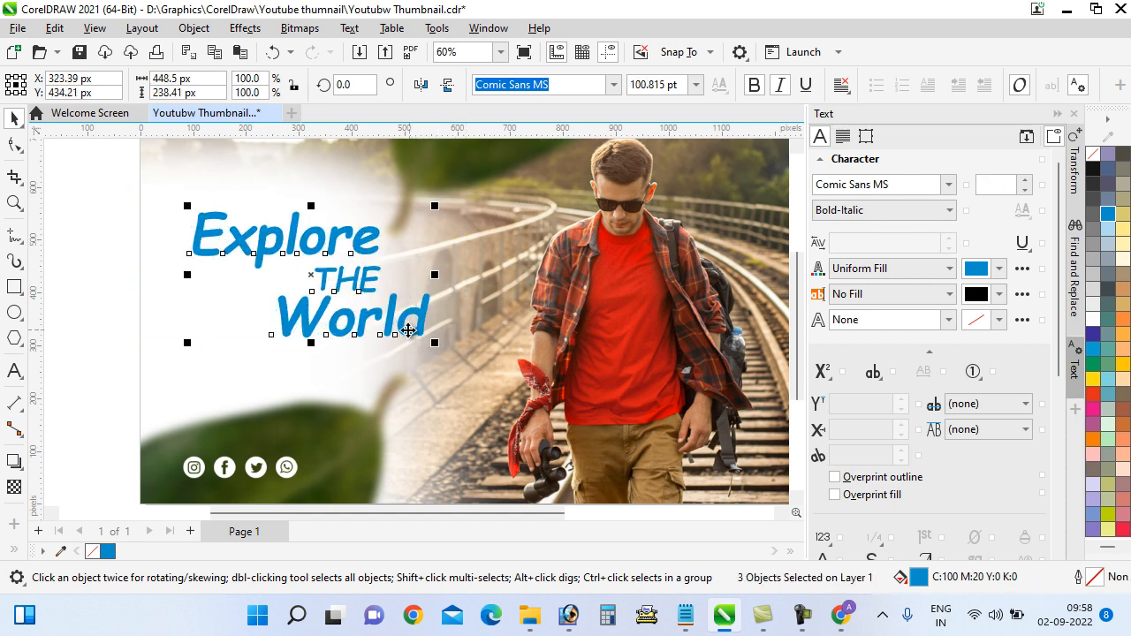
# Step: Rotate the three text words together about 14° counter-clockwise and move them slightly lower in the white area
pyautogui.click(435, 347)
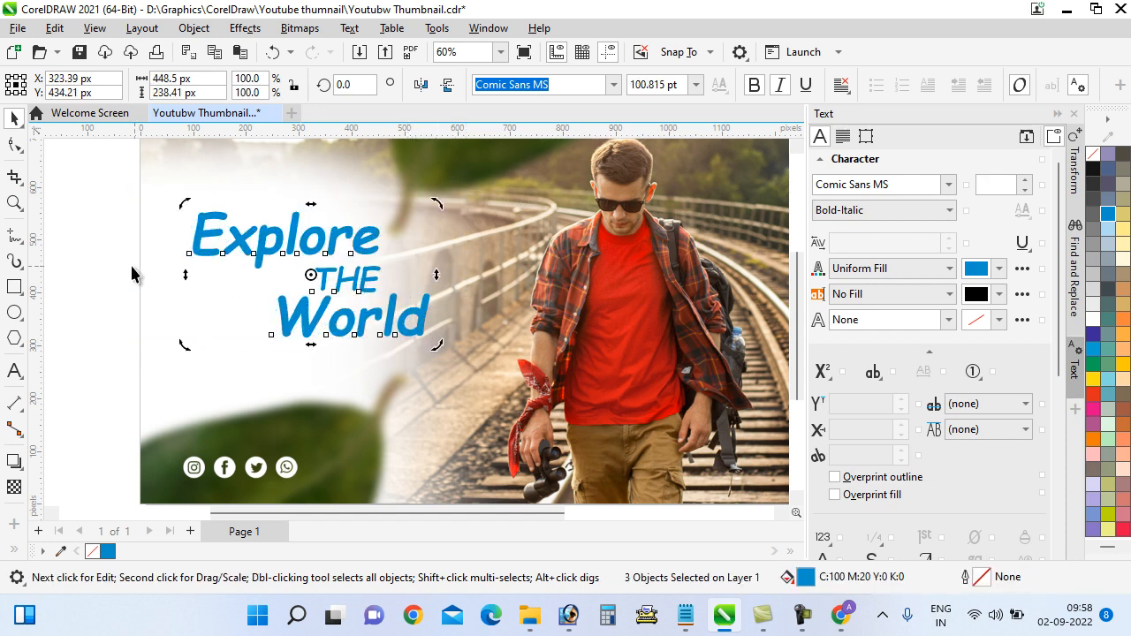
pyautogui.moveTo(92, 170); pyautogui.dragTo(501, 392)
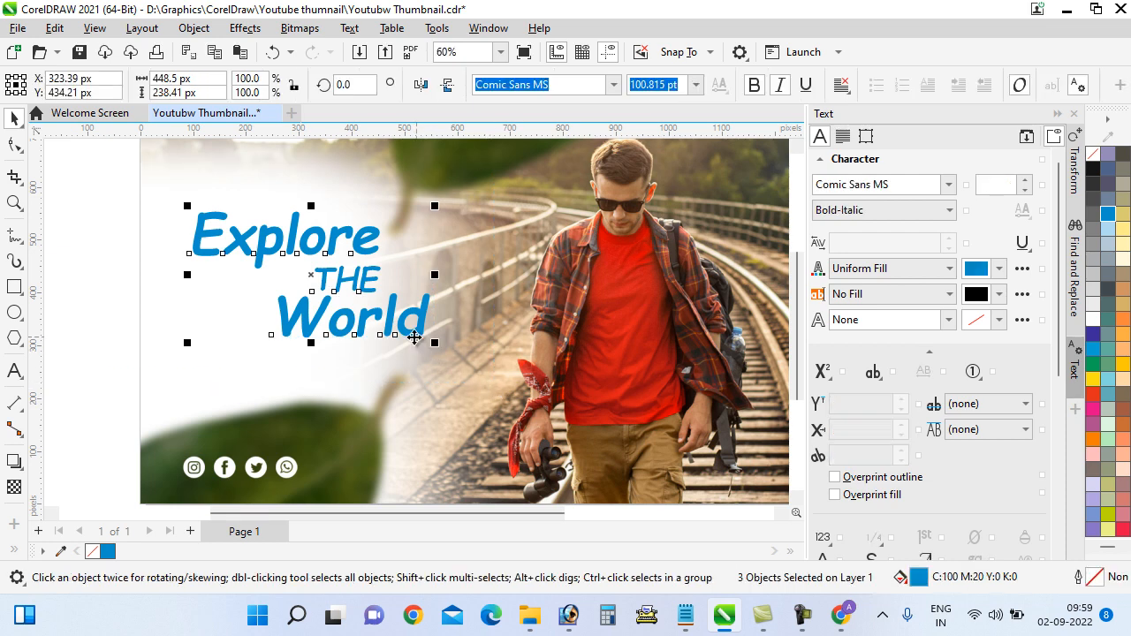
pyautogui.click(316, 278)
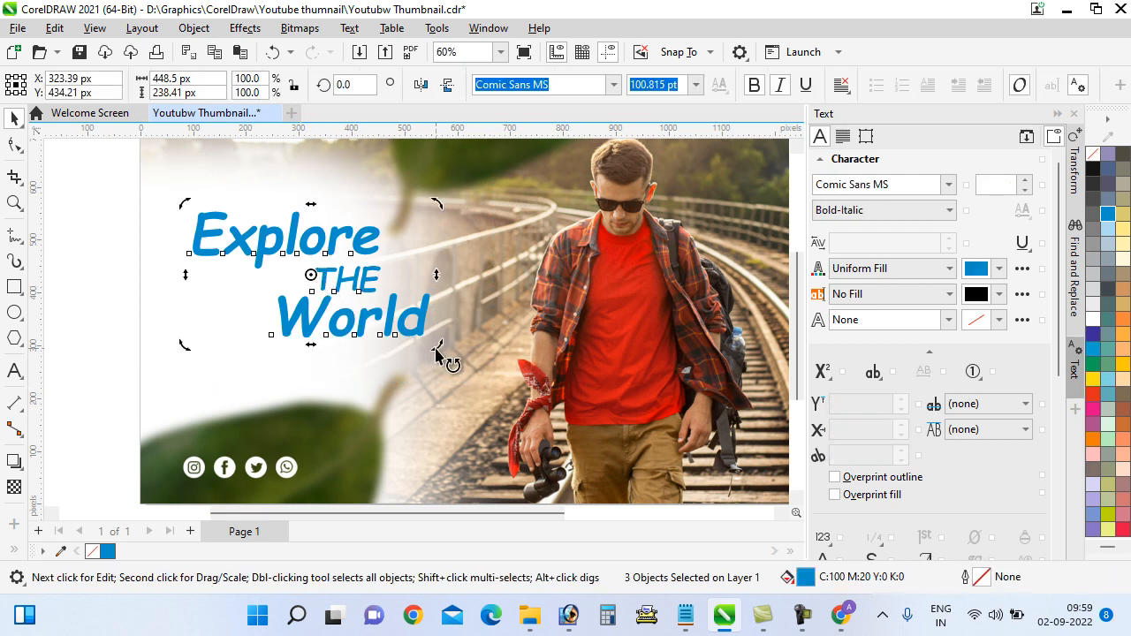
pyautogui.moveTo(450, 352); pyautogui.dragTo(463, 309)
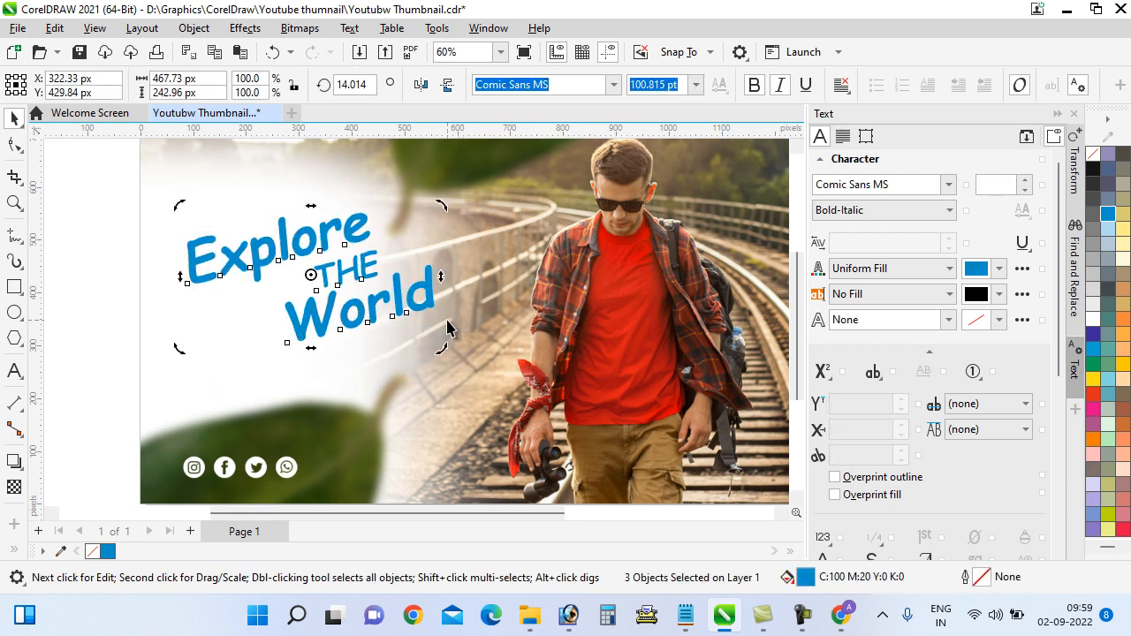
pyautogui.scroll(-2, 431, 349)
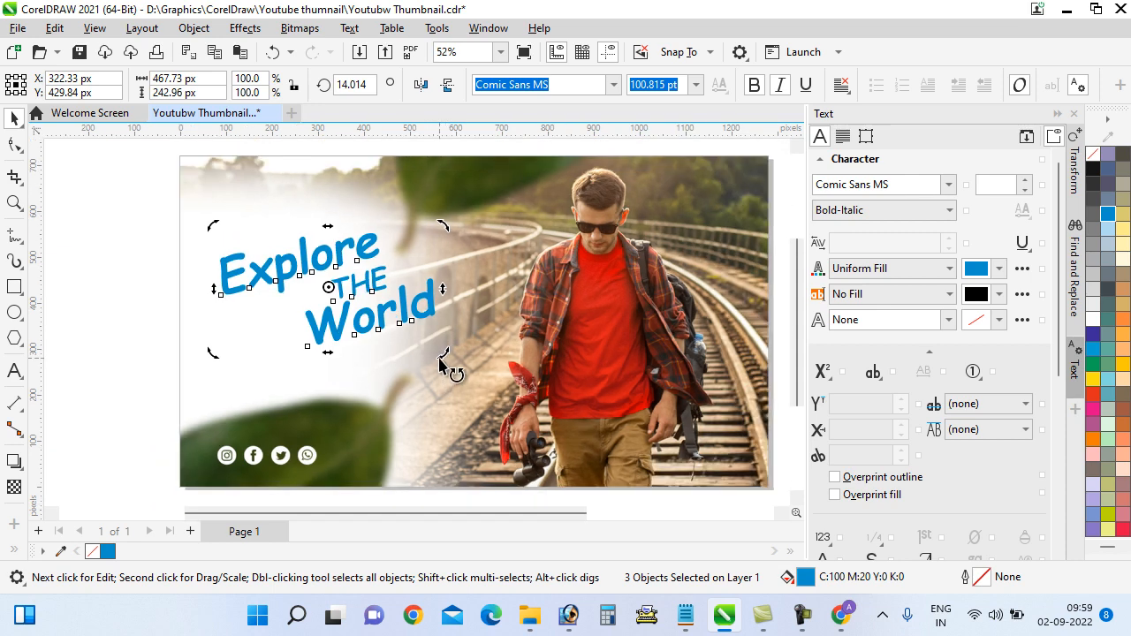
pyautogui.click(432, 325)
pyautogui.moveTo(440, 331); pyautogui.dragTo(437, 345)
pyautogui.click(105, 336)
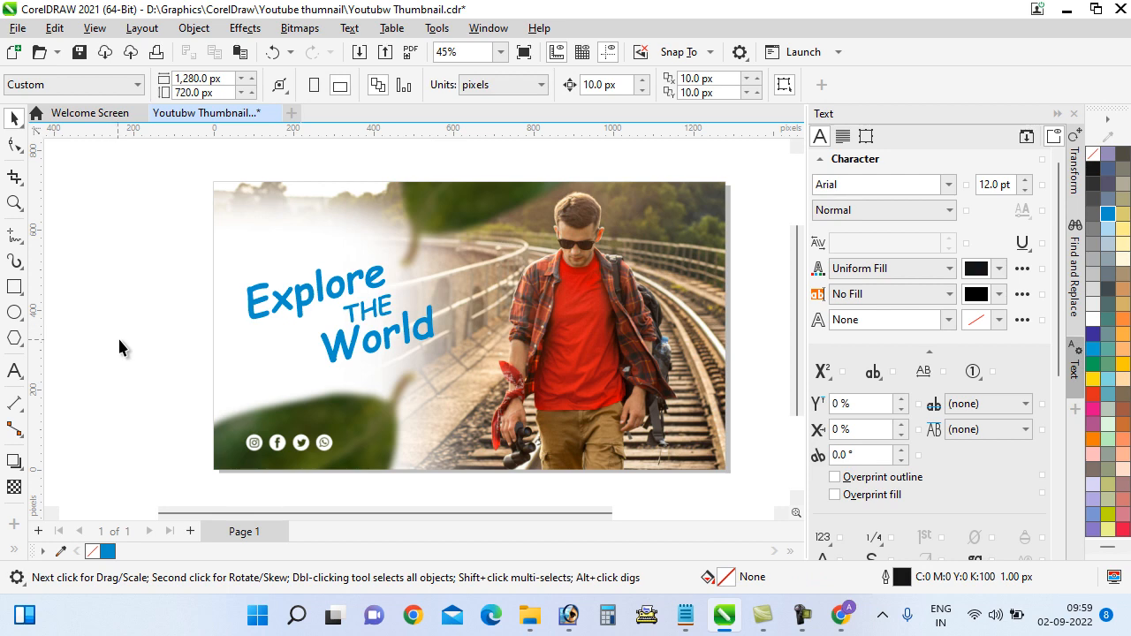
# Step: Save the drawing as Youtubw Thumbnail in CDR format in the Youtube thumnail folder
pyautogui.click(17, 27)
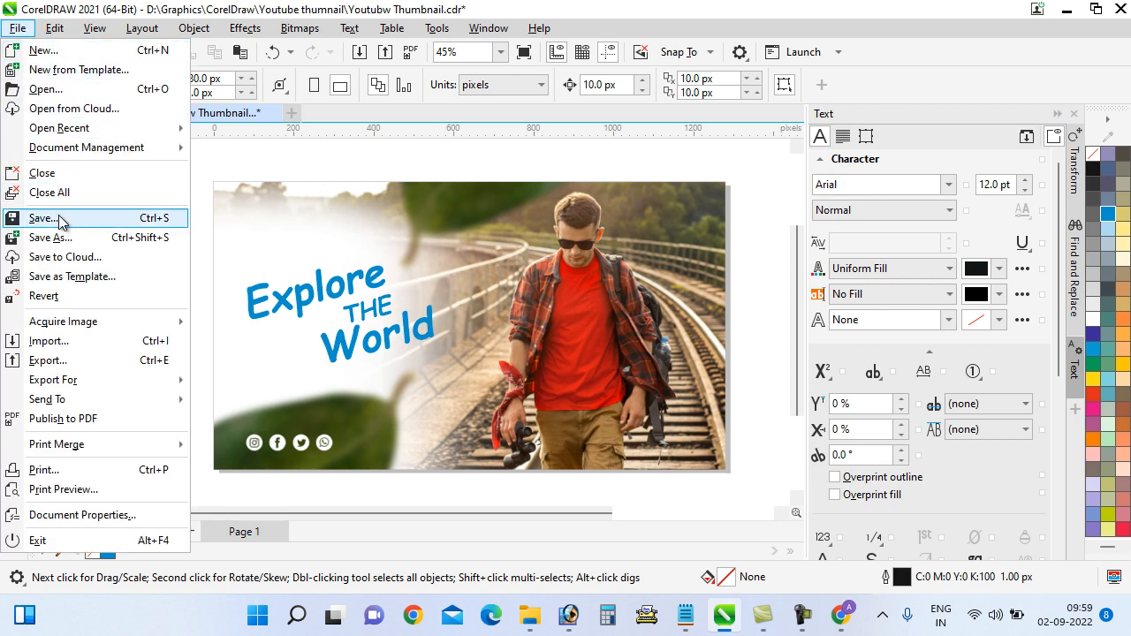
pyautogui.click(58, 243)
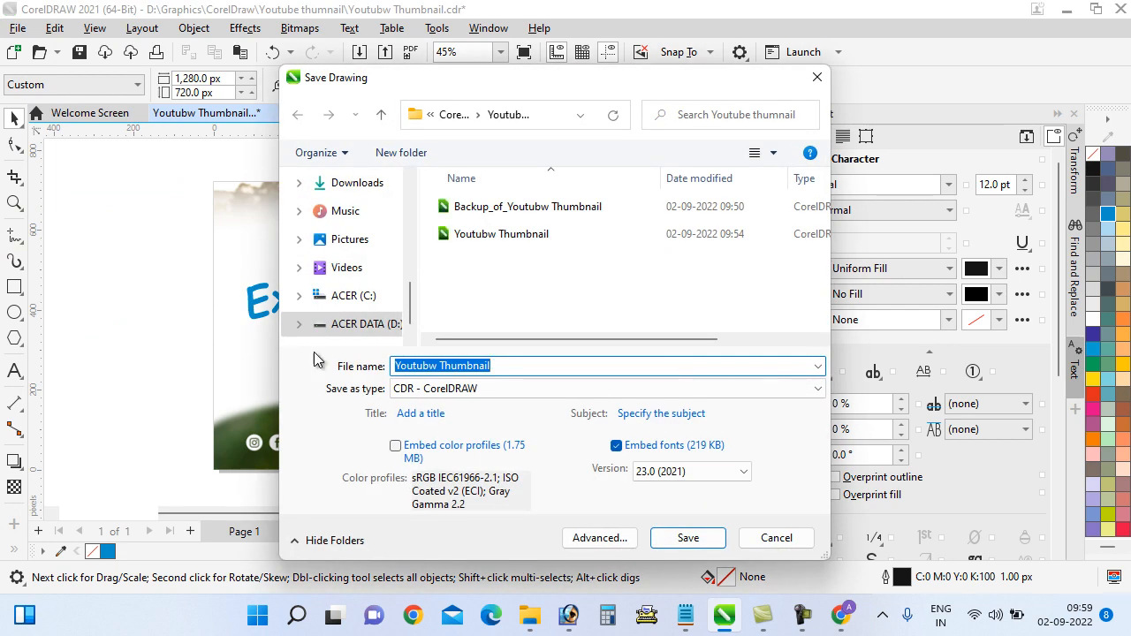
pyautogui.click(776, 537)
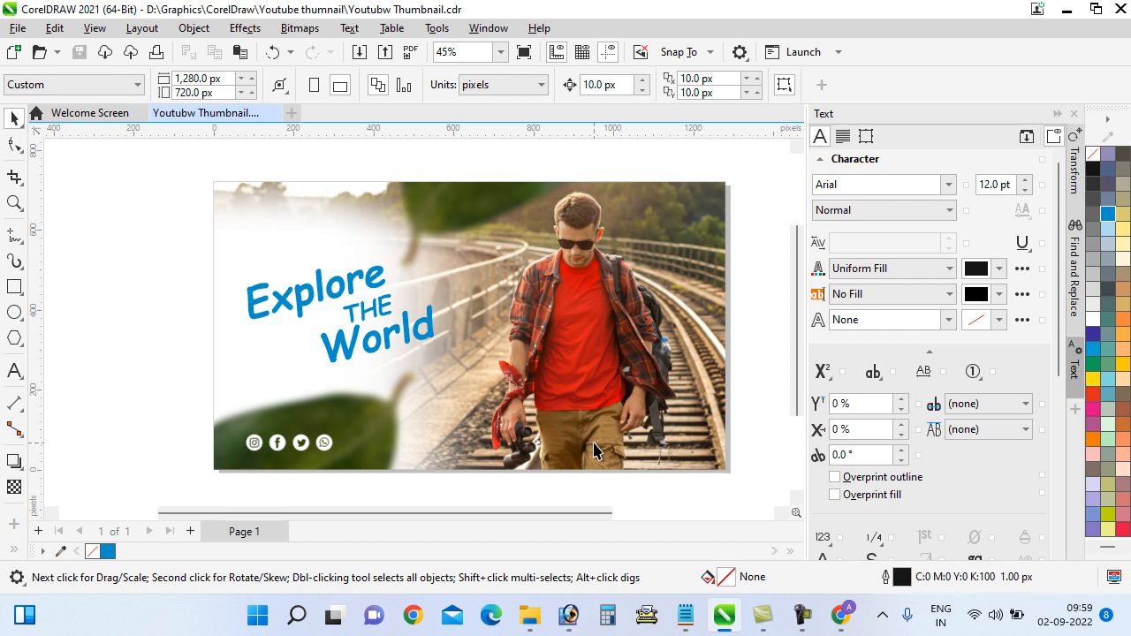
# Step: Group the three text words "Explore", "THE" and "World" into one object
pyautogui.moveTo(148, 236); pyautogui.dragTo(442, 376)
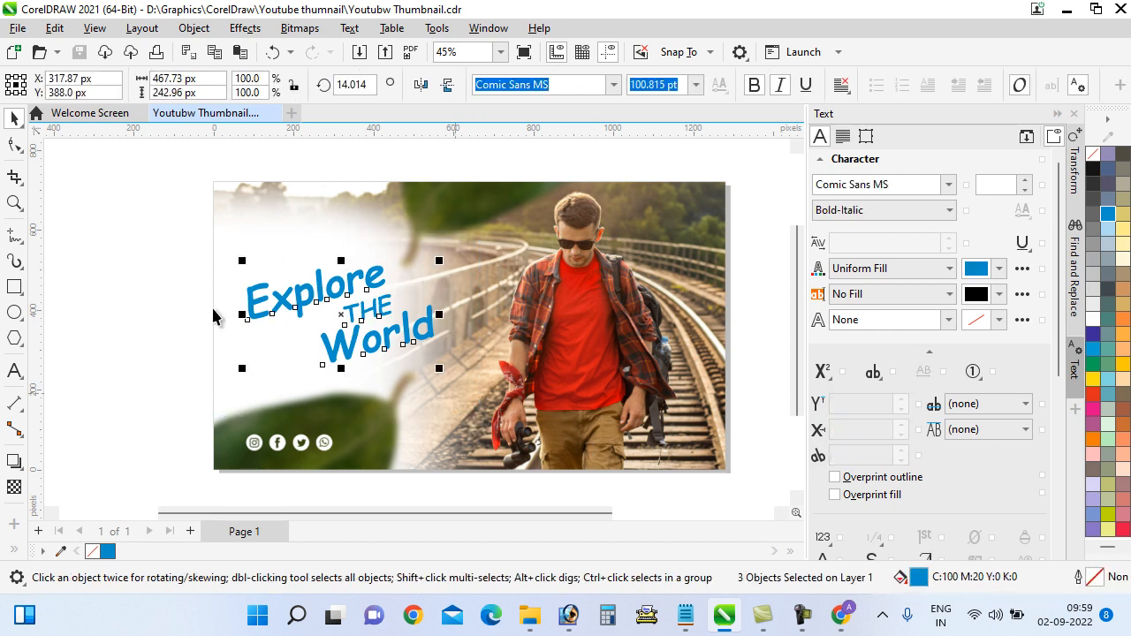
pyautogui.click(215, 316)
pyautogui.click(291, 303)
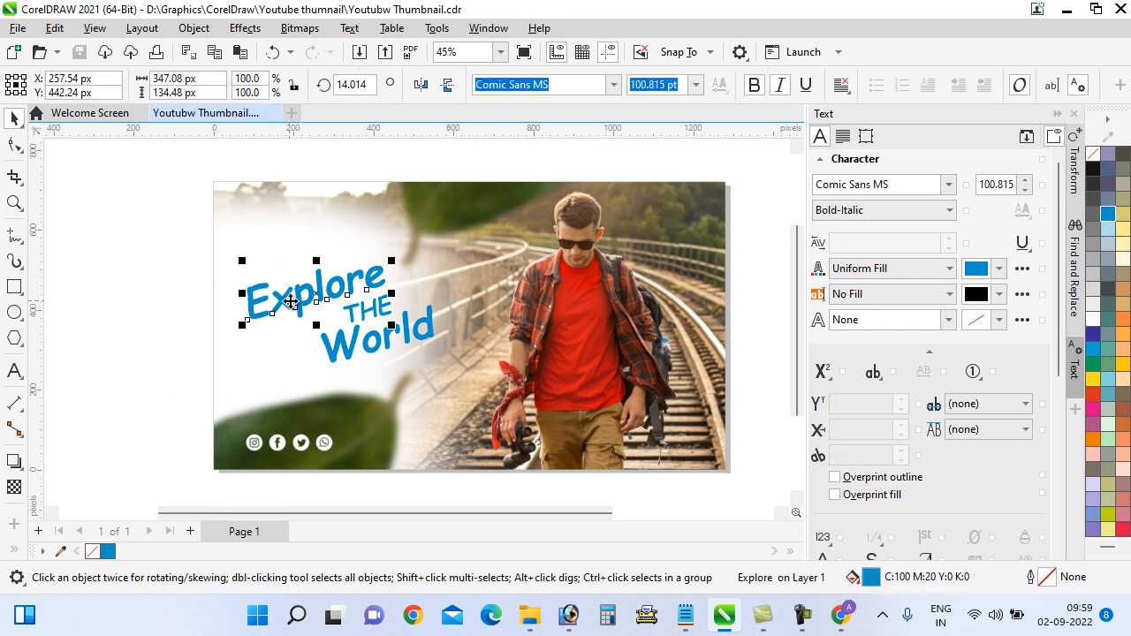
pyautogui.click(351, 327)
pyautogui.click(343, 355)
pyautogui.moveTo(132, 245); pyautogui.dragTo(499, 407)
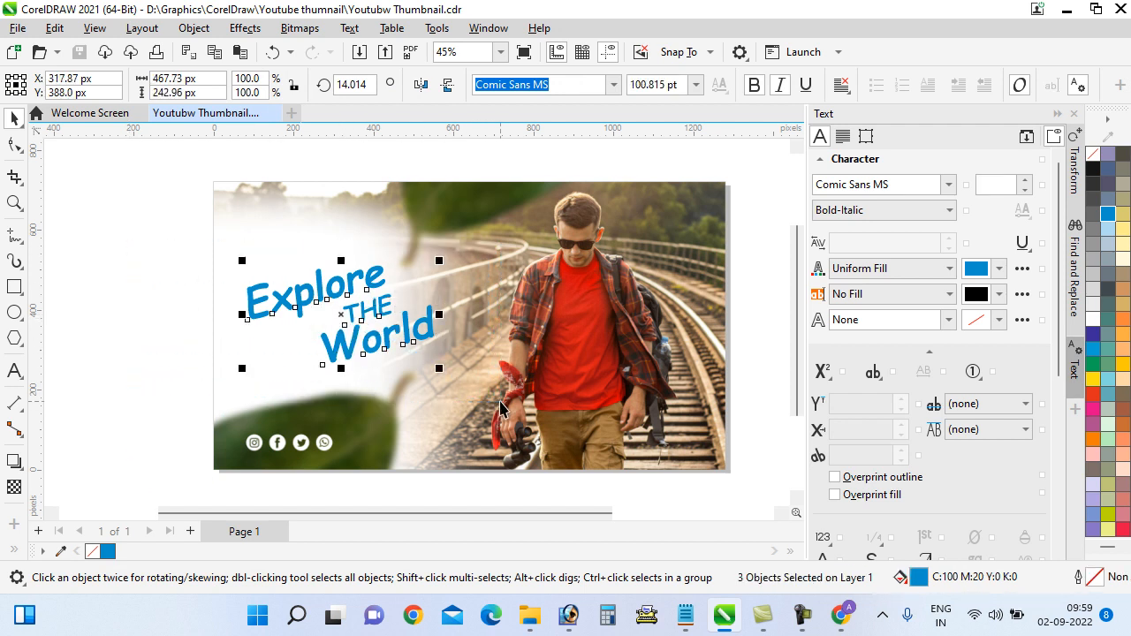
pyautogui.click(194, 28)
pyautogui.moveTo(265, 292)
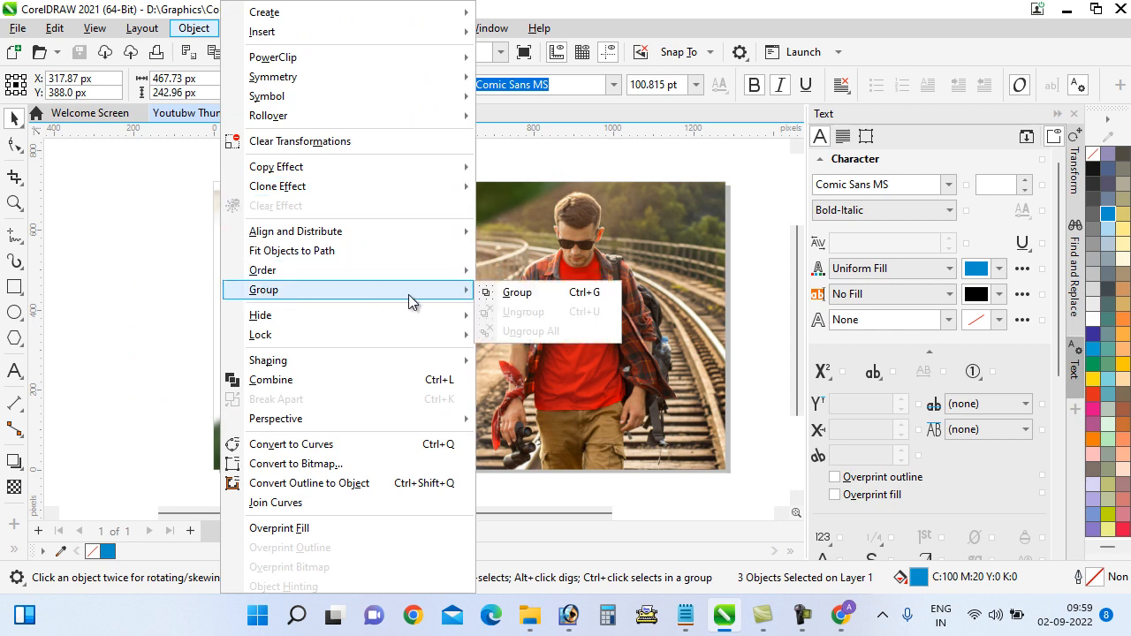
pyautogui.click(570, 303)
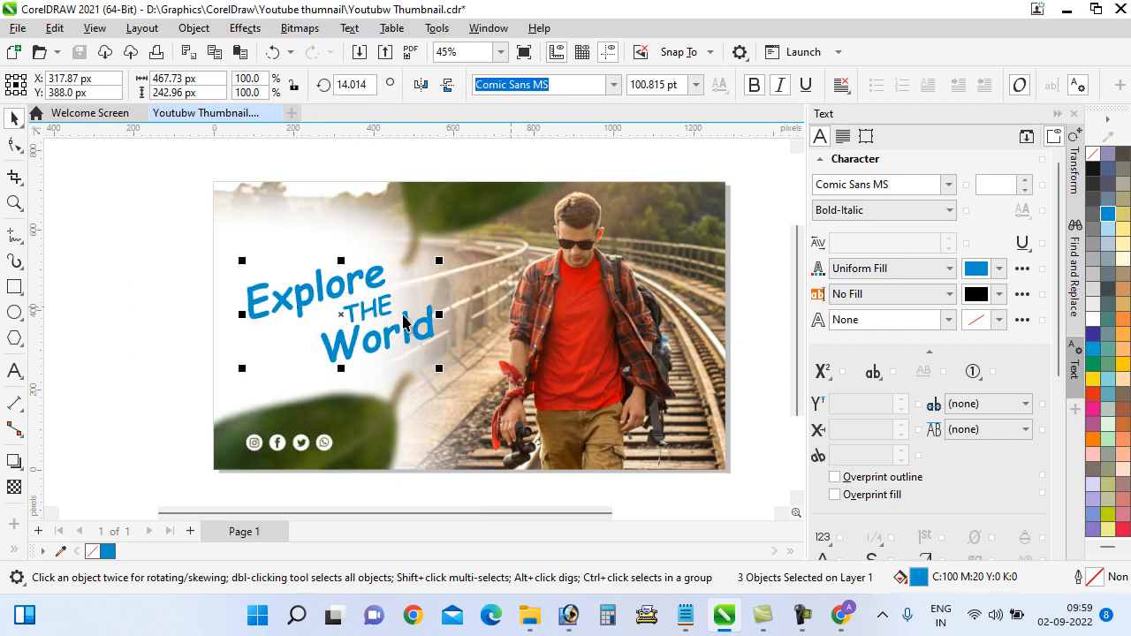
# Step: Move the grouped heading slightly up and to the right, and save the drawing
pyautogui.click(84, 327)
pyautogui.moveTo(321, 305); pyautogui.dragTo(329, 290)
pyautogui.hotkey('ctrl', 'z')
pyautogui.click(97, 333)
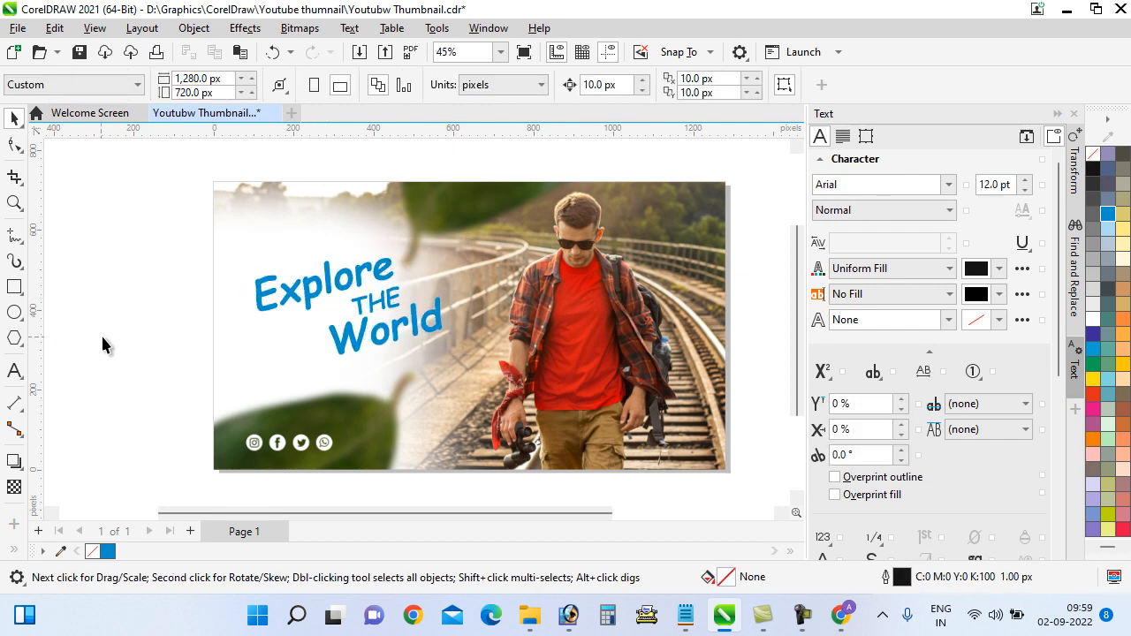
pyautogui.hotkey('ctrl', 's')
pyautogui.scroll(-3, 316, 309)
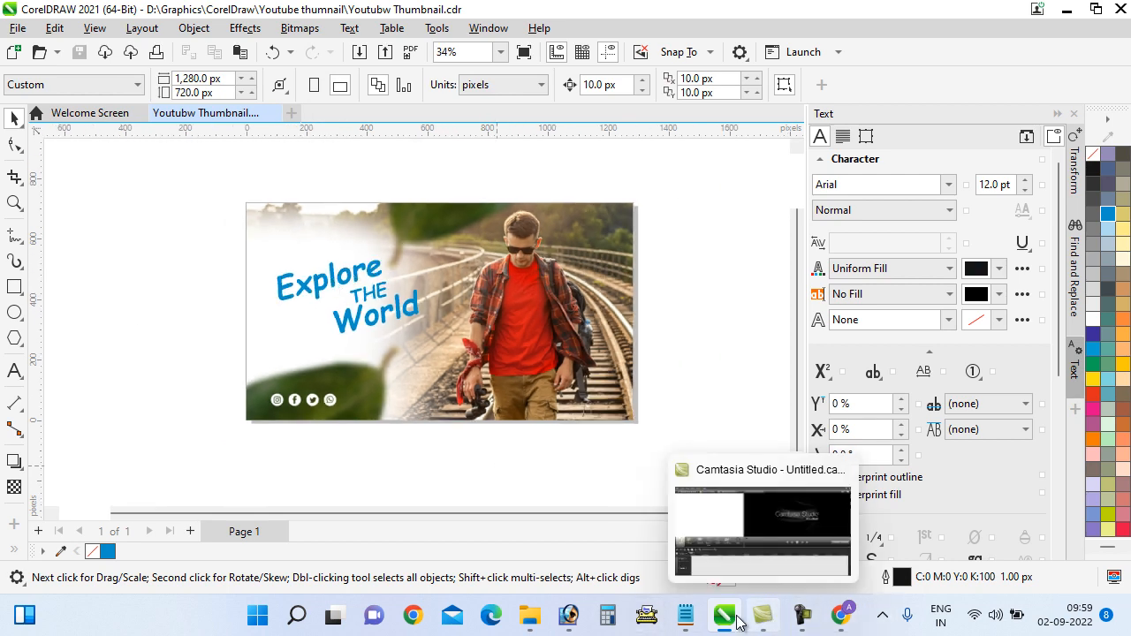
# Step: Switch to the MATTER file in Notepad and copy the whole "Lorem ipsum dolor sit amet" line
pyautogui.click(686, 615)
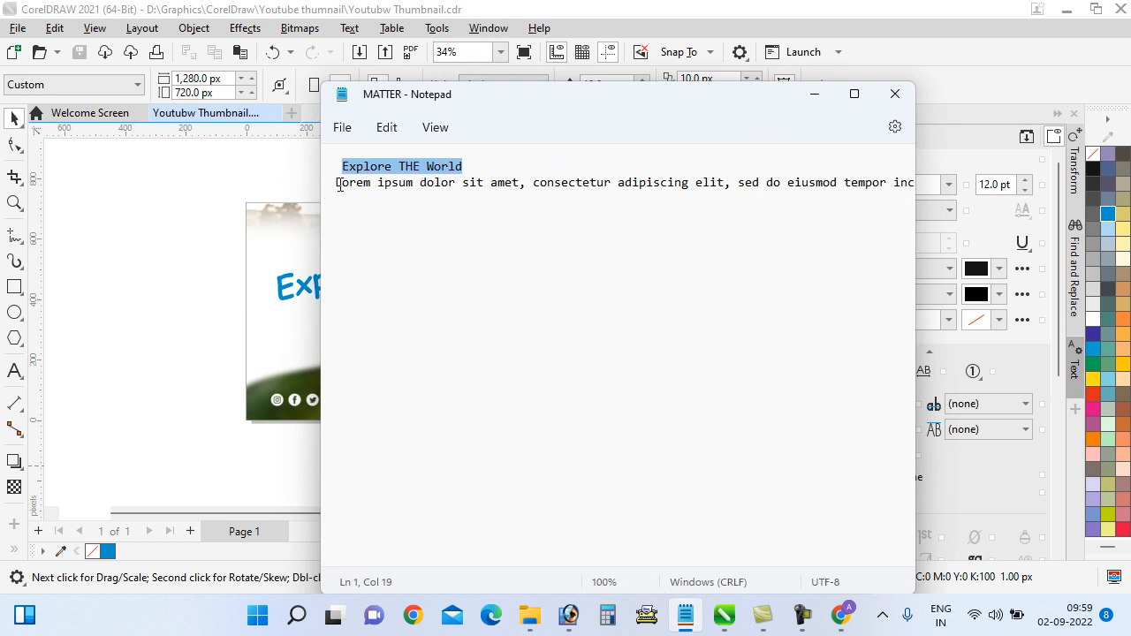
pyautogui.moveTo(339, 184); pyautogui.dragTo(987, 207)
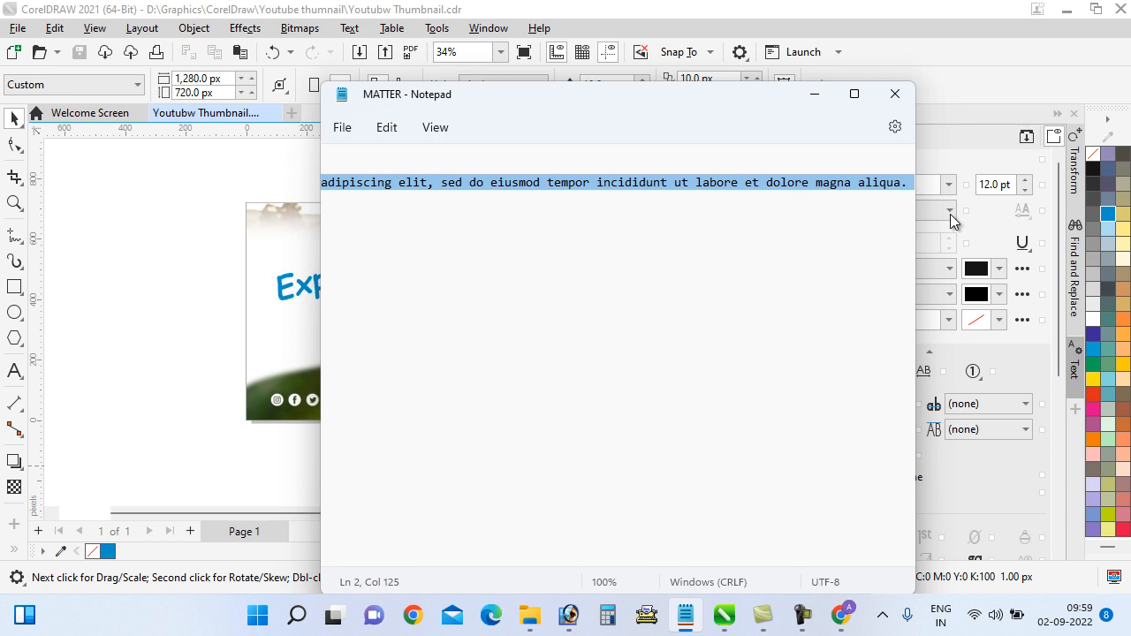
pyautogui.click(386, 132)
pyautogui.click(397, 220)
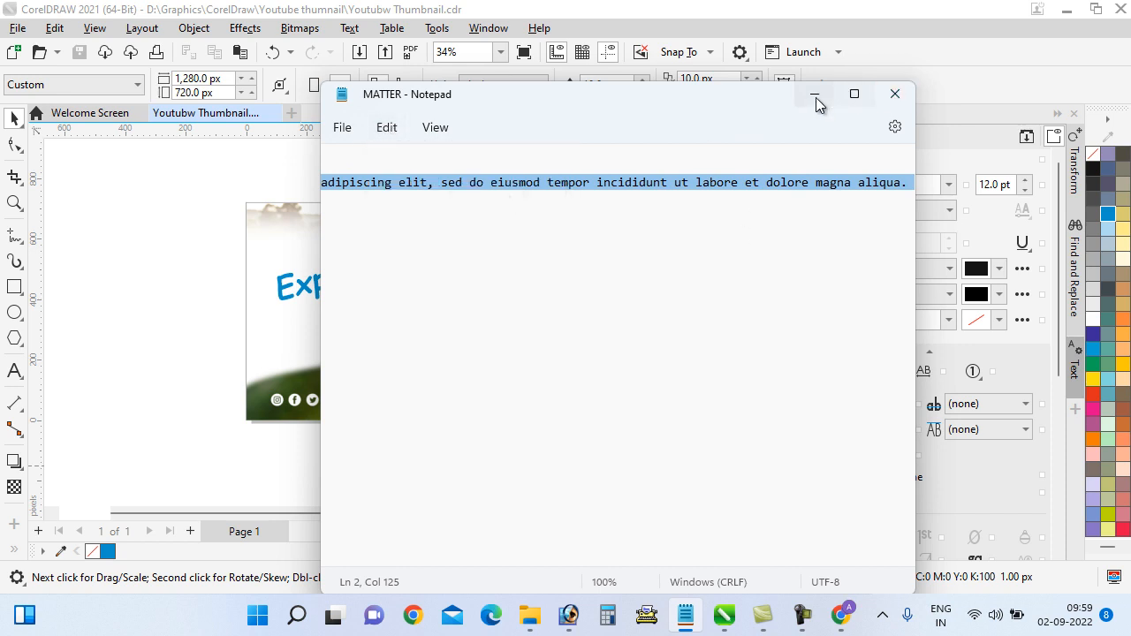
pyautogui.click(815, 96)
# Step: Paste the copied Lorem ipsum line into the CorelDRAW drawing as new text below "World"
pyautogui.click(14, 371)
pyautogui.click(325, 368)
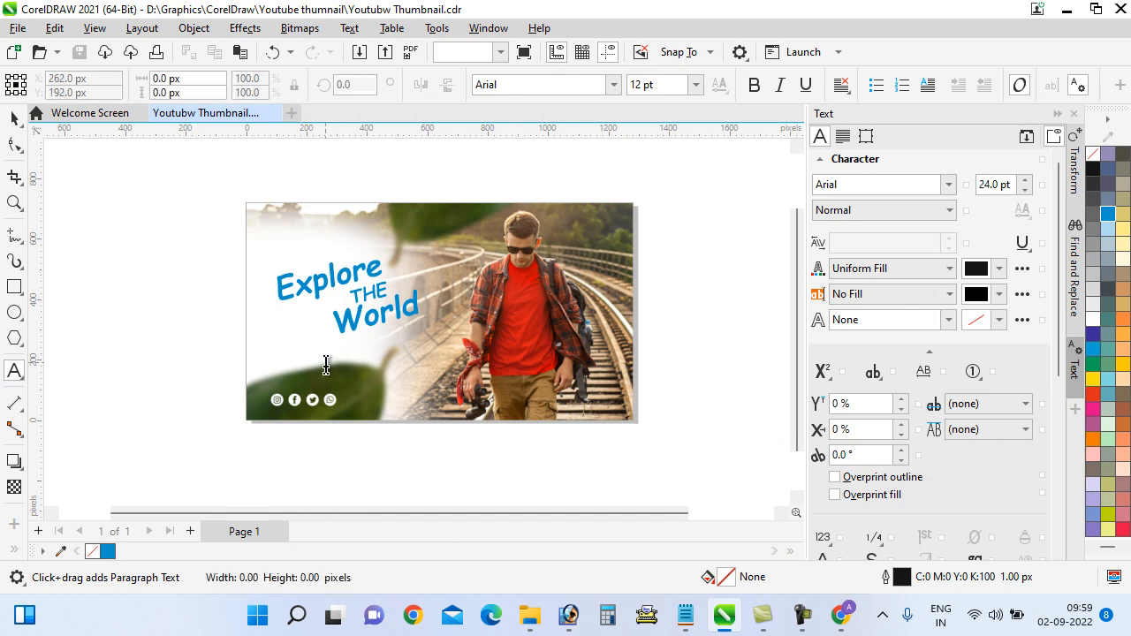
pyautogui.click(54, 29)
pyautogui.click(104, 168)
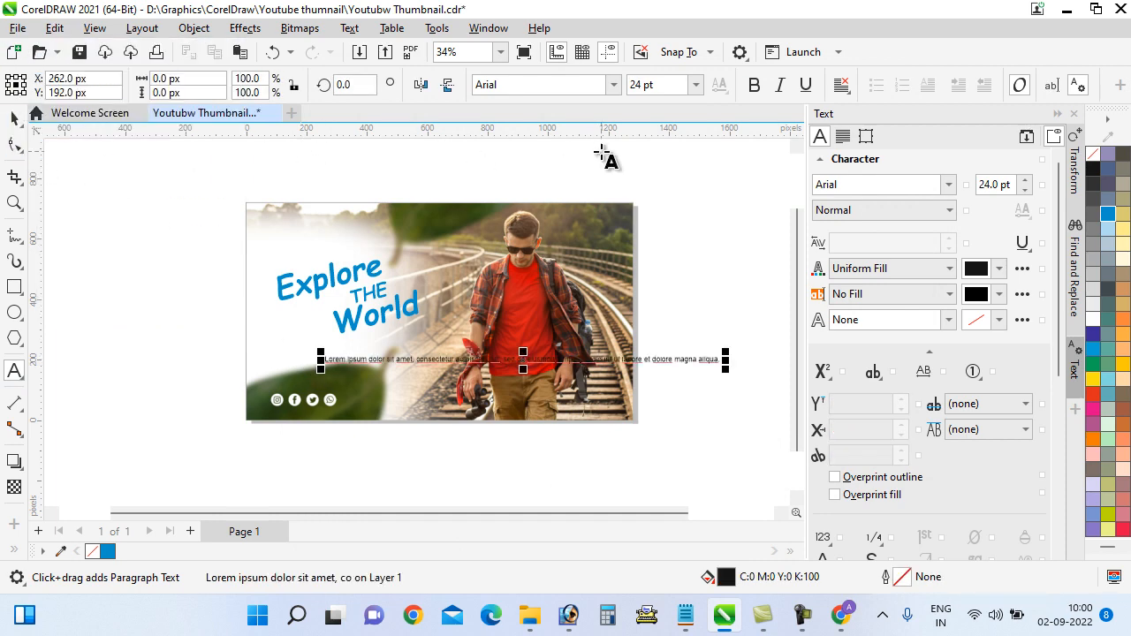
# Step: Move the Lorem ipsum line up and to the left so it sits directly beneath "World"
pyautogui.scroll(2, 425, 351)
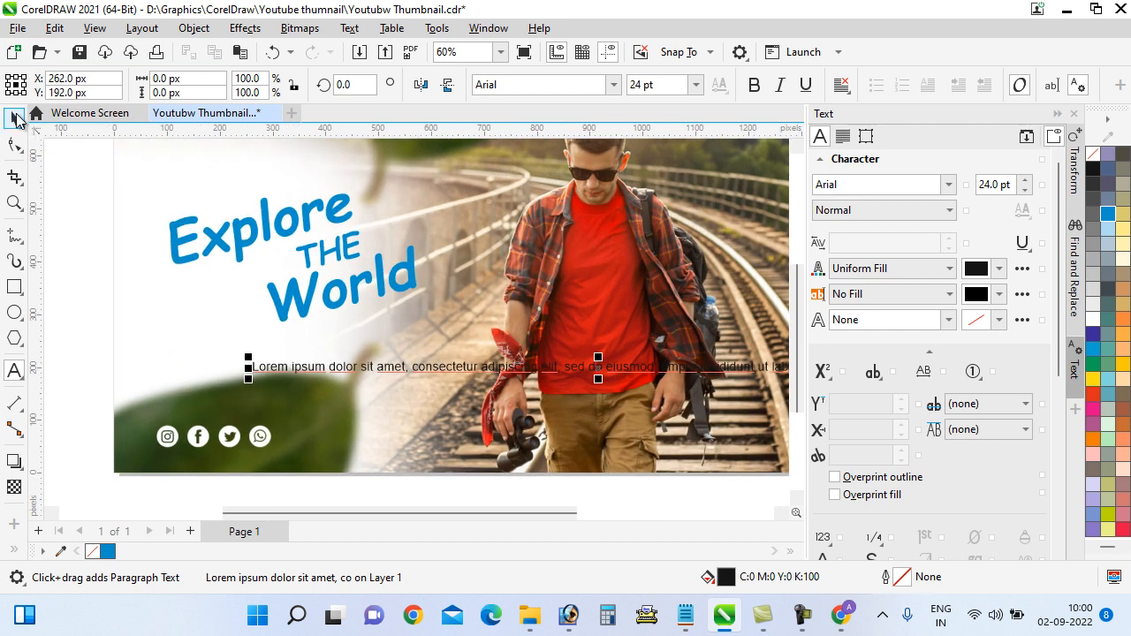
pyautogui.click(16, 120)
pyautogui.click(371, 370)
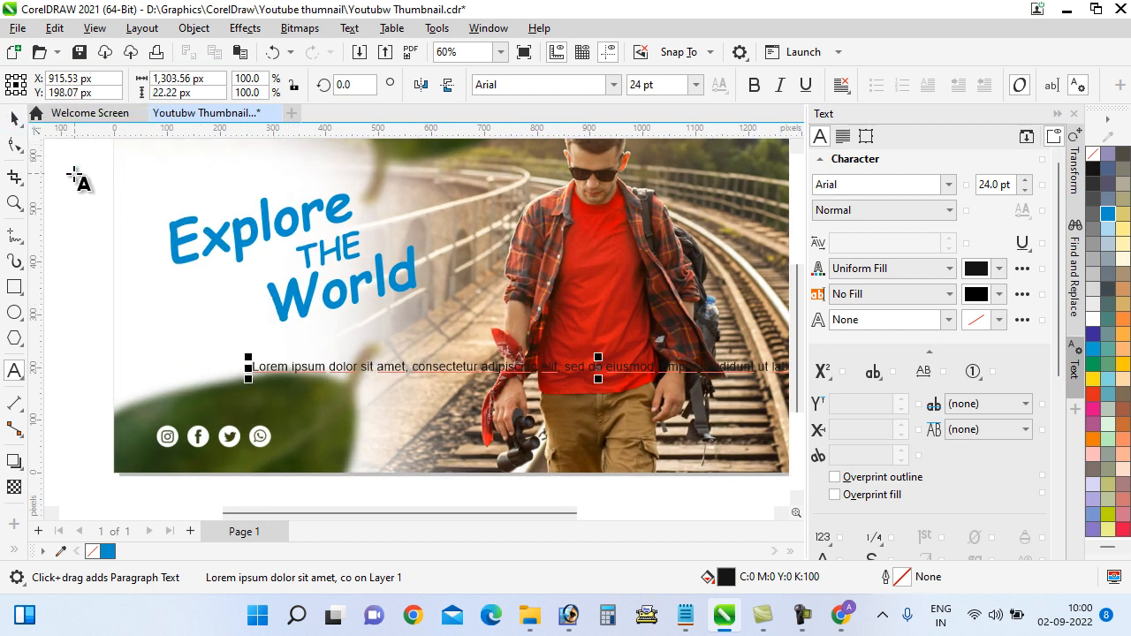
pyautogui.click(210, 234)
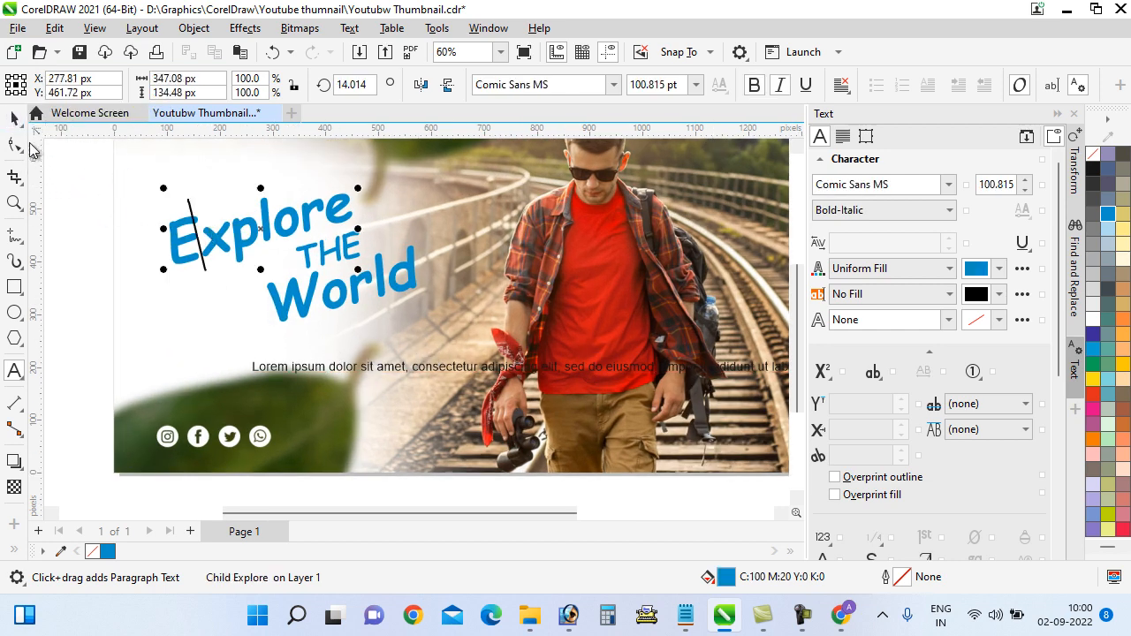
pyautogui.click(16, 120)
pyautogui.click(151, 341)
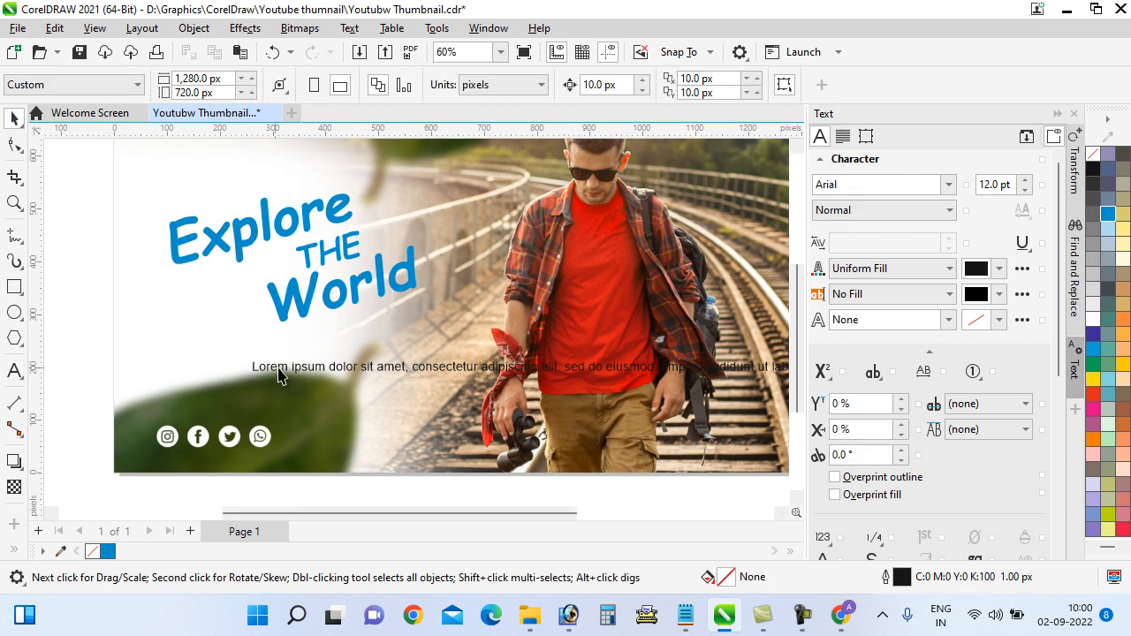
pyautogui.click(348, 370)
pyautogui.moveTo(349, 369); pyautogui.dragTo(275, 334)
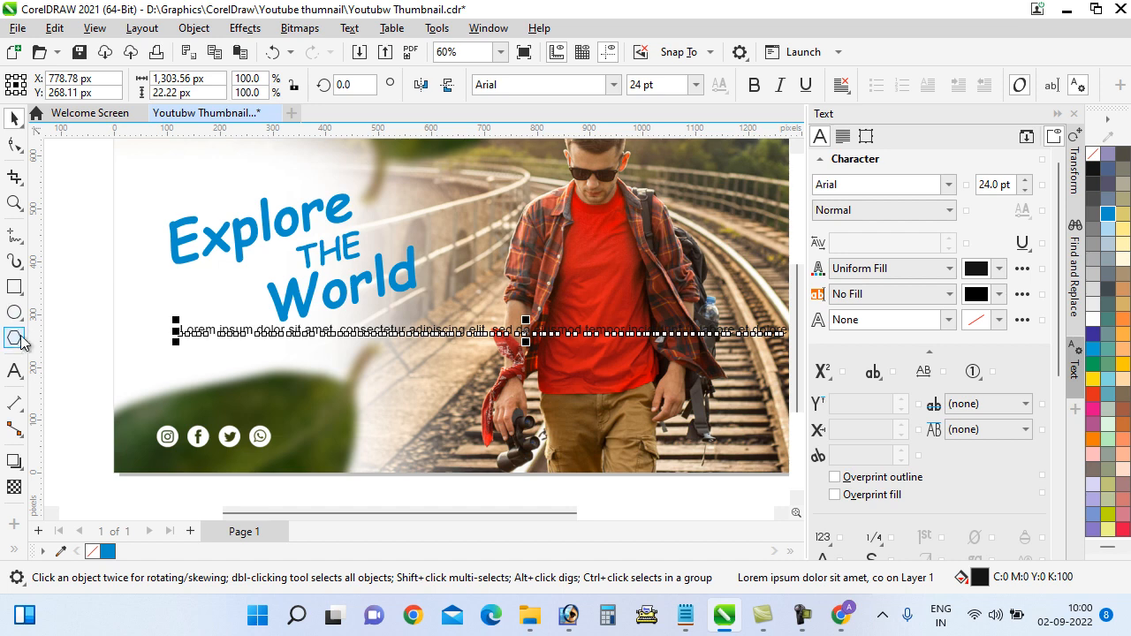
# Step: Break the Lorem ipsum text into three lines, before "adipiscing" and before "incididunt"
pyautogui.click(14, 370)
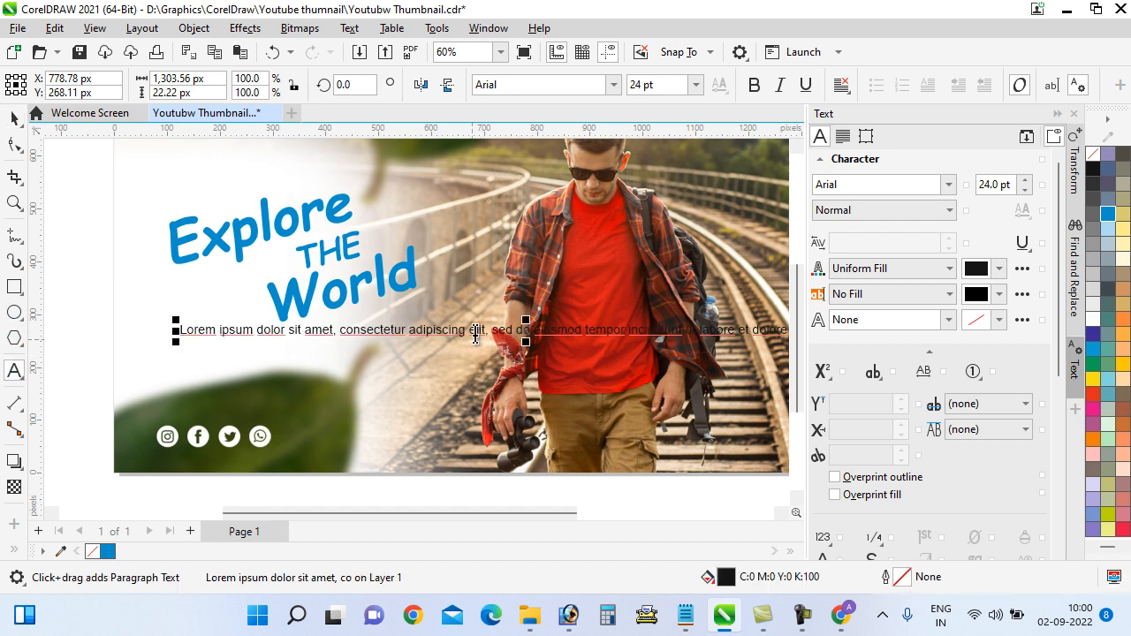
pyautogui.click(407, 330)
pyautogui.press('Return')
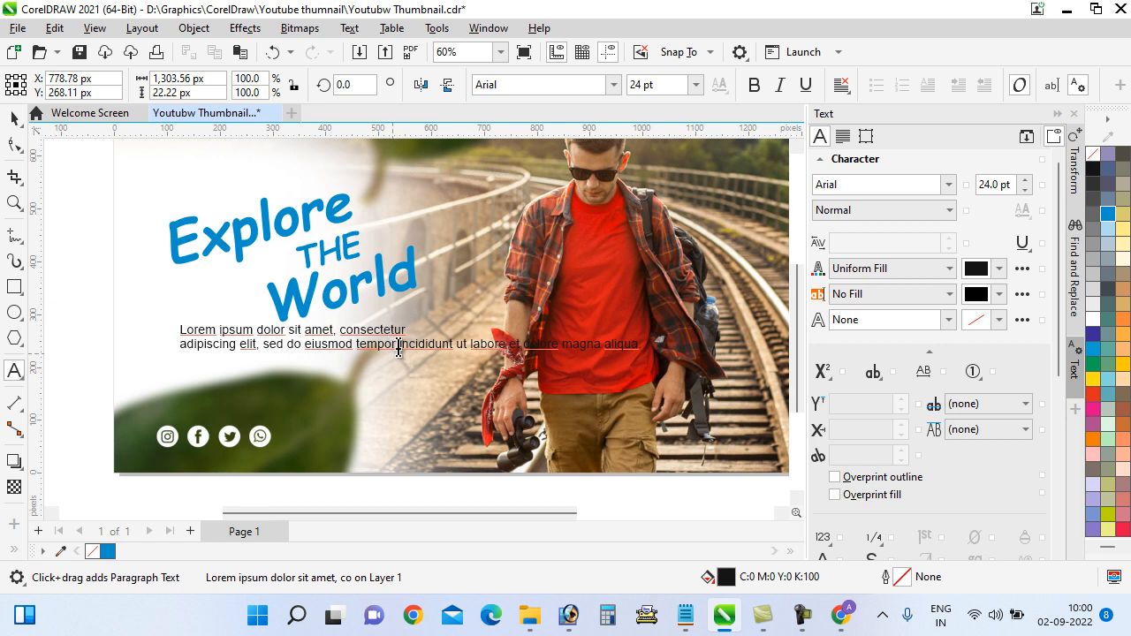
pyautogui.click(398, 346)
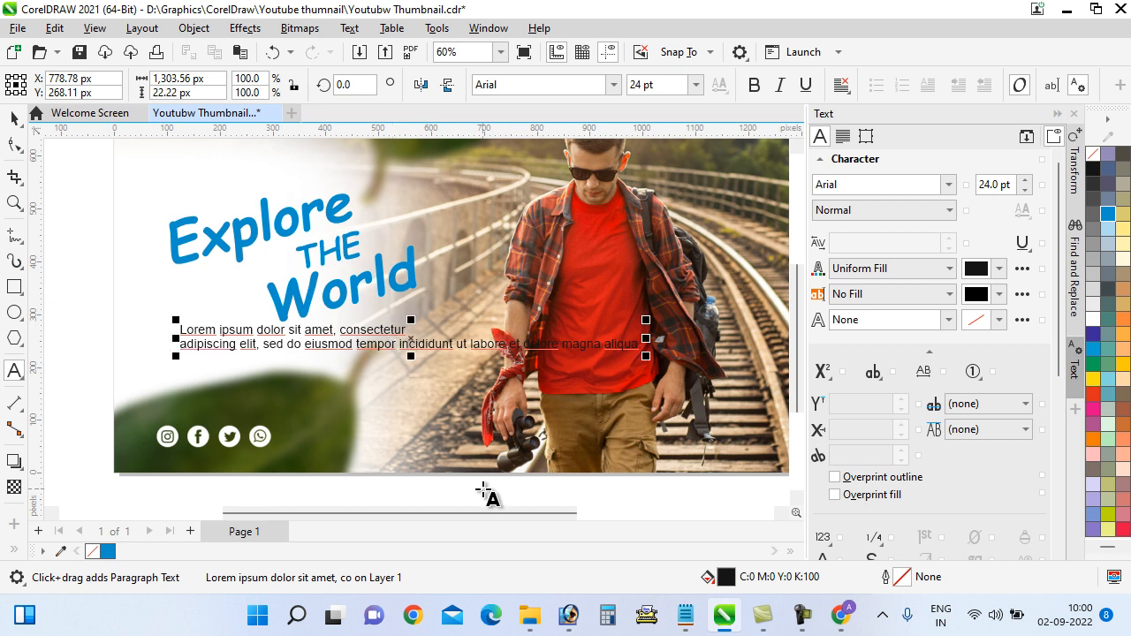
pyautogui.press('Return')
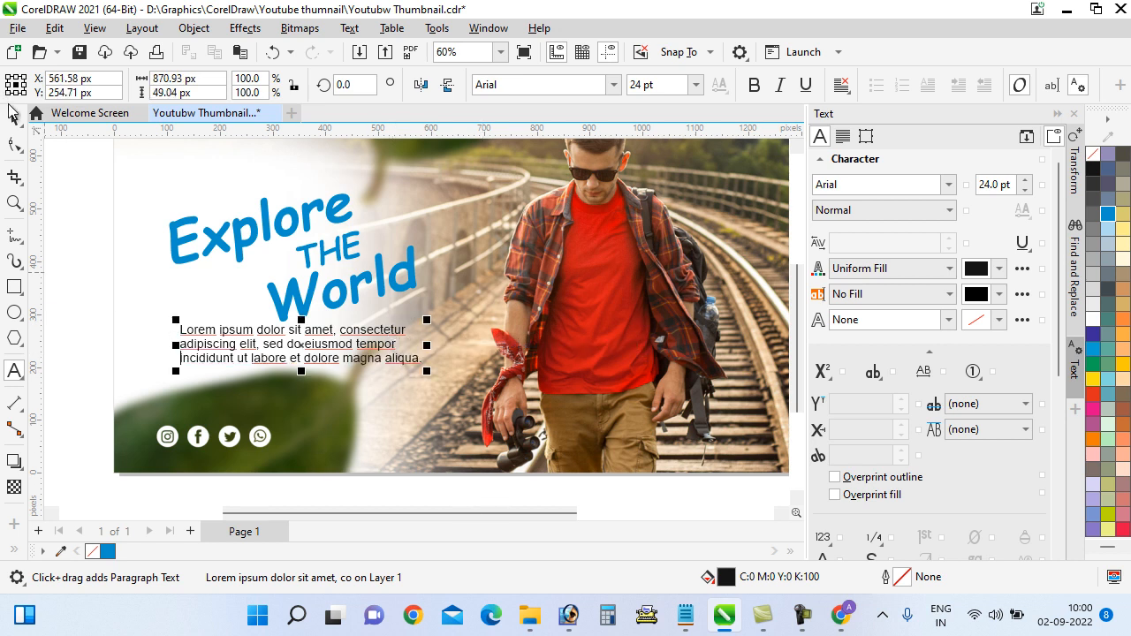
# Step: Apply full justification to the three-line Lorem ipsum text, keeping the background picture in place
pyautogui.click(11, 113)
pyautogui.click(841, 85)
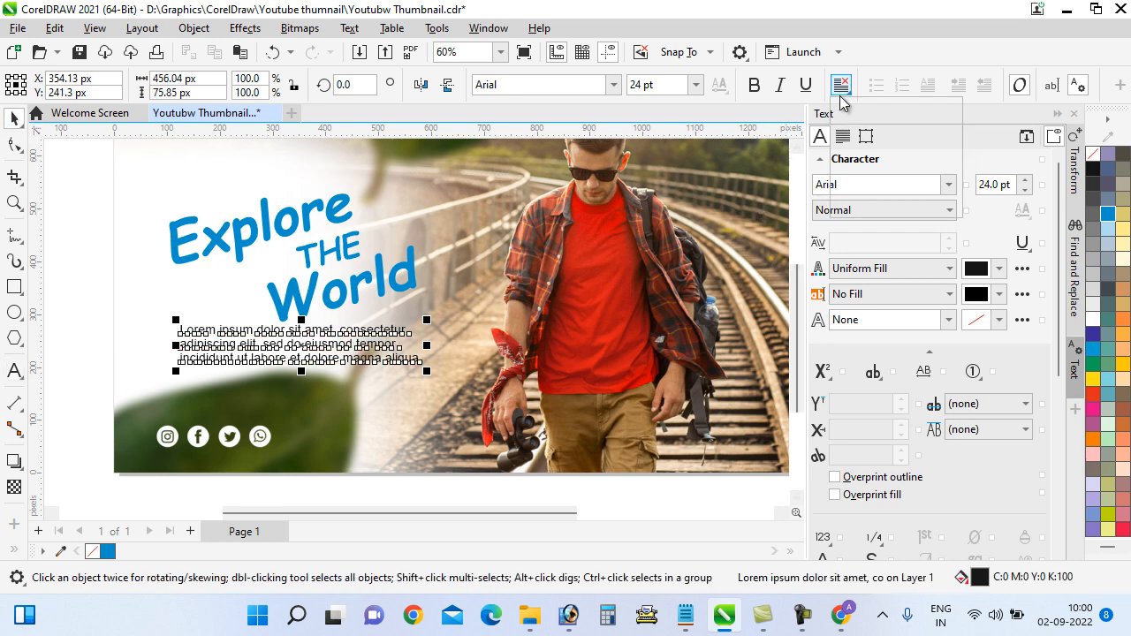
pyautogui.click(873, 187)
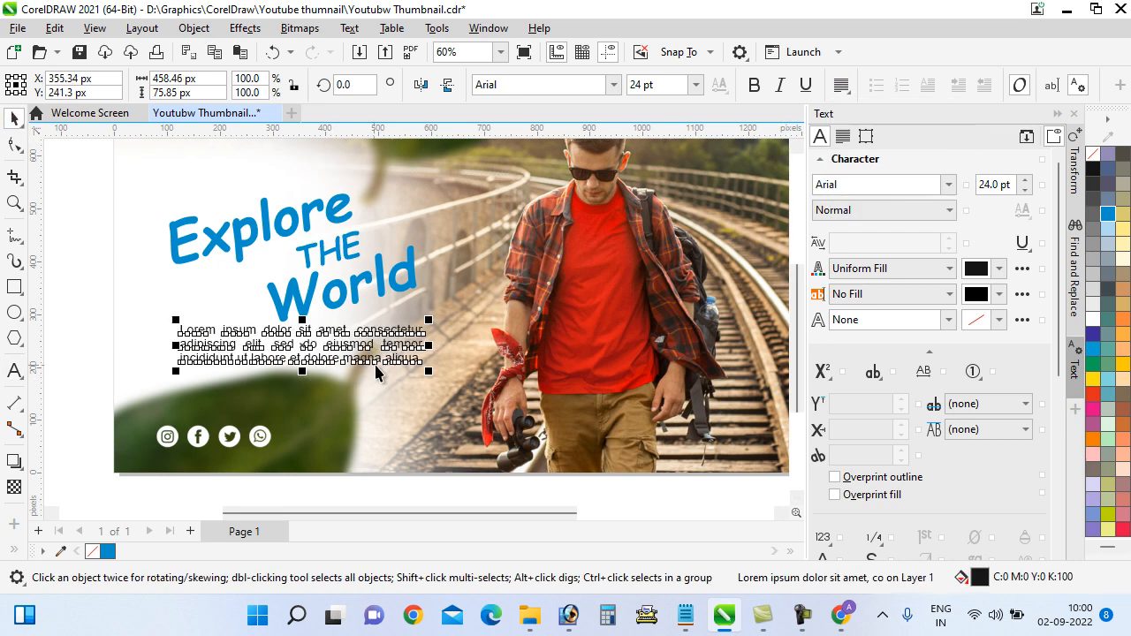
pyautogui.moveTo(389, 366); pyautogui.dragTo(404, 364)
pyautogui.hotkey('ctrl', 'z')
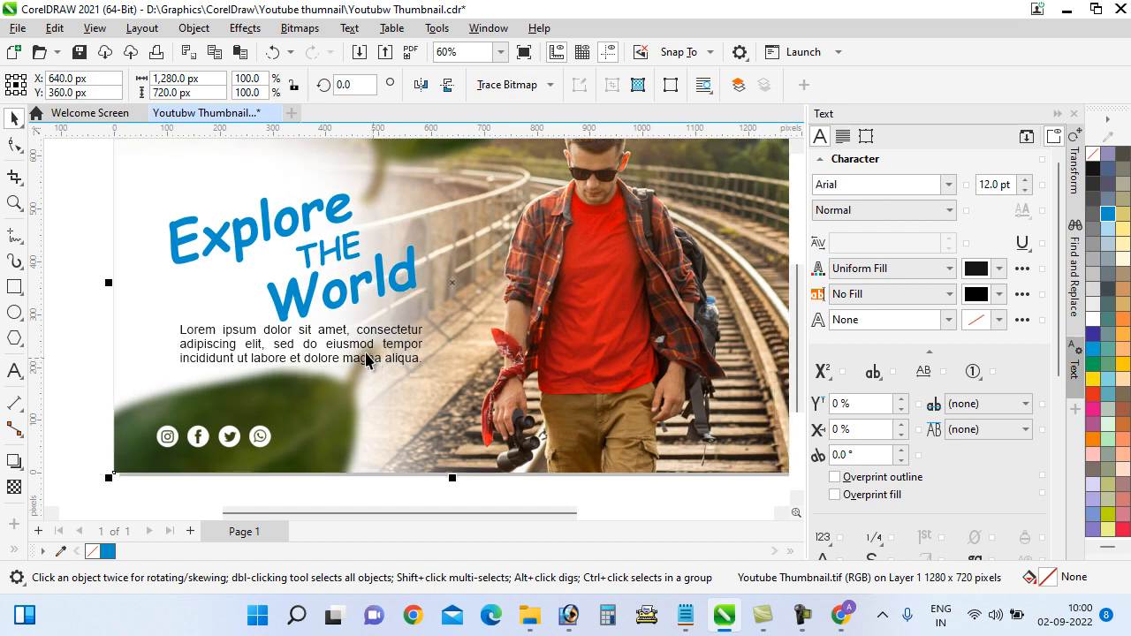
# Step: Rotate the Lorem ipsum text about 13.5° counter-clockwise and place it along the underside of "World"
pyautogui.click(362, 336)
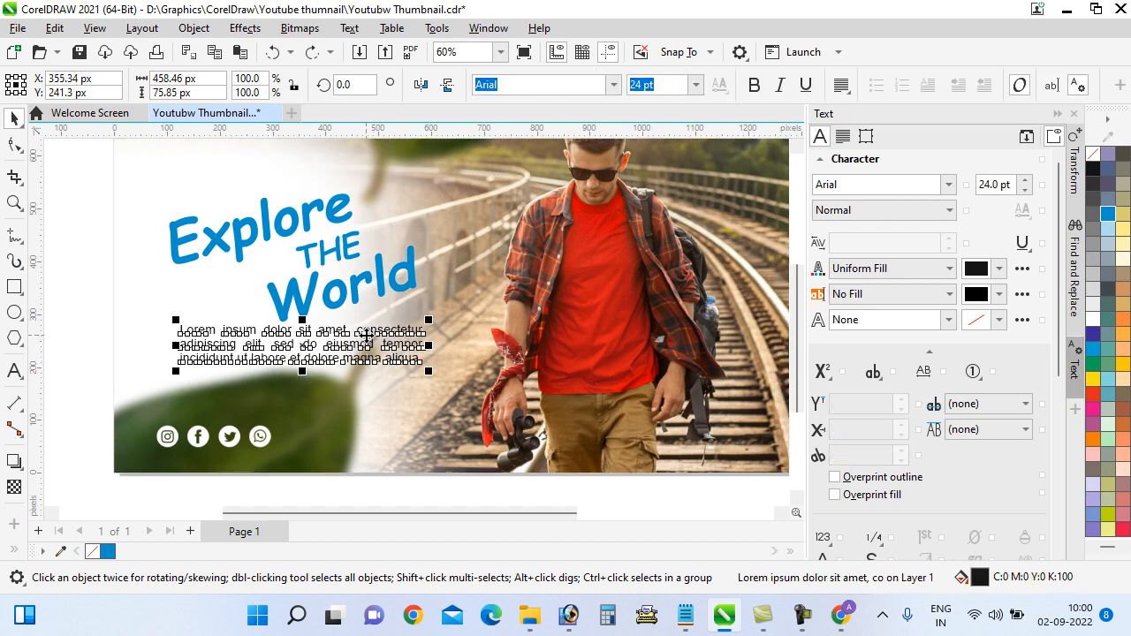
pyautogui.click(366, 336)
pyautogui.moveTo(436, 379); pyautogui.dragTo(456, 348)
pyautogui.click(373, 326)
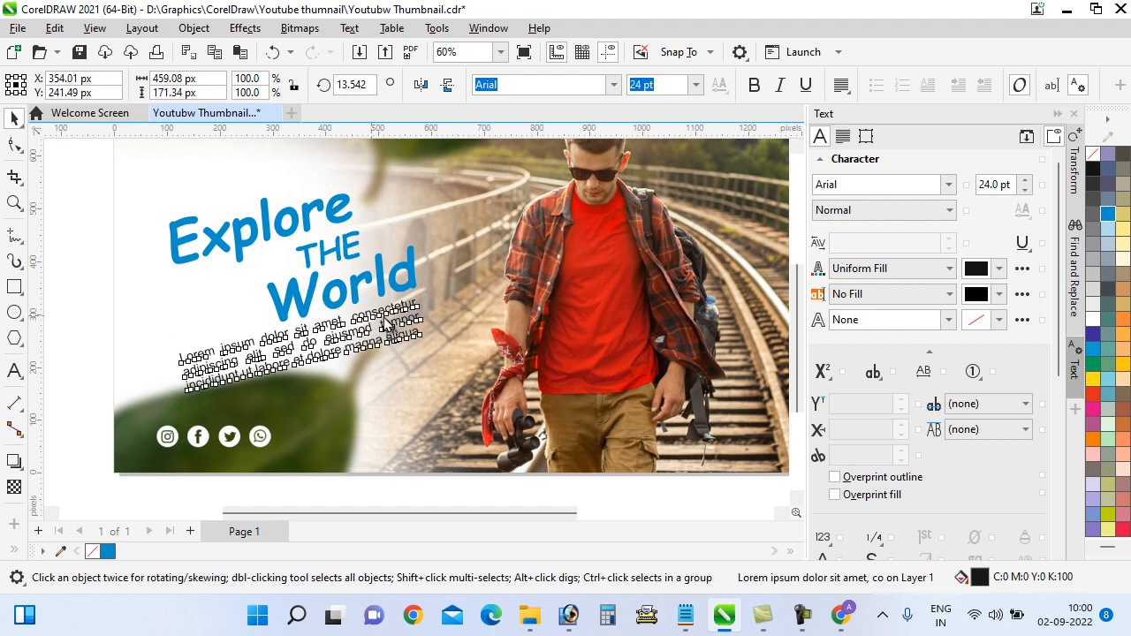
pyautogui.moveTo(373, 326); pyautogui.dragTo(350, 281)
pyautogui.keyDown('shift'); pyautogui.click(353, 300); pyautogui.keyUp('shift')
pyautogui.press('Escape')
pyautogui.scroll(-2, 381, 399)
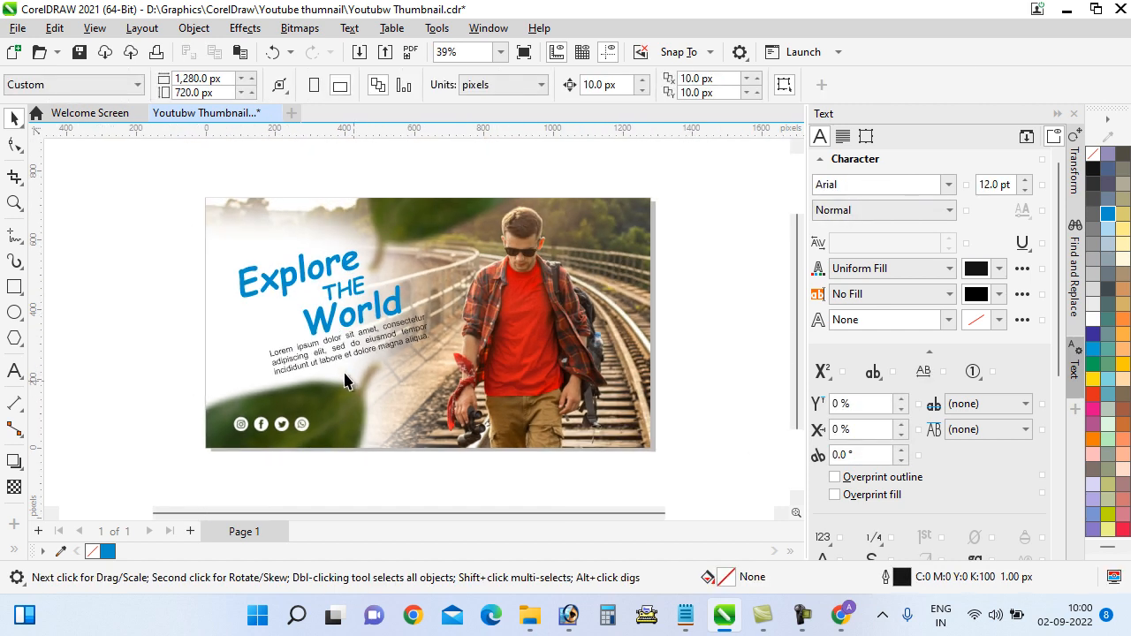
# Step: Move the heading and Lorem ipsum text together to the left, and shift the Lorem ipsum text slightly further left
pyautogui.moveTo(146, 245); pyautogui.dragTo(457, 392)
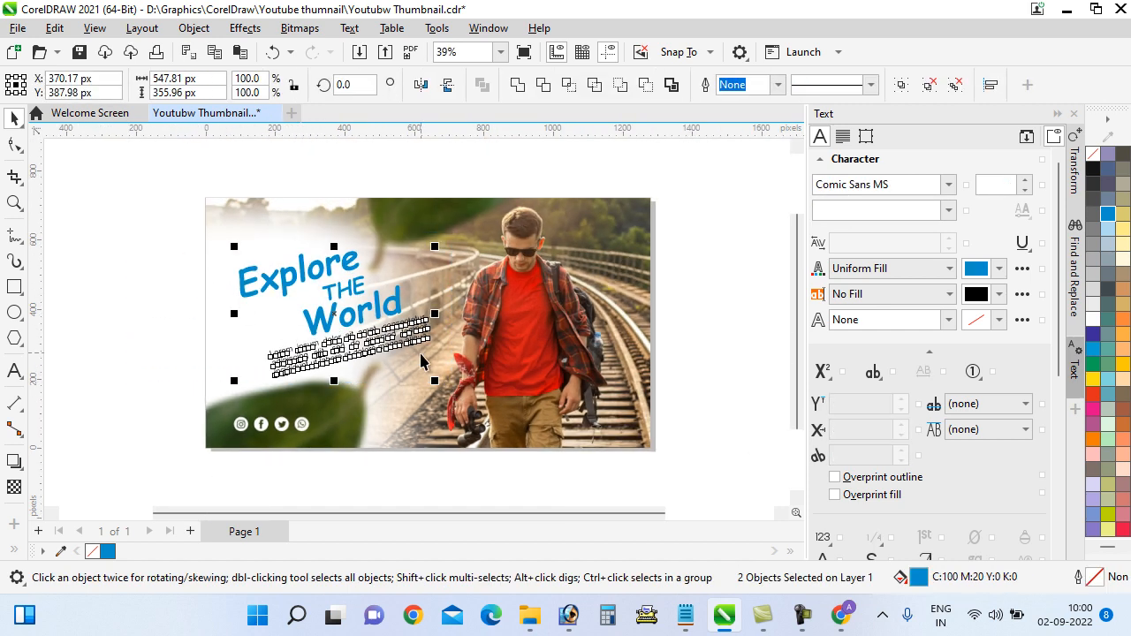
pyautogui.moveTo(415, 340); pyautogui.dragTo(398, 338)
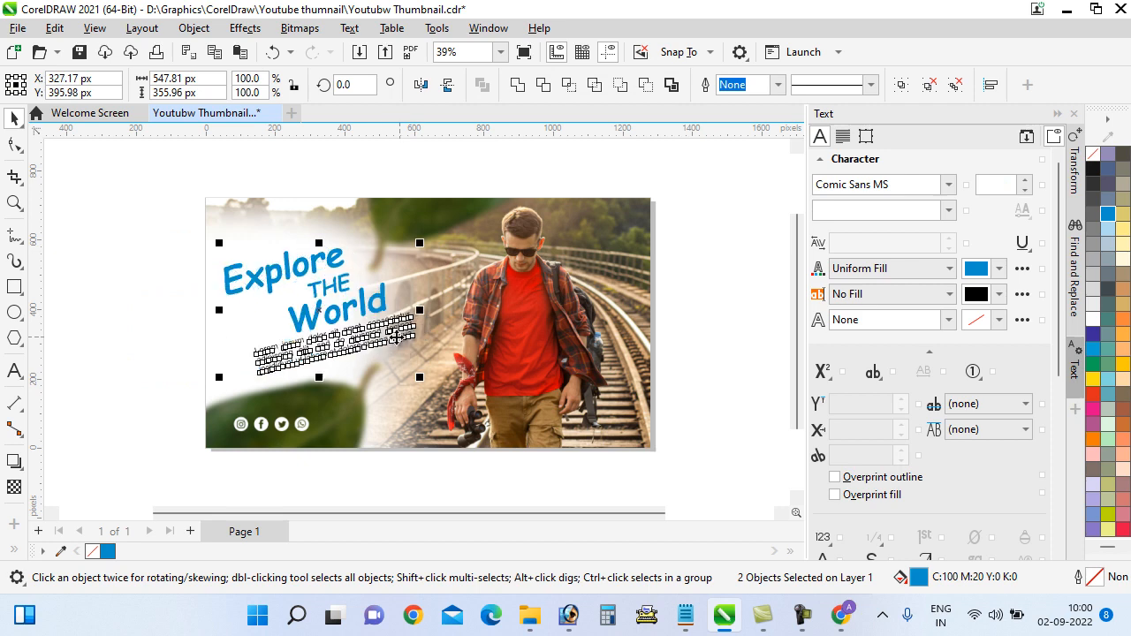
pyautogui.click(171, 340)
pyautogui.click(334, 340)
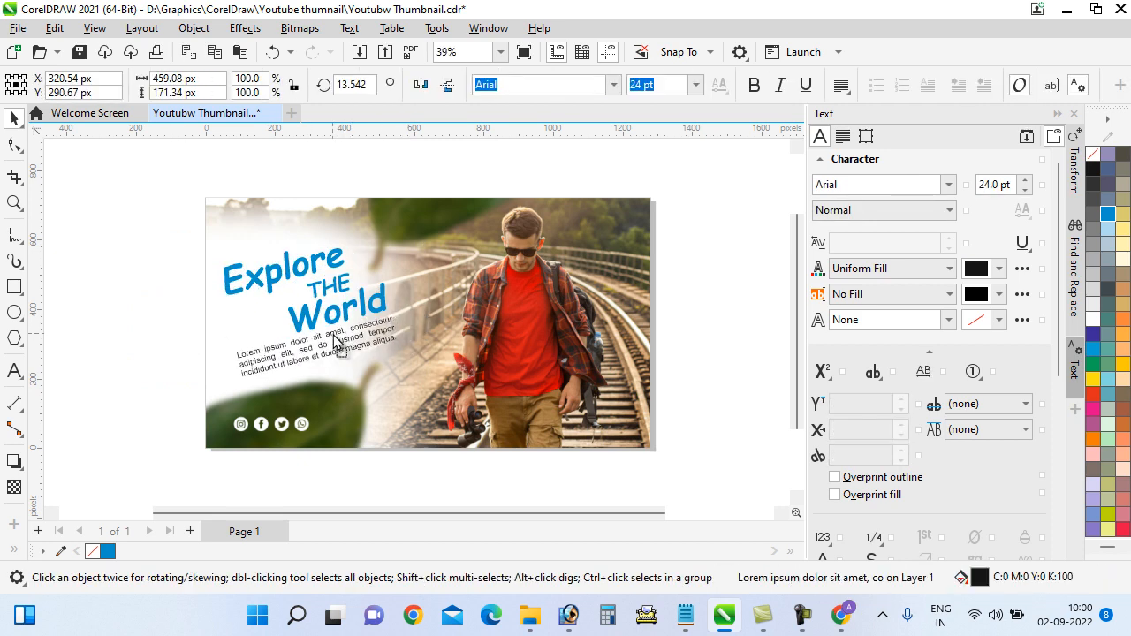
# Step: Enlarge the heading and Lorem ipsum text together to about 509 x 378 px and save the drawing
pyautogui.moveTo(133, 234); pyautogui.dragTo(482, 405)
pyautogui.press('capslock')
pyautogui.moveTo(402, 243); pyautogui.dragTo(406, 240)
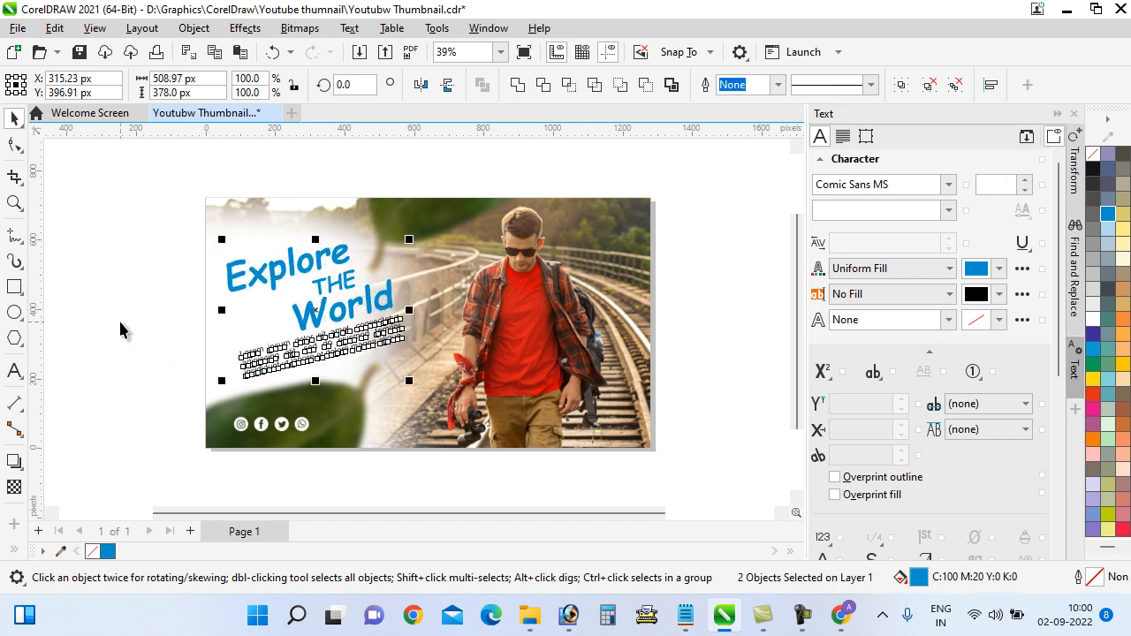
pyautogui.click(104, 272)
pyautogui.click(79, 52)
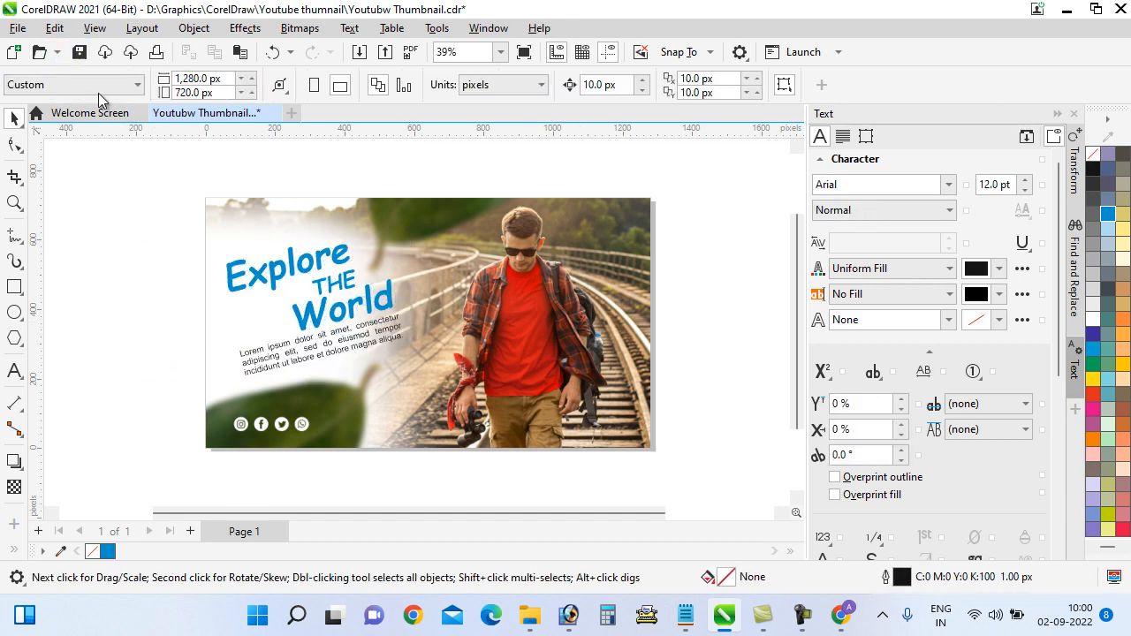
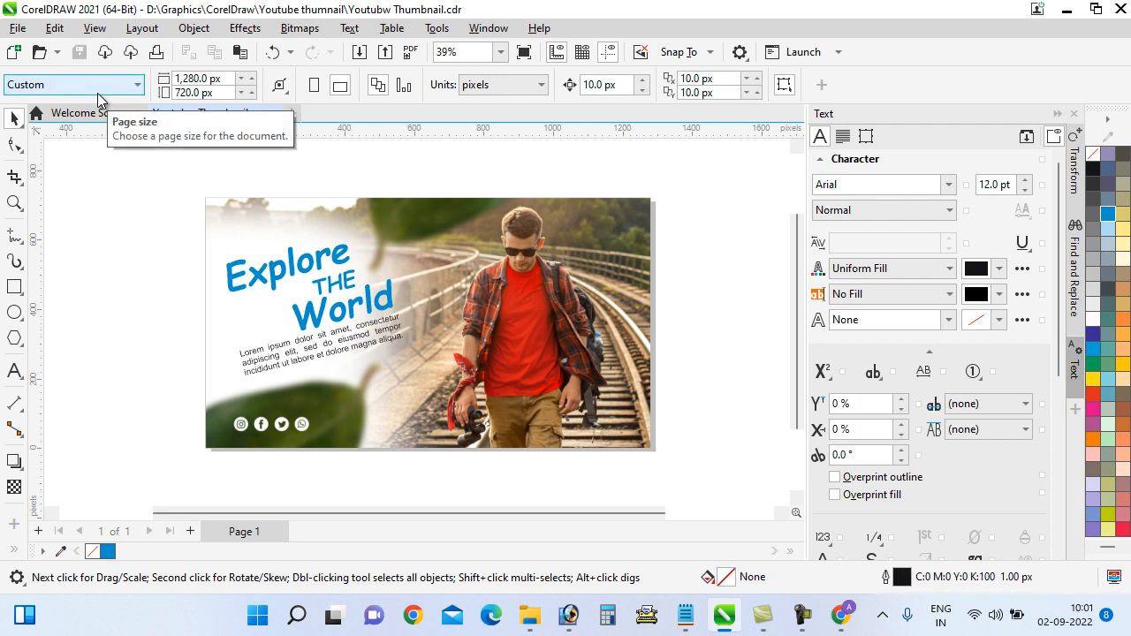
# Step: Switch to the Youtube Thumbnail folder and open the logo file in Photoshop without updating its text layers
pyautogui.click(535, 624)
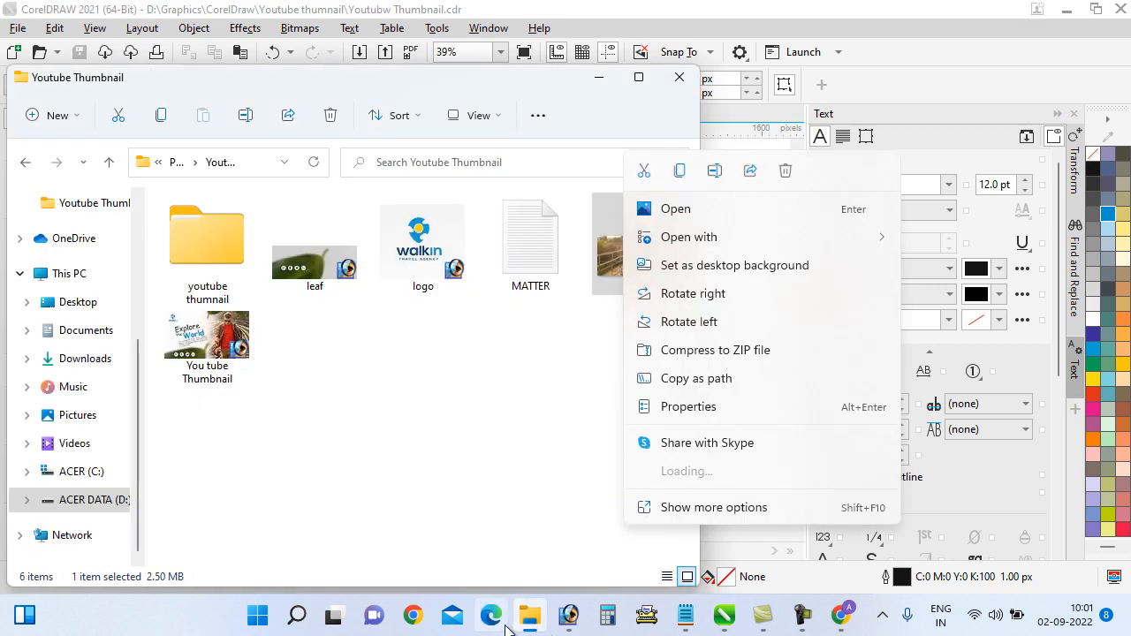
pyautogui.click(450, 359)
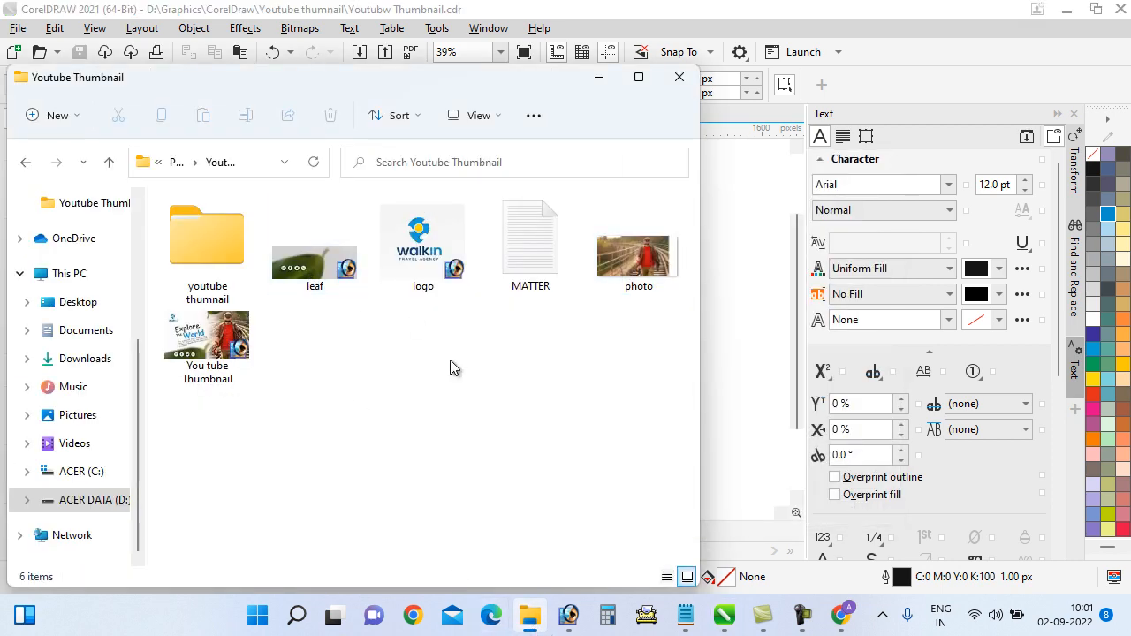
pyautogui.click(422, 277)
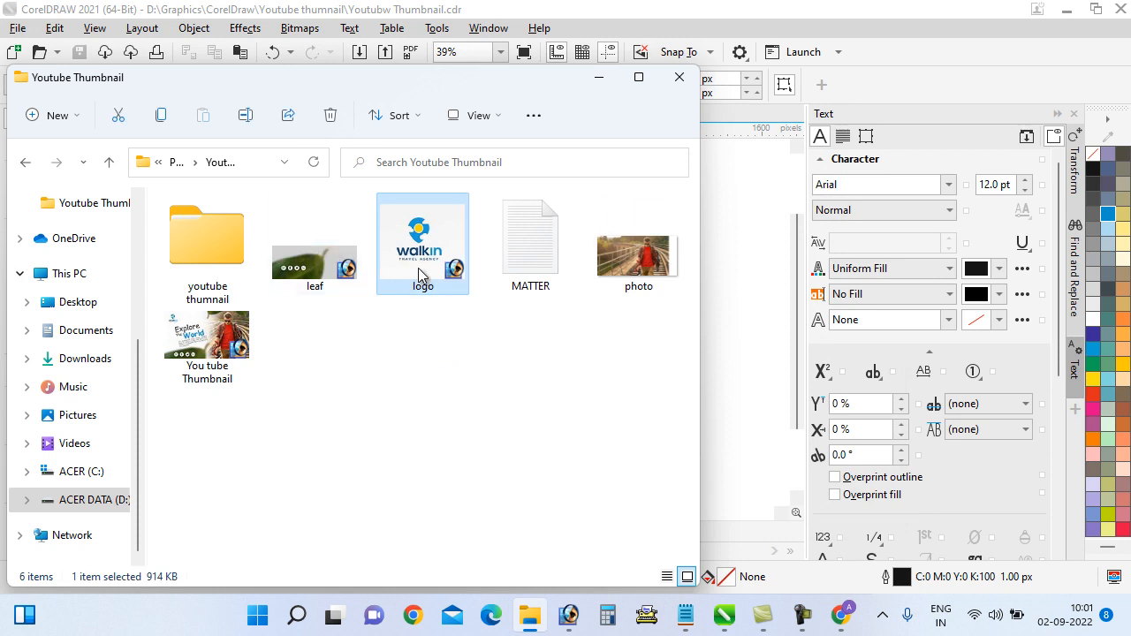
pyautogui.rightClick(422, 257)
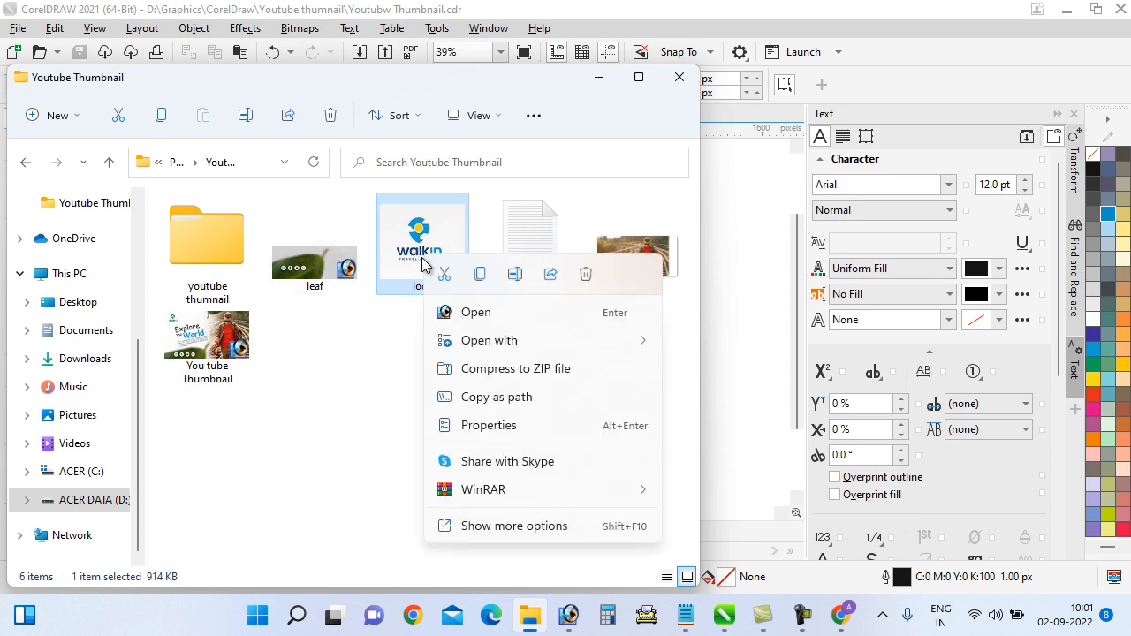
pyautogui.click(474, 313)
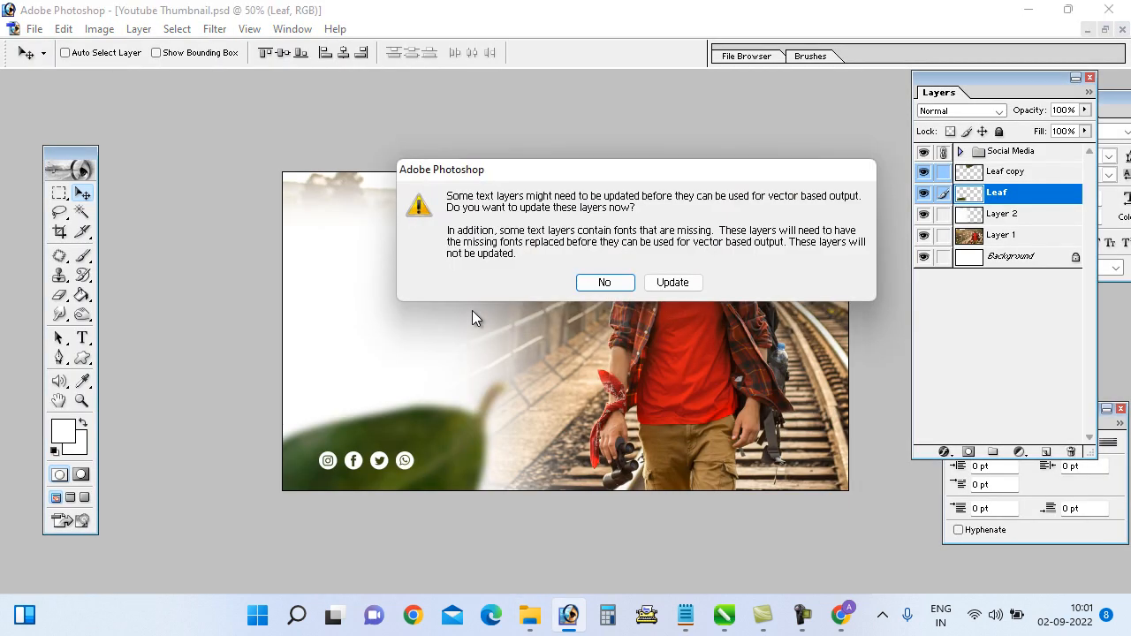
pyautogui.click(605, 284)
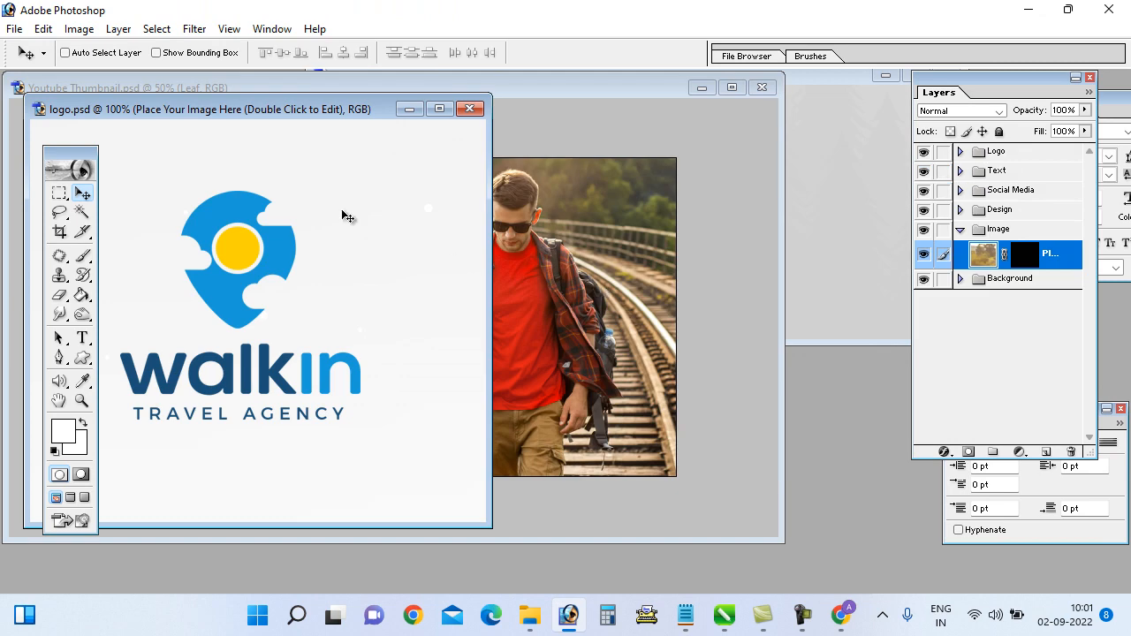
# Step: Copy the Logo layer group from logo.psd into Youtube Thumbnail.psd and maximize the thumbnail document
pyautogui.moveTo(224, 111); pyautogui.dragTo(591, 103)
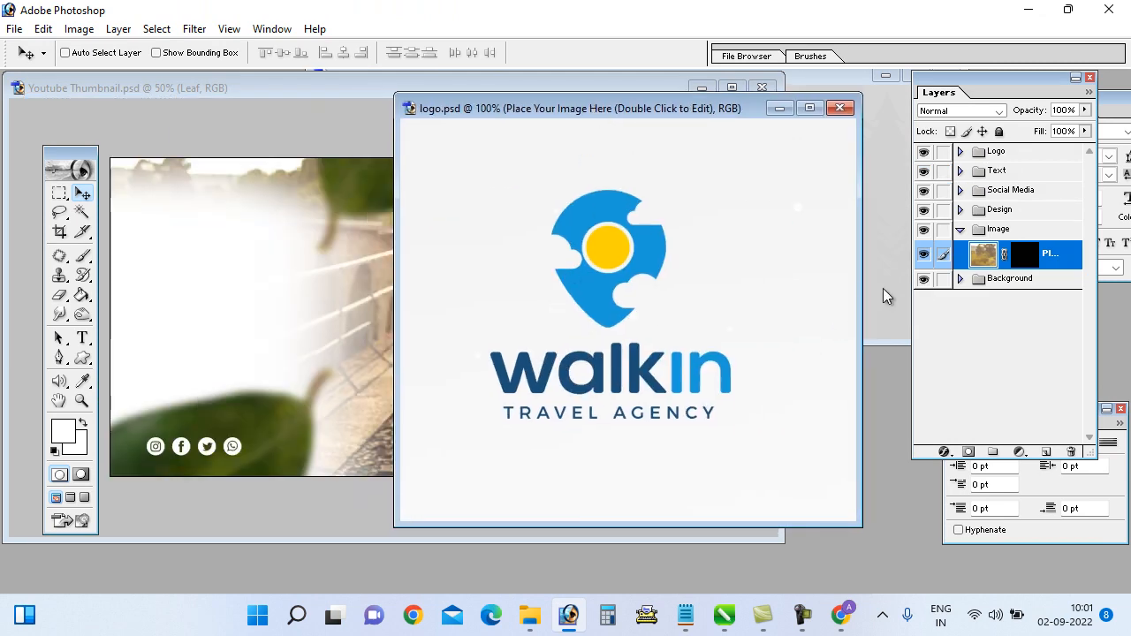
pyautogui.click(922, 262)
pyautogui.rightClick(646, 384)
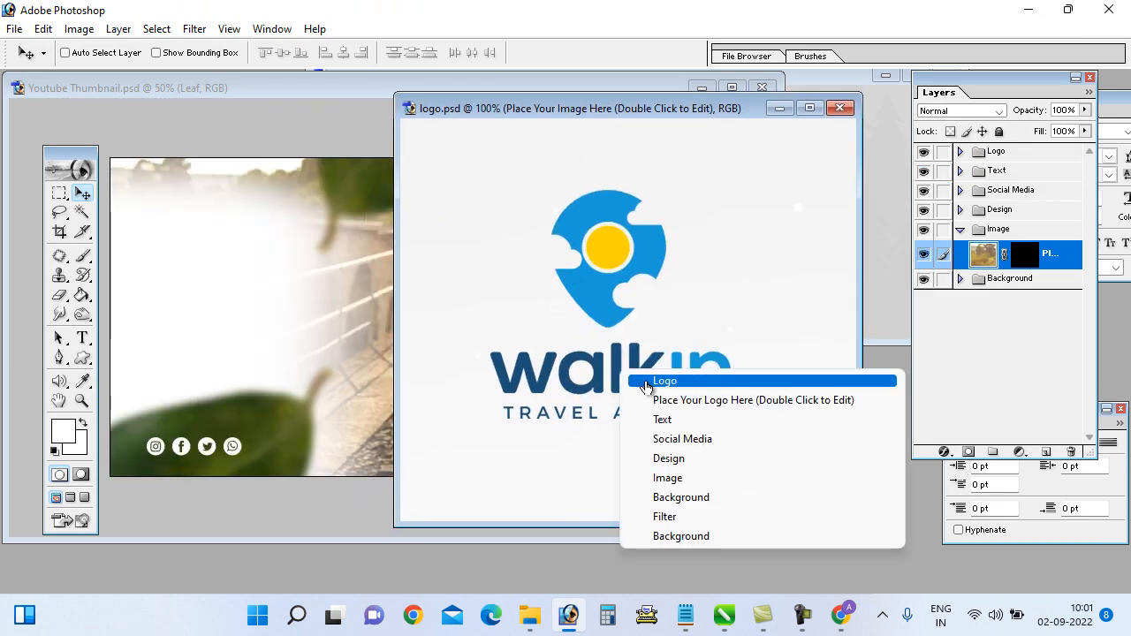
pyautogui.click(646, 384)
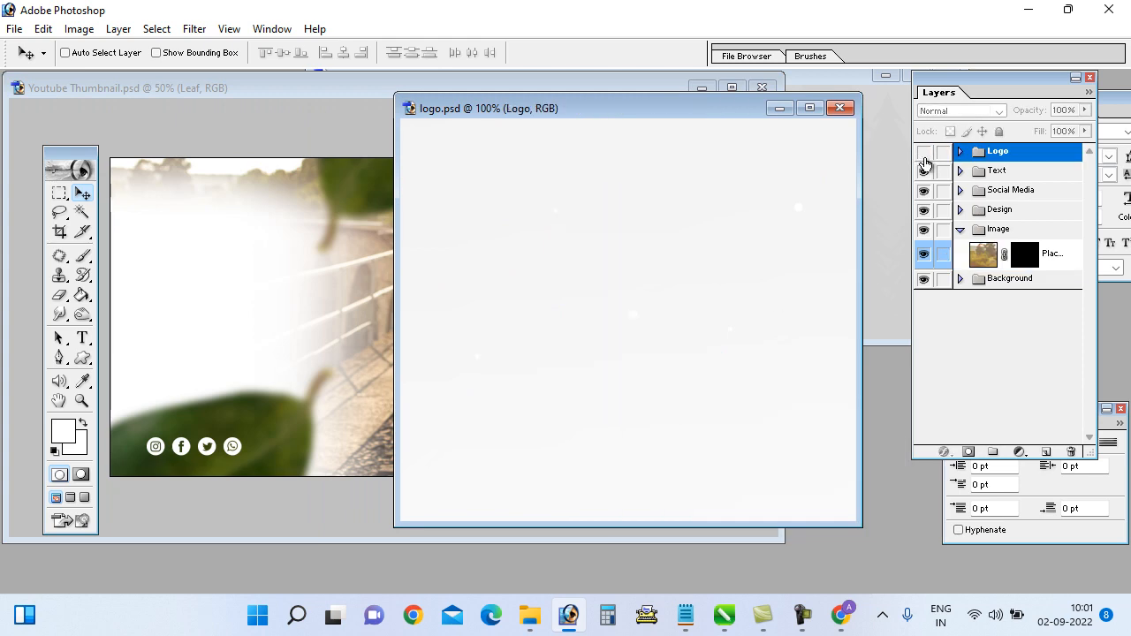
pyautogui.moveTo(586, 324); pyautogui.dragTo(292, 316)
pyautogui.click(732, 87)
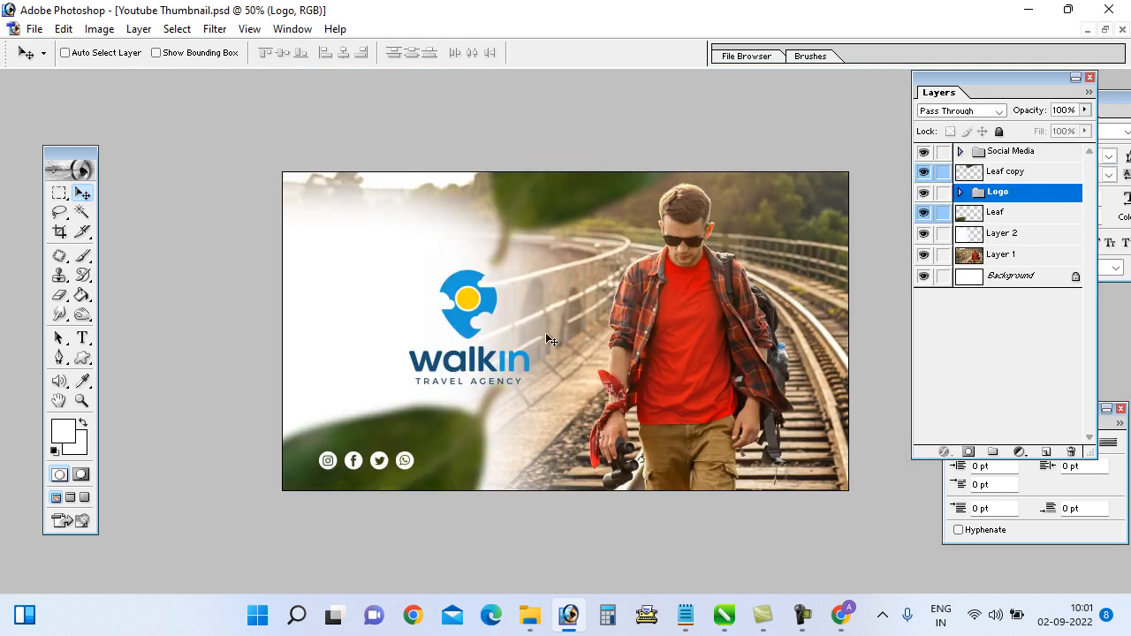
# Step: Scale the logo proportionally to about 58.7% and place it in the lower-right corner of the photo
pyautogui.moveTo(501, 342); pyautogui.dragTo(394, 262)
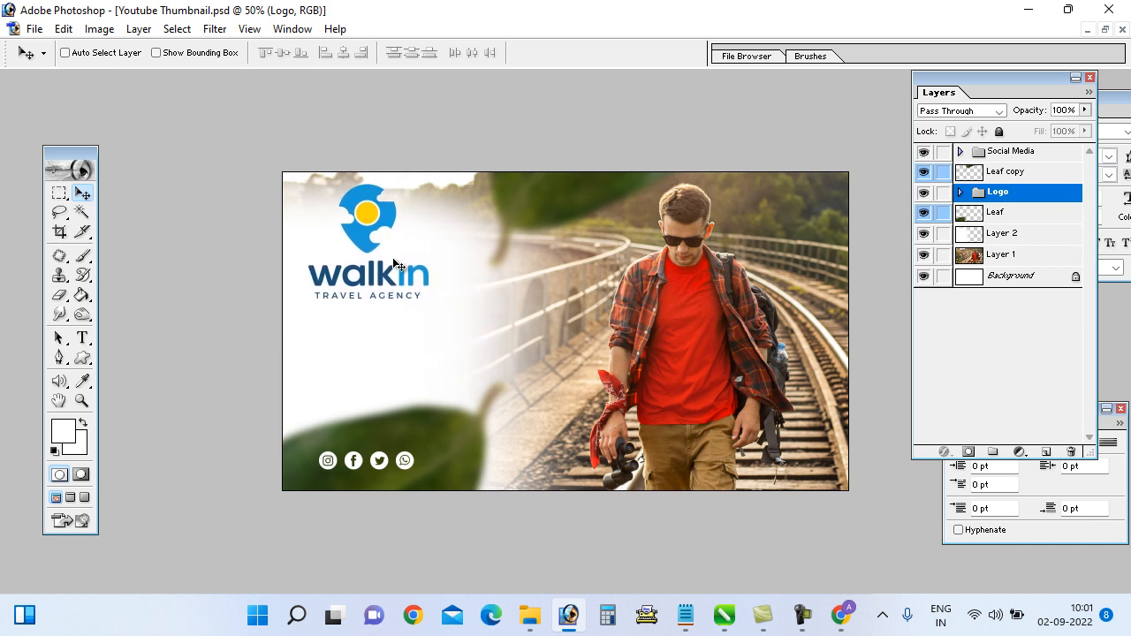
pyautogui.hotkey('ctrl', 't')
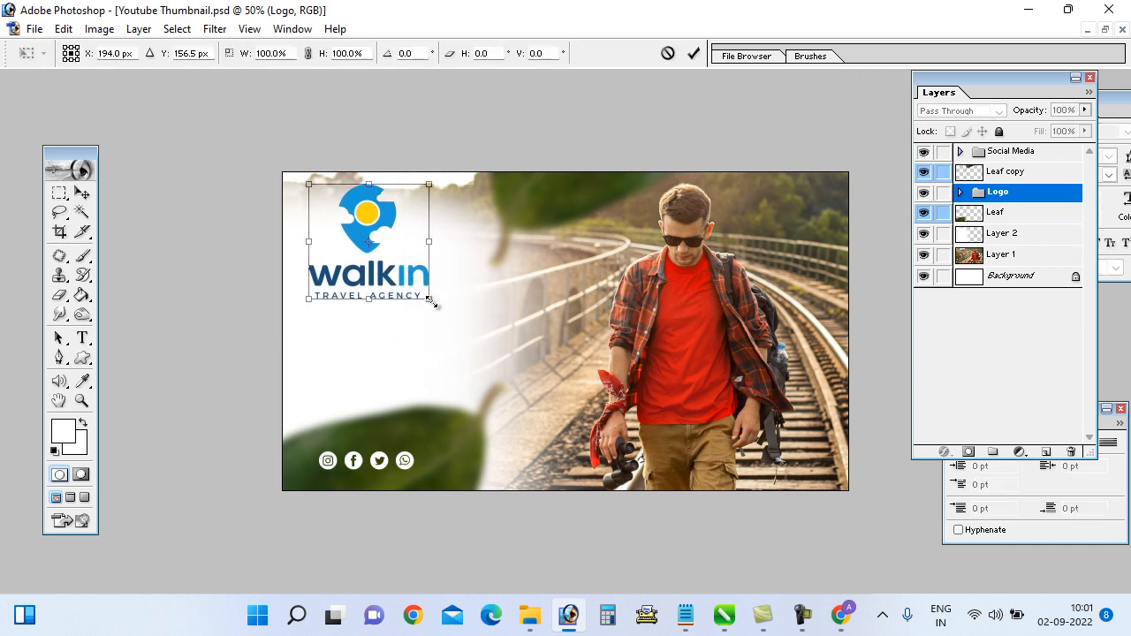
pyautogui.moveTo(432, 302); pyautogui.dragTo(380, 259)
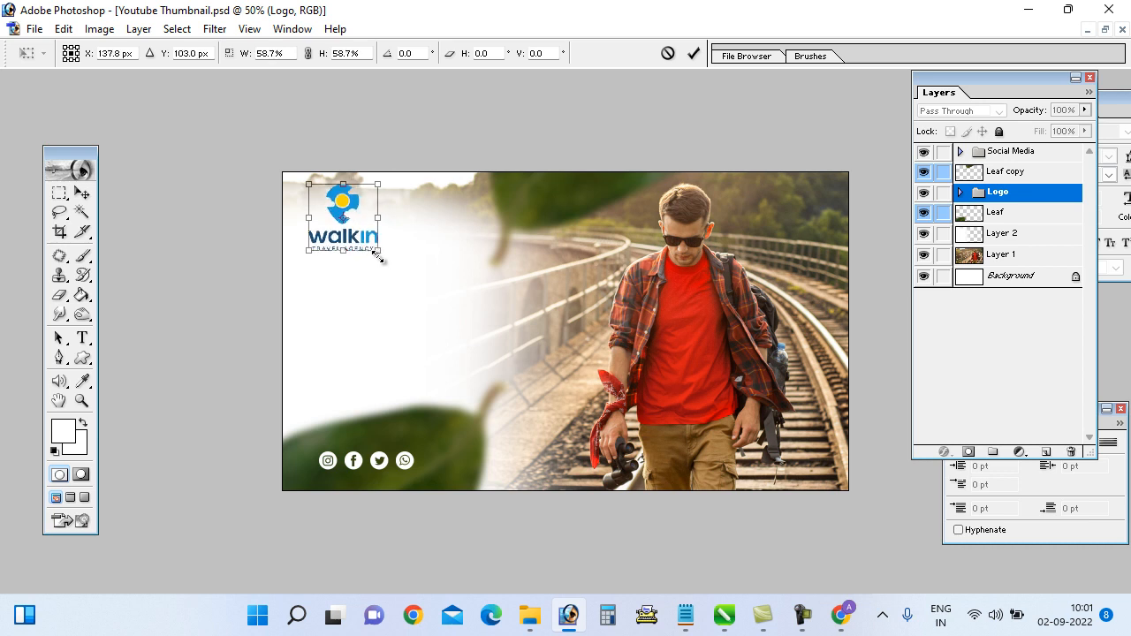
pyautogui.press('Return')
pyautogui.moveTo(343, 221); pyautogui.dragTo(803, 434)
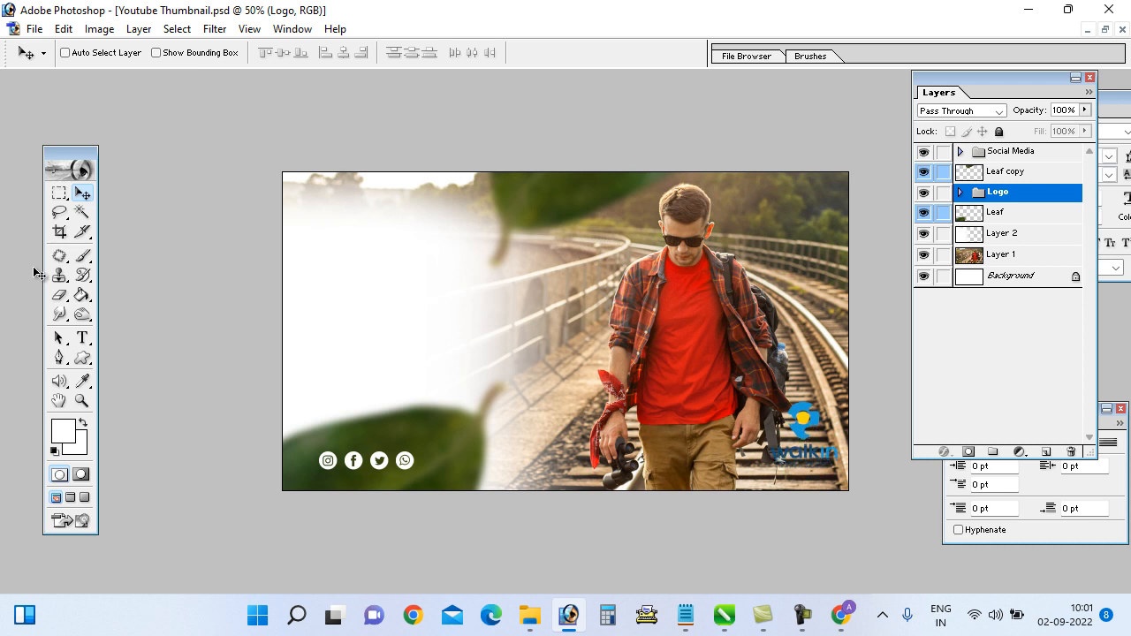
# Step: Fill a rectangle around the logo with white on a new layer and move that layer beneath the Logo group
pyautogui.click(59, 194)
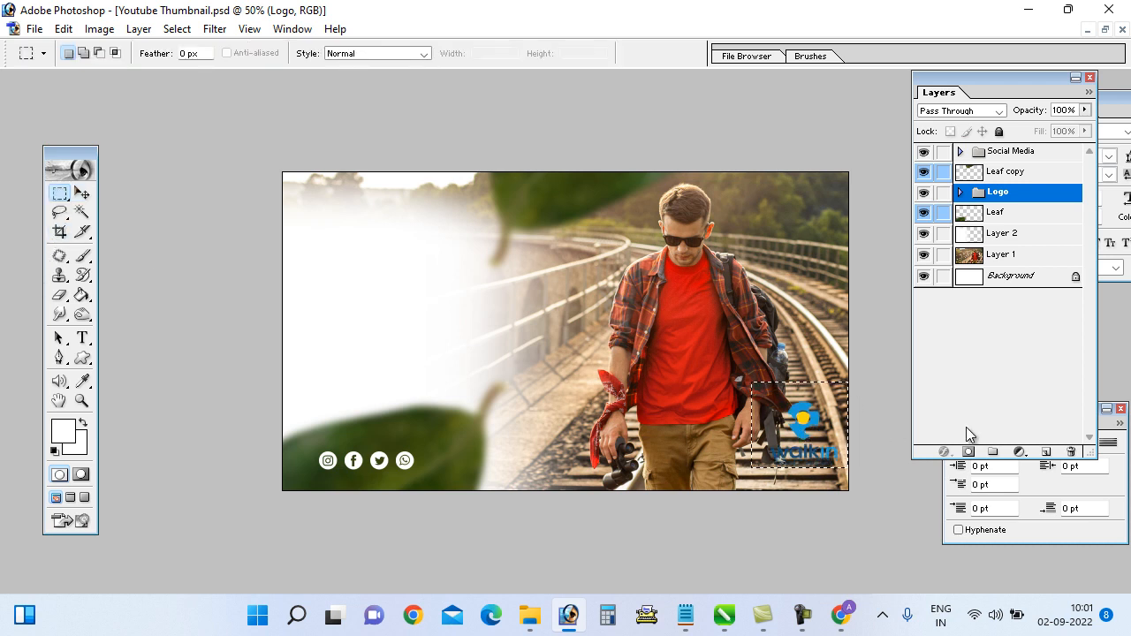
pyautogui.click(1045, 451)
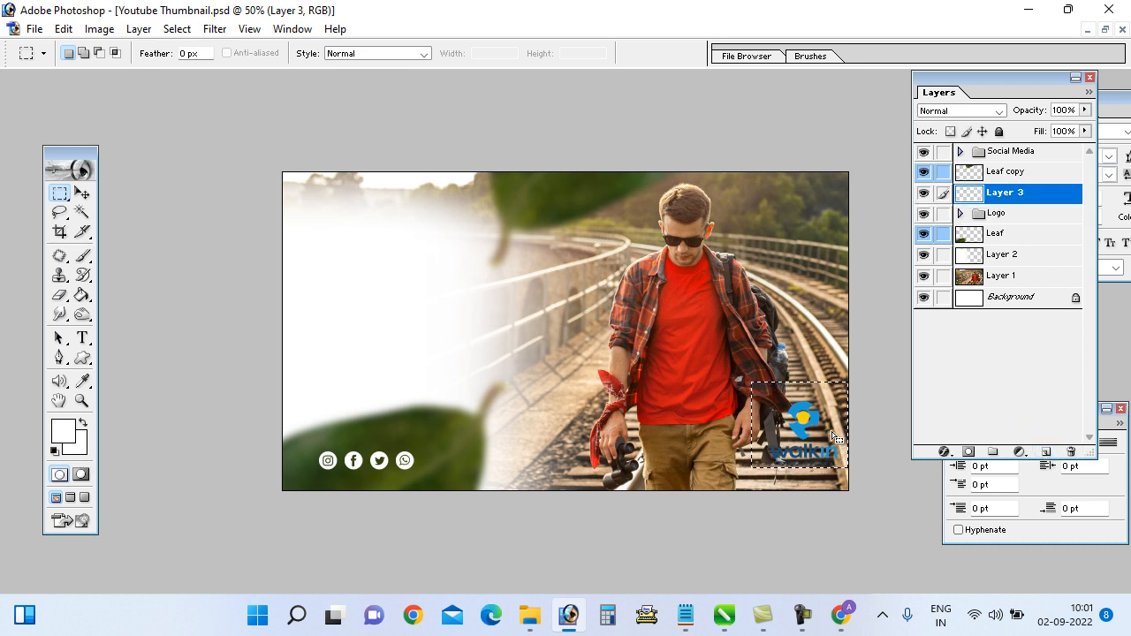
pyautogui.click(81, 295)
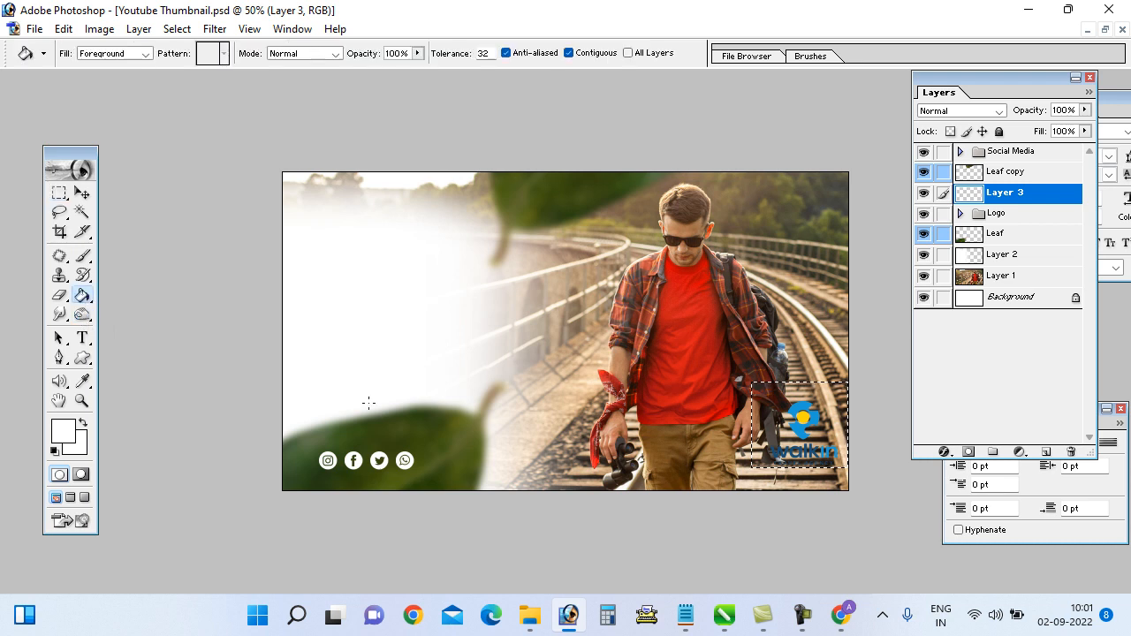
pyautogui.click(832, 412)
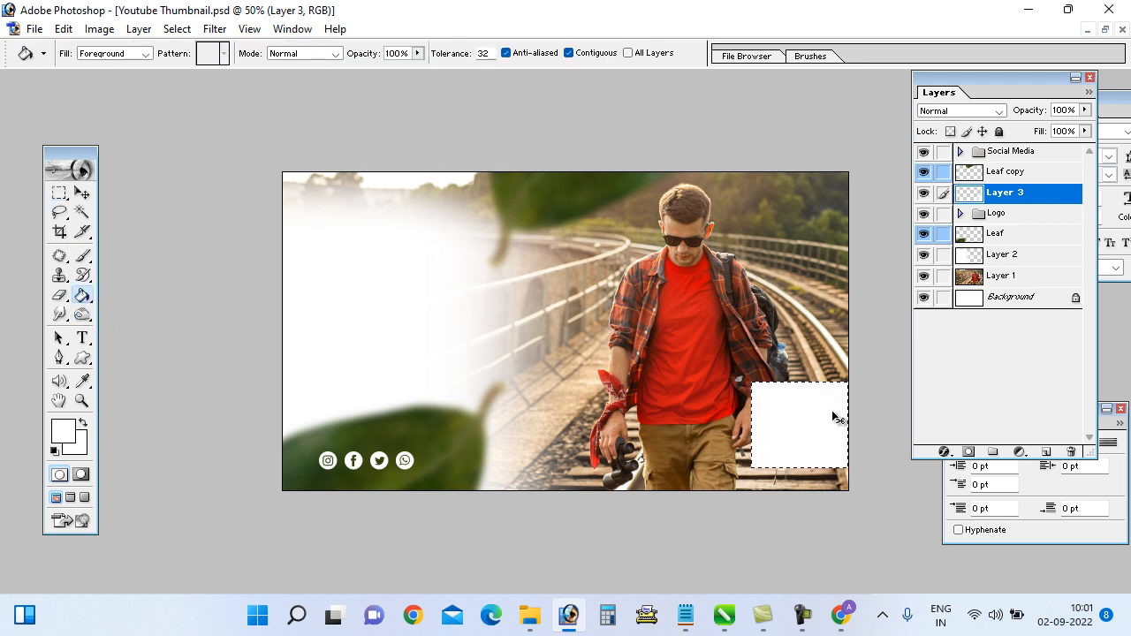
pyautogui.hotkey('ctrl', 'd')
pyautogui.moveTo(1045, 199); pyautogui.dragTo(1049, 229)
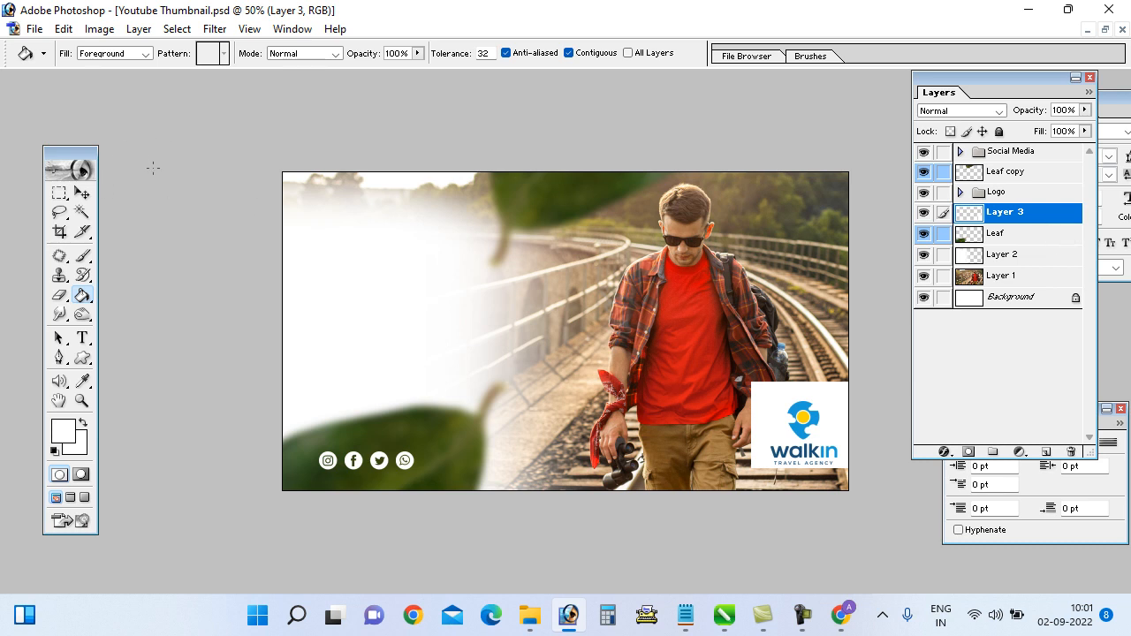
# Step: Nudge the white rectangle down, narrow it to about 90.9% width and lower its upper edge closer to the logo
pyautogui.click(85, 197)
pyautogui.hotkey('shift', 'Down')
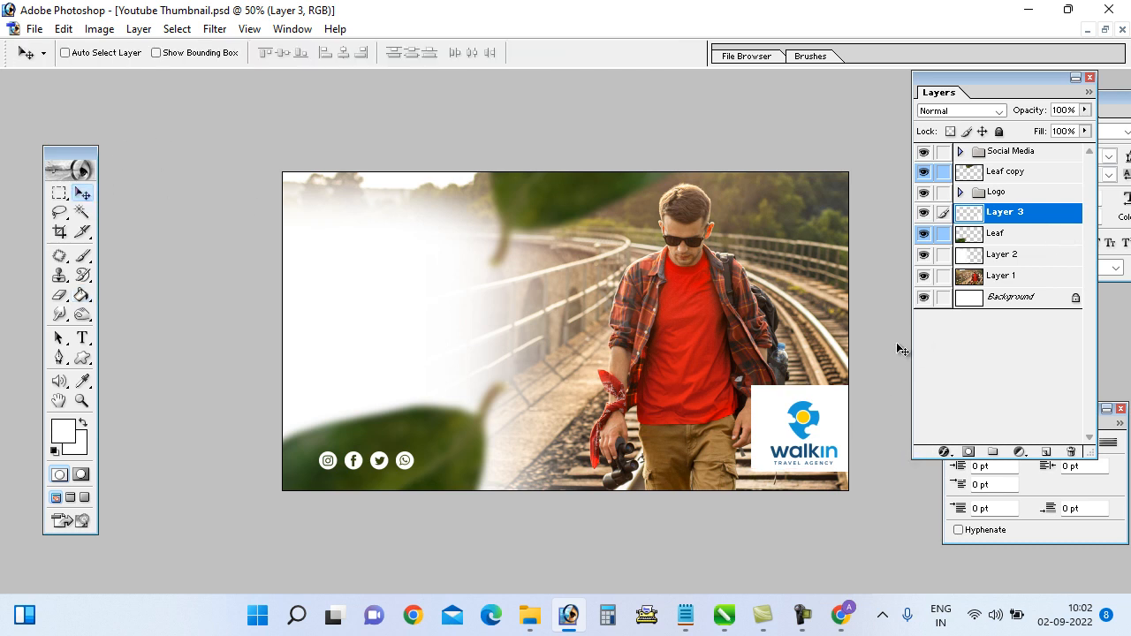
pyautogui.hotkey('ctrl', 't')
pyautogui.moveTo(752, 430); pyautogui.dragTo(758, 431)
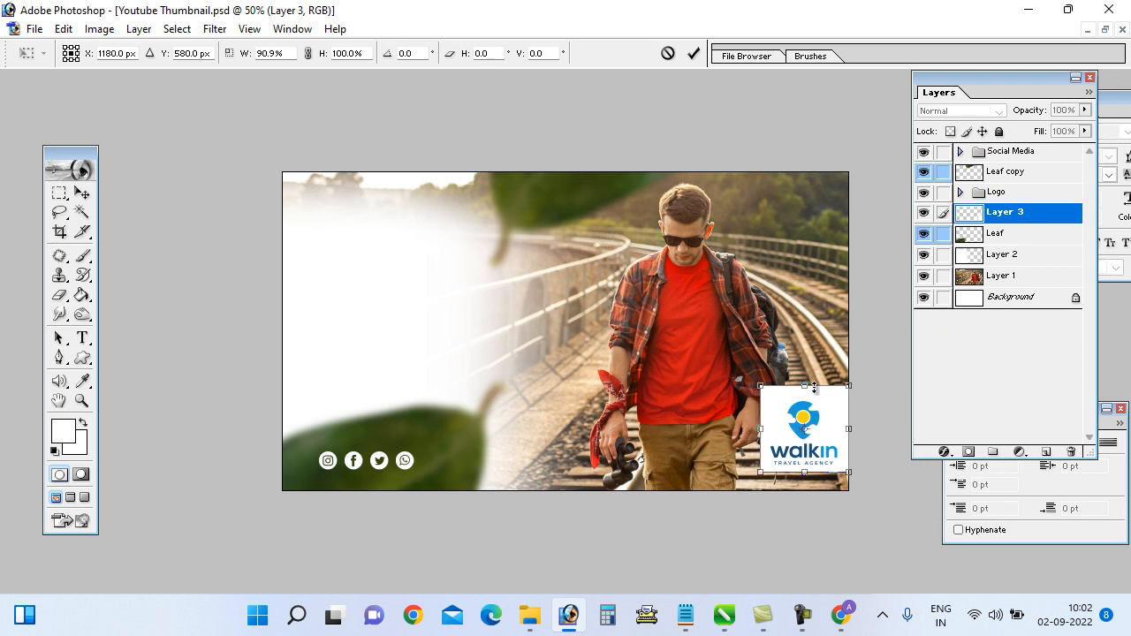
pyautogui.moveTo(807, 389); pyautogui.dragTo(806, 395)
pyautogui.press('Return')
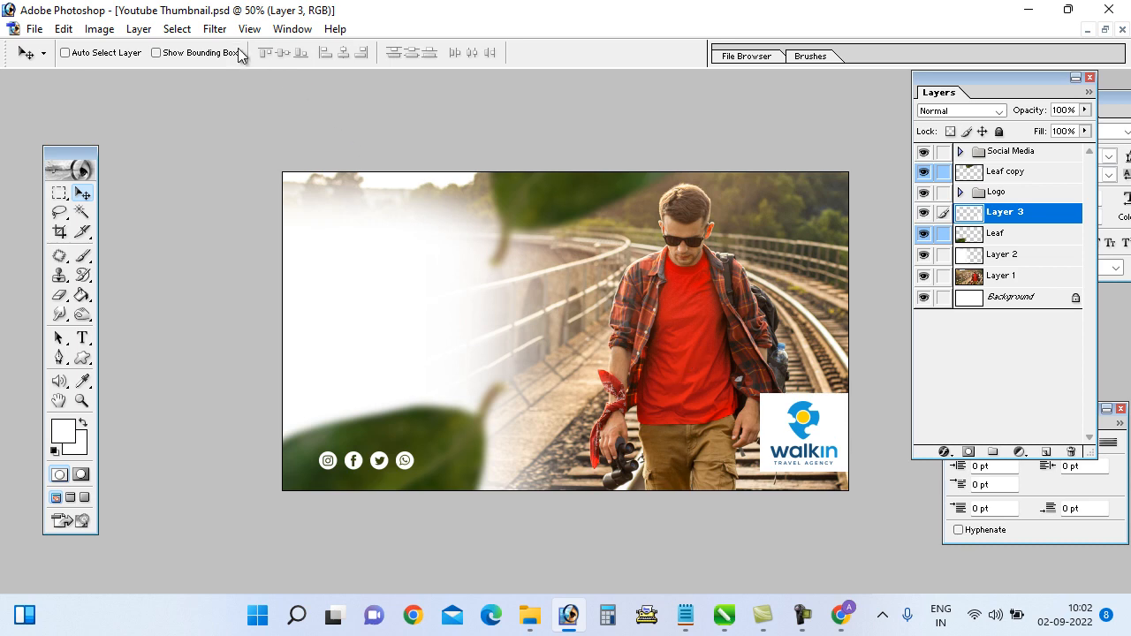
pyautogui.click(215, 29)
pyautogui.moveTo(232, 164)
pyautogui.click(463, 203)
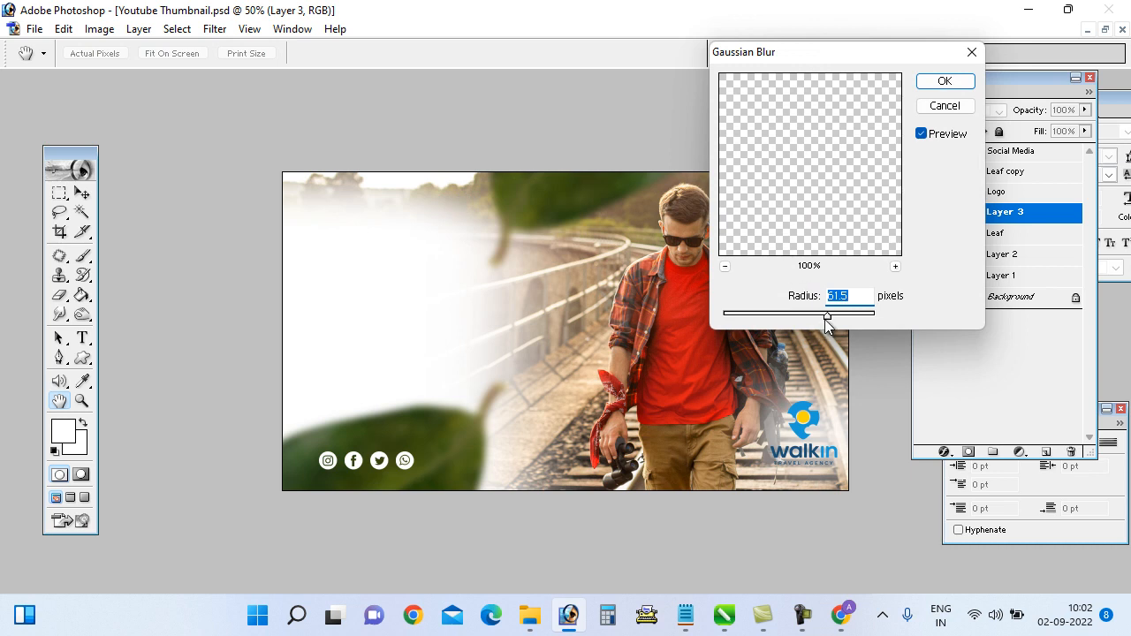
pyautogui.moveTo(827, 320); pyautogui.dragTo(789, 318)
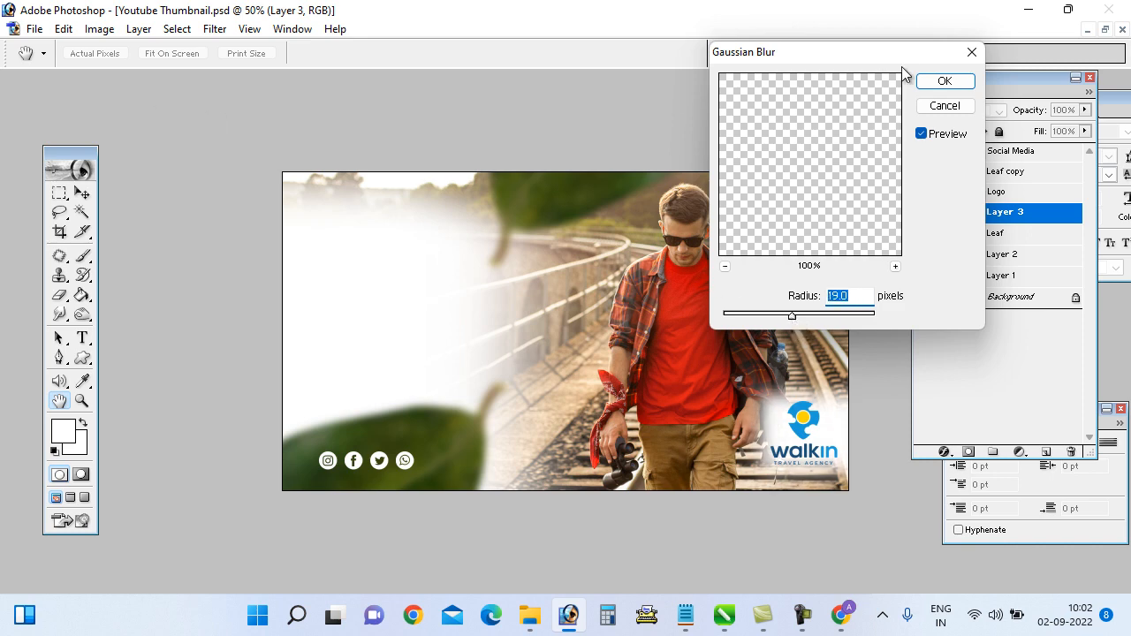
pyautogui.click(955, 108)
# Step: Soften the white rectangle behind the logo with a Gaussian Blur, reducing the radius so a white glow remains around it
pyautogui.click(215, 30)
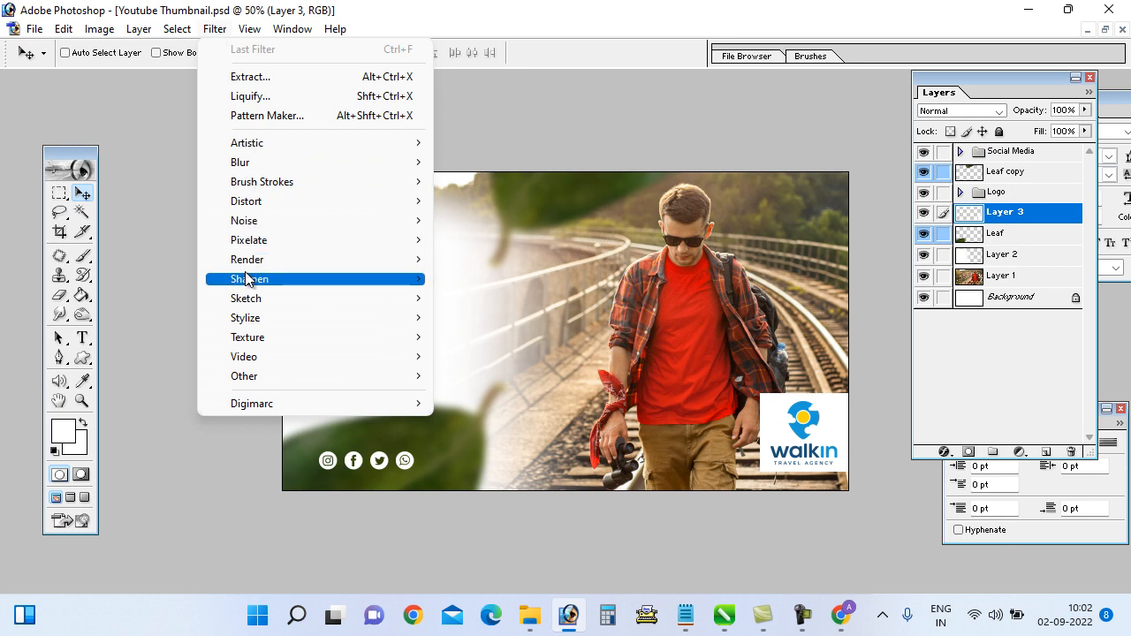
pyautogui.moveTo(244, 162)
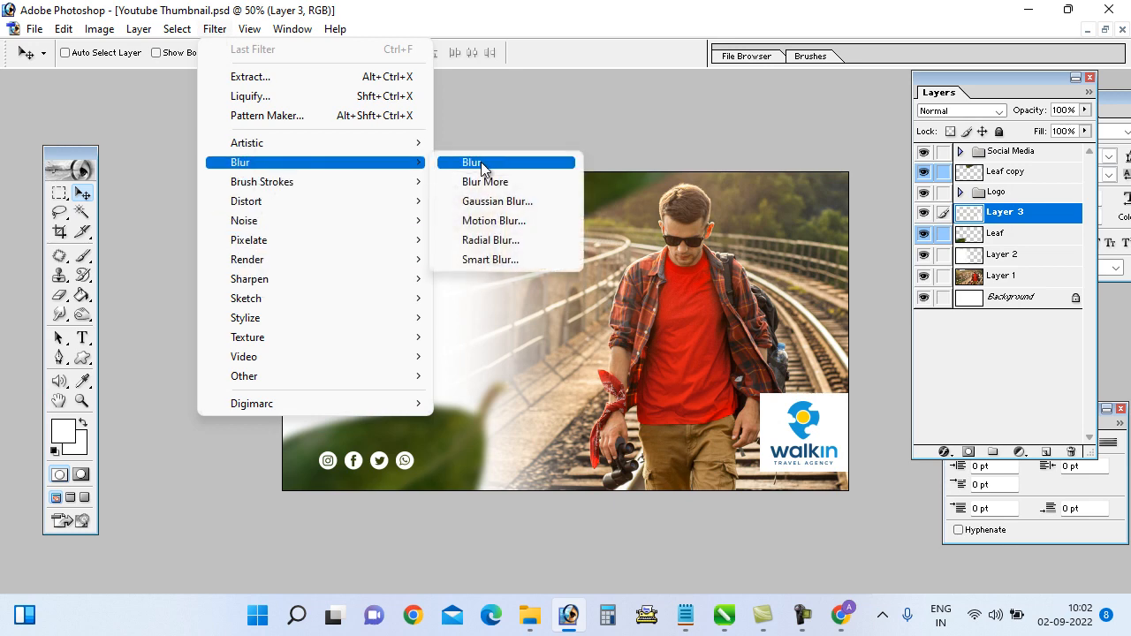
pyautogui.click(508, 200)
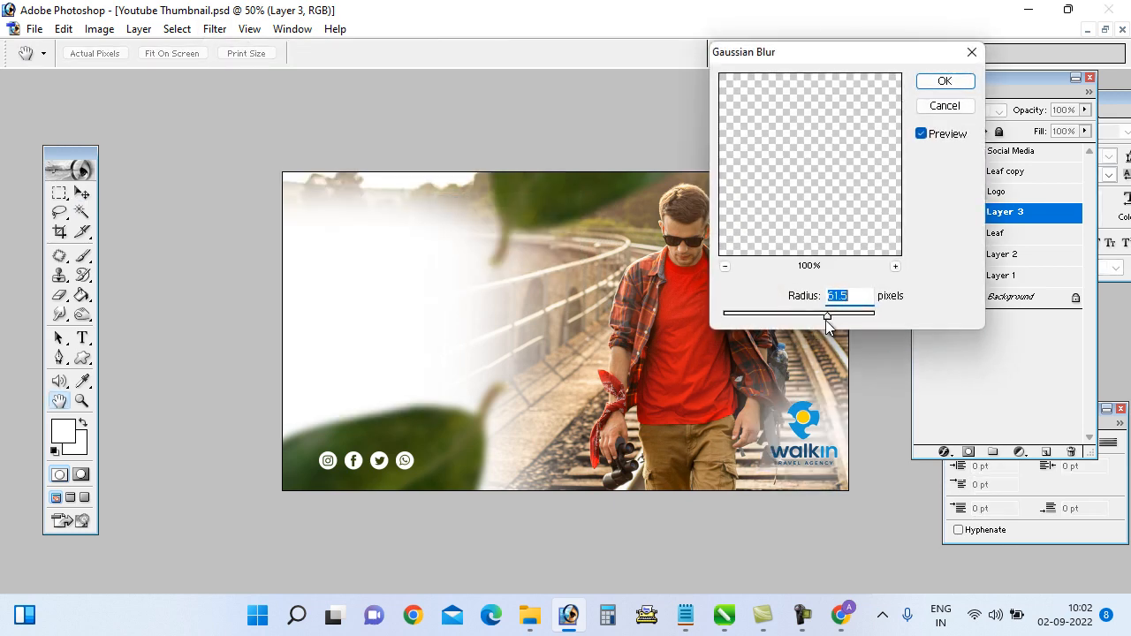
pyautogui.moveTo(827, 322); pyautogui.dragTo(798, 320)
pyautogui.click(944, 80)
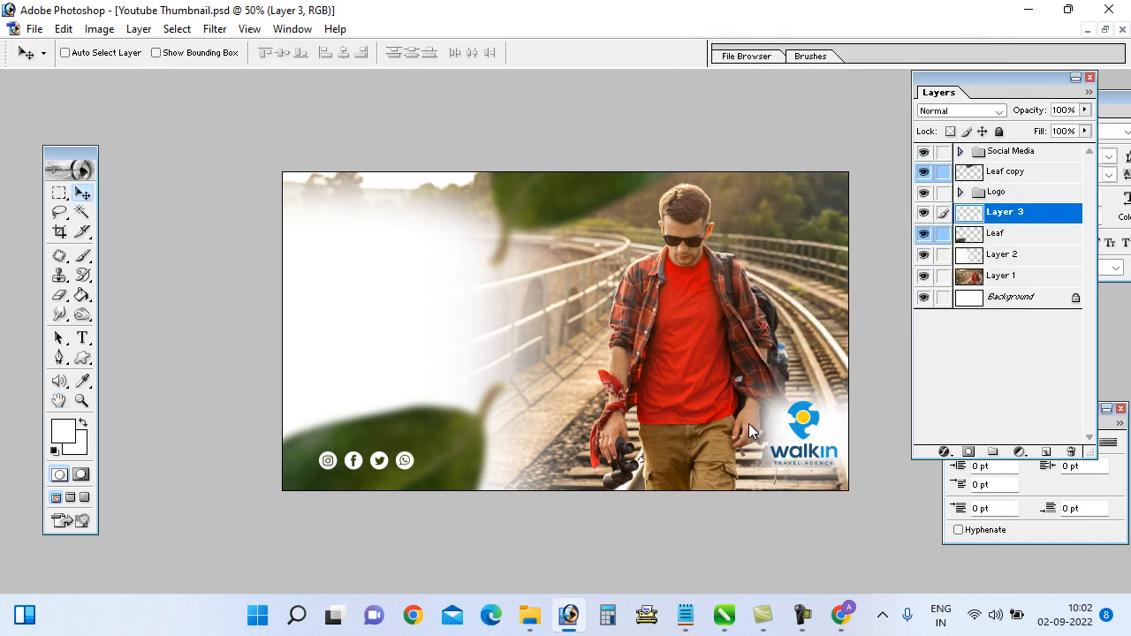
# Step: Save the composition to the Desktop as a TIFF named Youtube Thumbnail with no image compression and IBM PC byte order
pyautogui.click(35, 28)
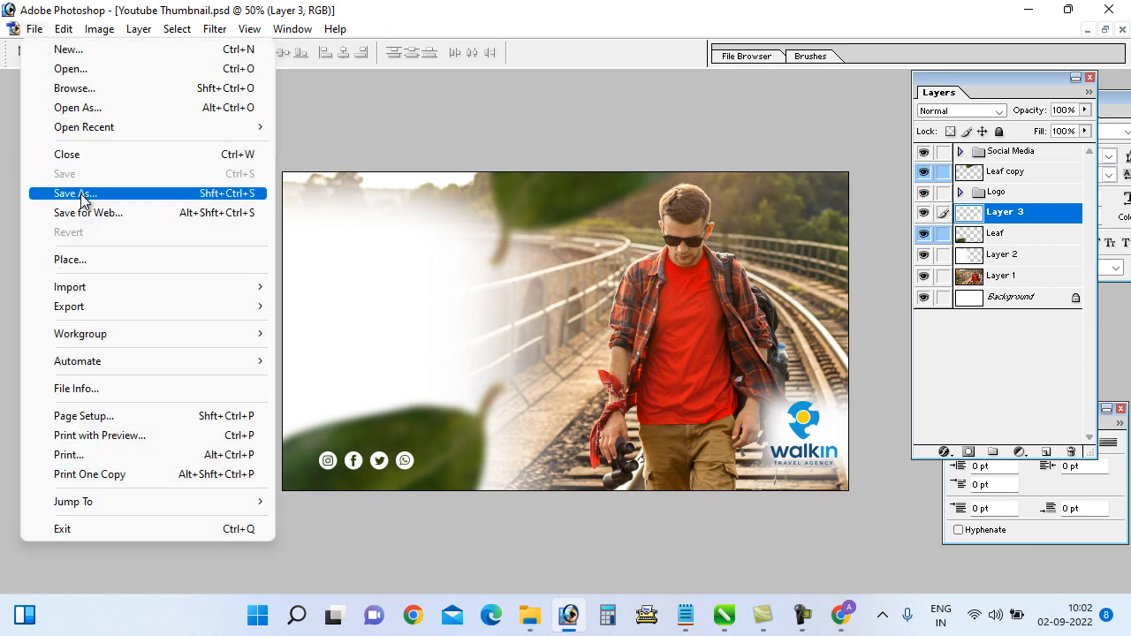
pyautogui.click(70, 189)
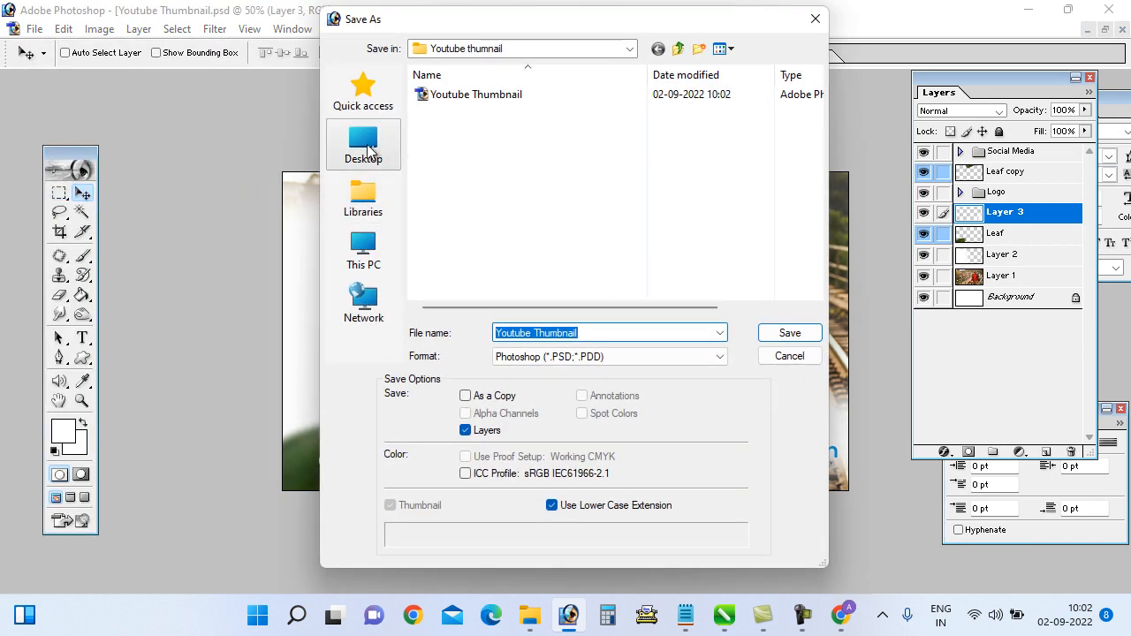
pyautogui.click(363, 146)
pyautogui.click(583, 356)
pyautogui.click(535, 544)
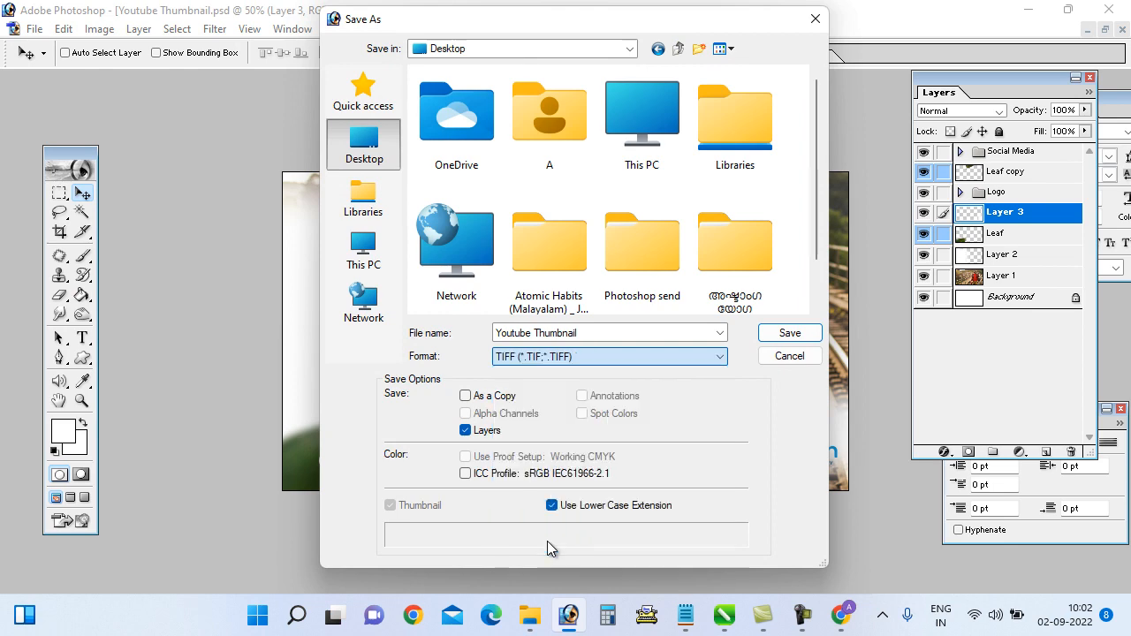
pyautogui.click(790, 334)
pyautogui.click(511, 240)
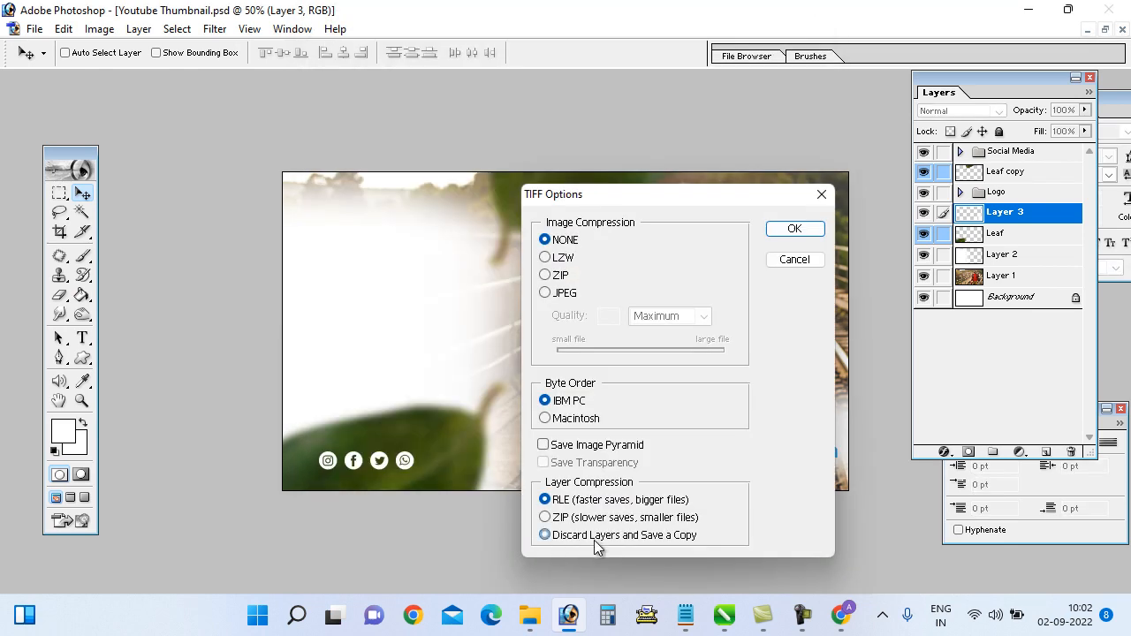
pyautogui.click(795, 228)
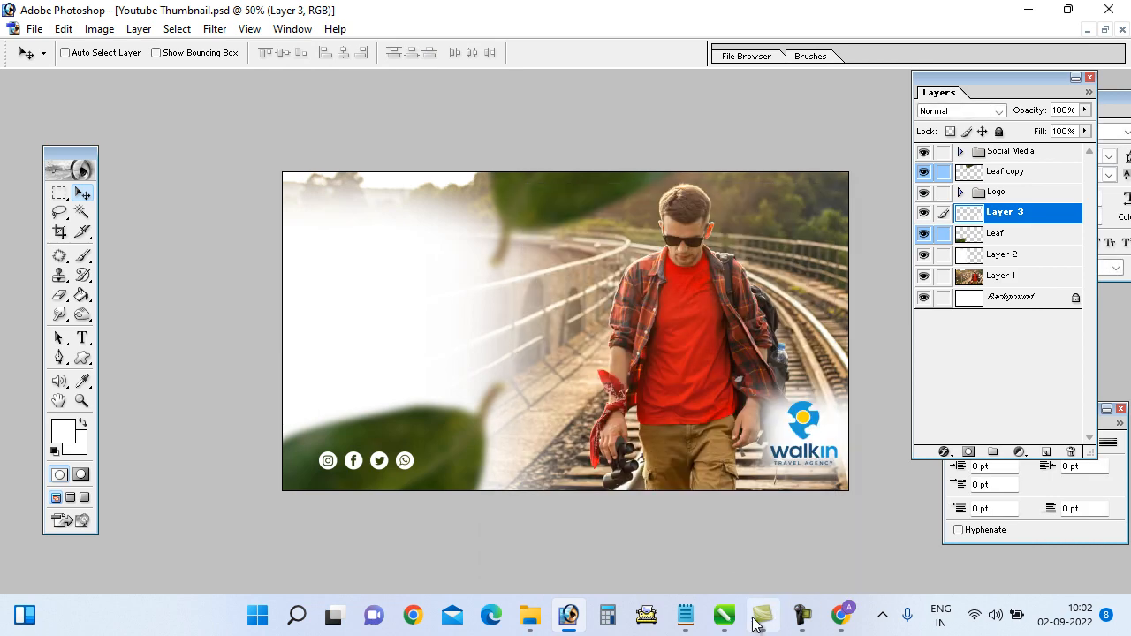
# Step: Switch to CorelDRAW and delete the old background picture from the page
pyautogui.click(723, 615)
pyautogui.moveTo(615, 246); pyautogui.dragTo(680, 290)
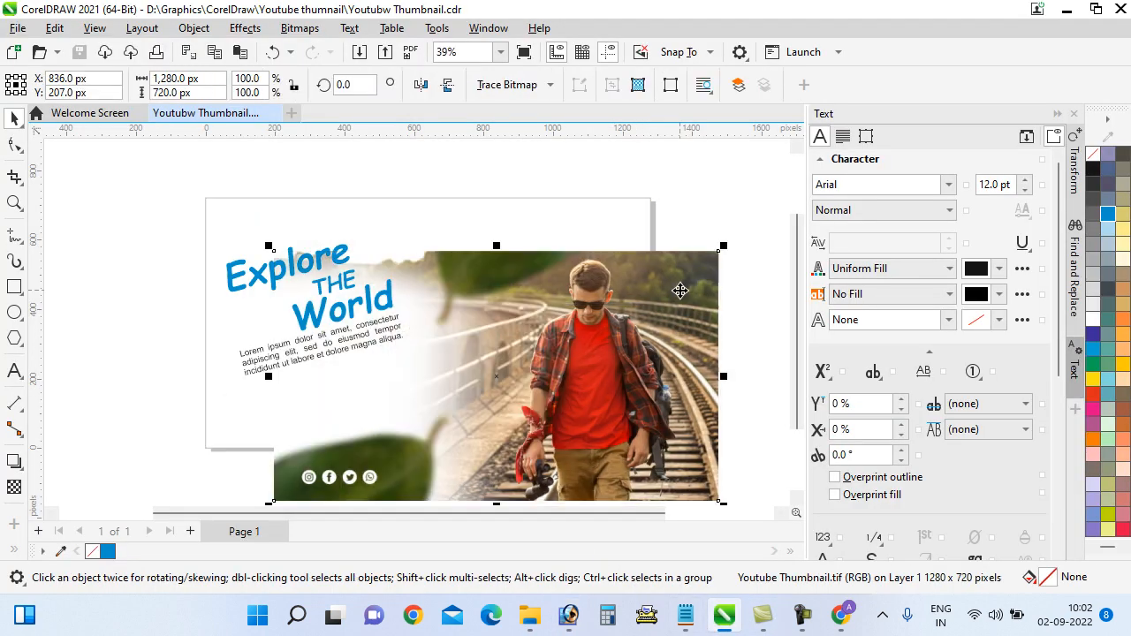
pyautogui.press('Delete')
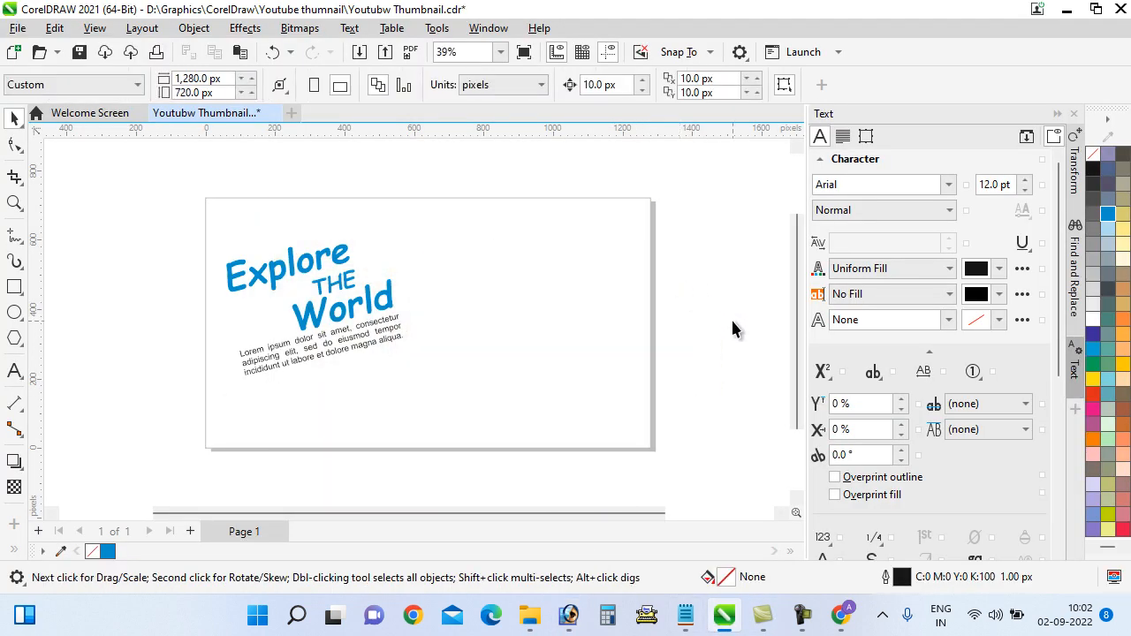
# Step: Import the Youtube Thumbnail TIFF from the Desktop, centred on the page behind the text, and save the drawing
pyautogui.click(18, 28)
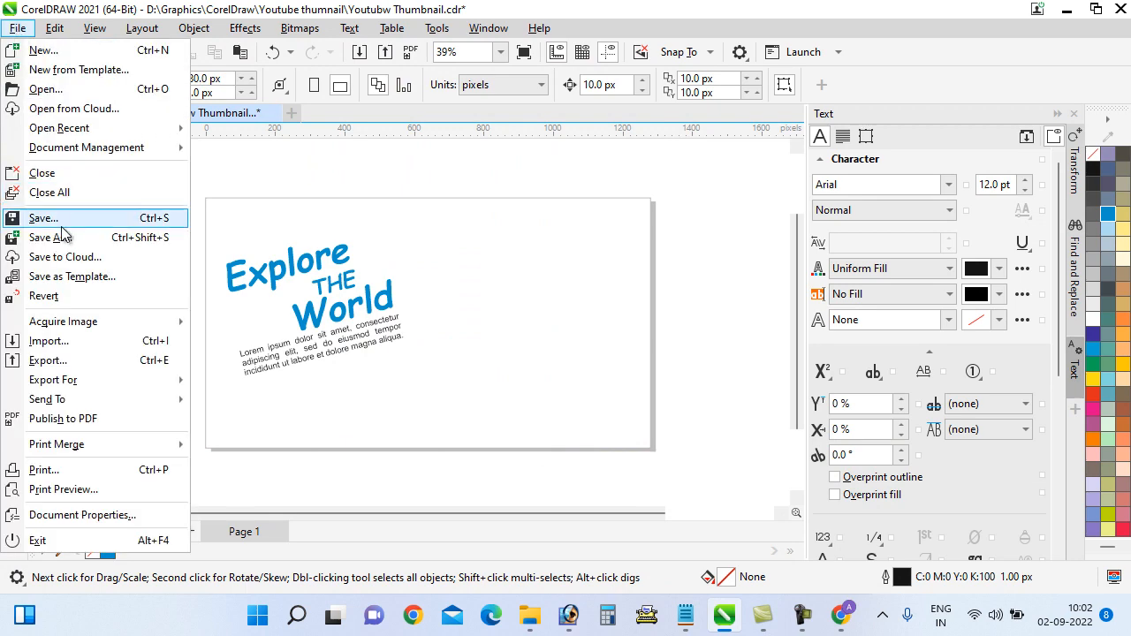
pyautogui.click(69, 343)
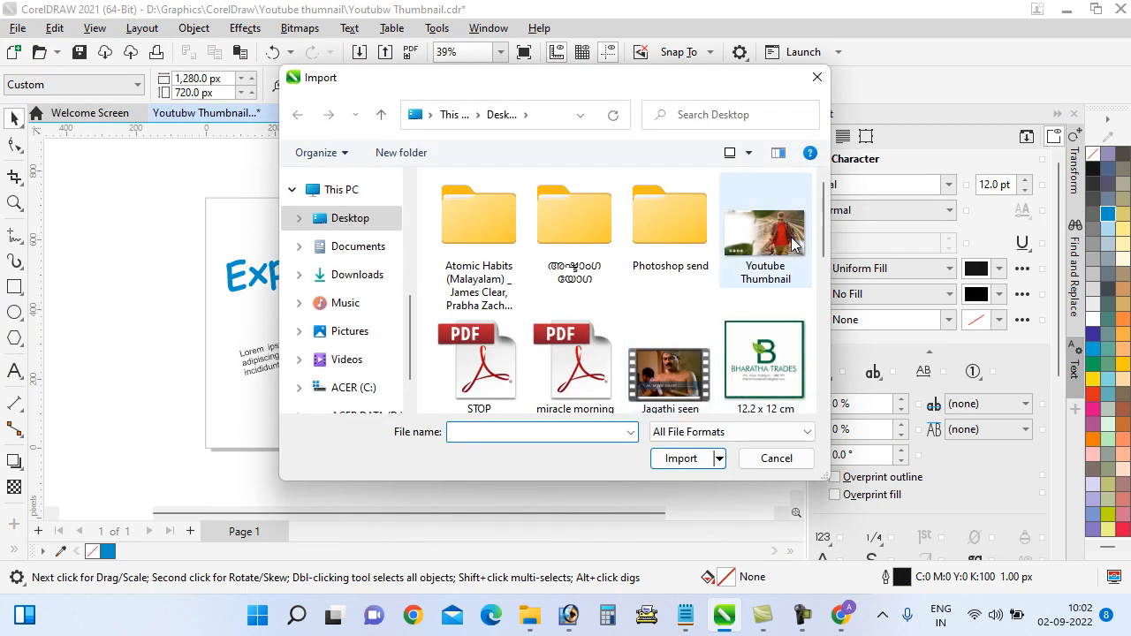
pyautogui.doubleClick(793, 245)
pyautogui.click(480, 233)
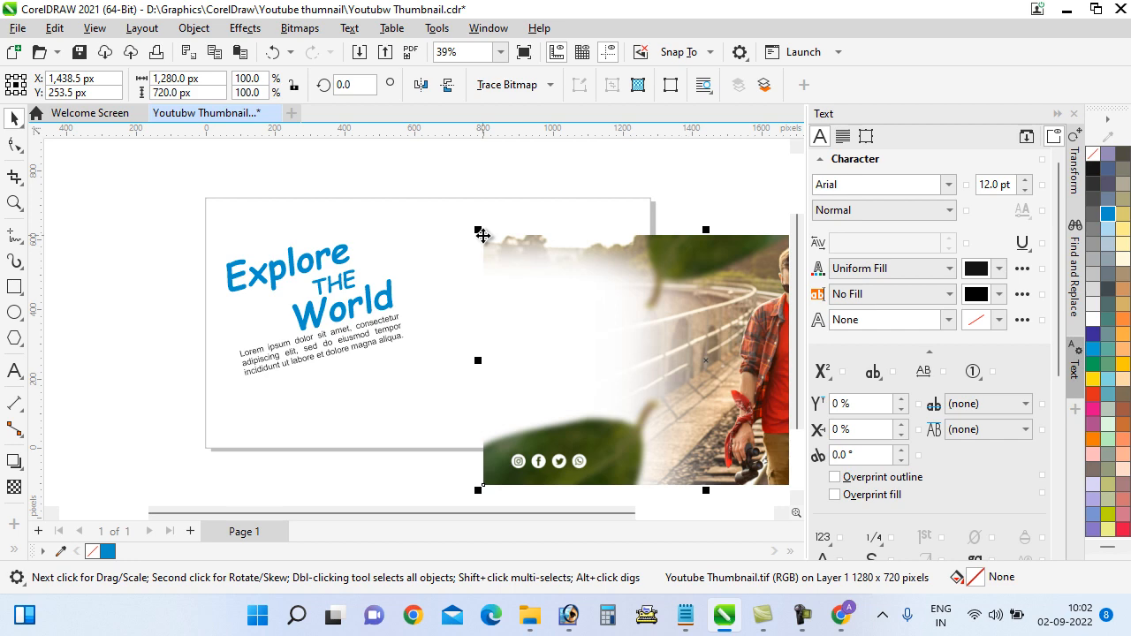
pyautogui.press('p')
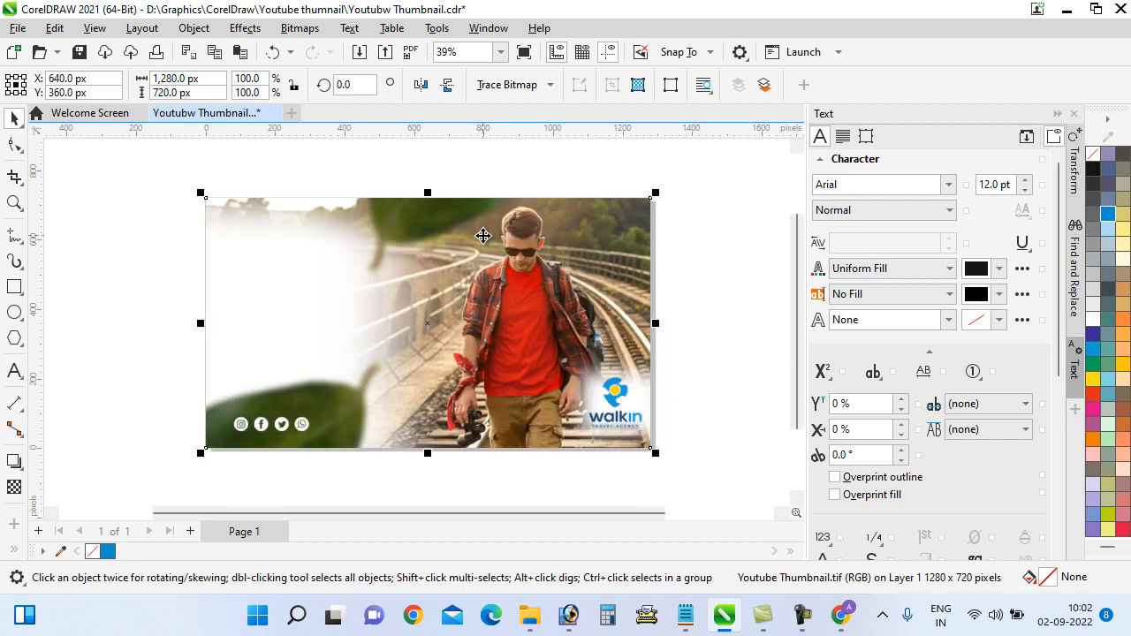
pyautogui.click(115, 285)
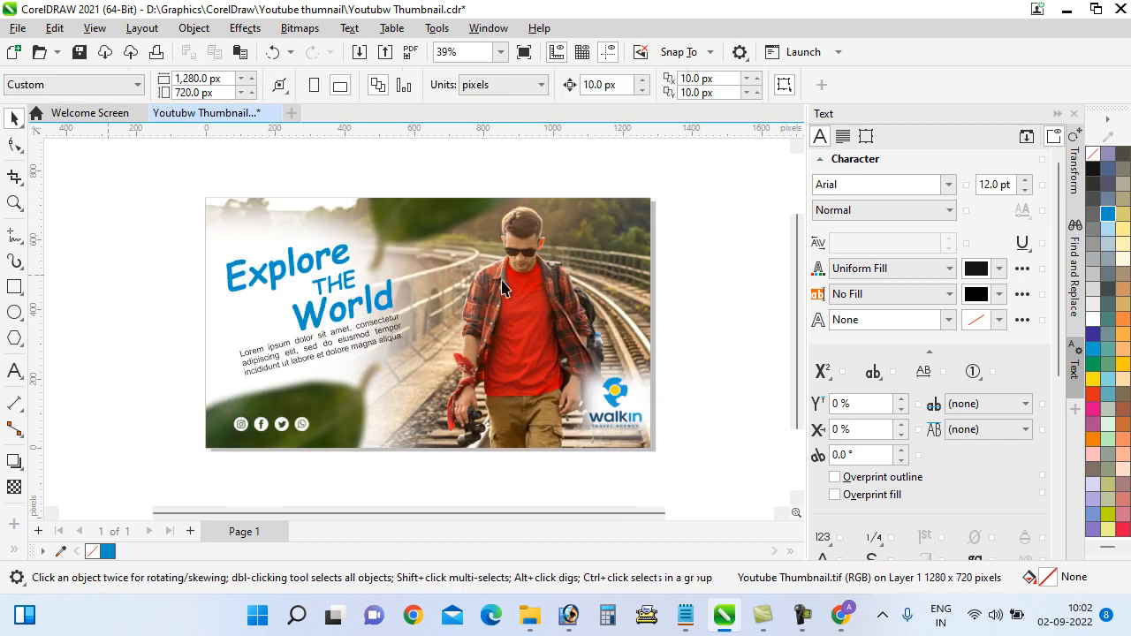
pyautogui.scroll(-1, 479, 268)
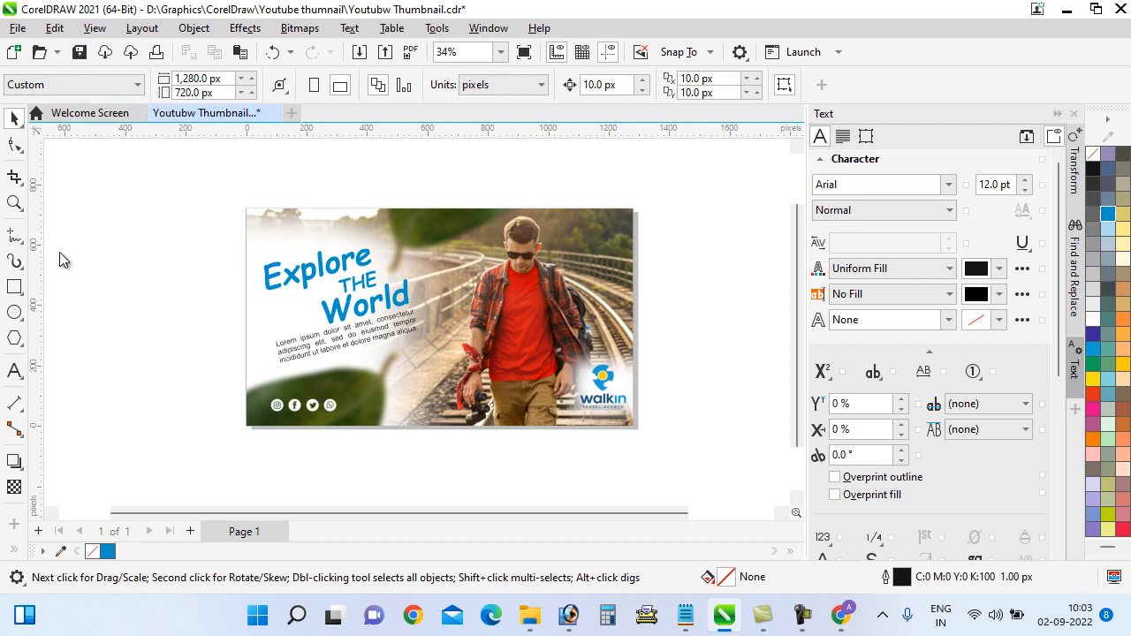
pyautogui.hotkey('ctrl', 's')
# Step: Select the whole composition and start exporting only the selection to the Desktop as a JPEG named Youtubw Thumbnail
pyautogui.moveTo(190, 187); pyautogui.dragTo(681, 468)
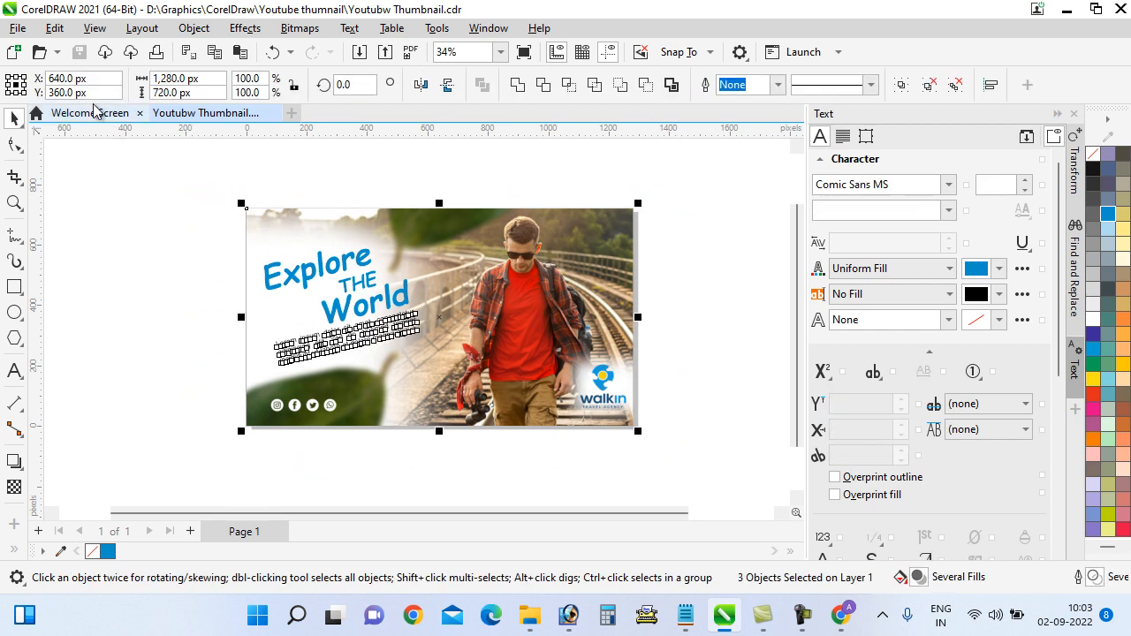
pyautogui.click(18, 28)
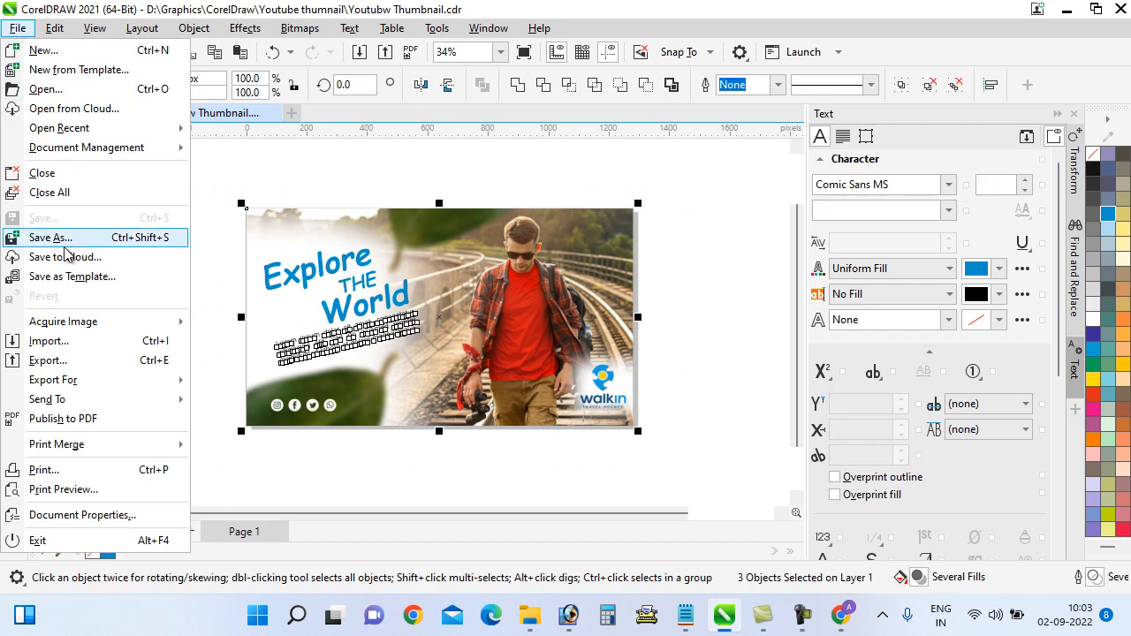
pyautogui.click(59, 362)
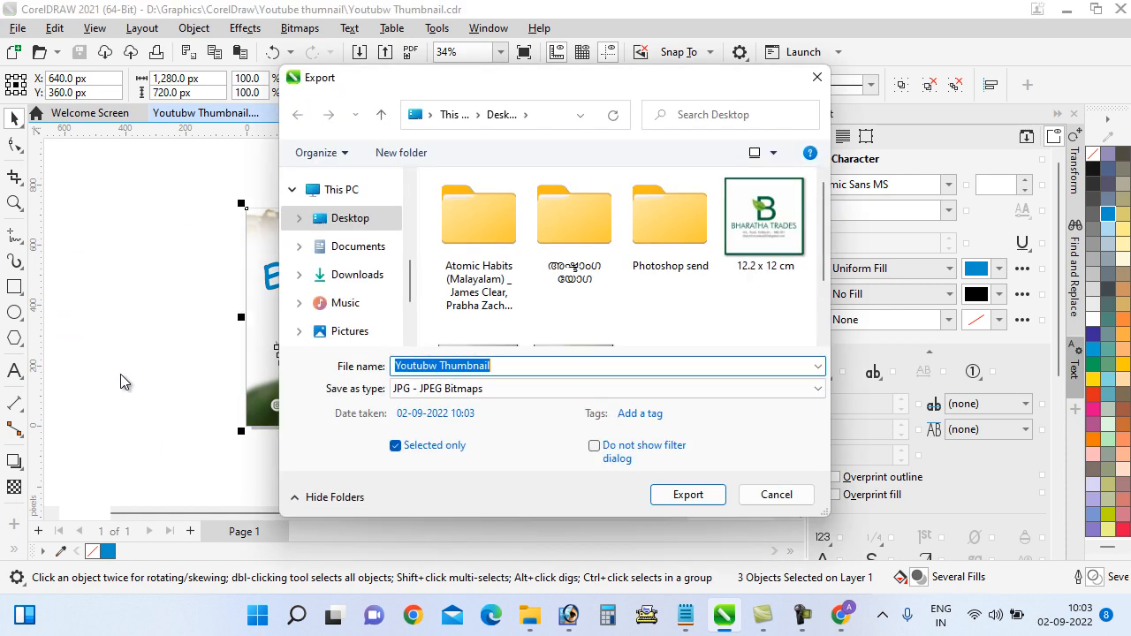
pyautogui.click(394, 396)
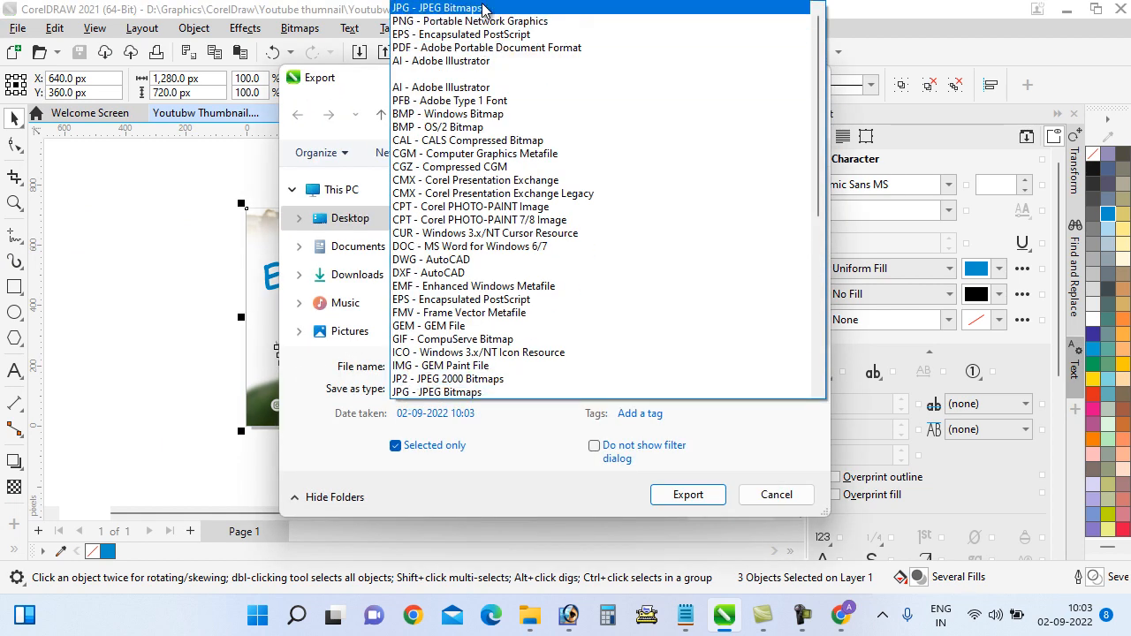
pyautogui.click(483, 9)
pyautogui.click(682, 498)
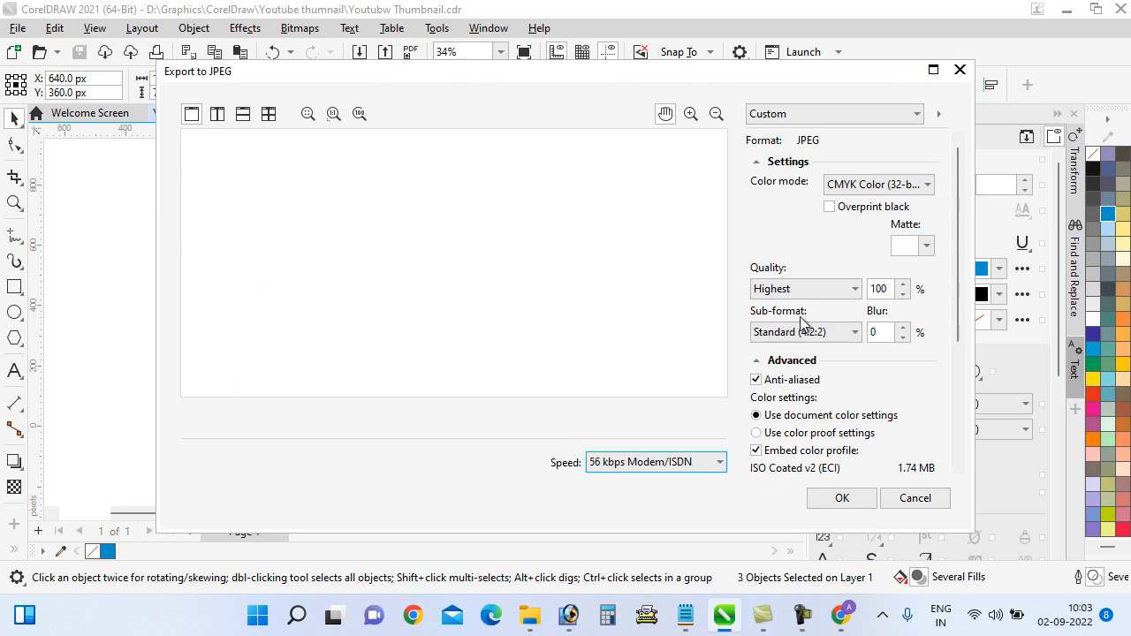
# Step: Set the JPEG export to RGB Color (24-bit) with Highest quality at 100% and complete the export
pyautogui.click(875, 184)
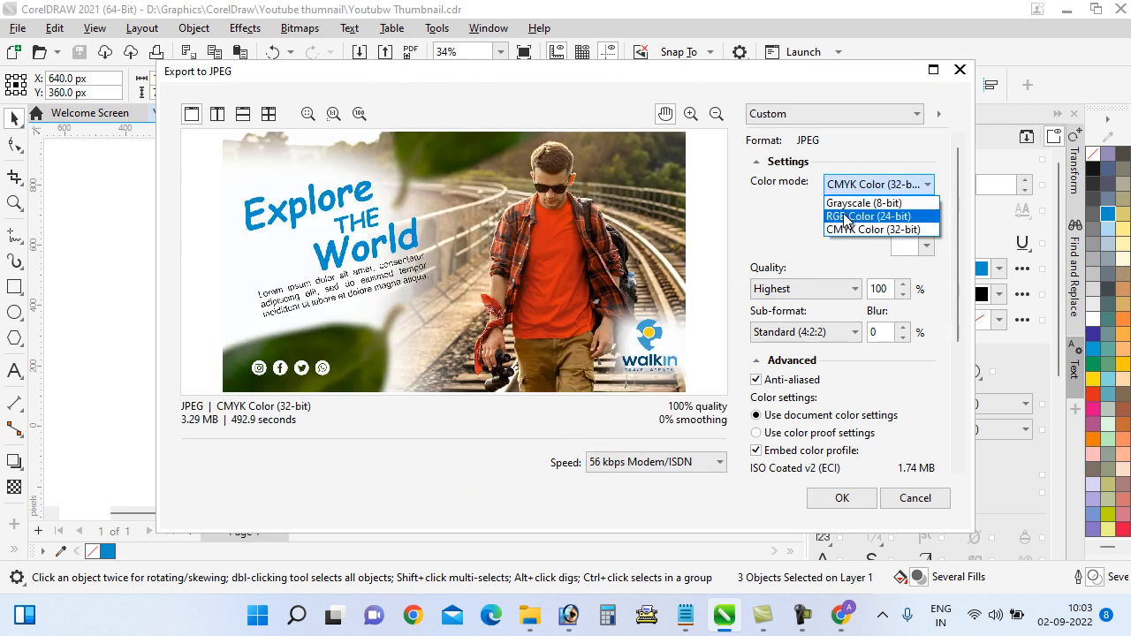
pyautogui.click(845, 217)
pyautogui.click(812, 289)
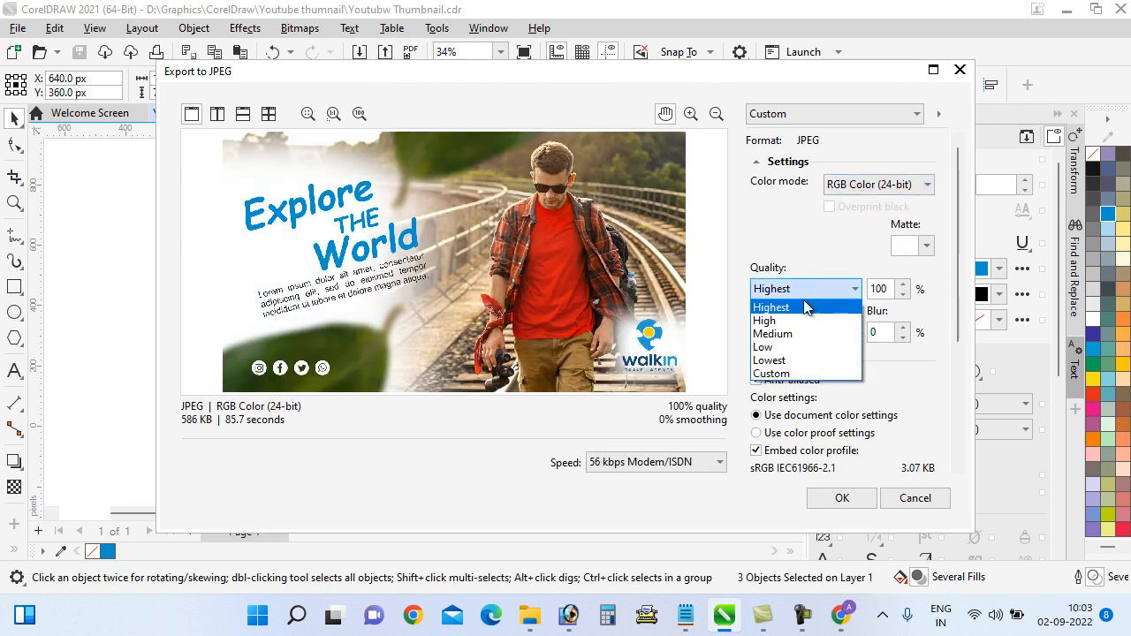
pyautogui.click(798, 336)
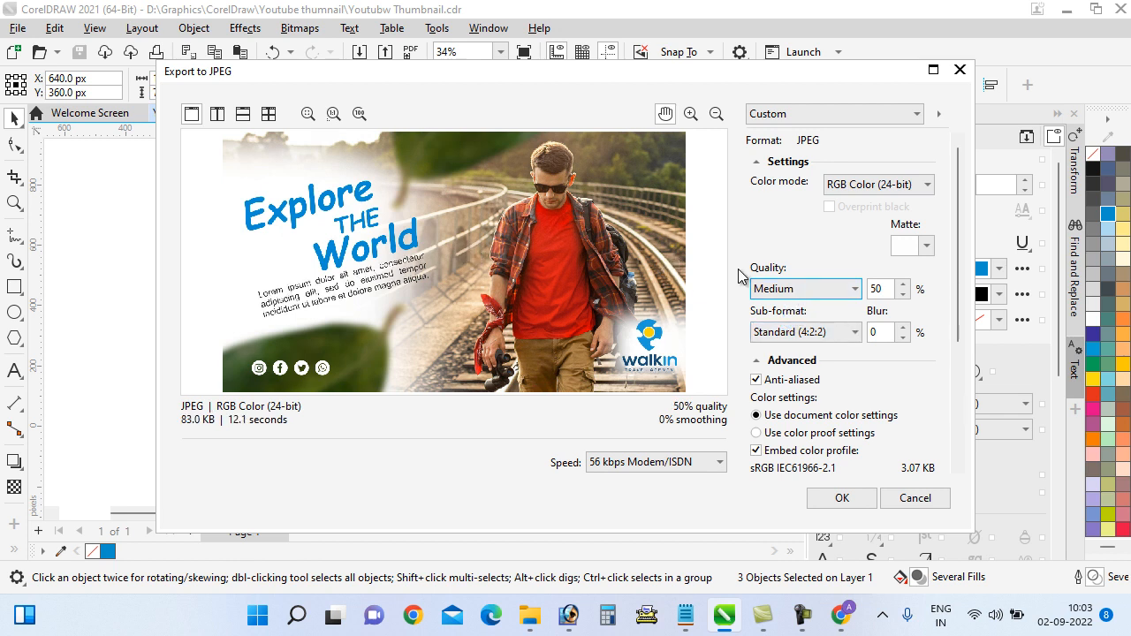
pyautogui.click(784, 291)
pyautogui.click(773, 306)
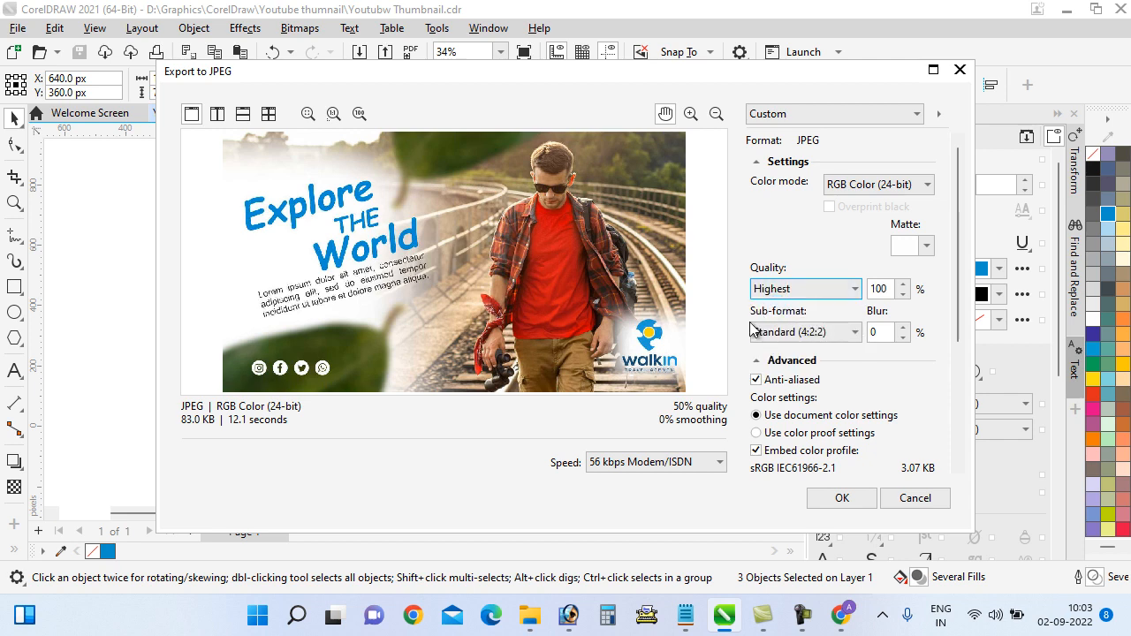
pyautogui.click(841, 499)
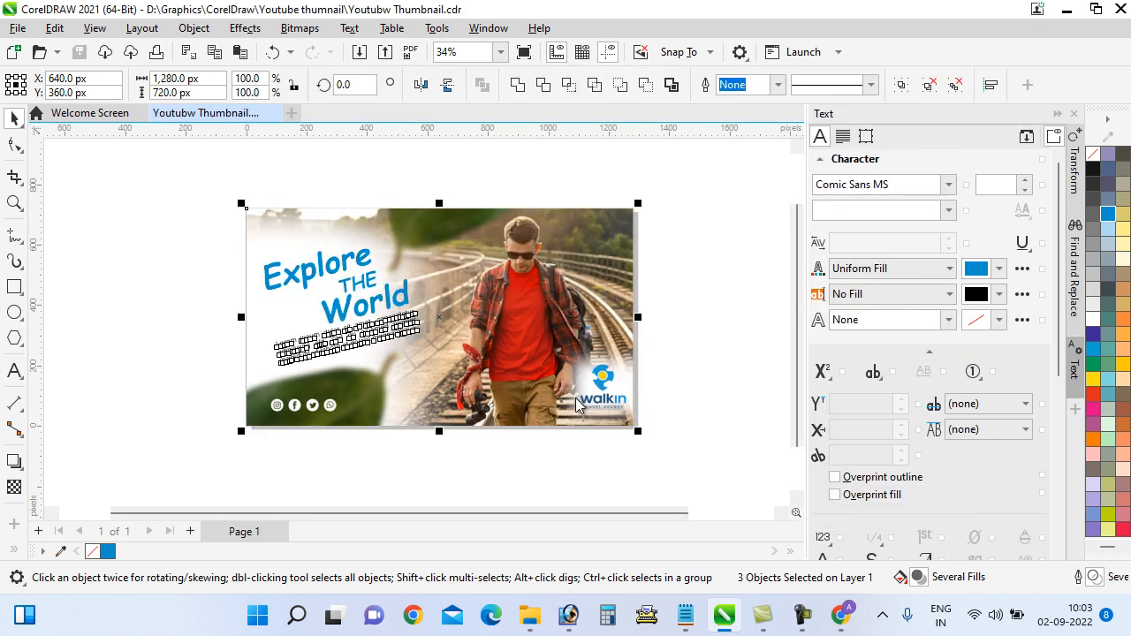
# Step: Minimise CorelDRAW and Photoshop, and examine the exported Youtubw Thumbnail JPEG from the desktop in the image viewer
pyautogui.click(1066, 13)
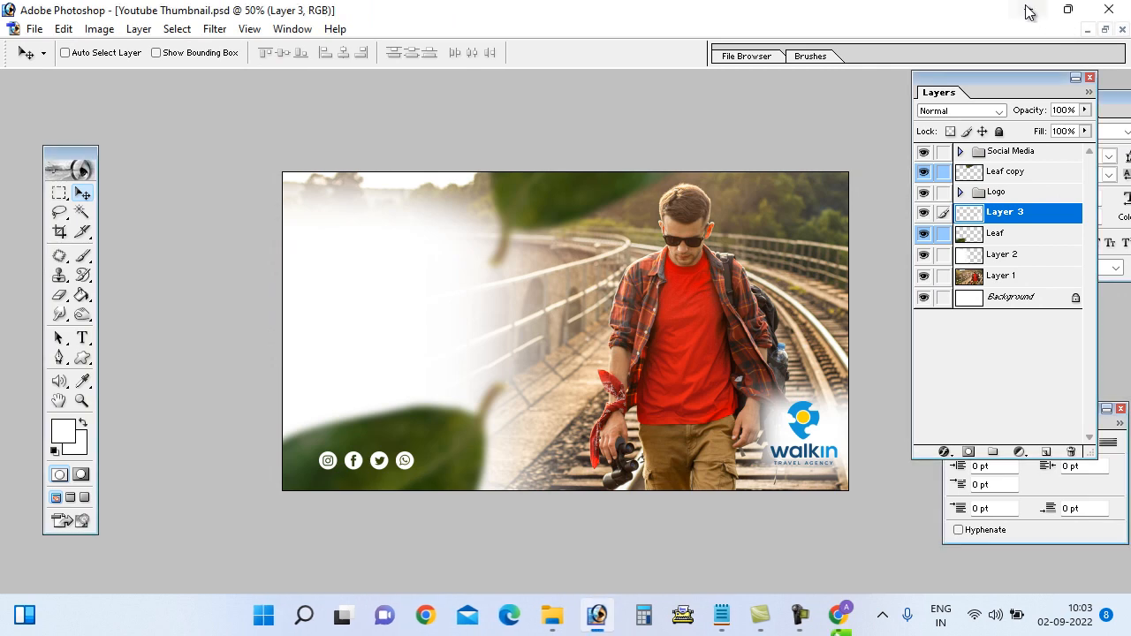
pyautogui.click(1025, 11)
pyautogui.click(598, 79)
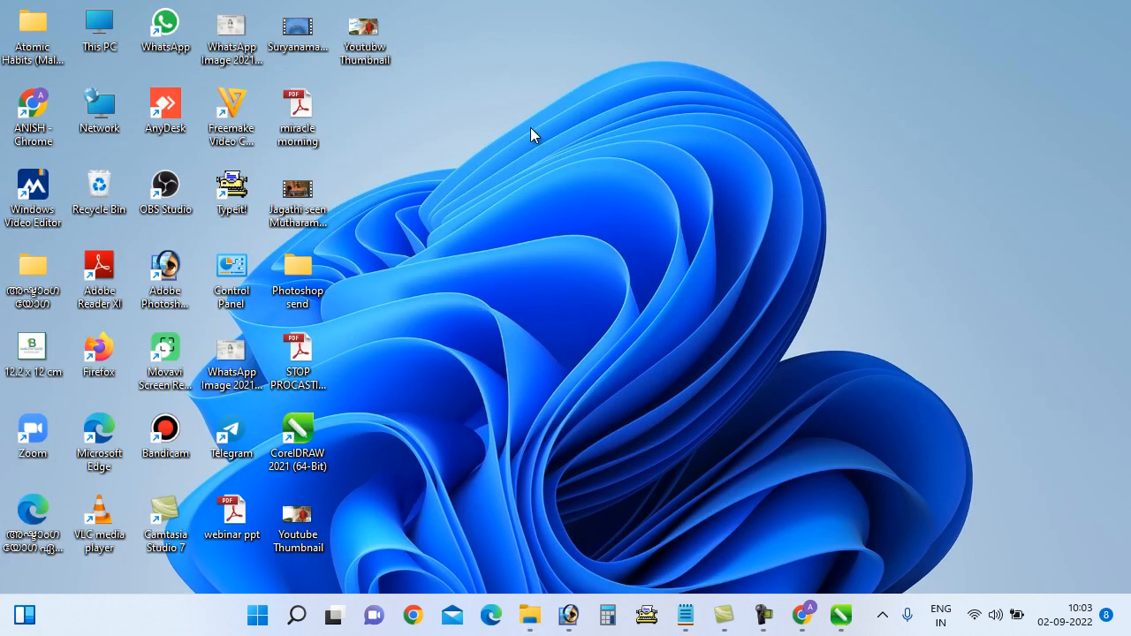
pyautogui.click(320, 527)
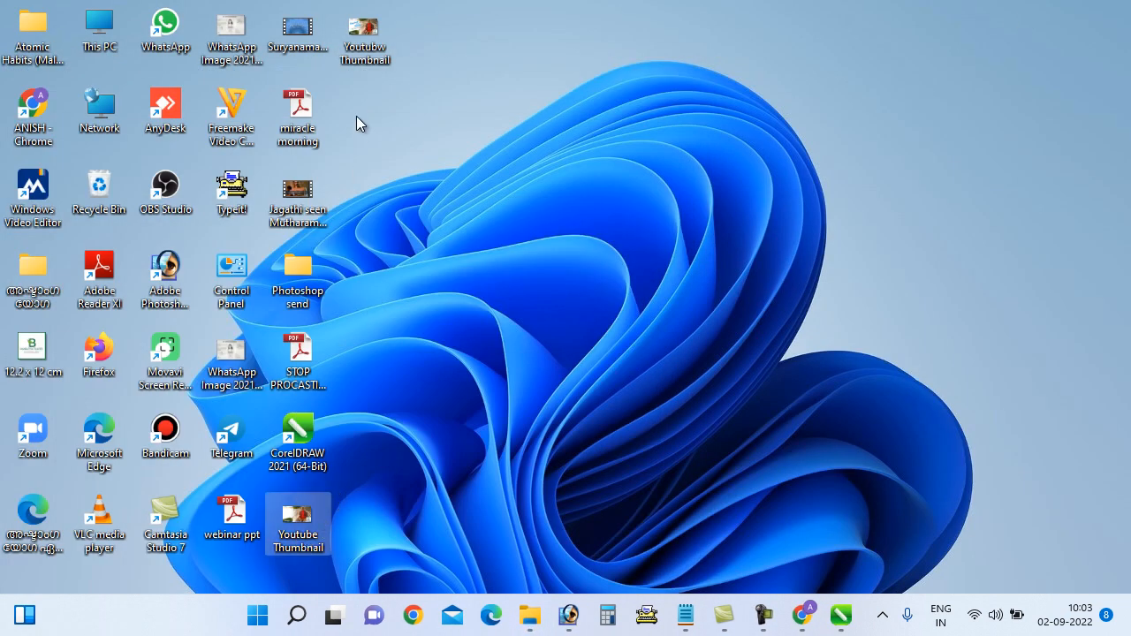
pyautogui.doubleClick(370, 52)
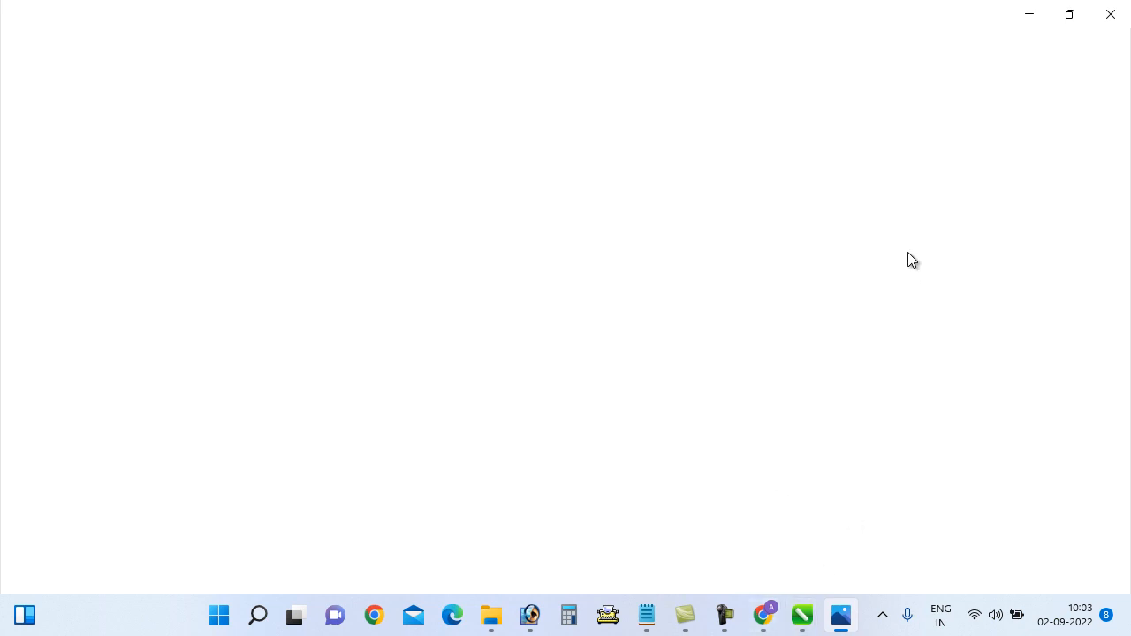
pyautogui.click(725, 617)
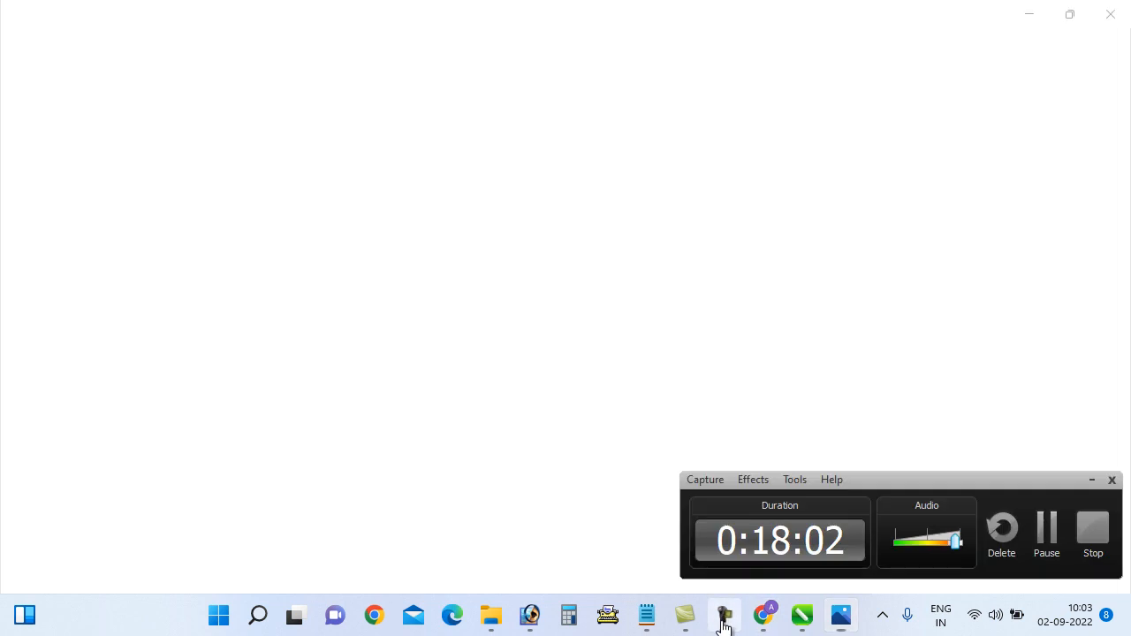
pyautogui.click(1047, 528)
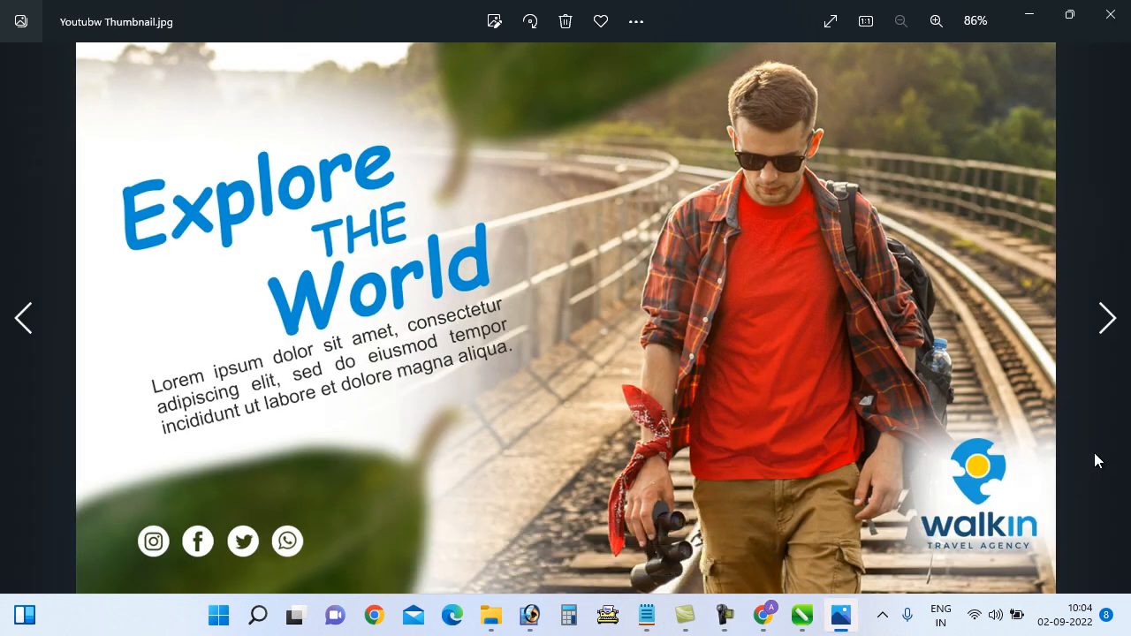
pyautogui.click(1111, 14)
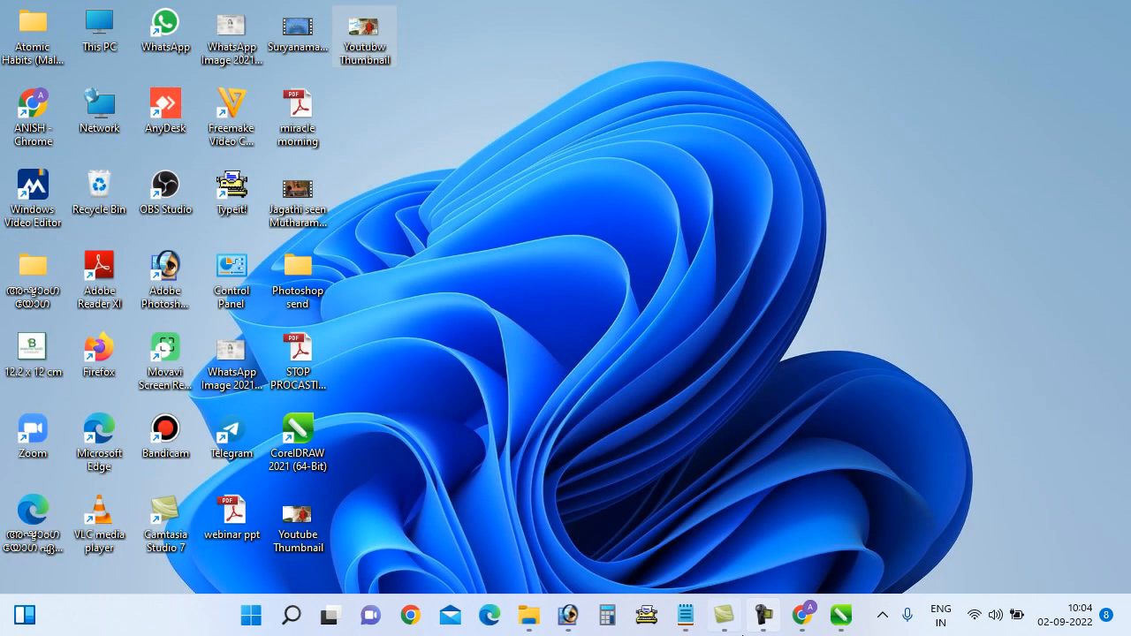
# Step: Switch to Chrome, open YouTube in a new tab and go to the account's own AGEE DESIGN channel page
pyautogui.click(802, 615)
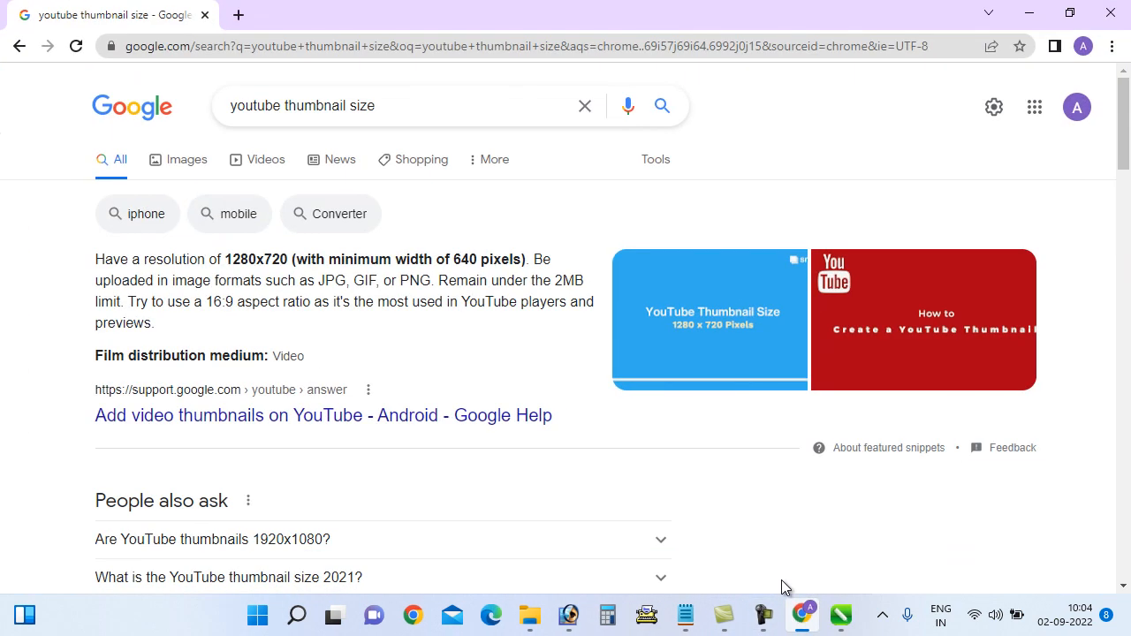
pyautogui.click(238, 15)
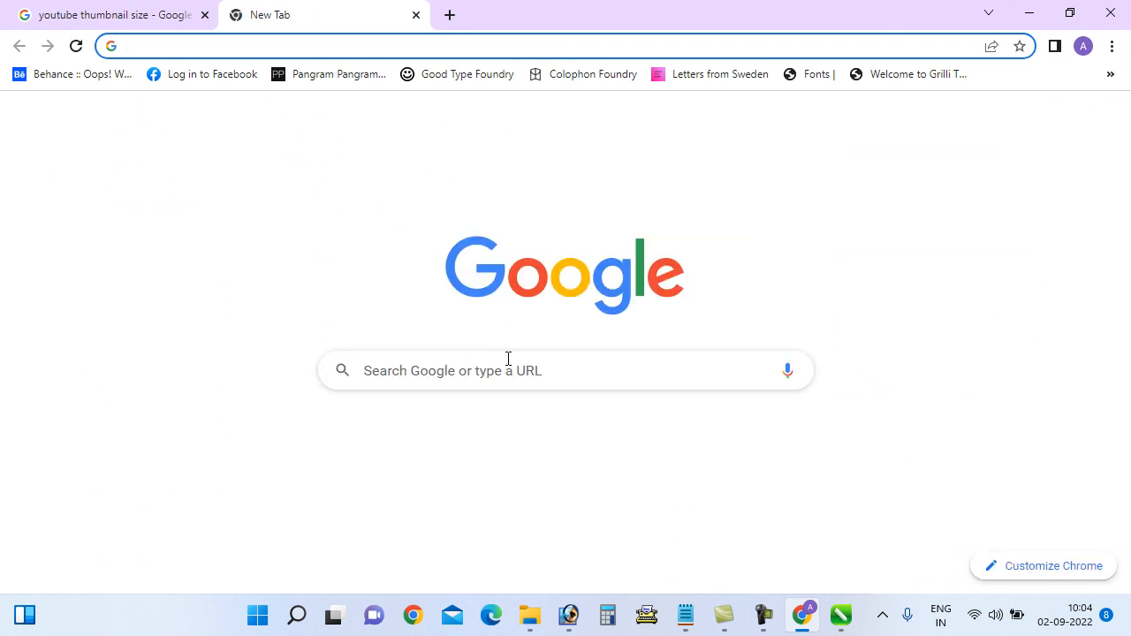
pyautogui.click(566, 458)
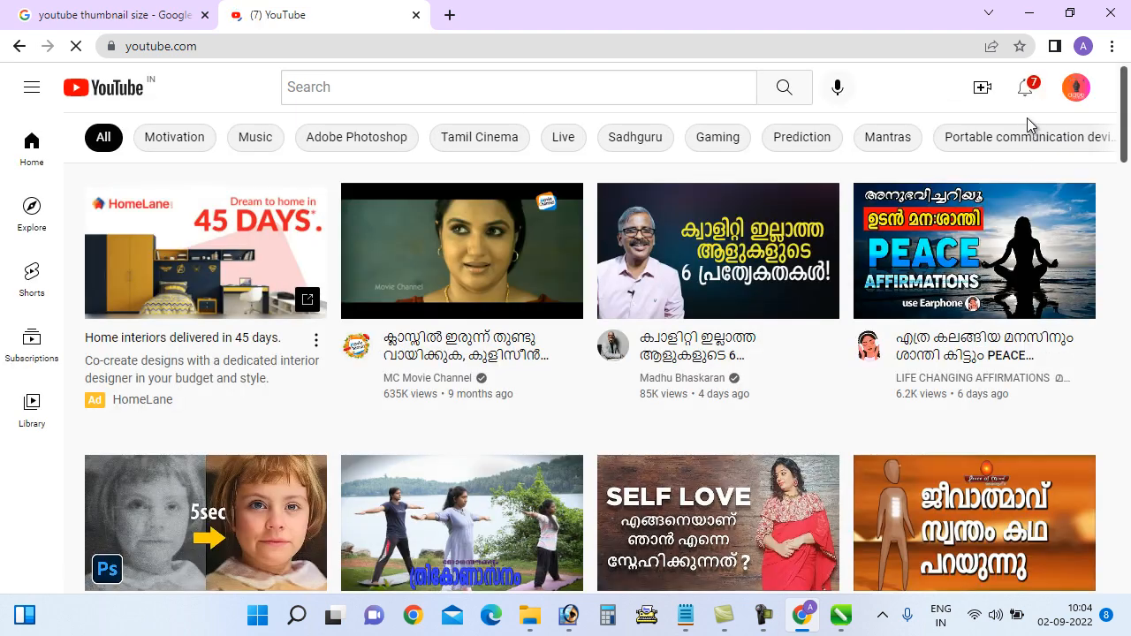
pyautogui.click(1077, 88)
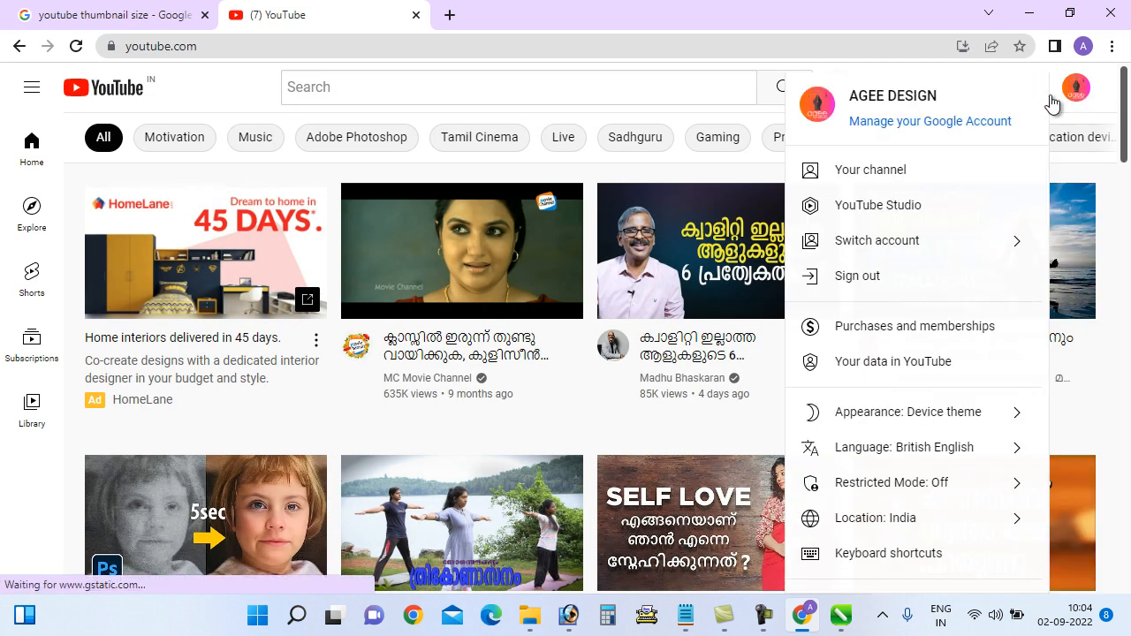
pyautogui.click(894, 171)
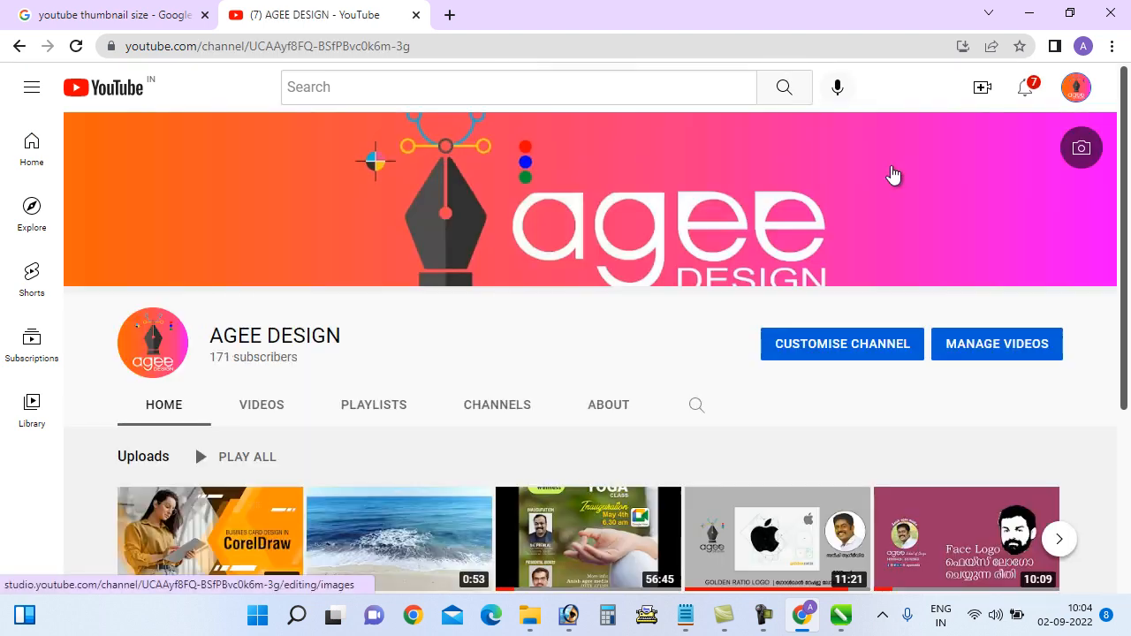
pyautogui.scroll(-2, 727, 174)
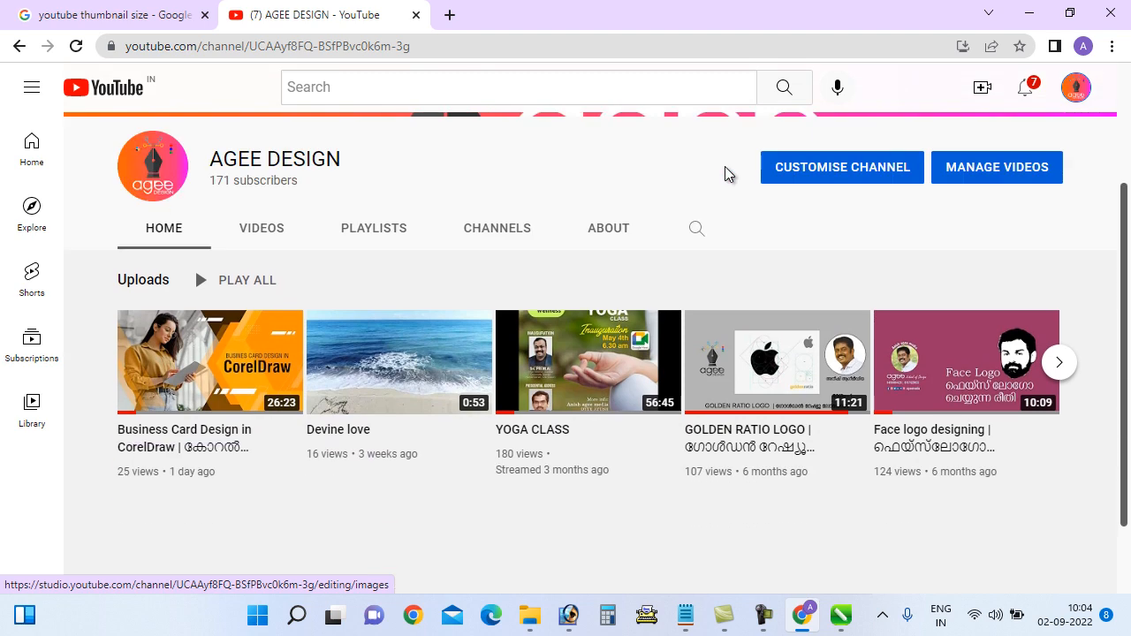
pyautogui.scroll(2, 730, 176)
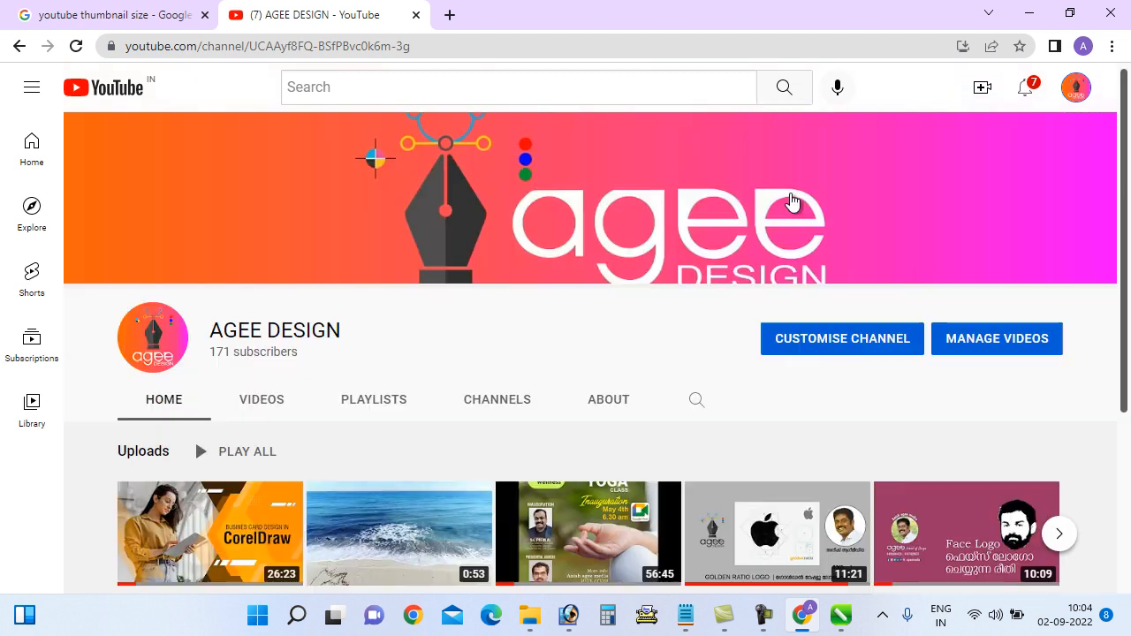
# Step: Start a new video upload for the AGEE DESIGN channel
pyautogui.click(982, 92)
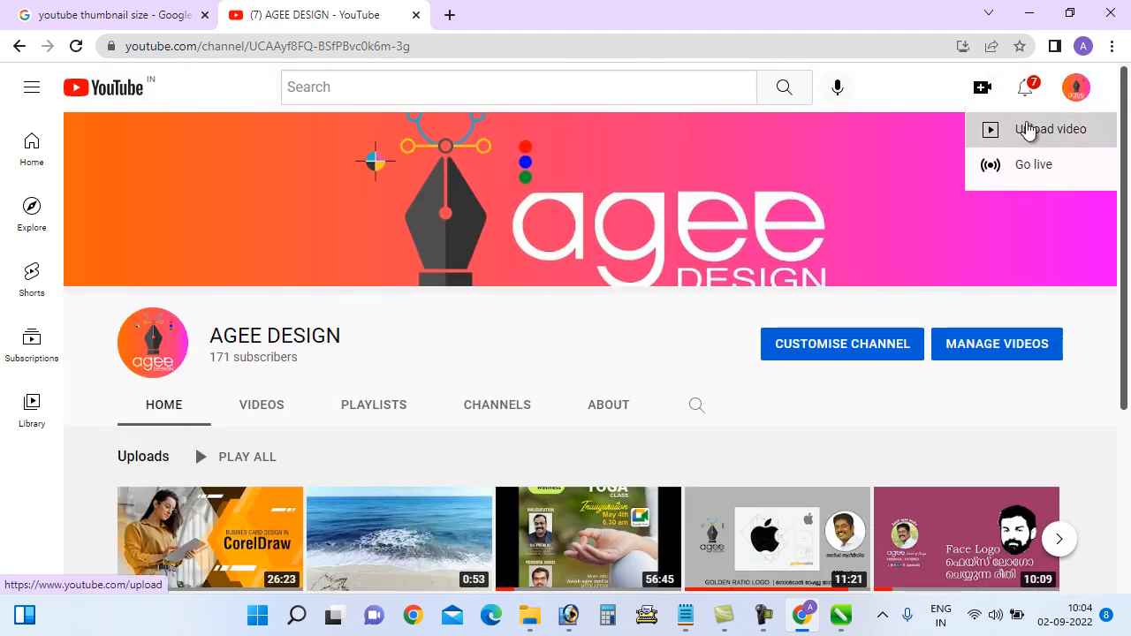
pyautogui.click(1028, 128)
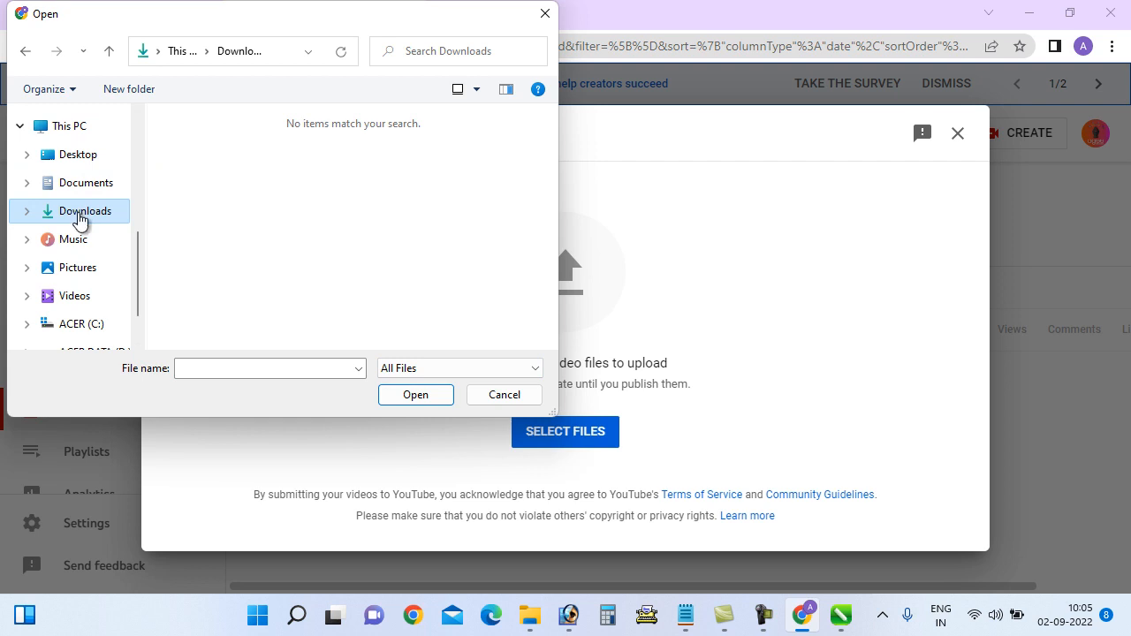
pyautogui.click(99, 185)
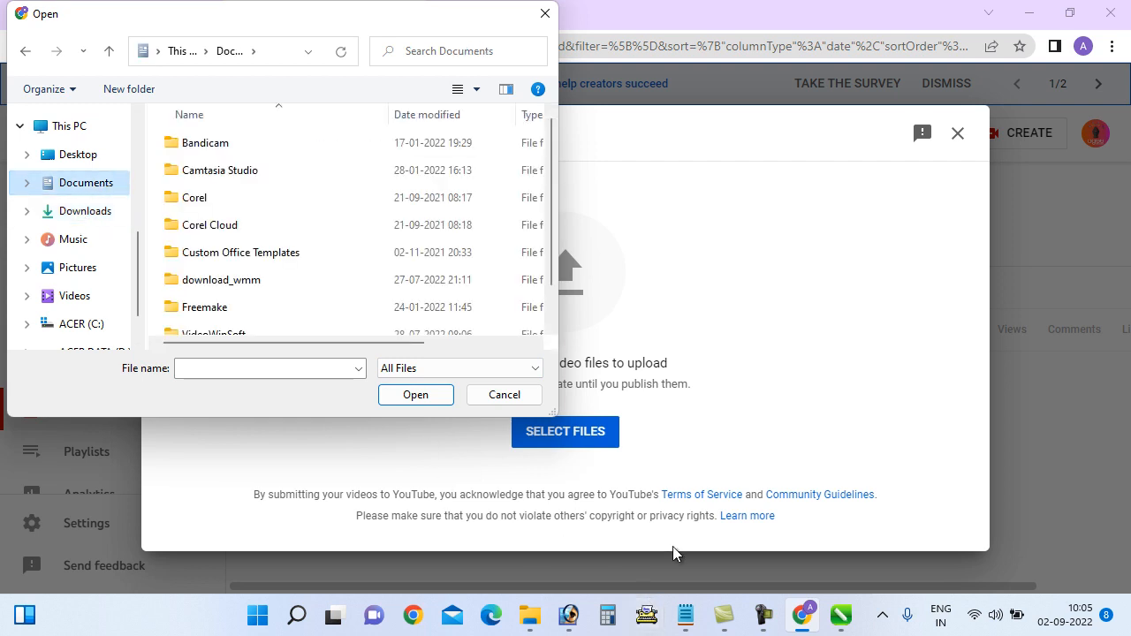
pyautogui.click(764, 615)
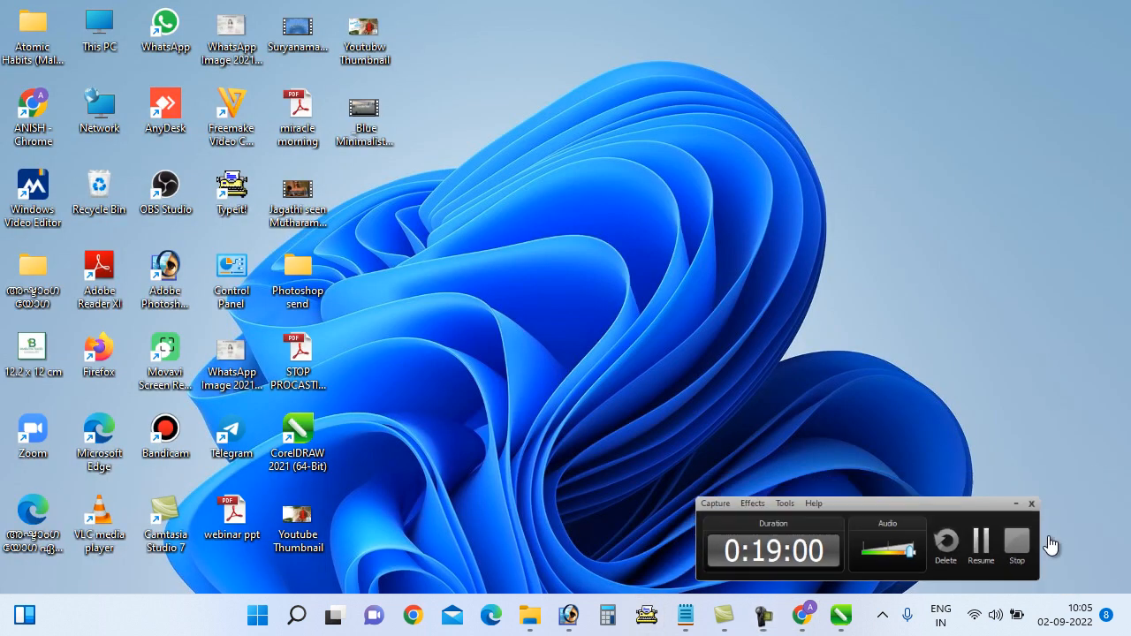
pyautogui.press('F9')
pyautogui.click(803, 617)
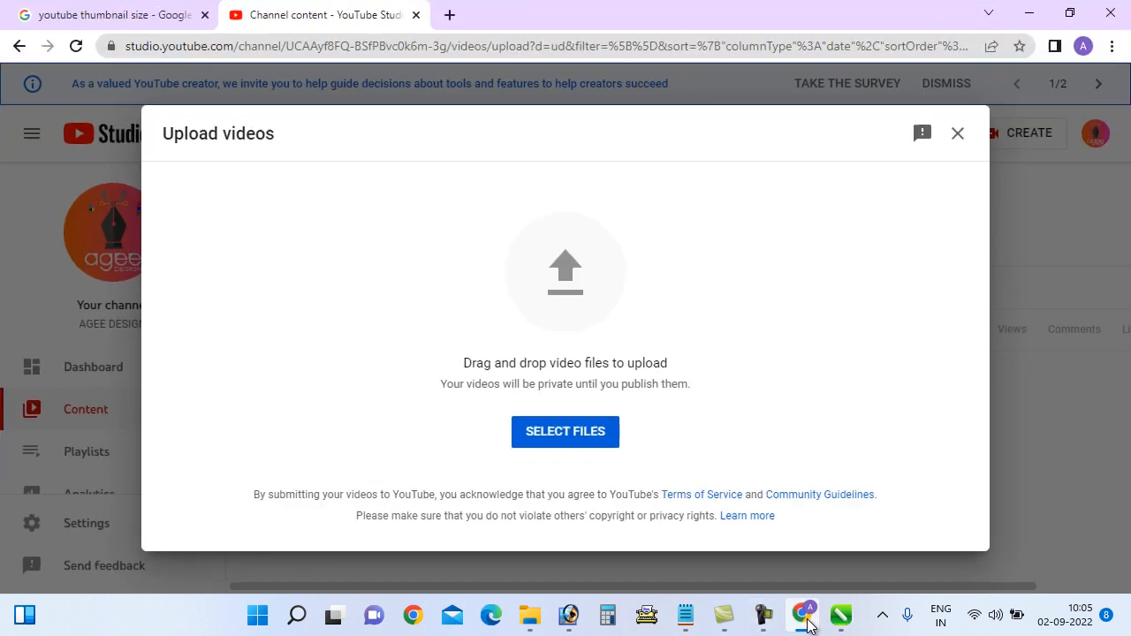
# Step: Choose the _Blue Minimalist Explore the Ocean Video file from the Desktop and upload it
pyautogui.click(593, 438)
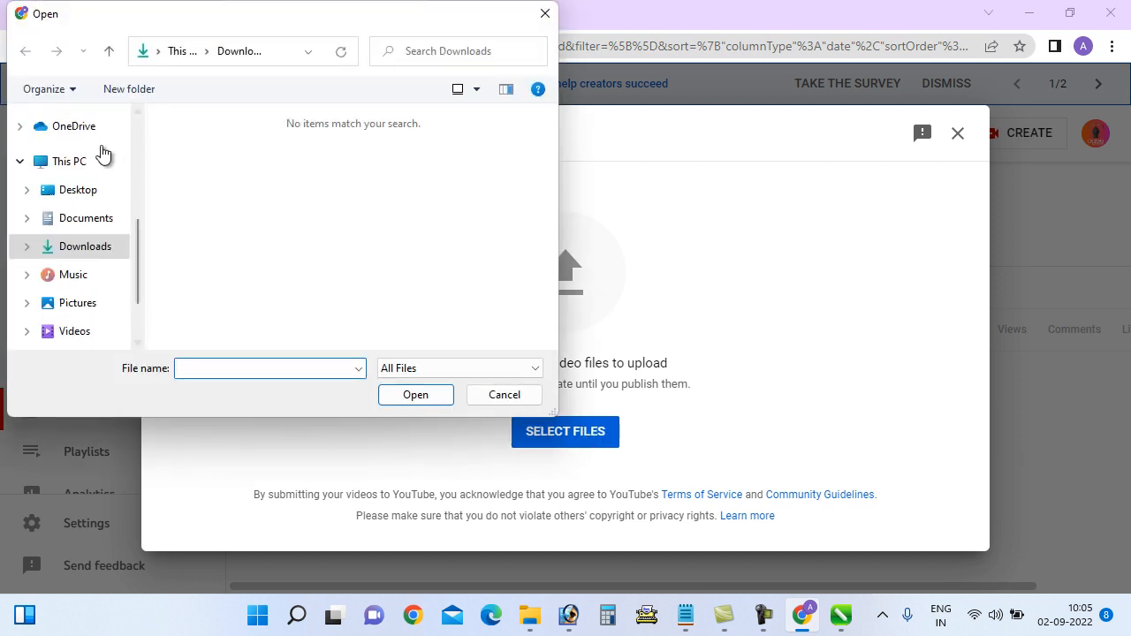
pyautogui.click(73, 196)
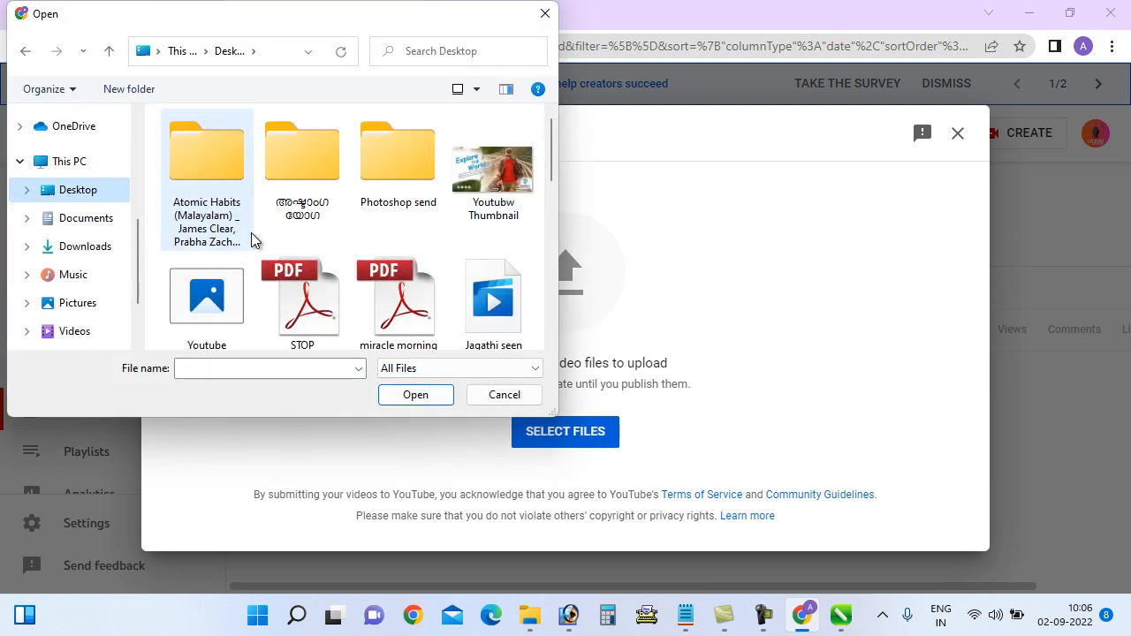
pyautogui.scroll(-1, 314, 274)
pyautogui.scroll(-3, 316, 275)
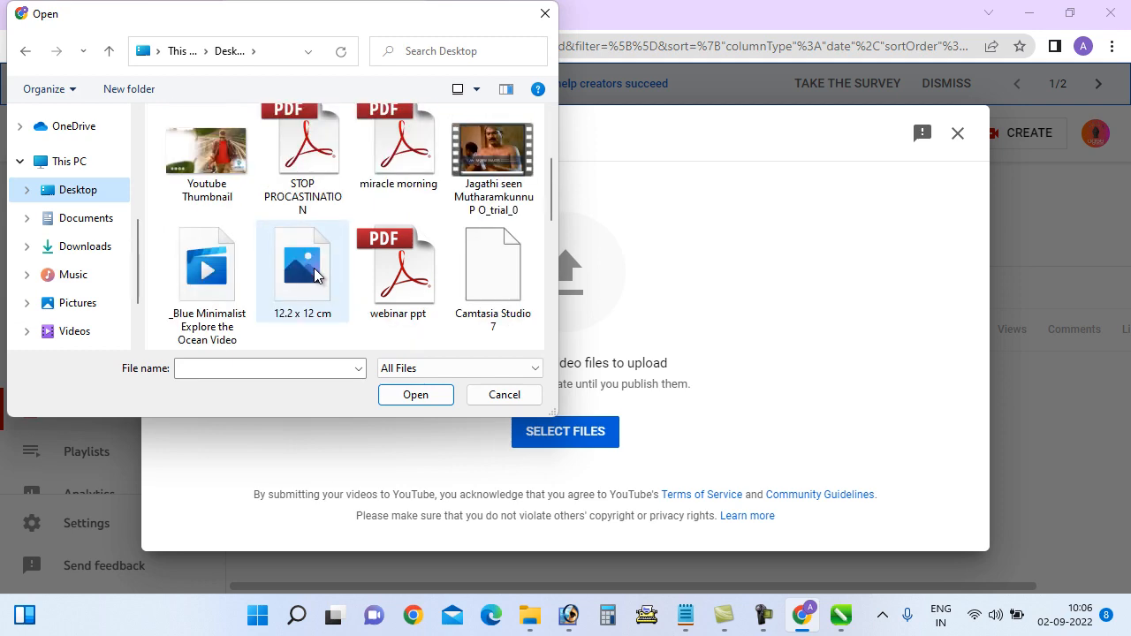
pyautogui.click(231, 292)
pyautogui.click(415, 395)
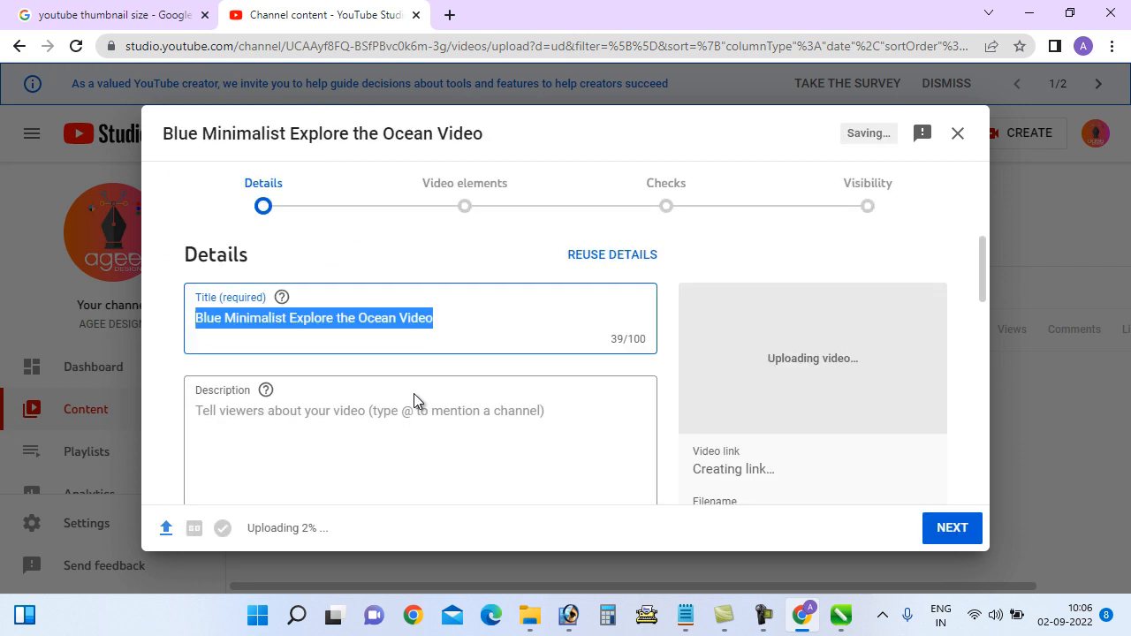
# Step: Upload the Youtubw Thumbnail image from the Desktop as the video's custom thumbnail and review it in the video details
pyautogui.scroll(-5, 406, 390)
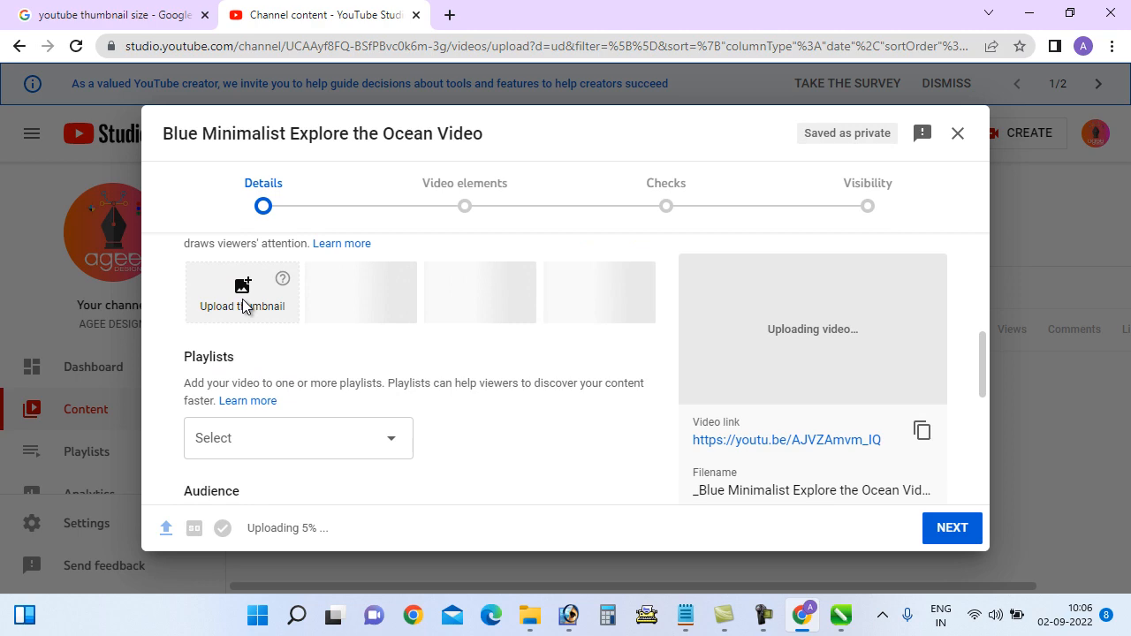
pyautogui.click(243, 305)
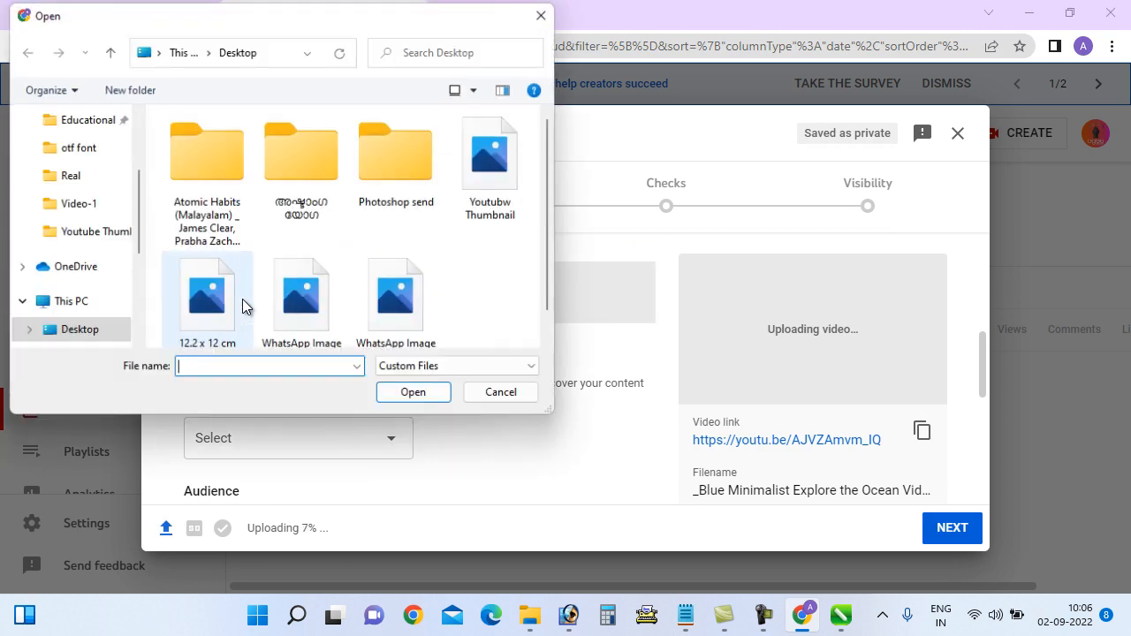
pyautogui.click(497, 199)
pyautogui.click(394, 398)
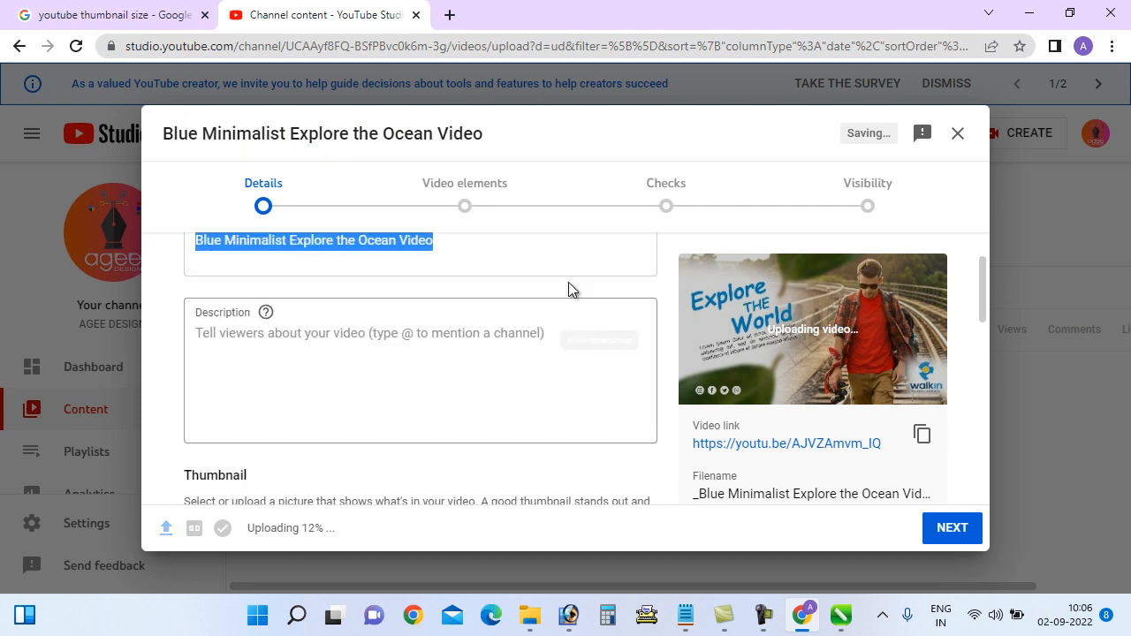
pyautogui.scroll(1, 568, 289)
pyautogui.scroll(-4, 666, 294)
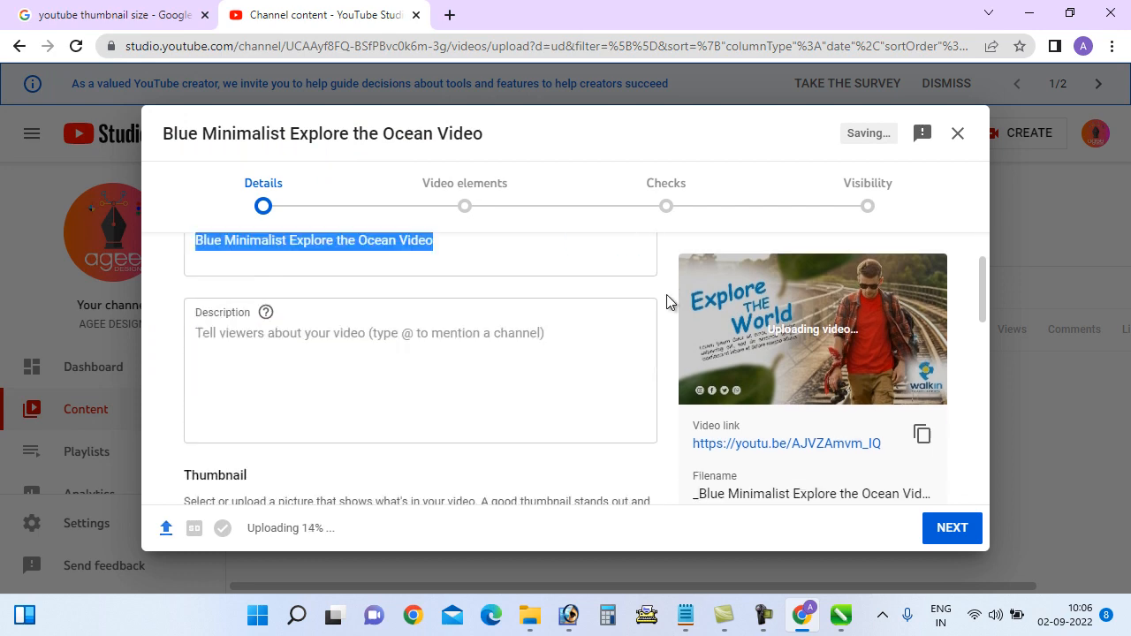